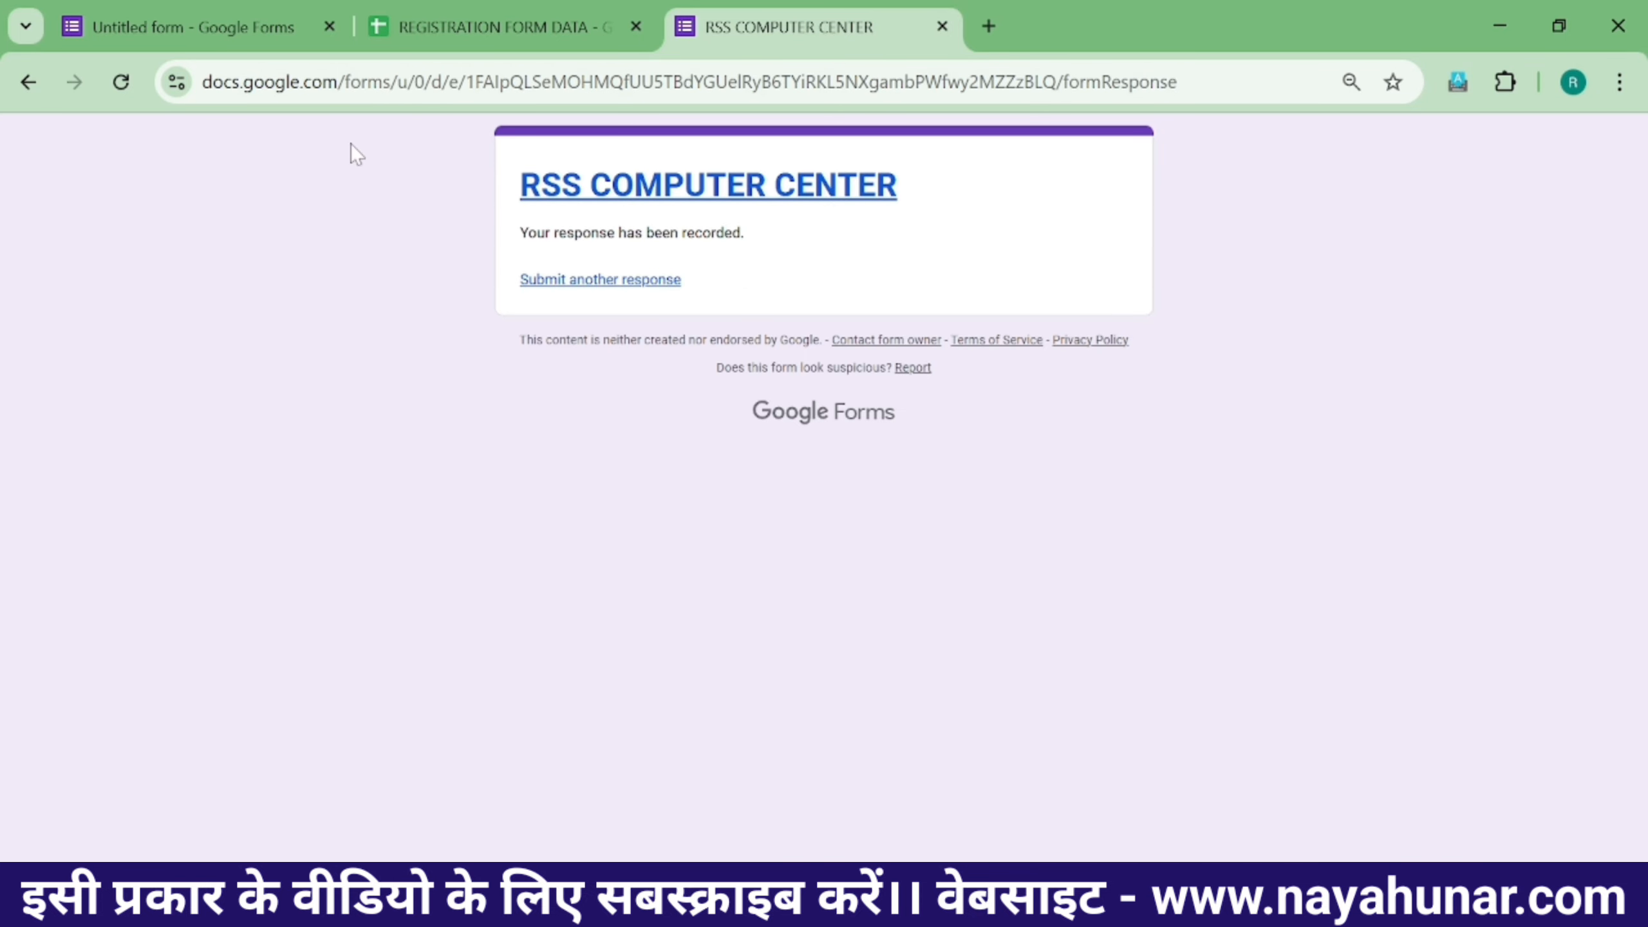
- Switch to the REGISTRATION FORM DATA sheet to check the submitted response in row 2
click(434, 23)
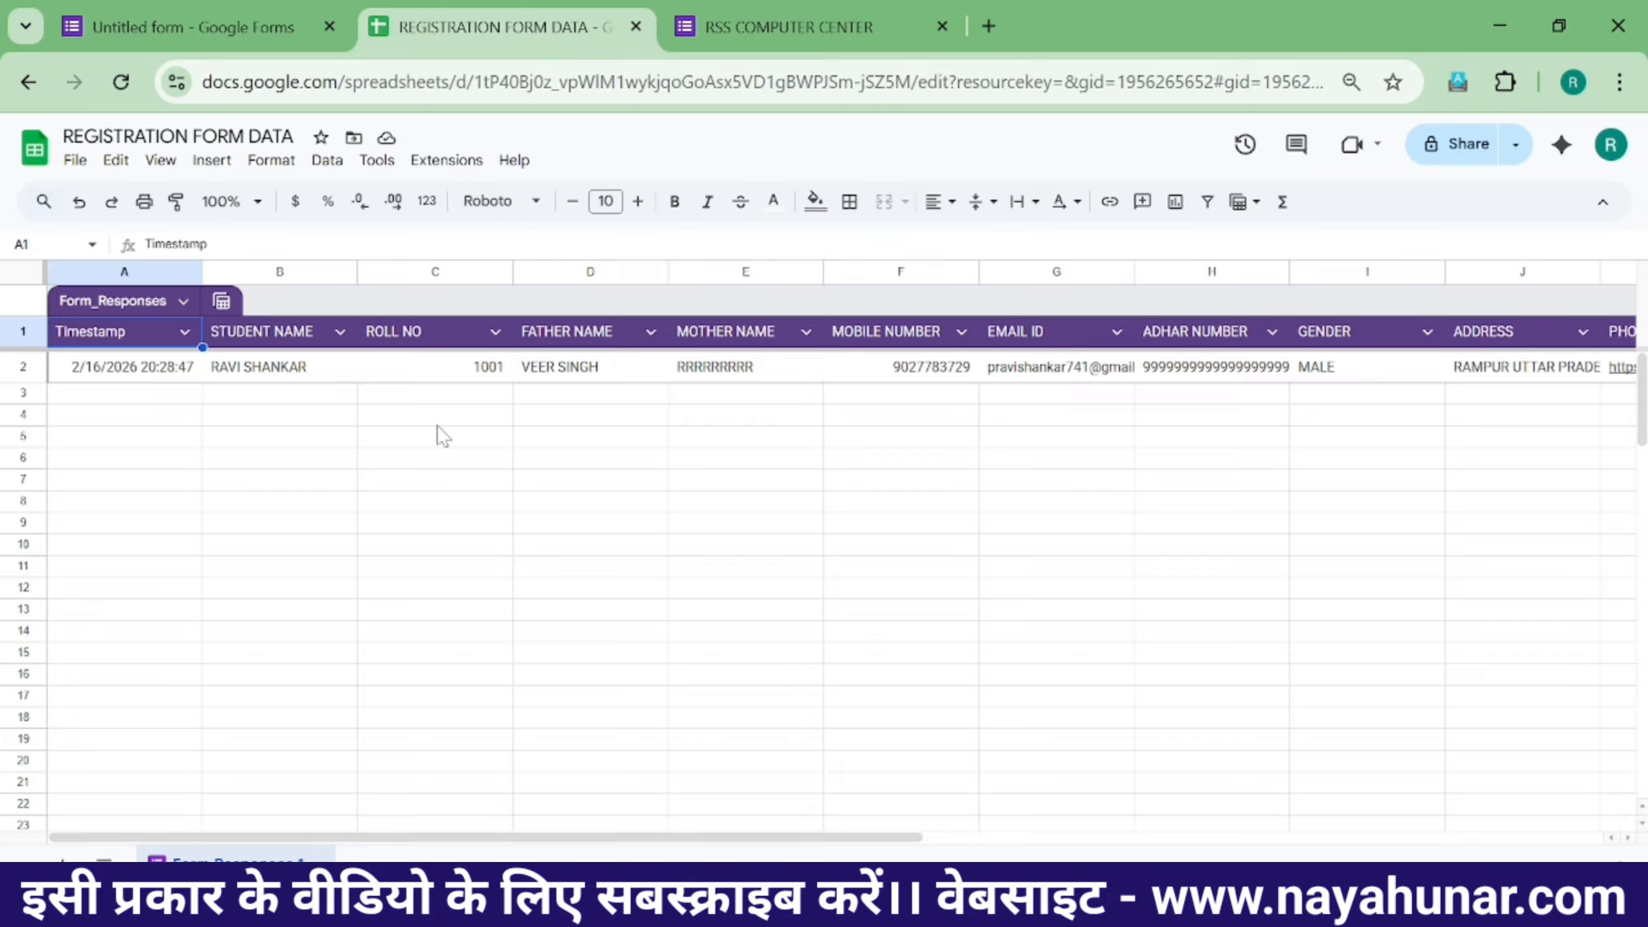
- Leave Google Sheets and return to the Windows desktop
click(646, 462)
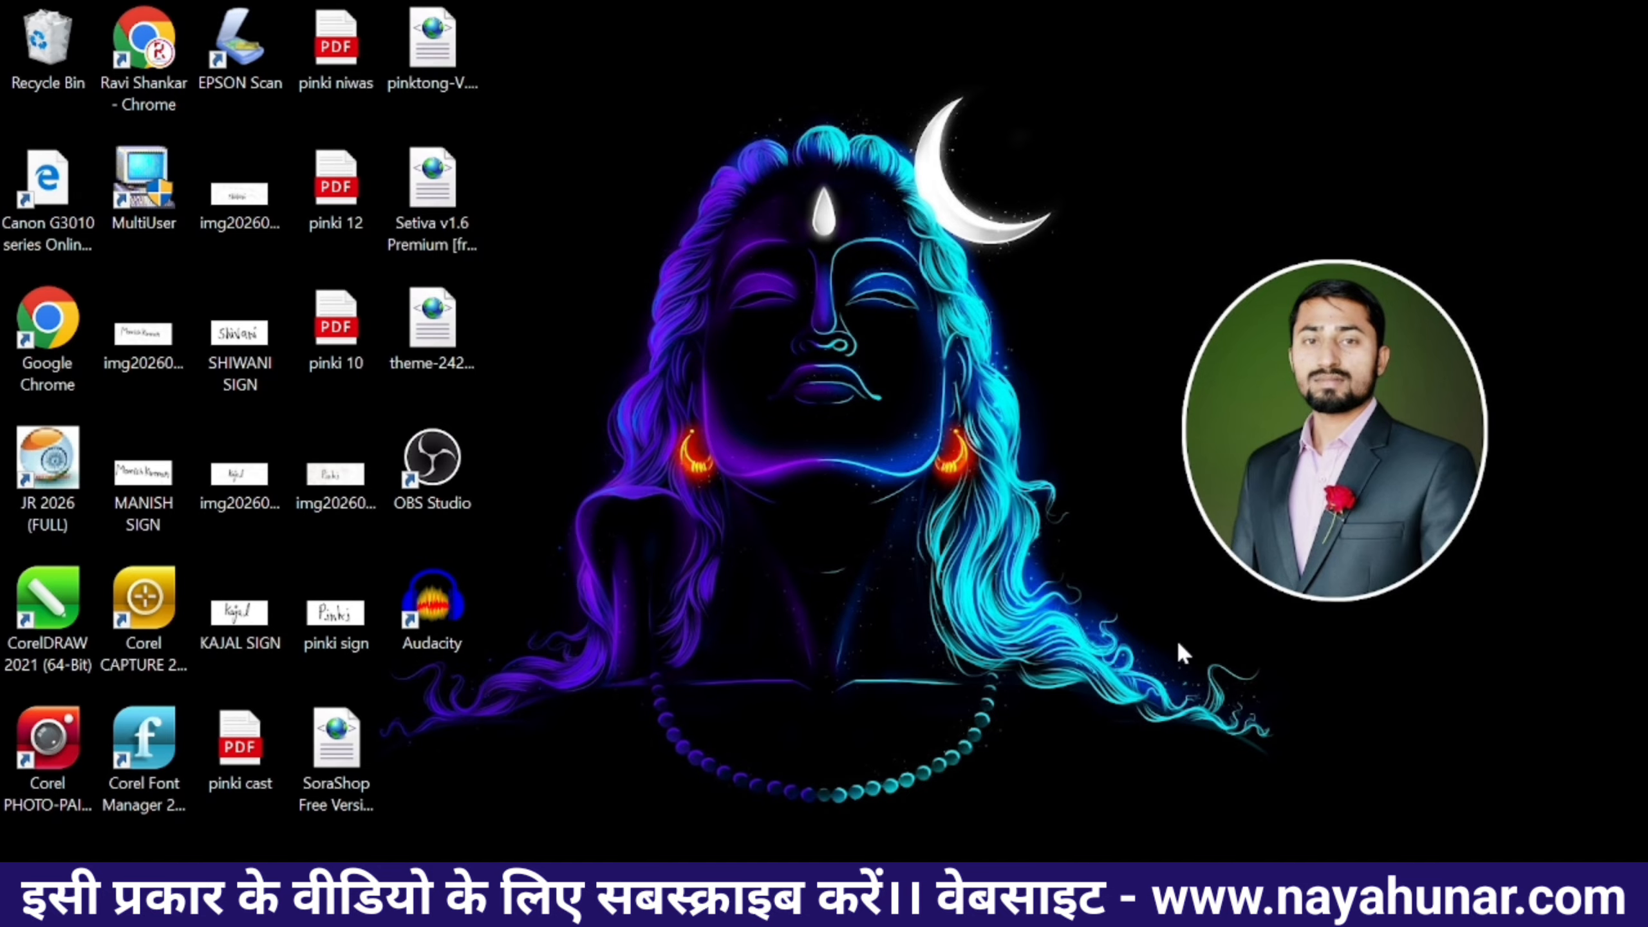
- In Chrome, search Google for 'google form' and open the Google Forms site
click(913, 770)
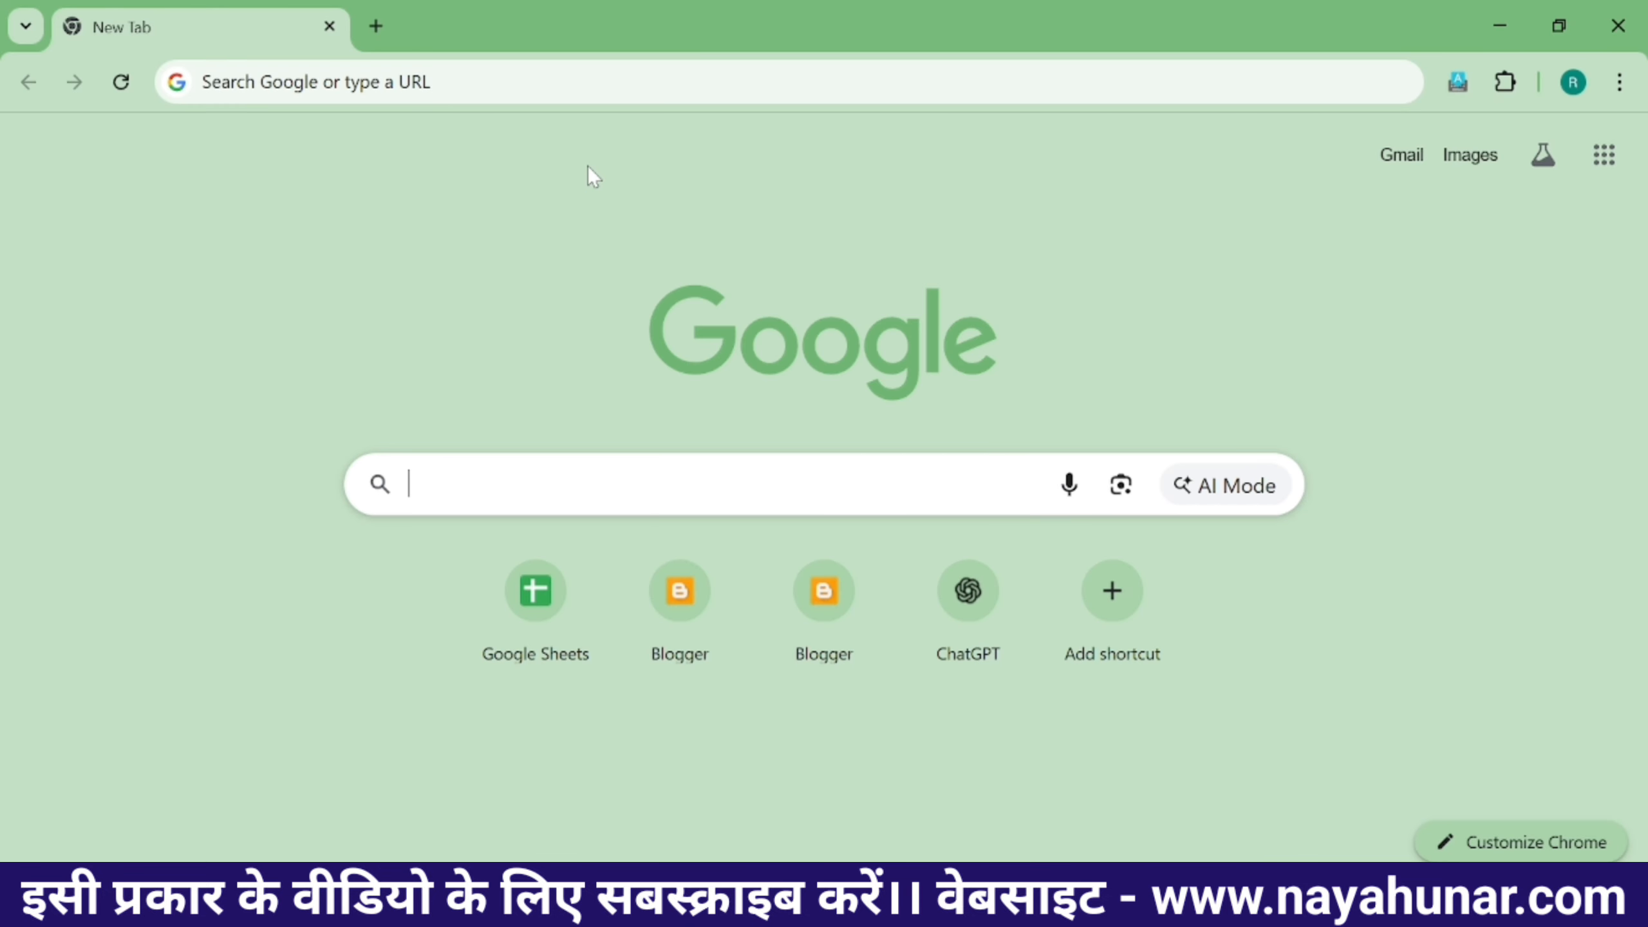
text(goog)
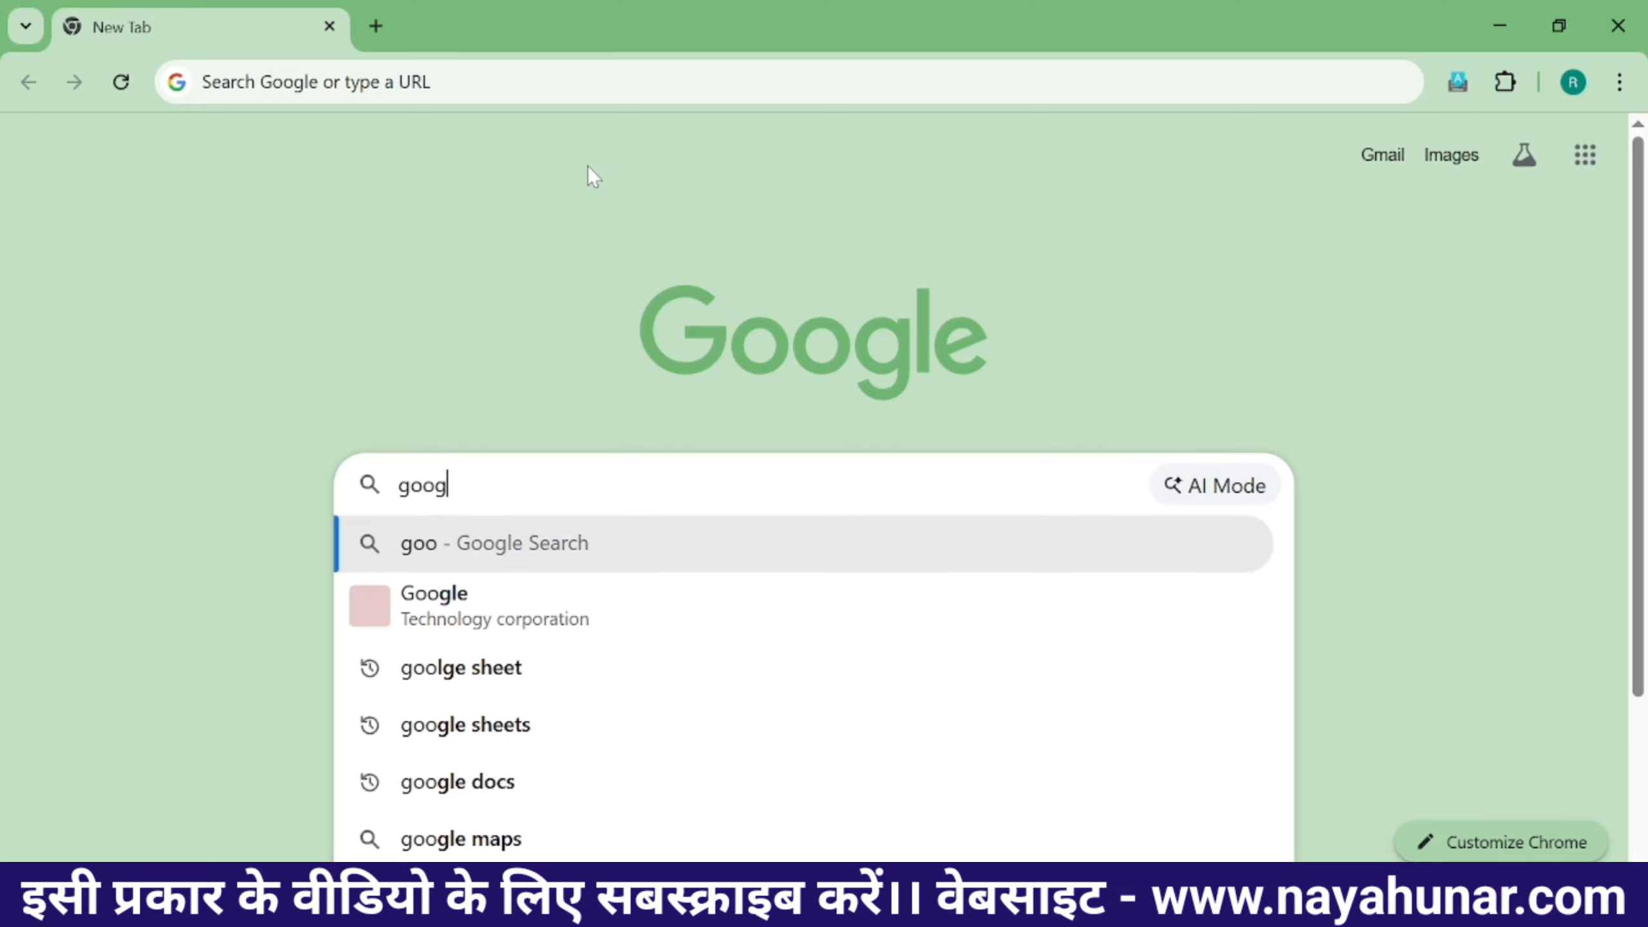
text(le form)
key(Return)
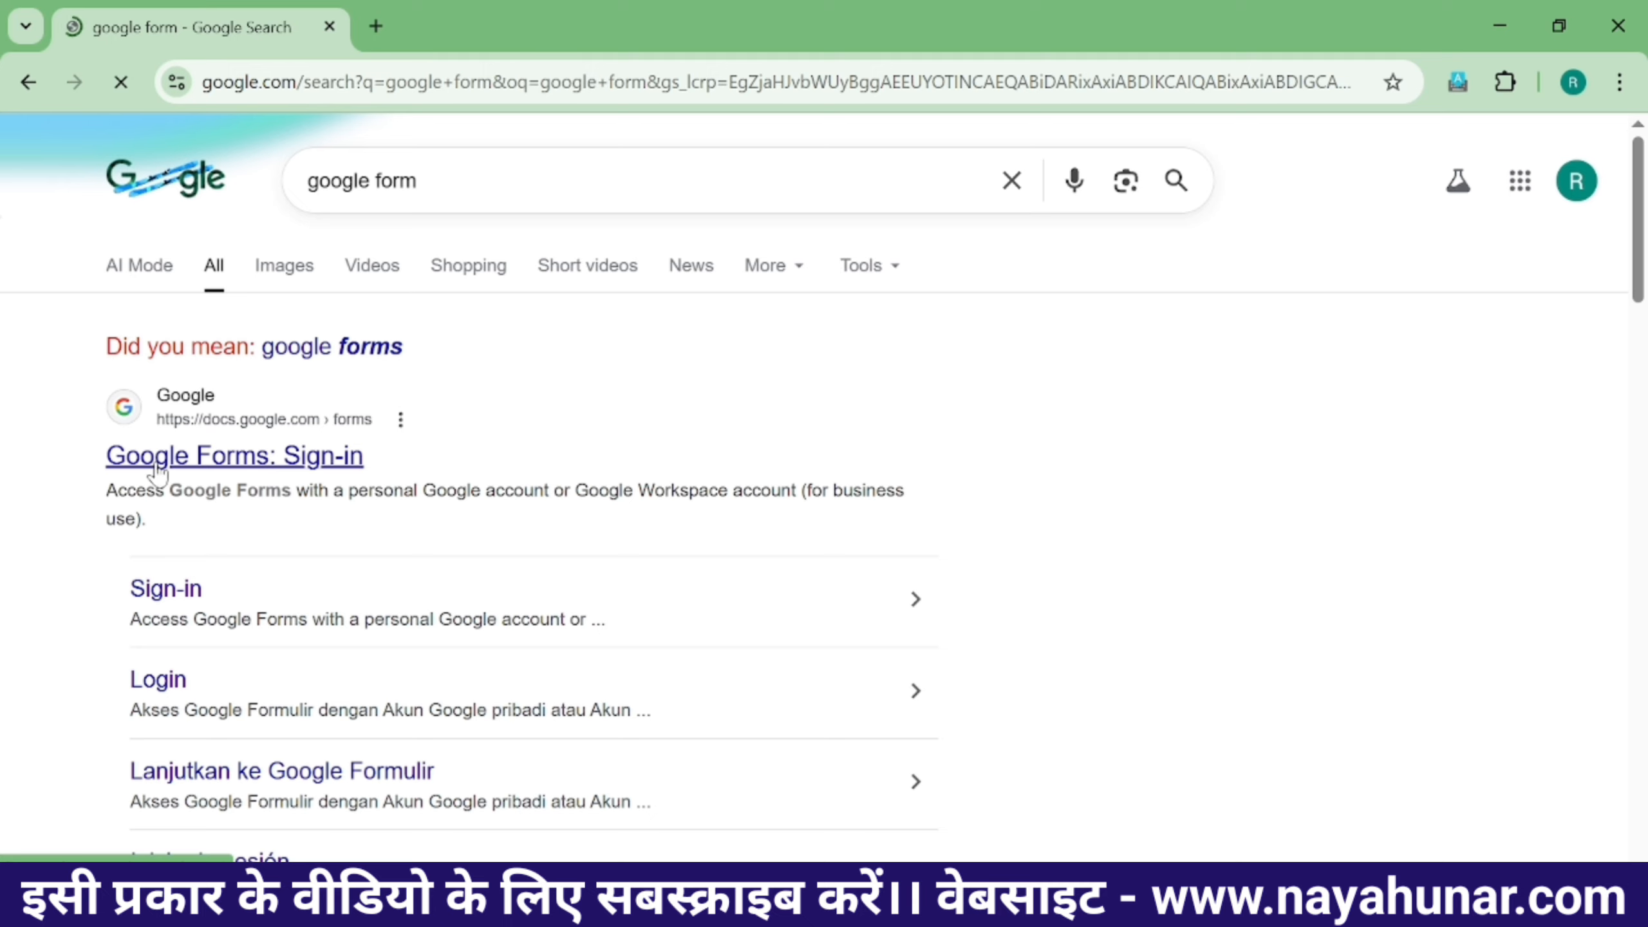
click(265, 472)
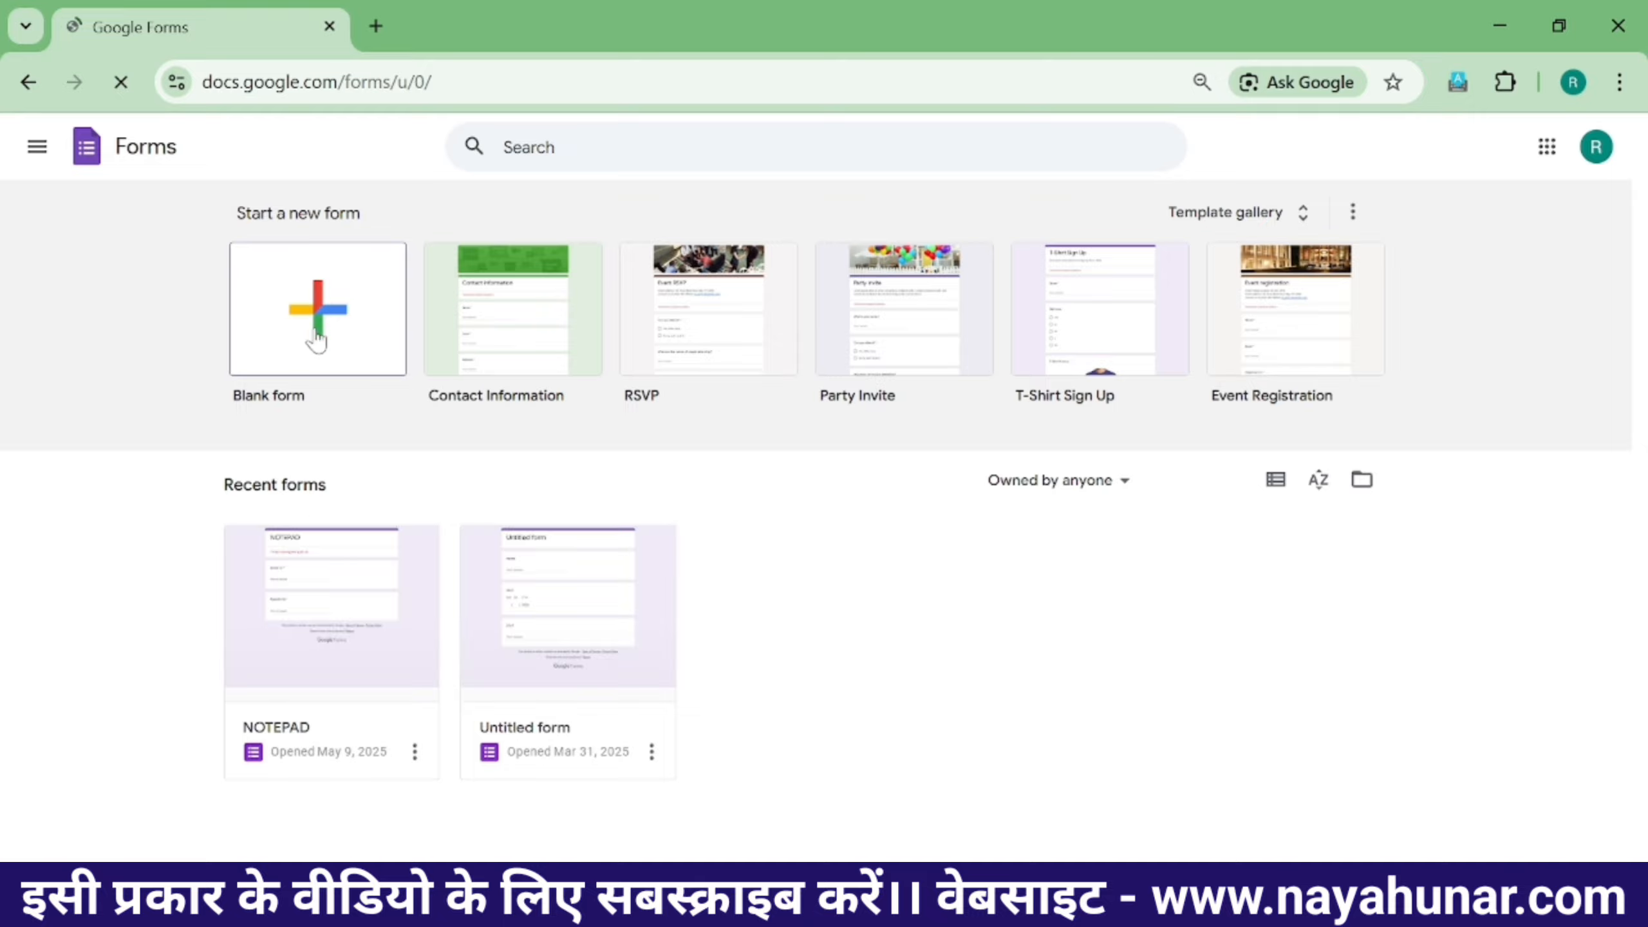
- Start a blank form, look over its Responses and Settings, then return to Questions
click(321, 370)
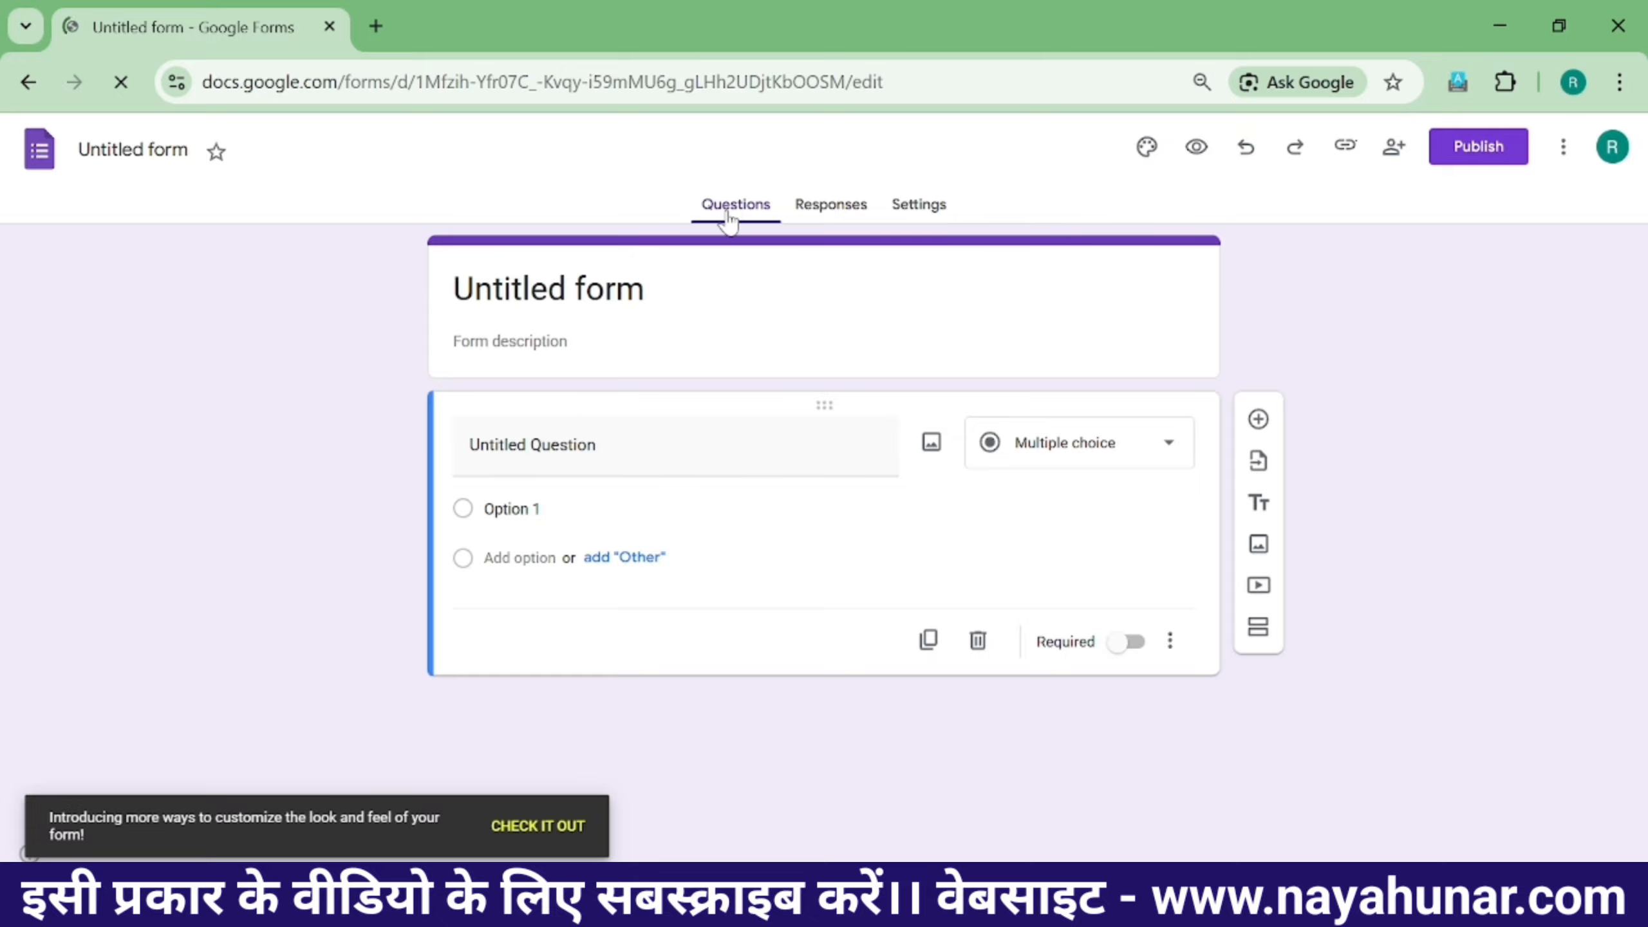
click(837, 214)
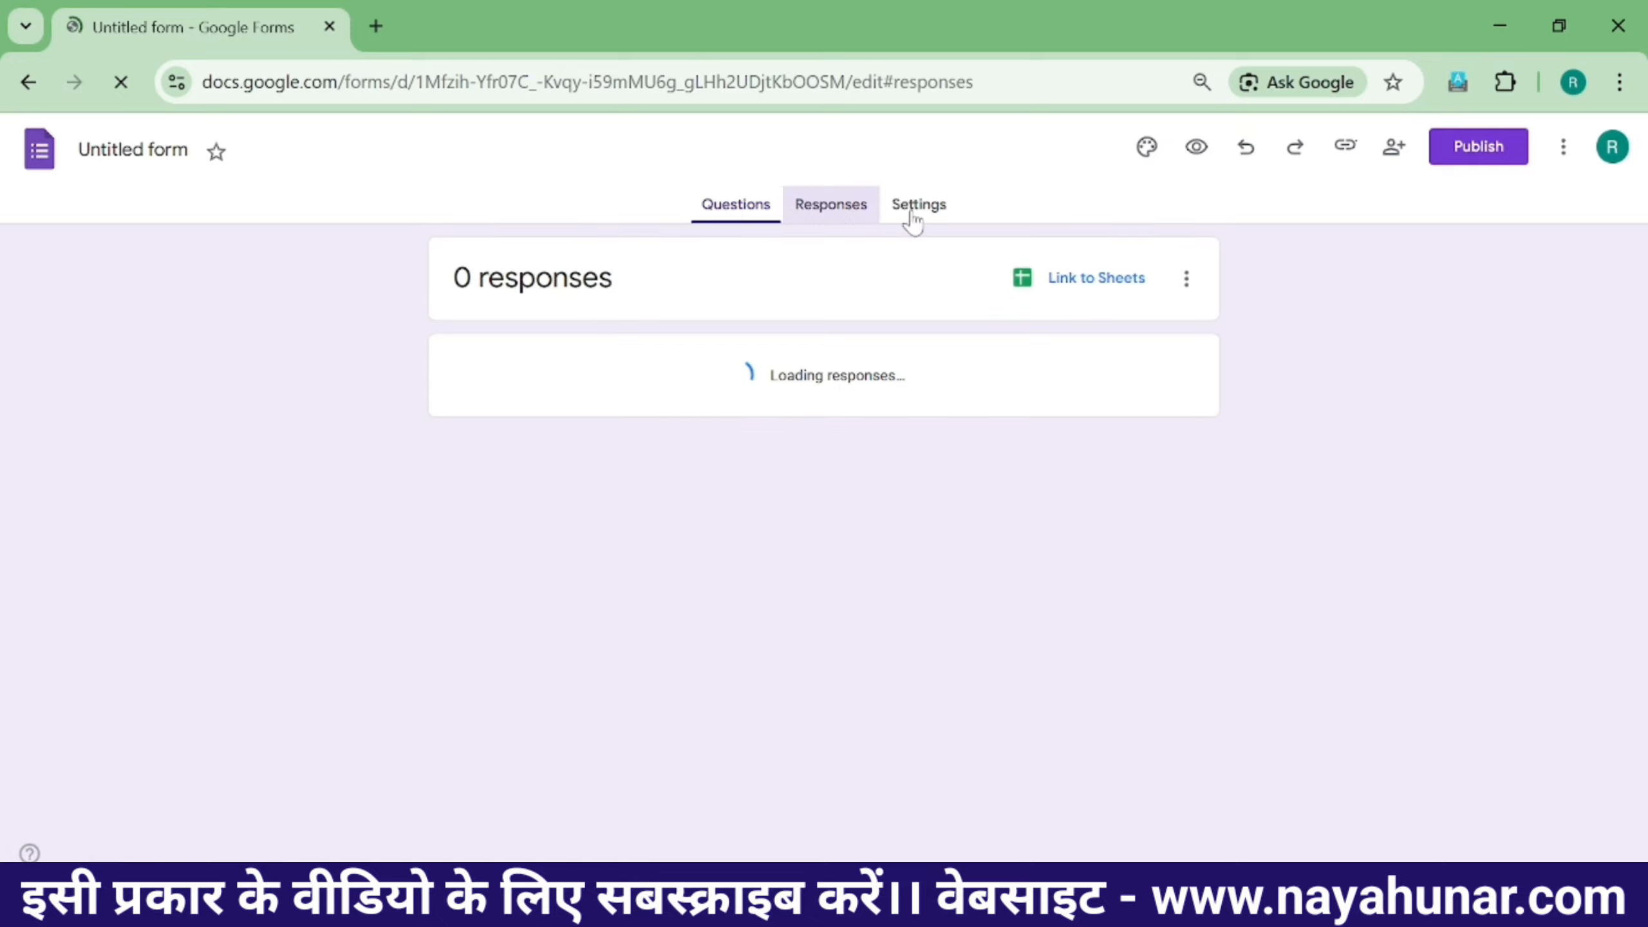
click(928, 212)
scroll(841, 483, down, 1)
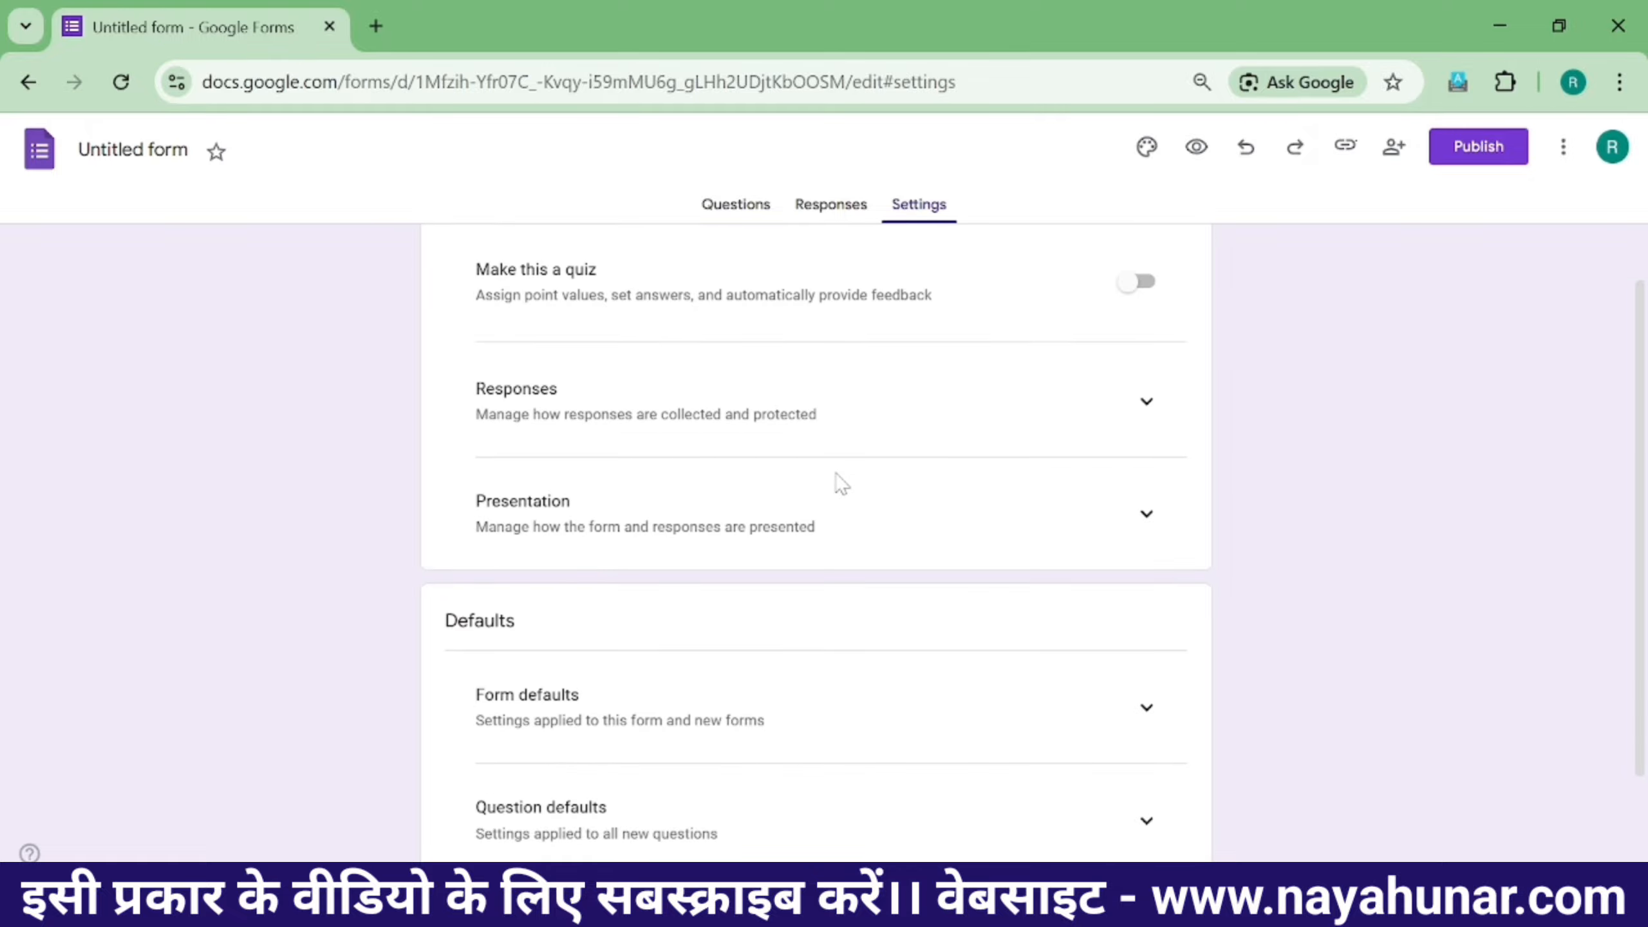
scroll(841, 483, up, 1)
click(740, 221)
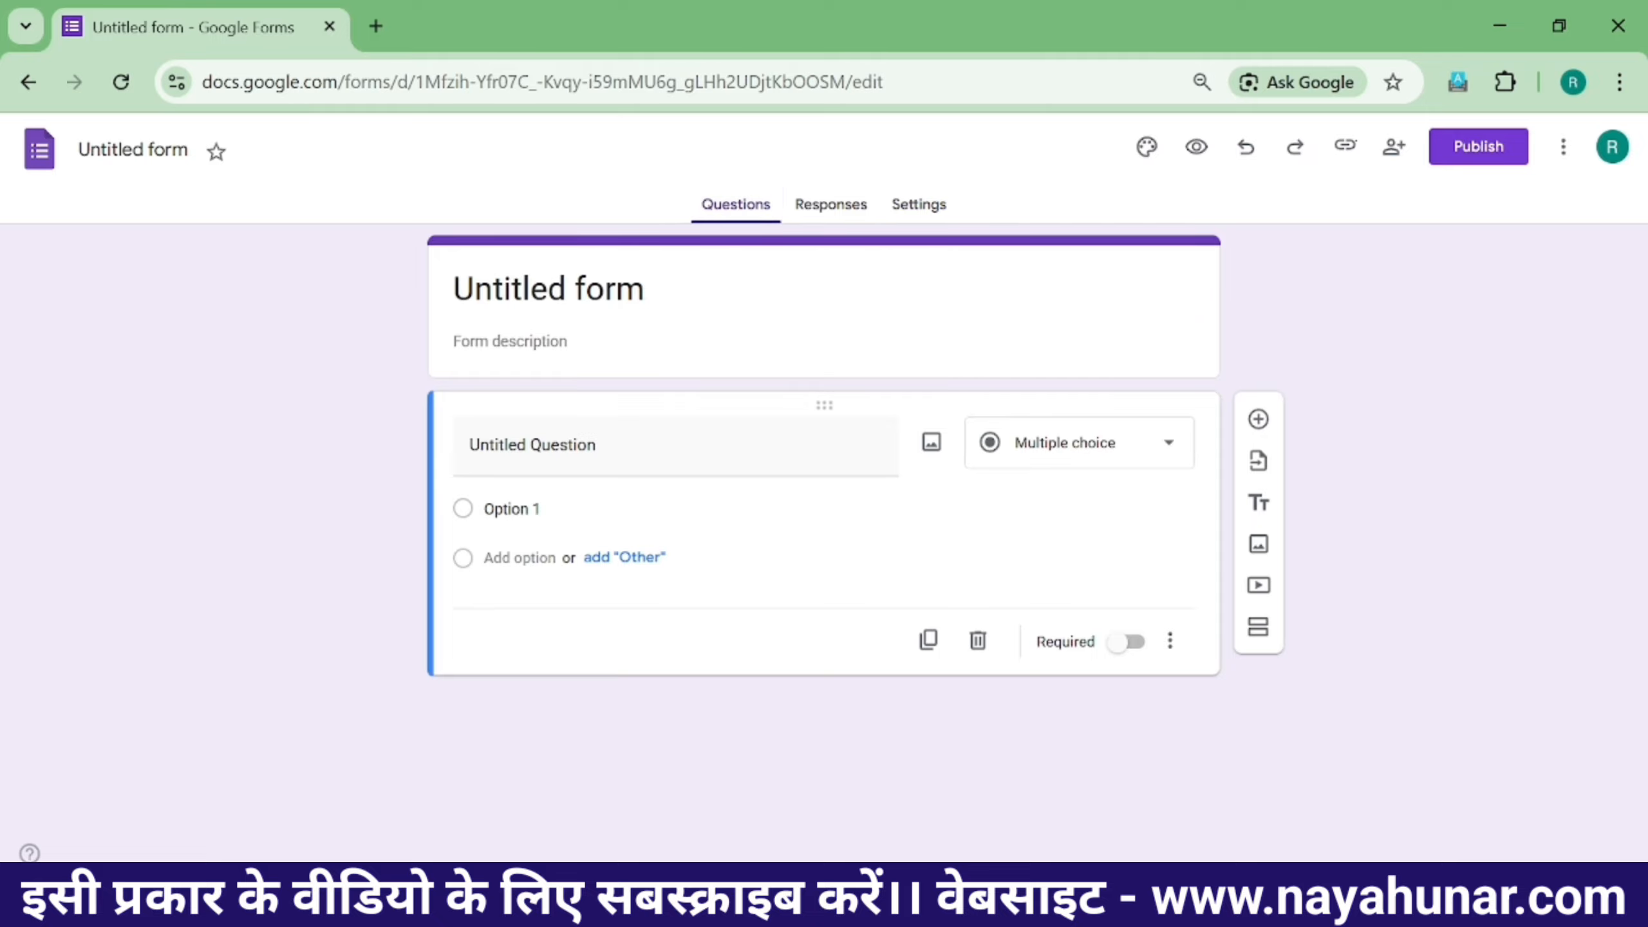
- Rename the form title from 'Untitled form' to 'RSS COMPUTER CENTER'
double_click(513, 289)
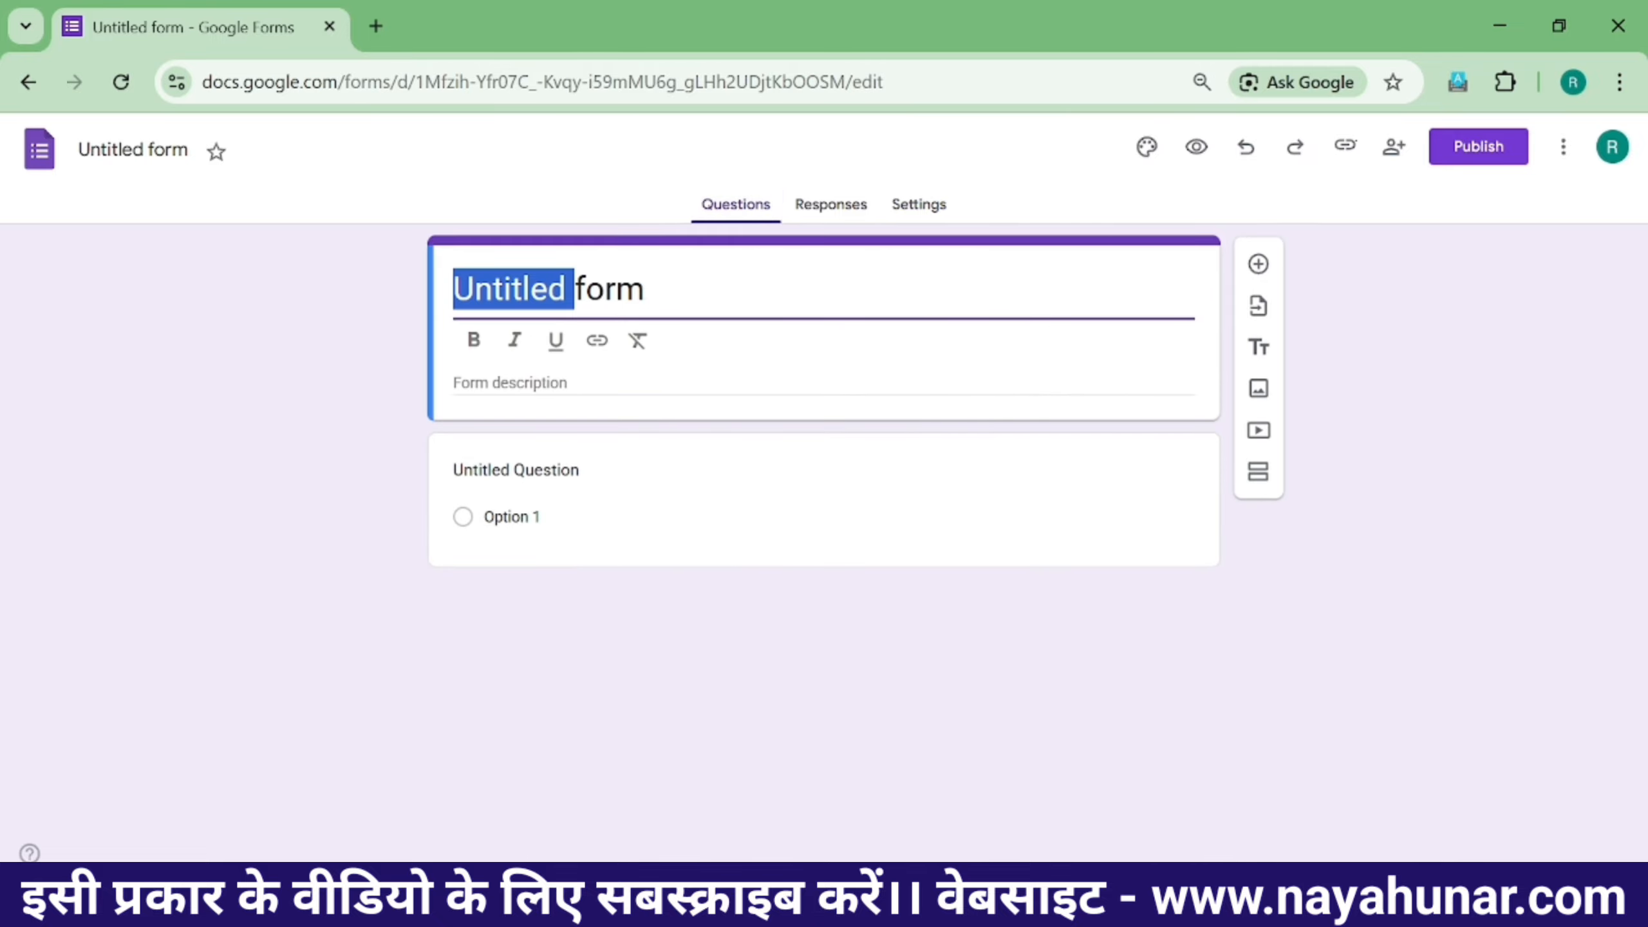
key(Delete)
key(Delete)
key(Delete)
key(Delete)
key(Delete)
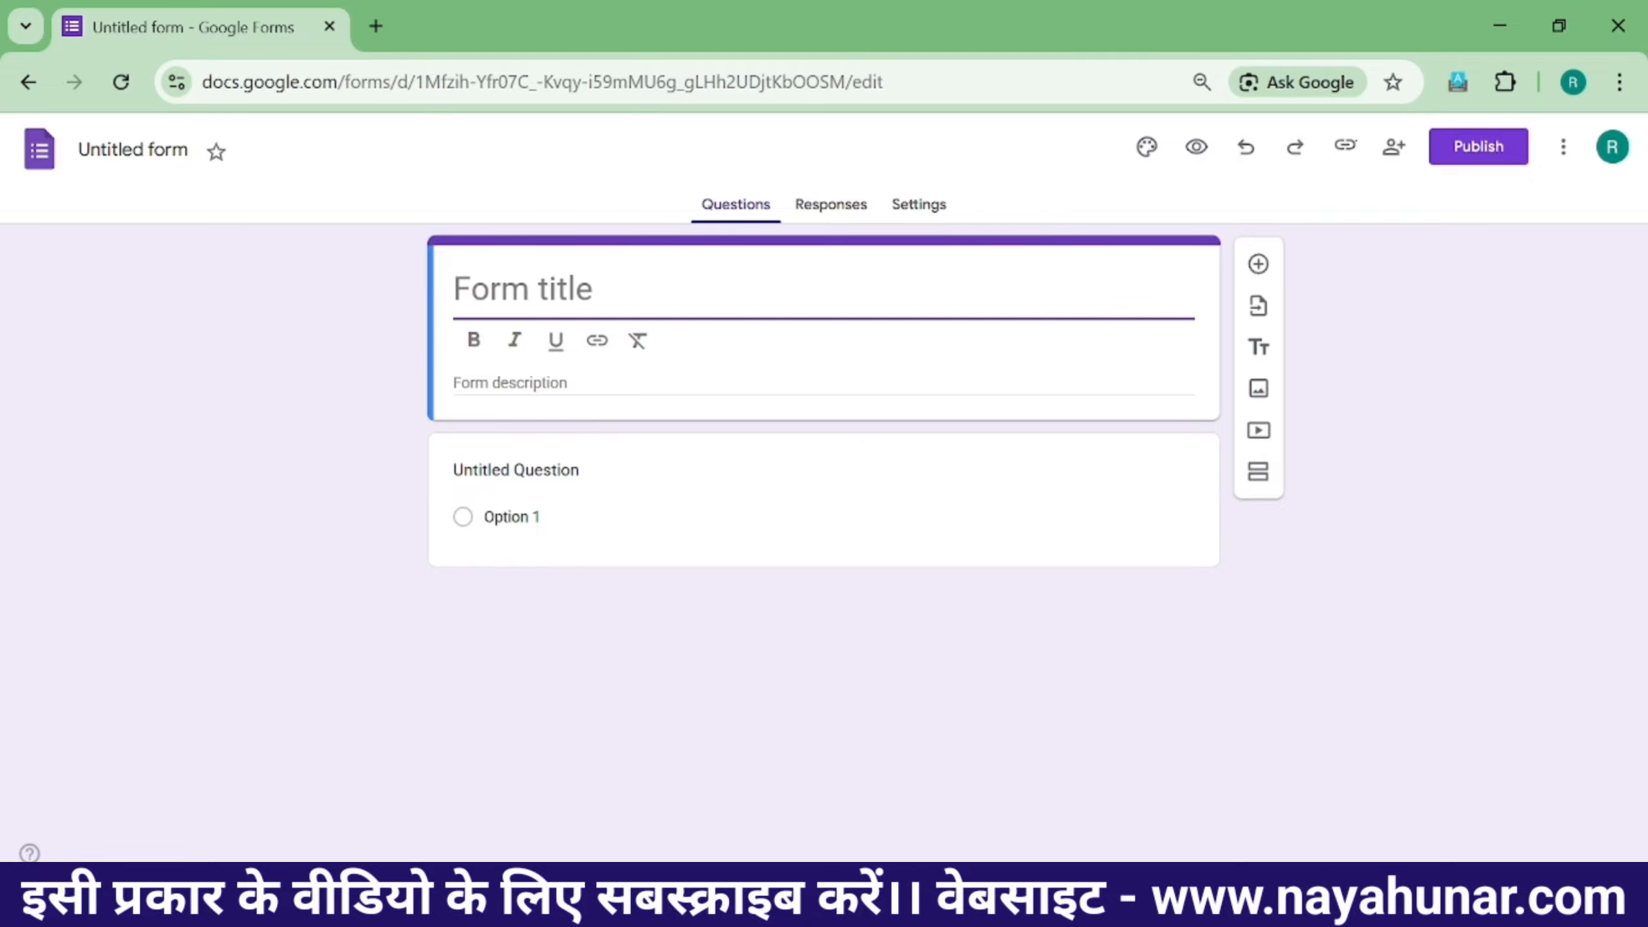
key(ctrl+z)
text(rs)
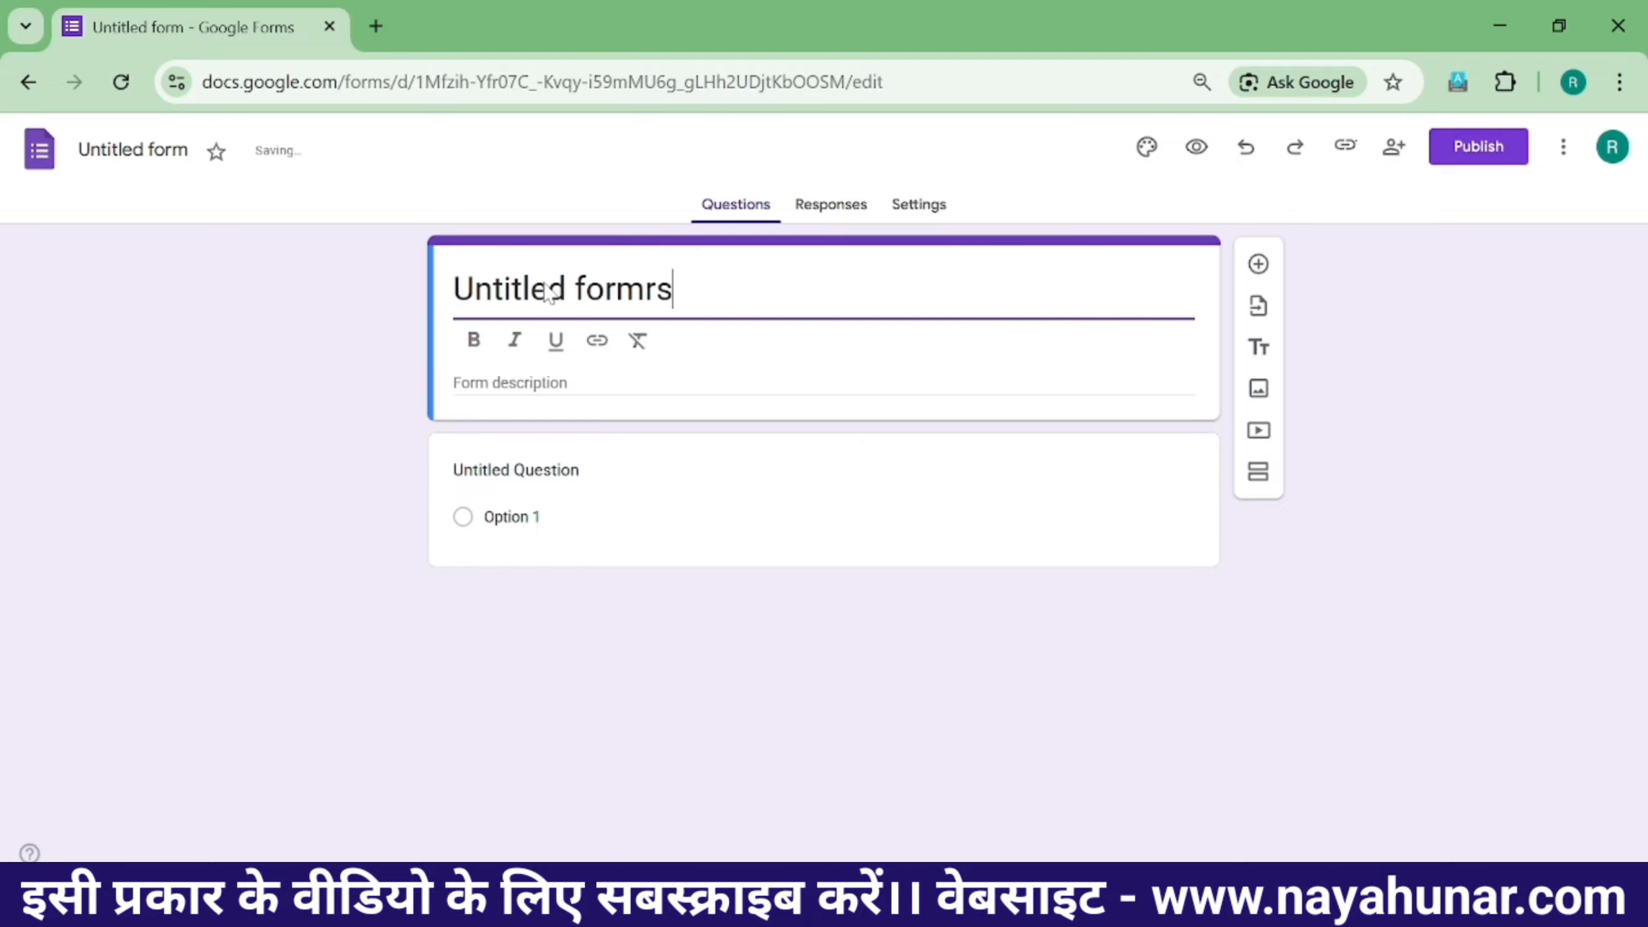
key(BackSpace)
key(BackSpace)
key(BackSpace)
key(BackSpace)
key(BackSpace)
key(BackSpace)
key(BackSpace)
key(BackSpace)
key(BackSpace)
key(BackSpace)
key(BackSpace)
key(BackSpace)
key(BackSpace)
key(BackSpace)
key(BackSpace)
key(ctrl+z)
text(R)
key(BackSpace)
key(BackSpace)
key(BackSpace)
key(BackSpace)
key(BackSpace)
key(BackSpace)
key(BackSpace)
key(BackSpace)
key(BackSpace)
key(BackSpace)
key(BackSpace)
key(BackSpace)
key(BackSpace)
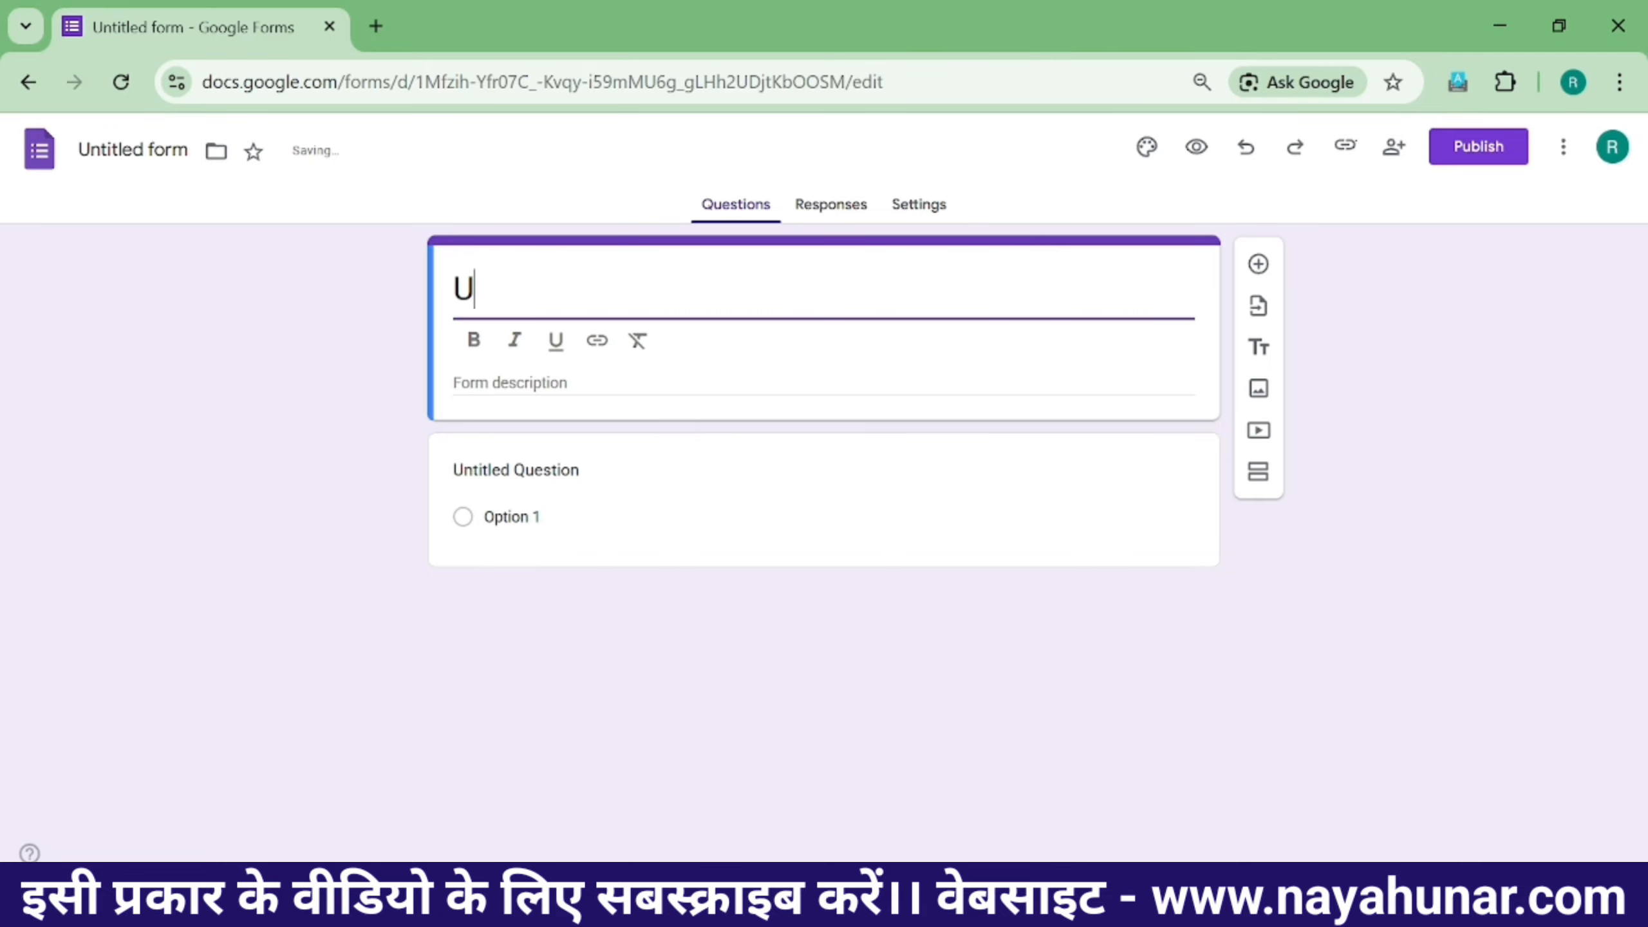
key(BackSpace)
text(RSS CO)
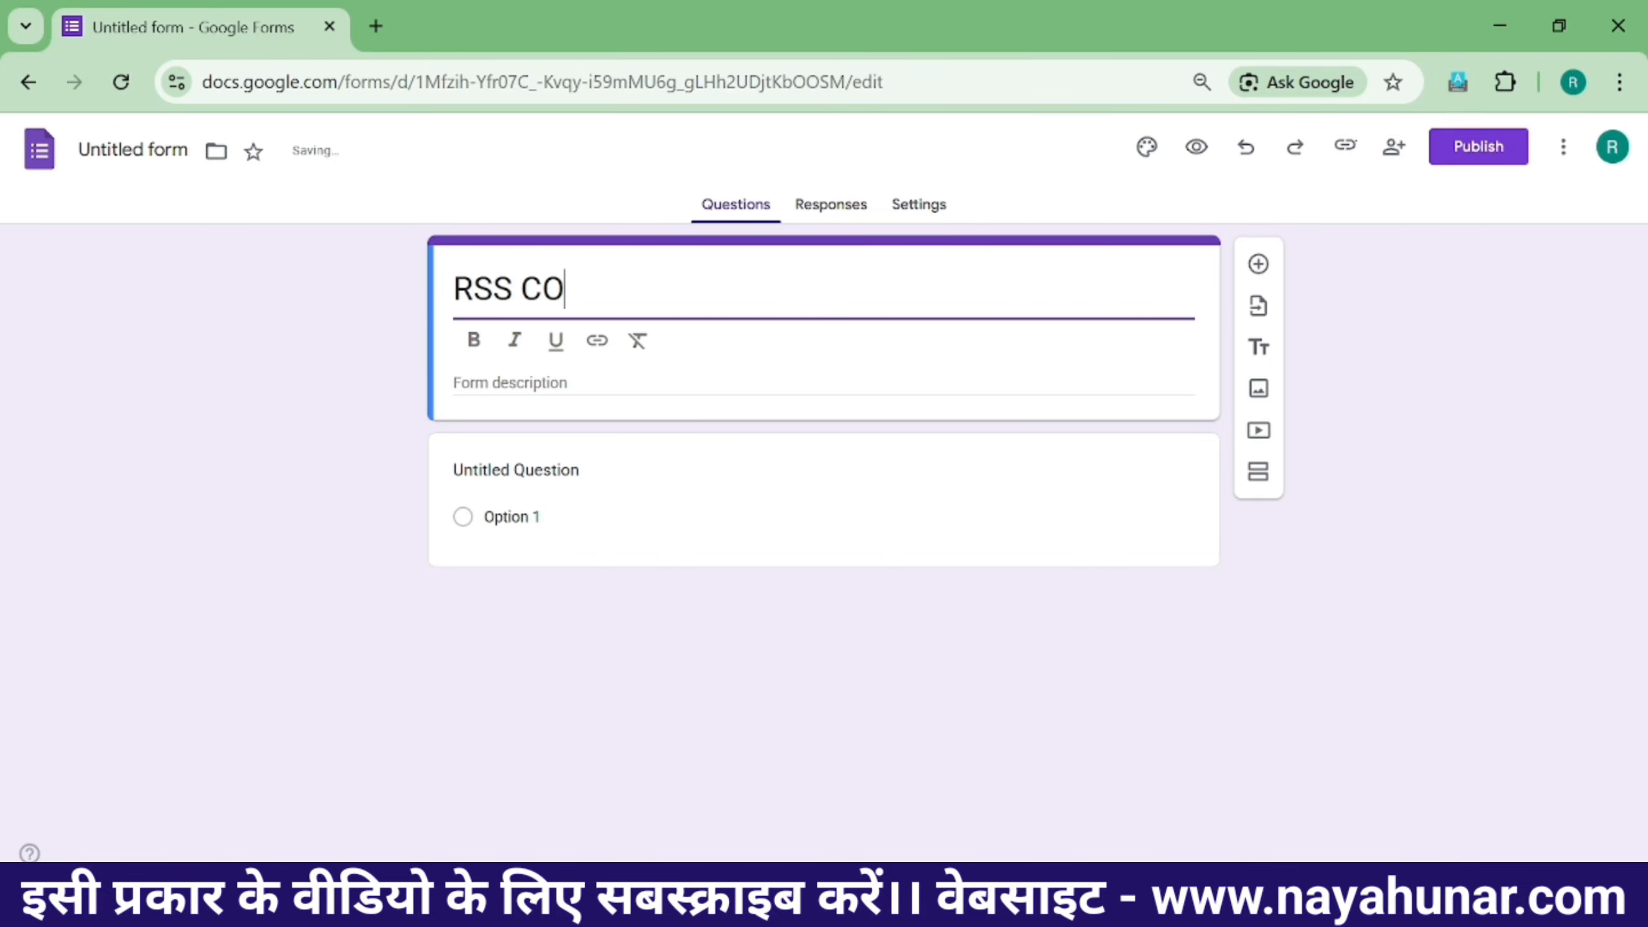
text(MPUTY)
key(BackSpace)
text(ER )
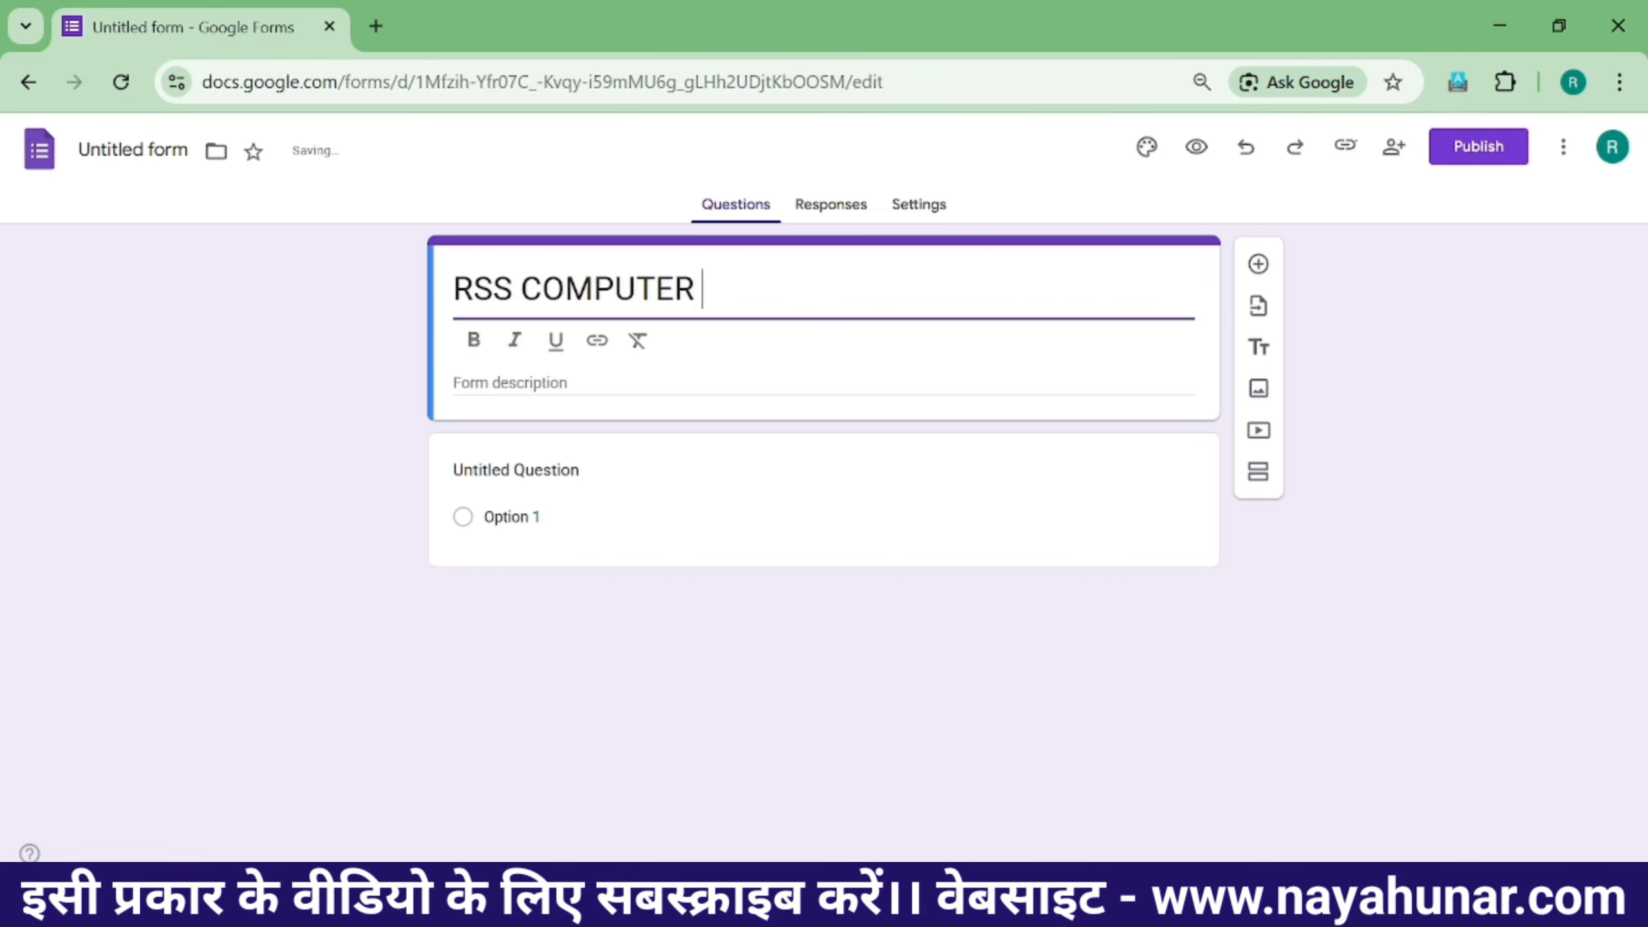
text(CENTE)
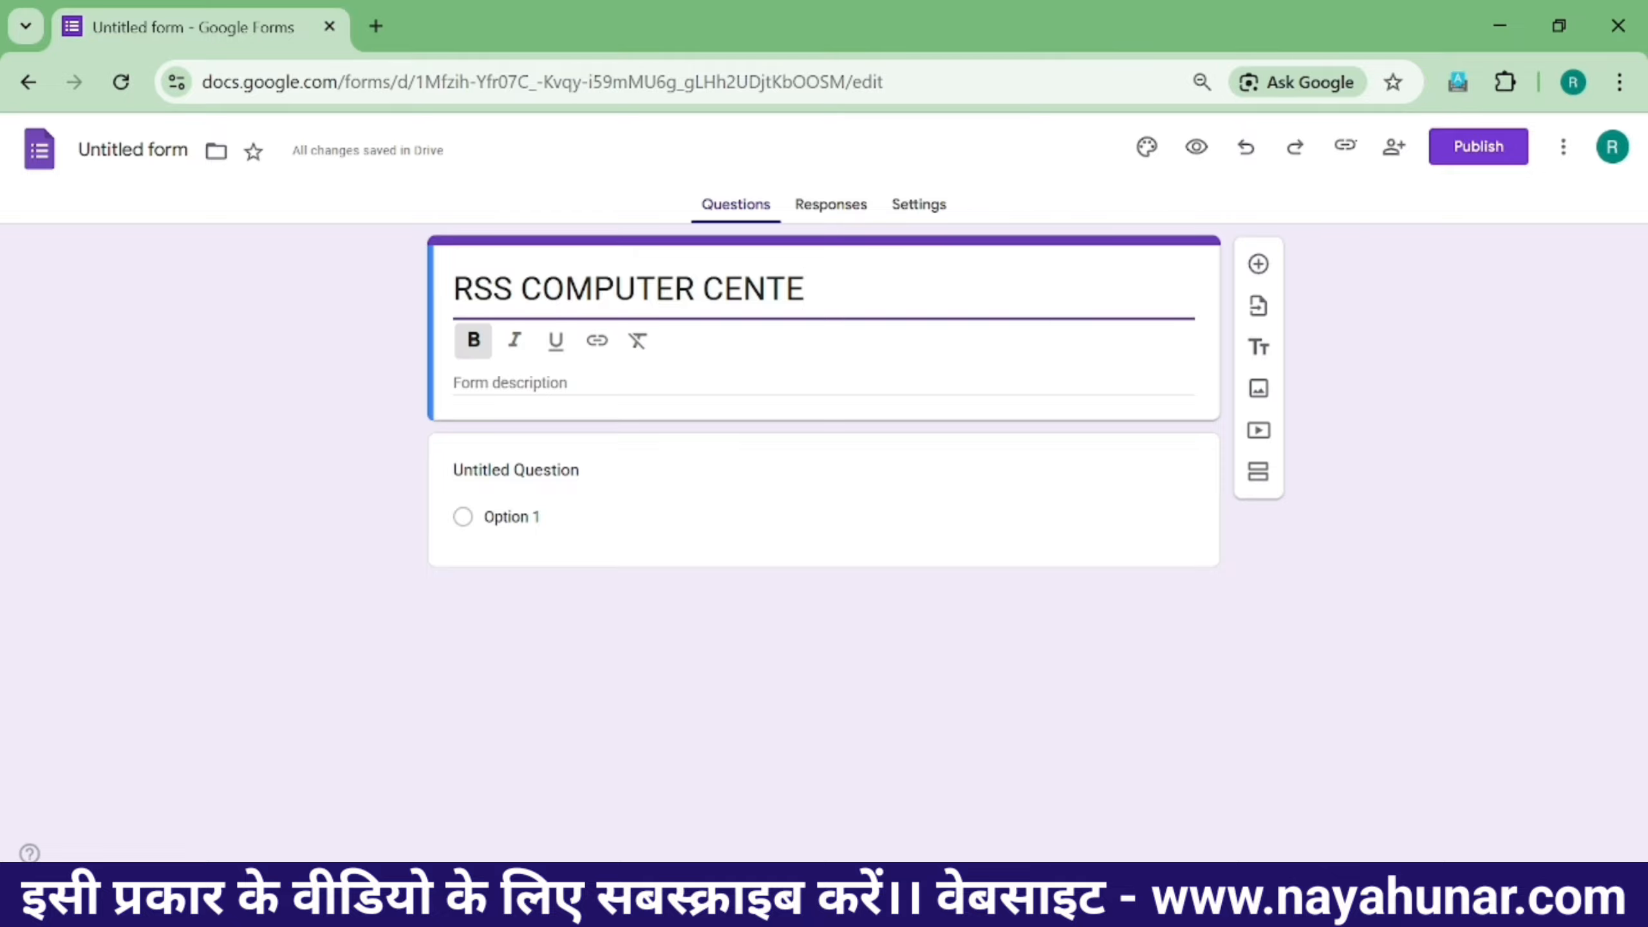
double_click(503, 290)
click(804, 290)
text(R)
- Make the RSS COMPUTER CENTER title bold
key(shift+Left)
key(shift+Left)
key(shift+Left)
key(shift+Left)
key(shift+Left)
key(shift+Left)
key(shift+Left)
key(shift+Left)
key(shift+Left)
key(shift+Left)
key(shift+Left)
key(shift+Left)
key(shift+Left)
key(shift+Left)
key(shift+Left)
key(shift+Left)
key(shift+Left)
key(shift+Left)
key(shift+Left)
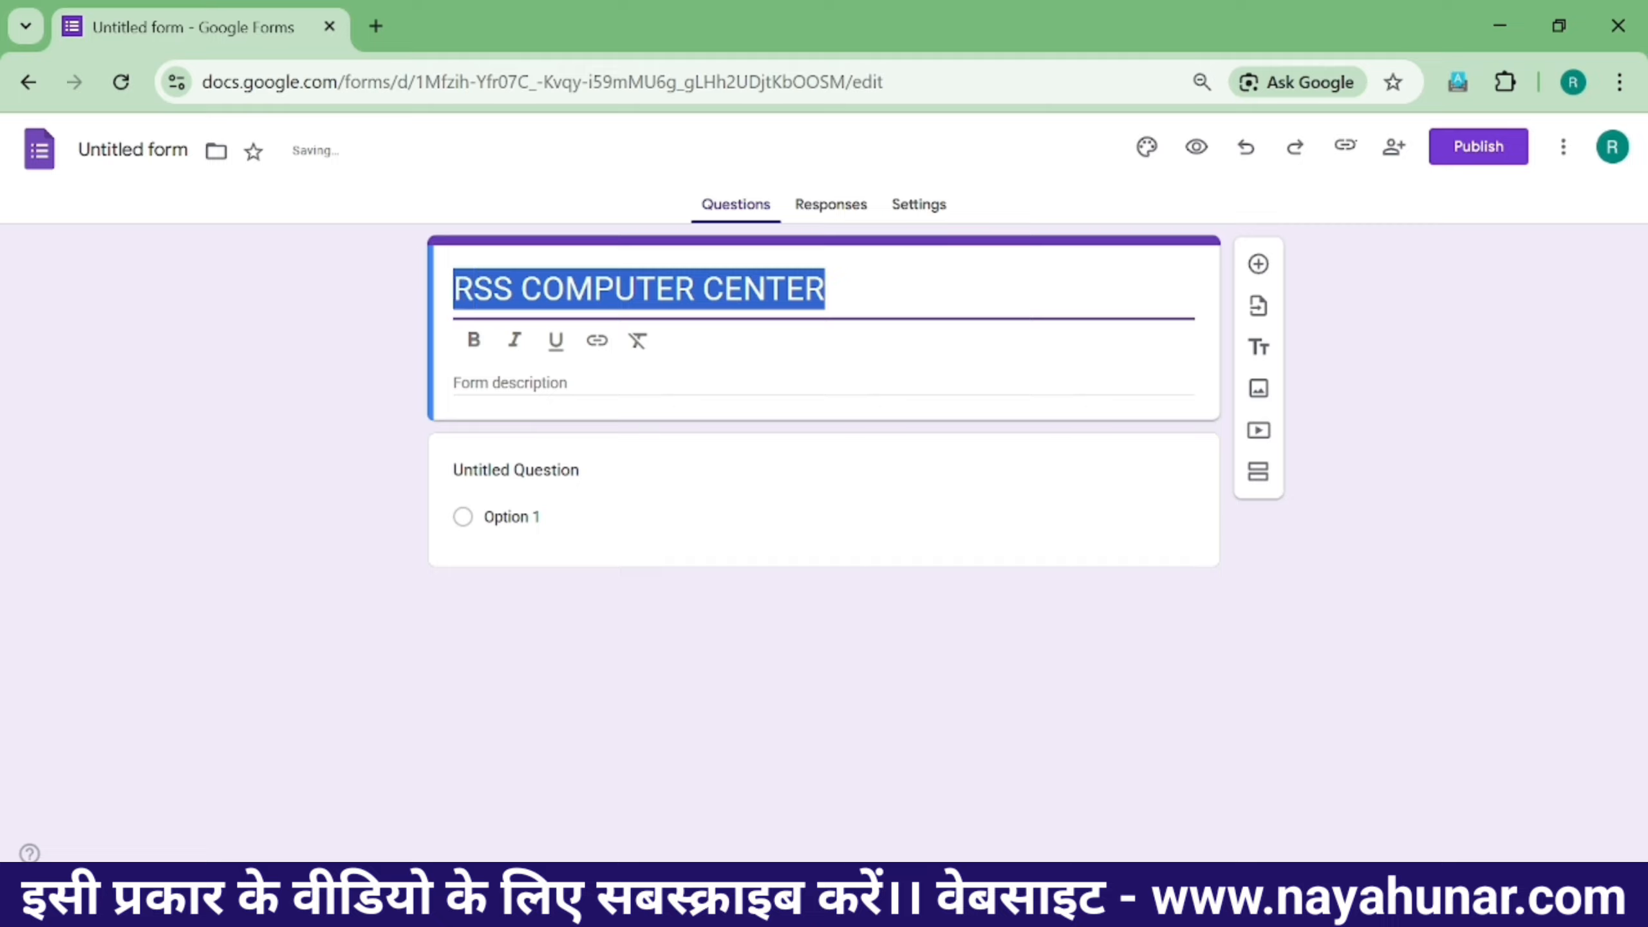
click(474, 339)
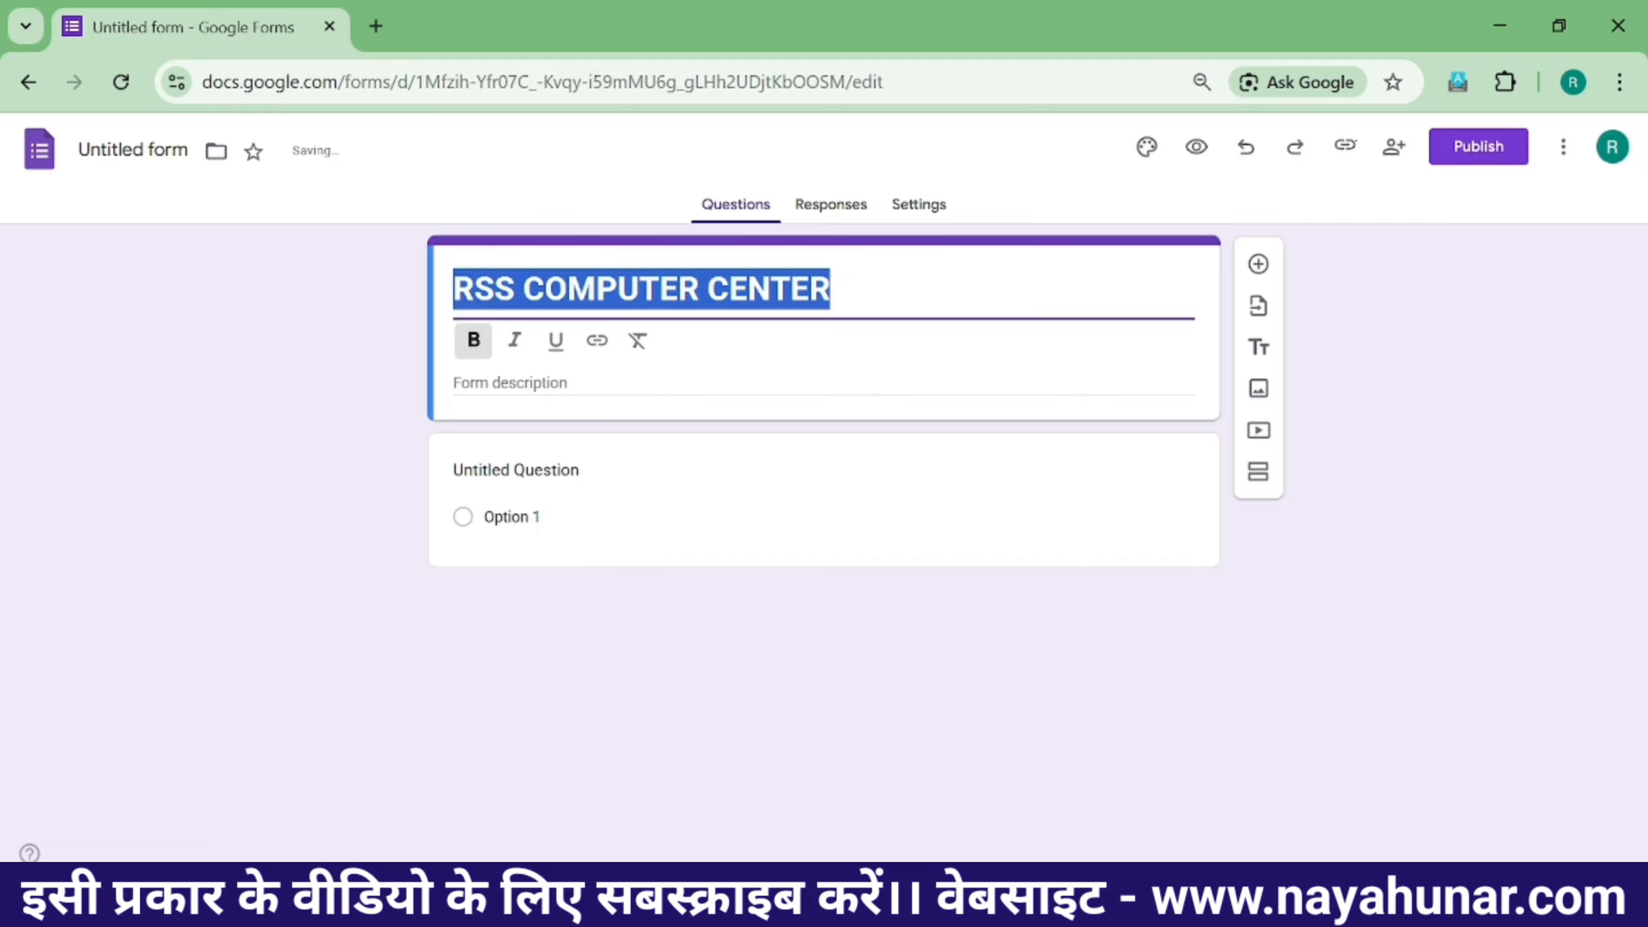
key(Right)
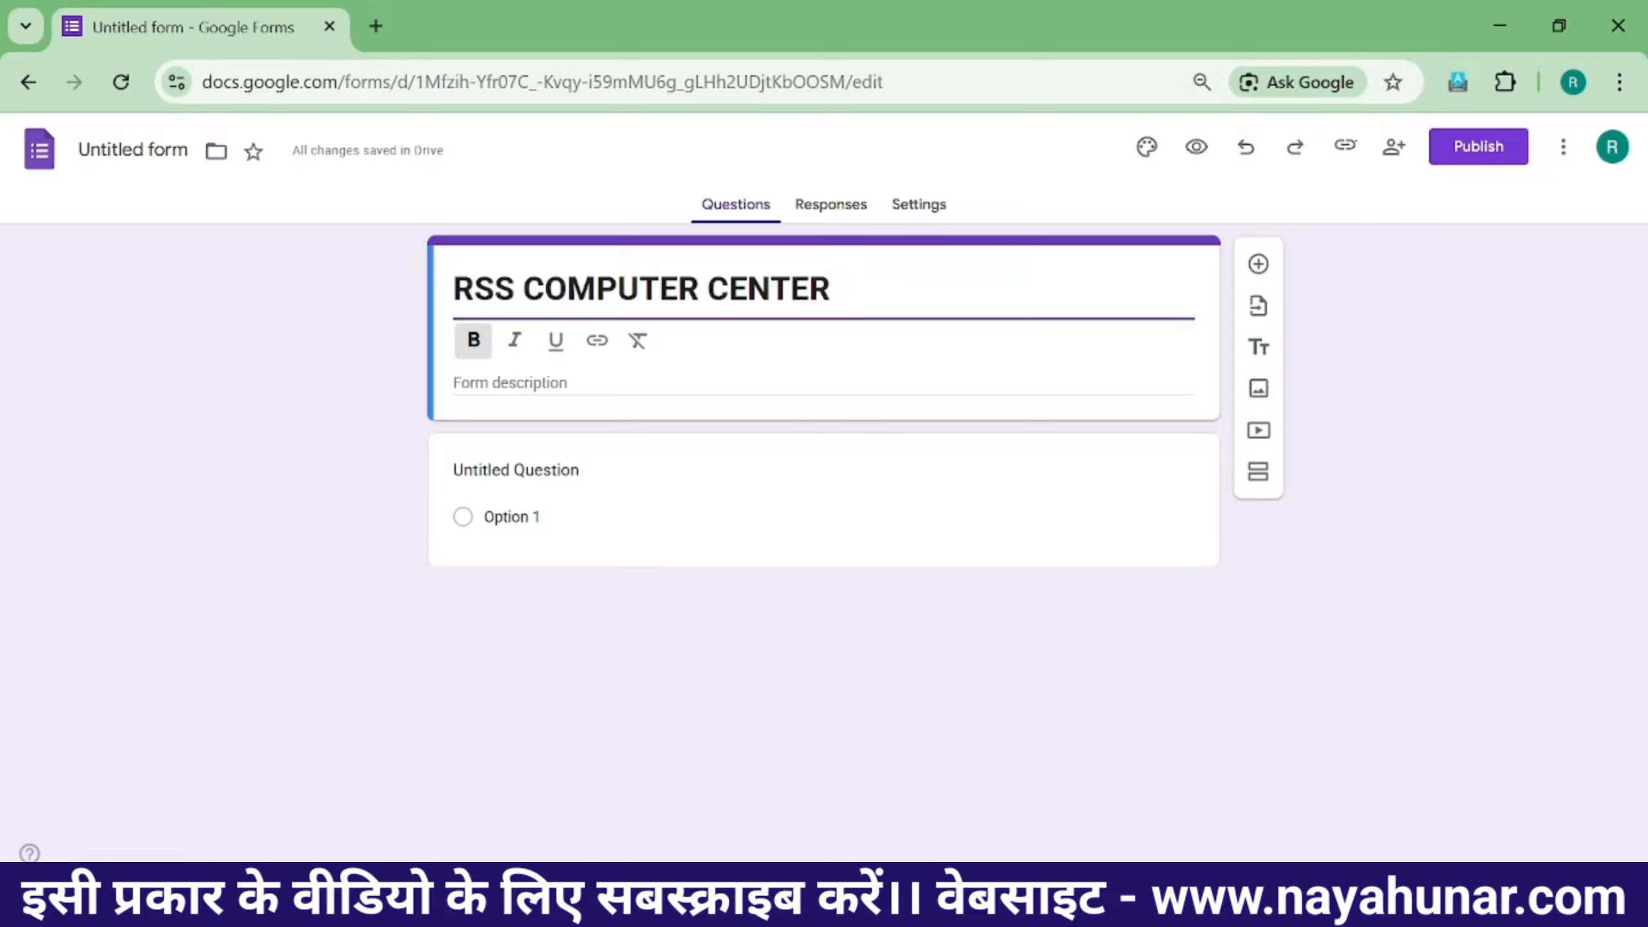
drag(830, 288, 453, 288)
key(ctrl+c)
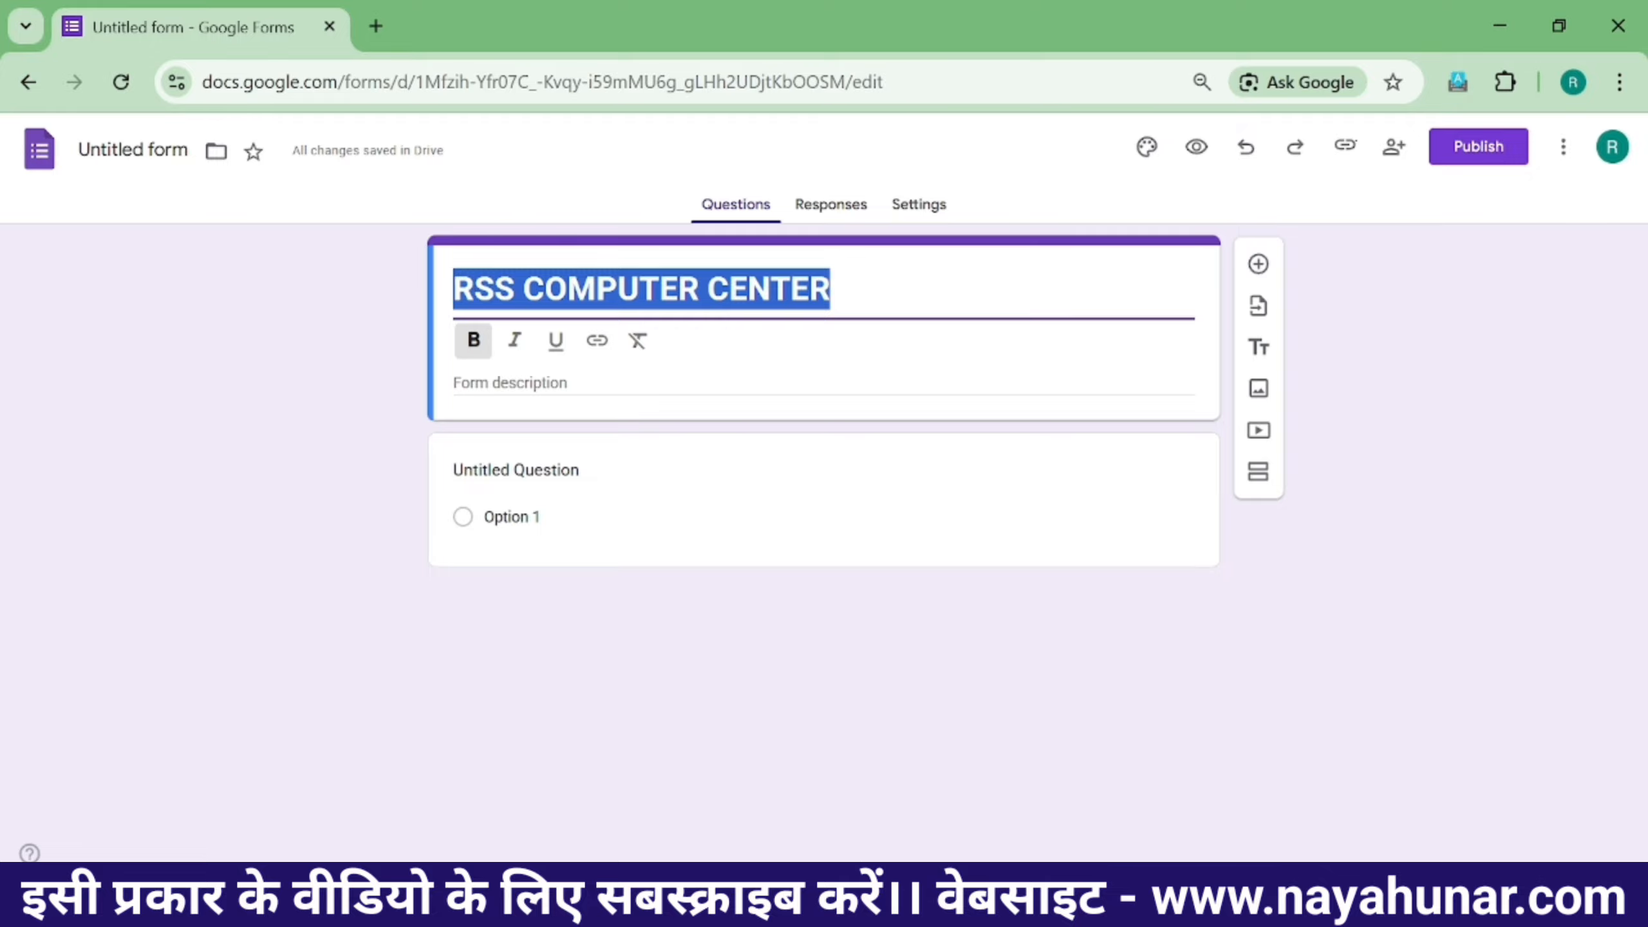
- In a new tab, search 'RSSCOMPUTER CENTER', open rsscomputercenter.com and copy its address
click(376, 27)
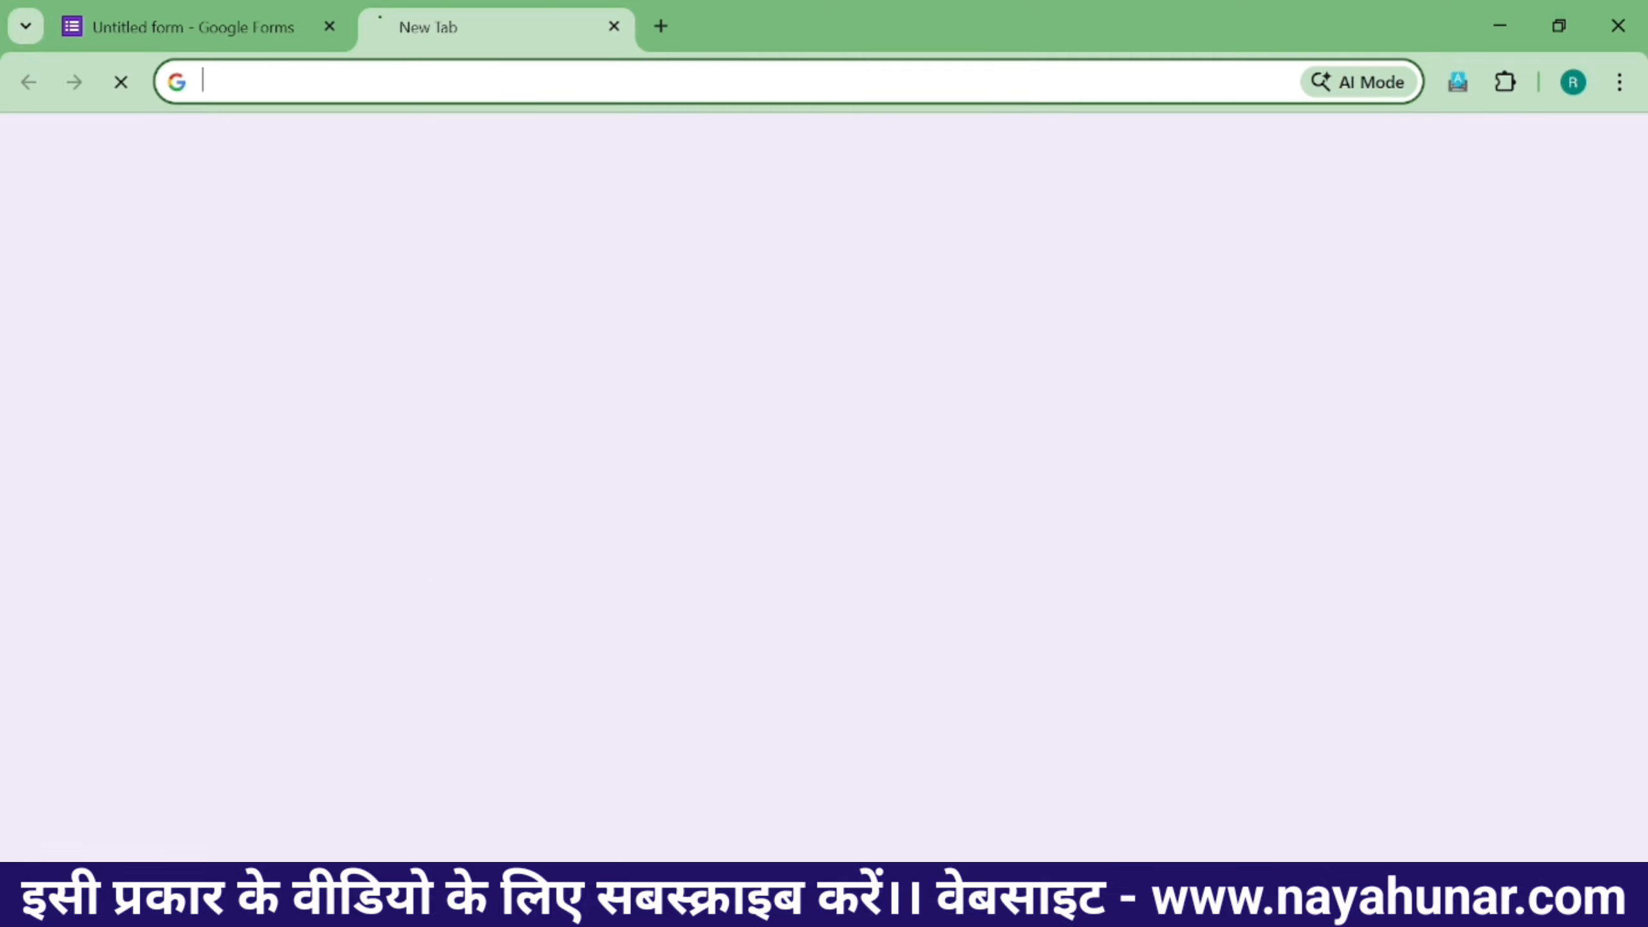
text(RSSCOM)
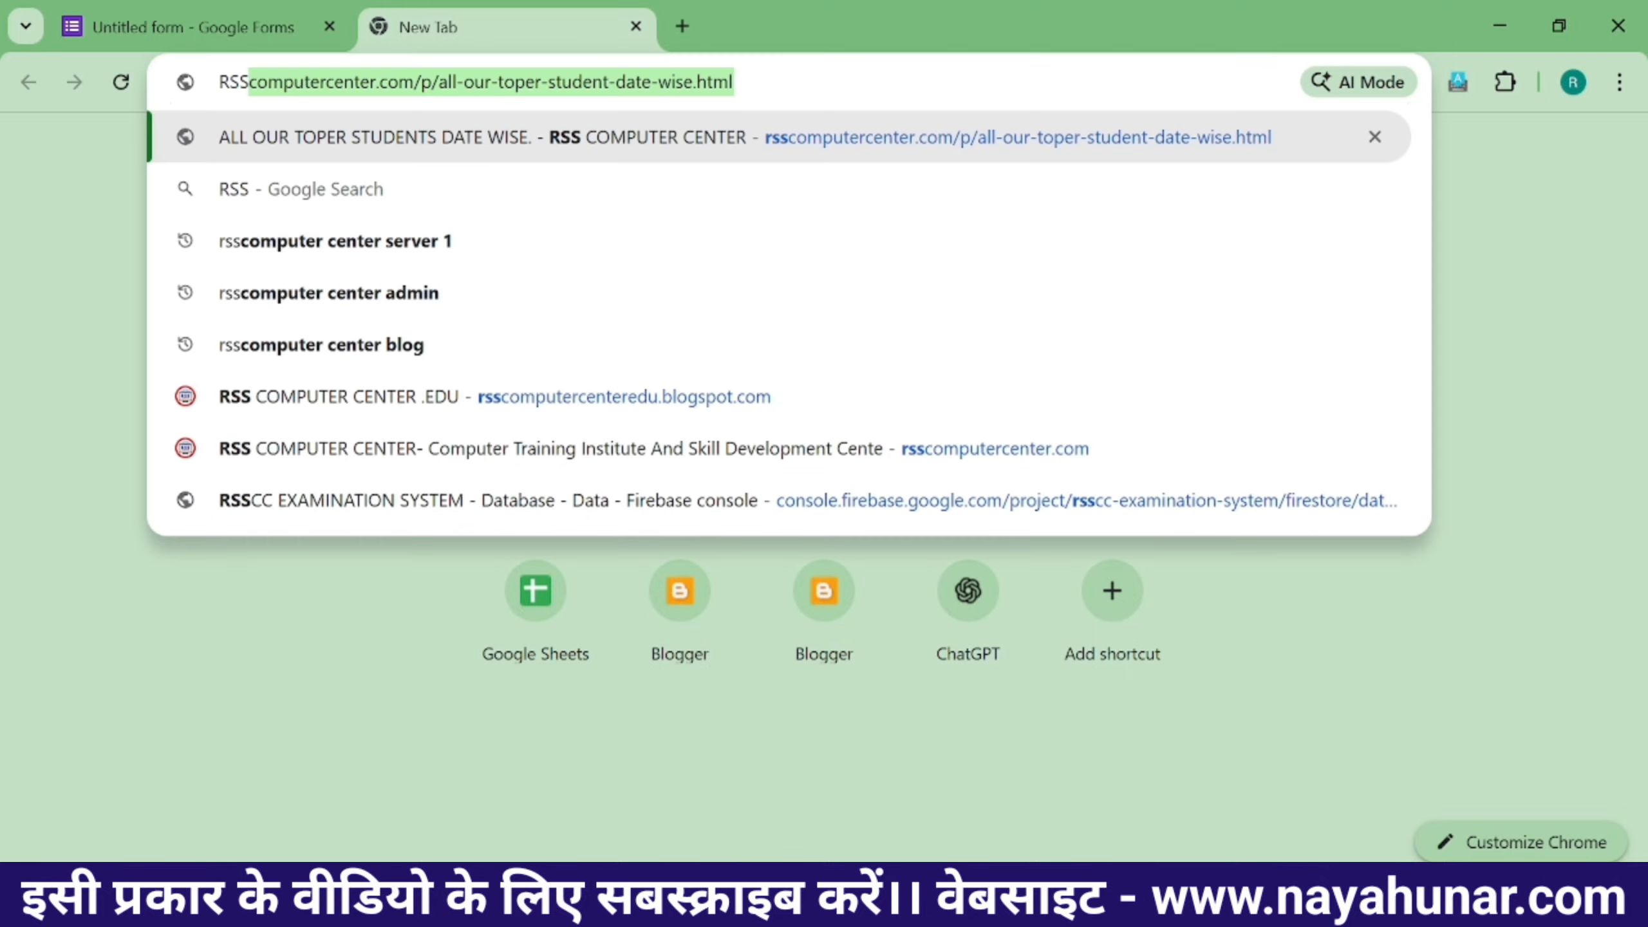
text(PUTER CNE)
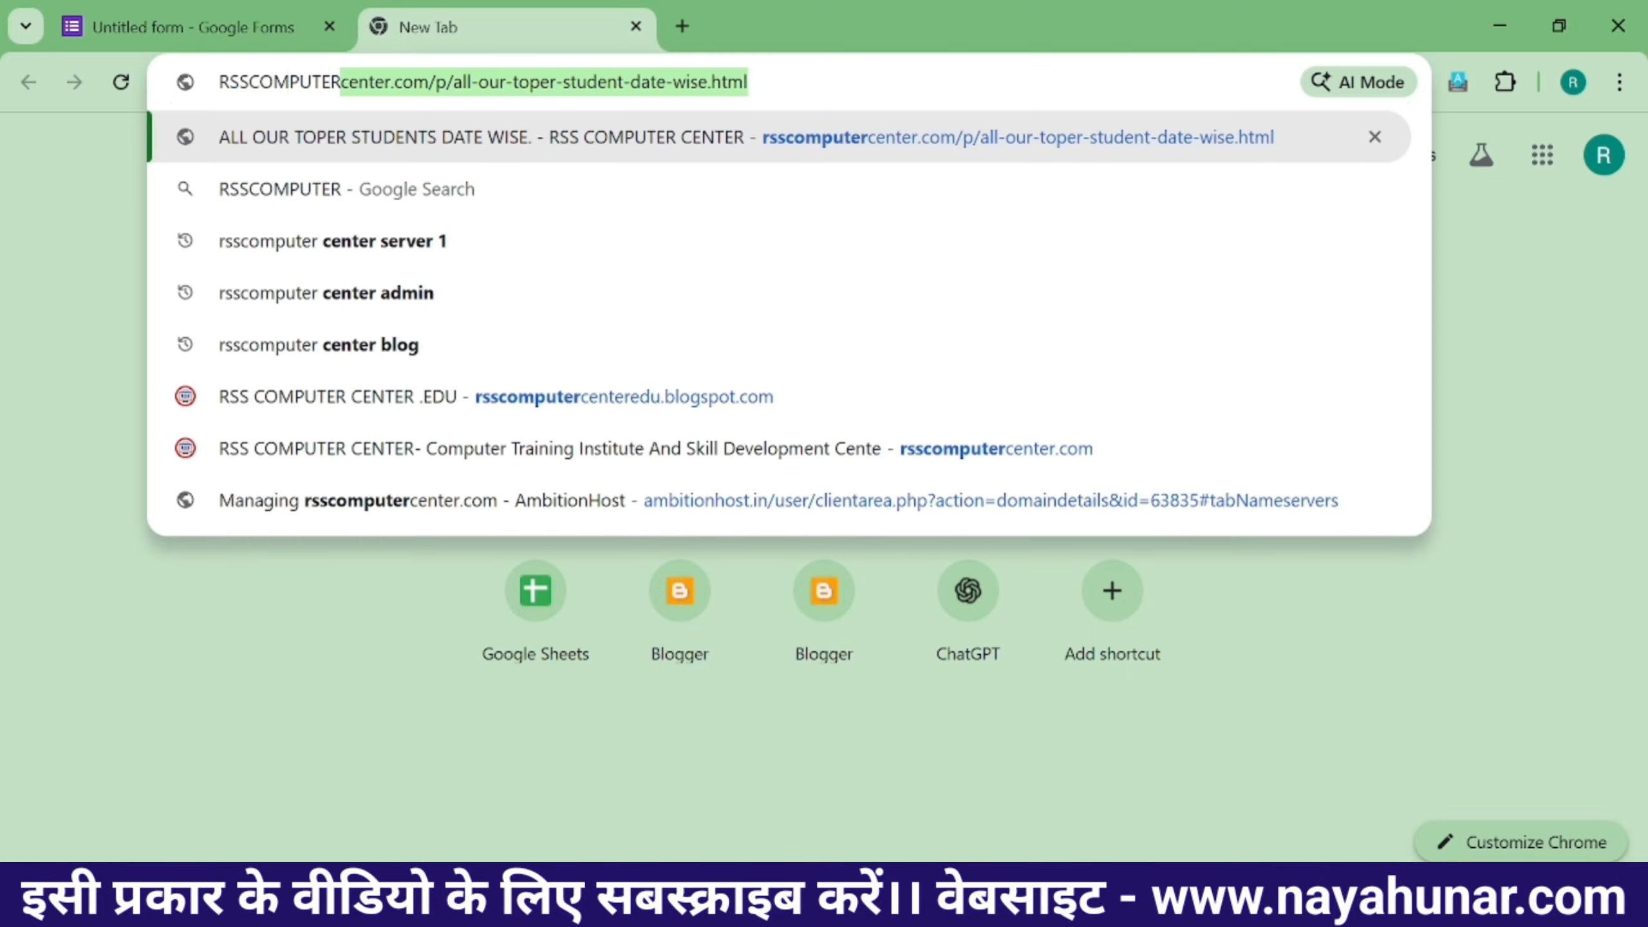
key(BackSpace)
key(BackSpace)
key(BackSpace)
text(ENTE)
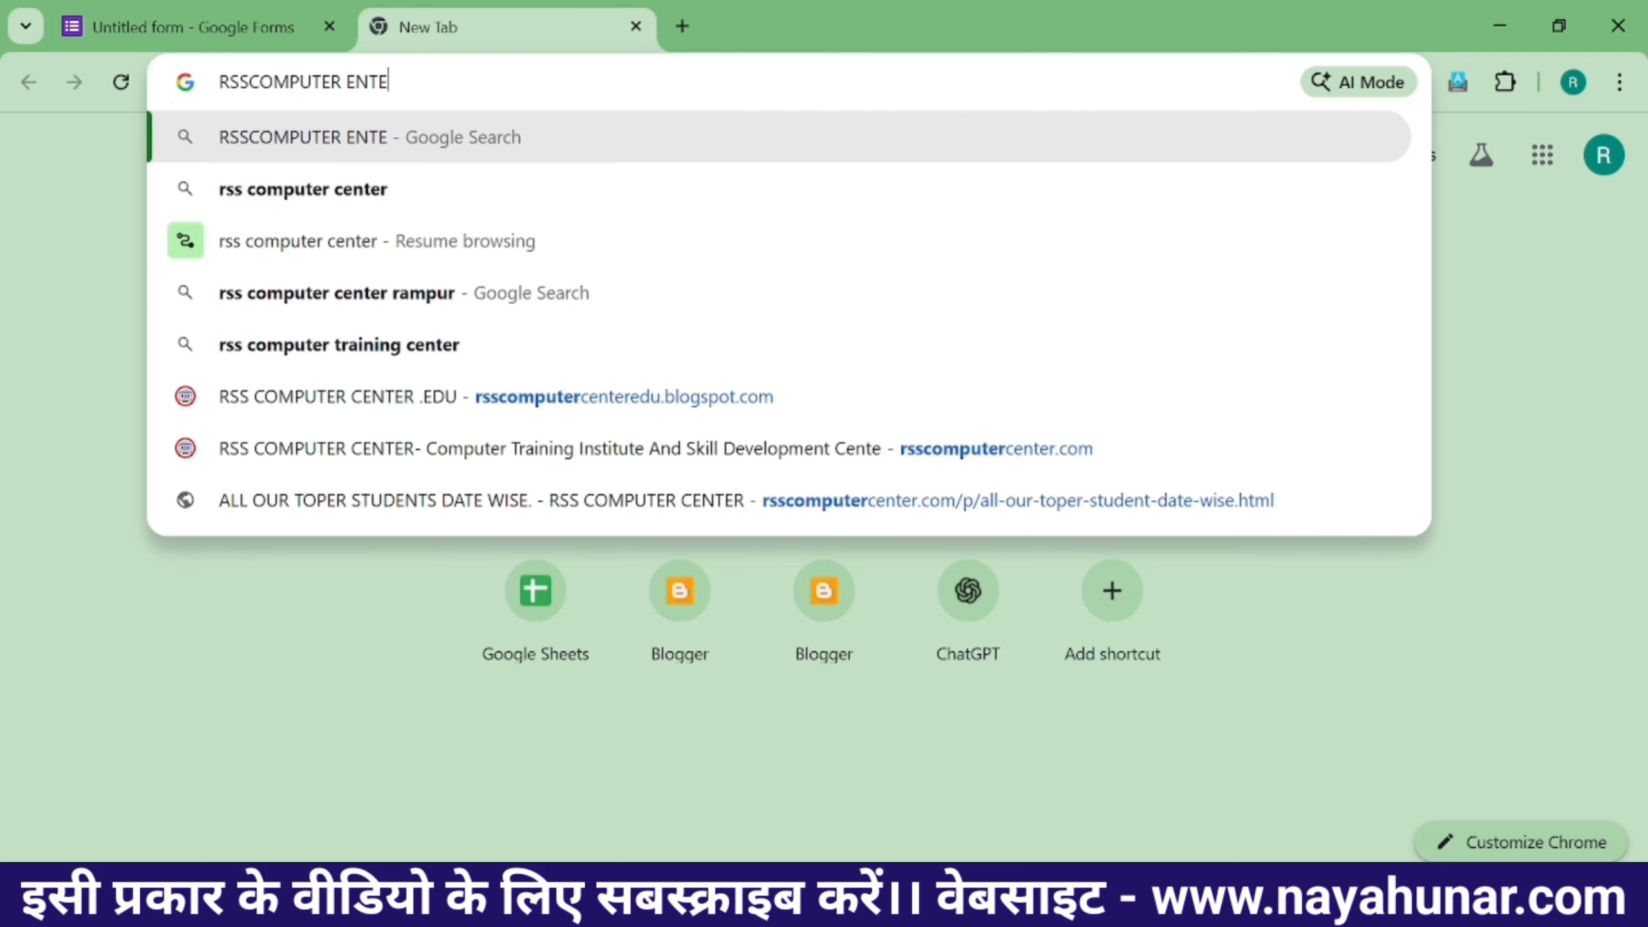
text(R)
key(BackSpace)
key(BackSpace)
key(BackSpace)
key(BackSpace)
key(BackSpace)
text(CENTER)
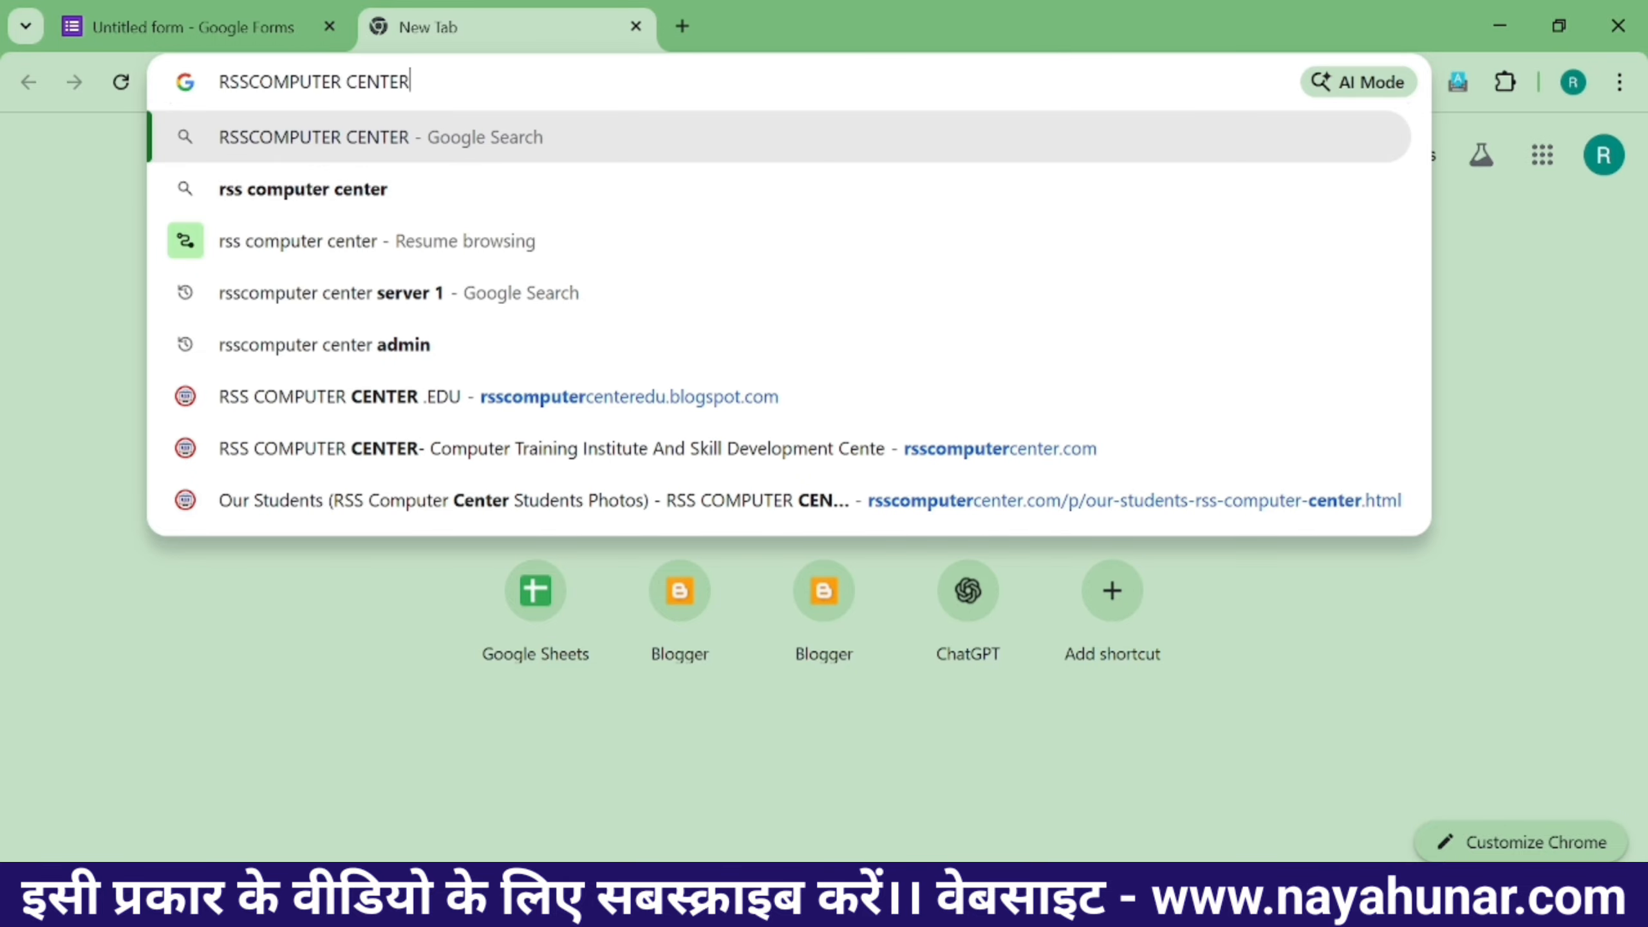
key(Return)
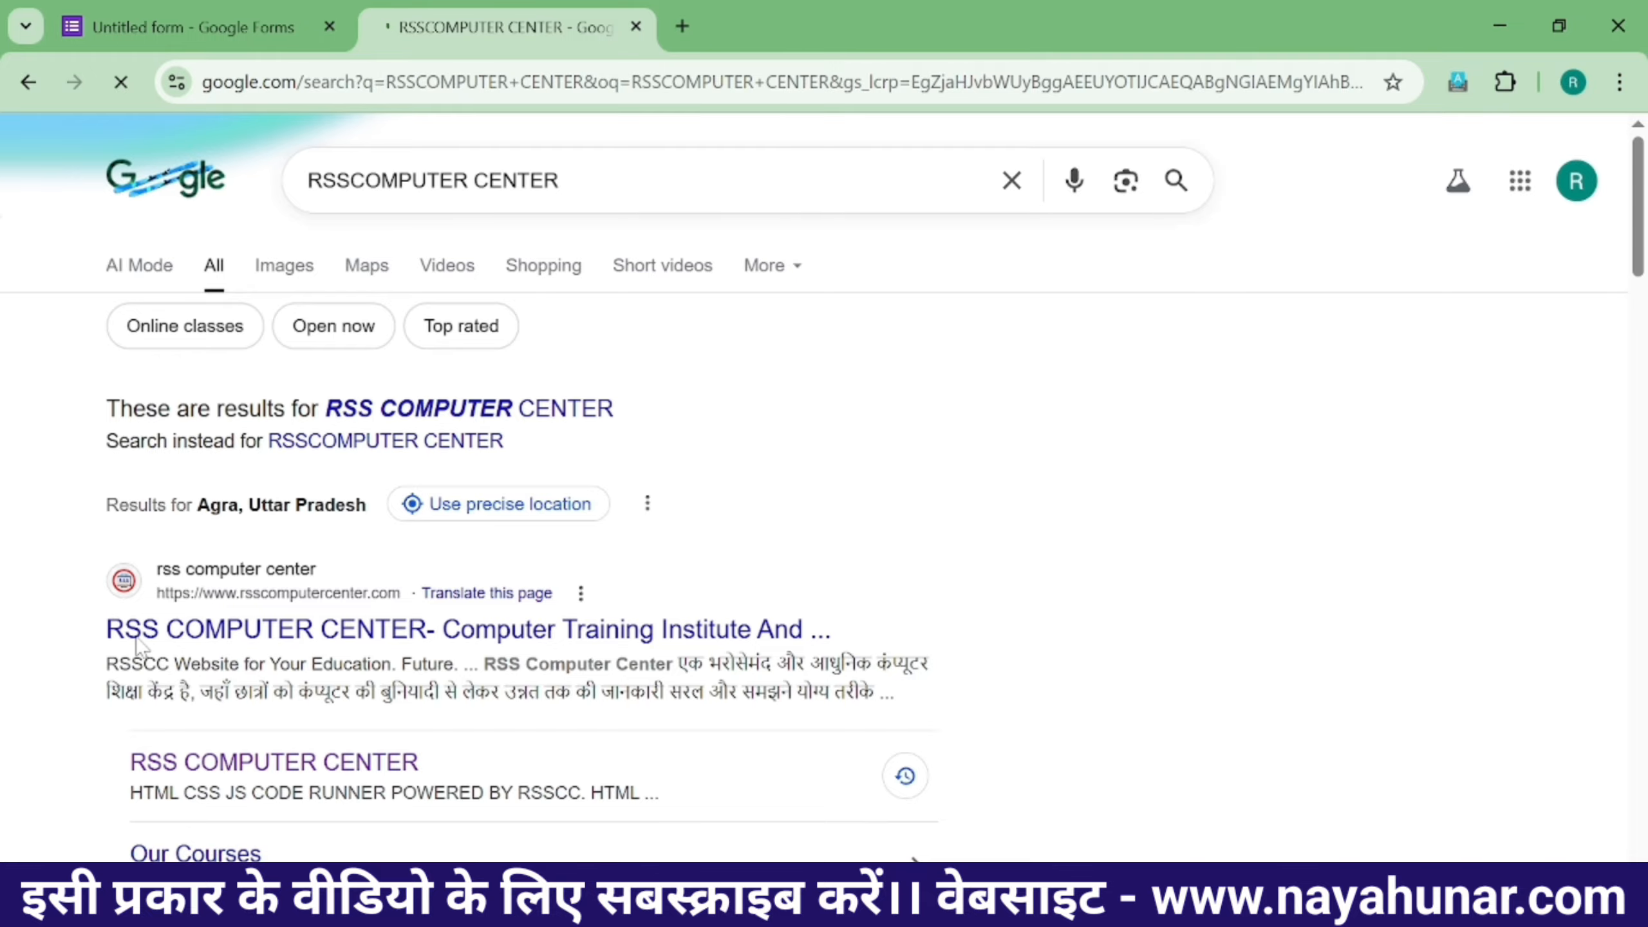
click(292, 629)
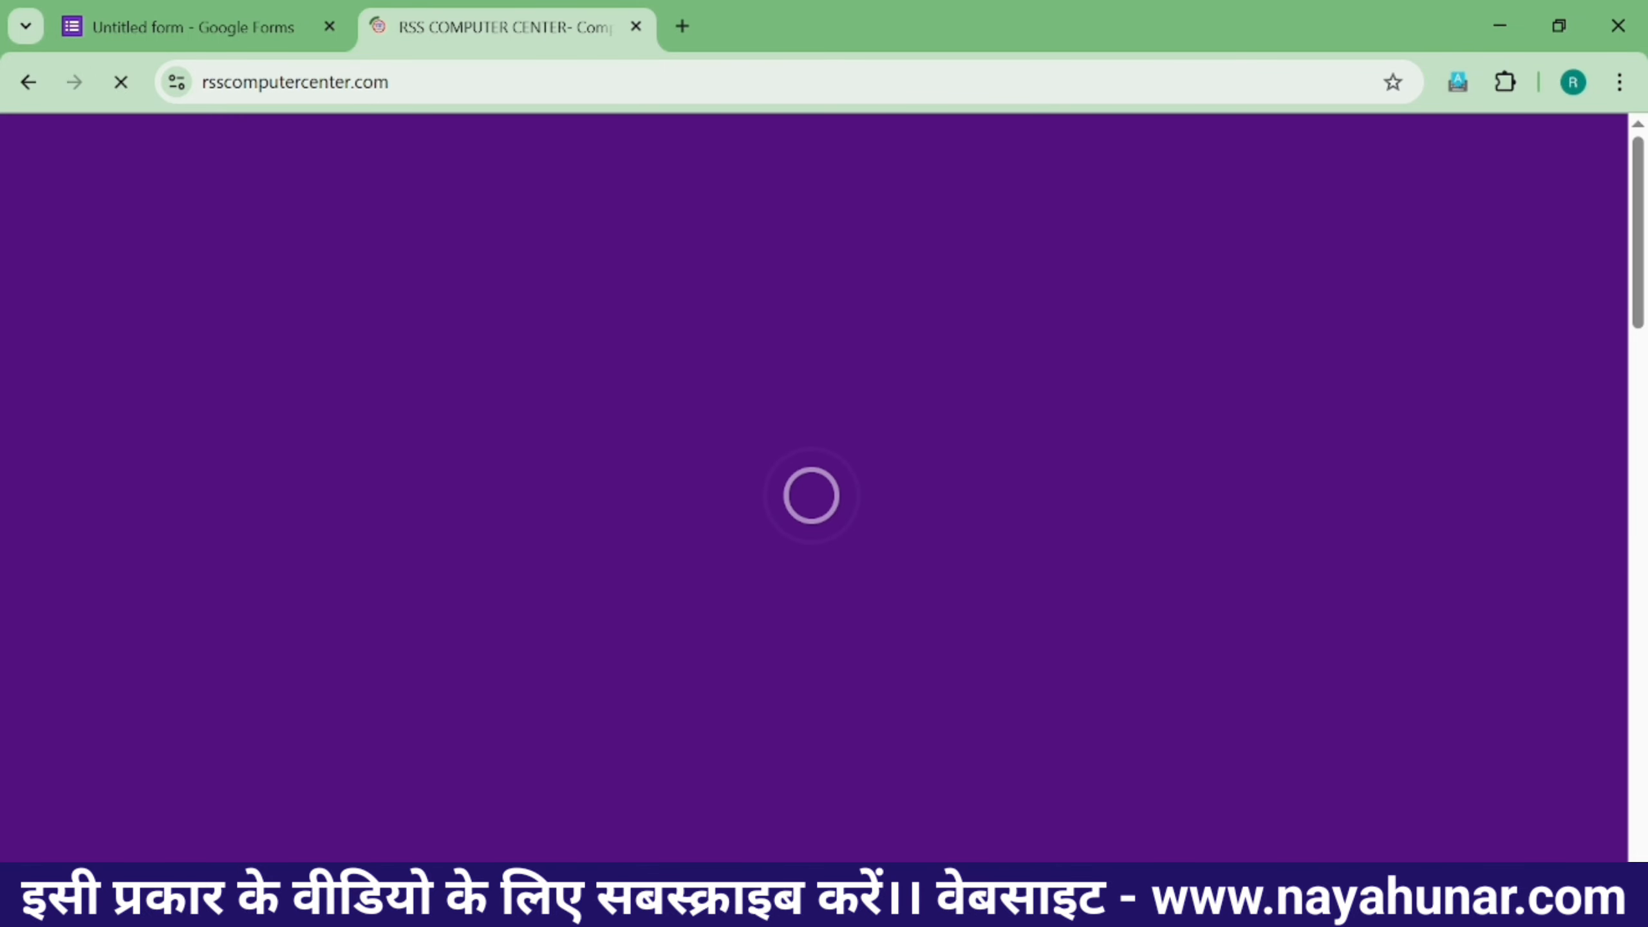
click(363, 81)
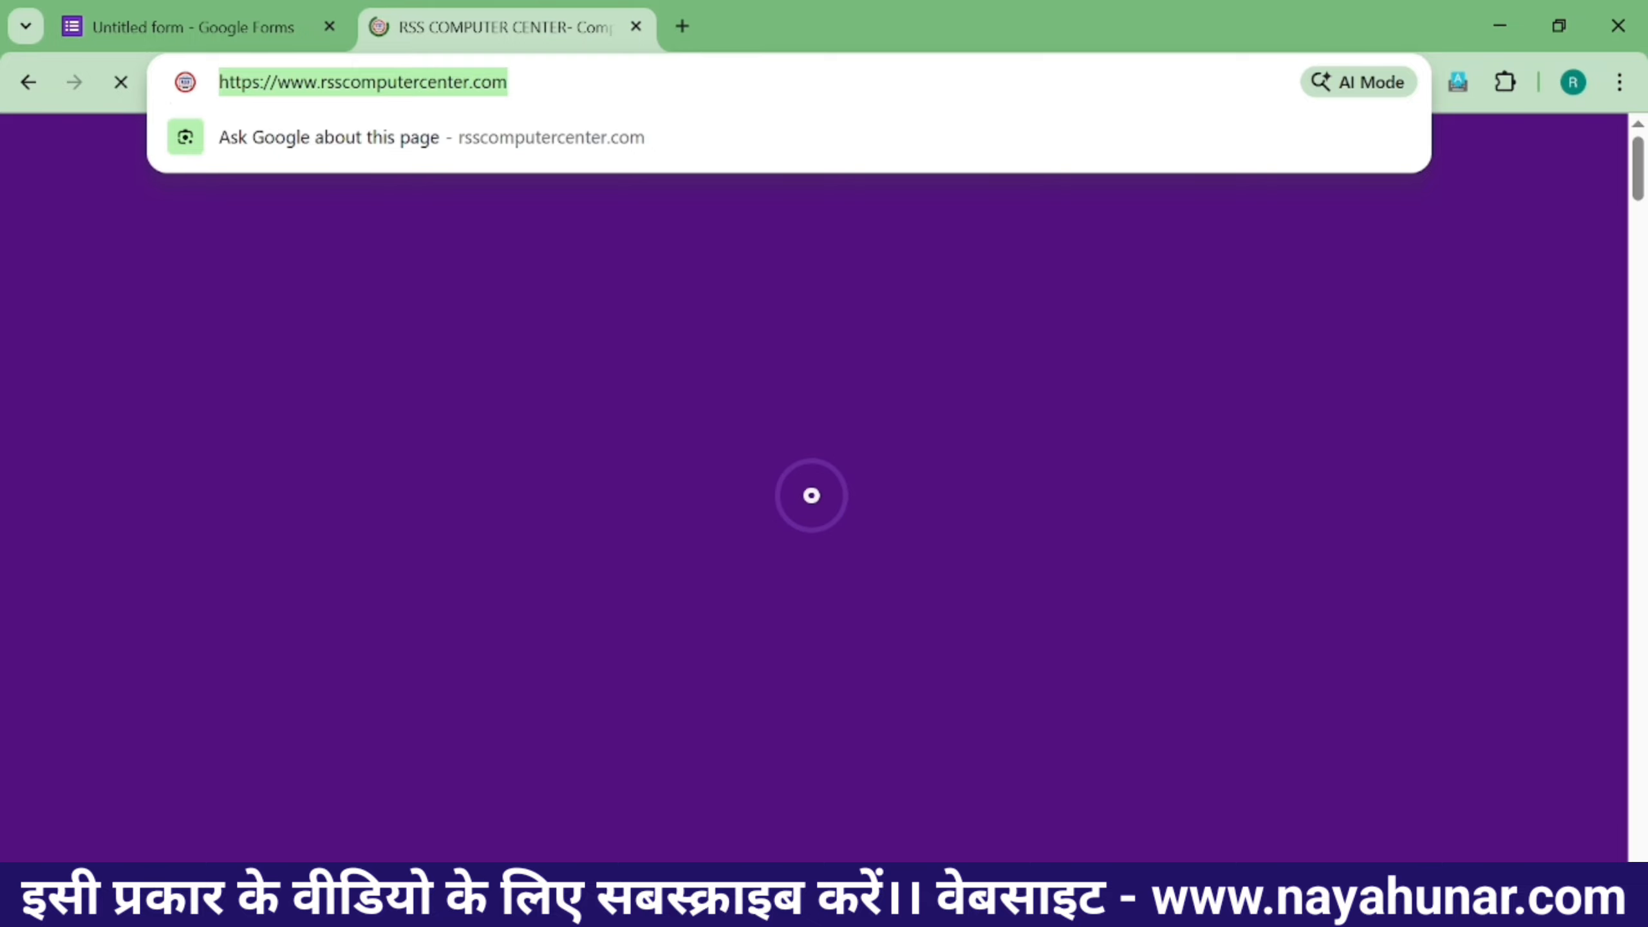
click(194, 26)
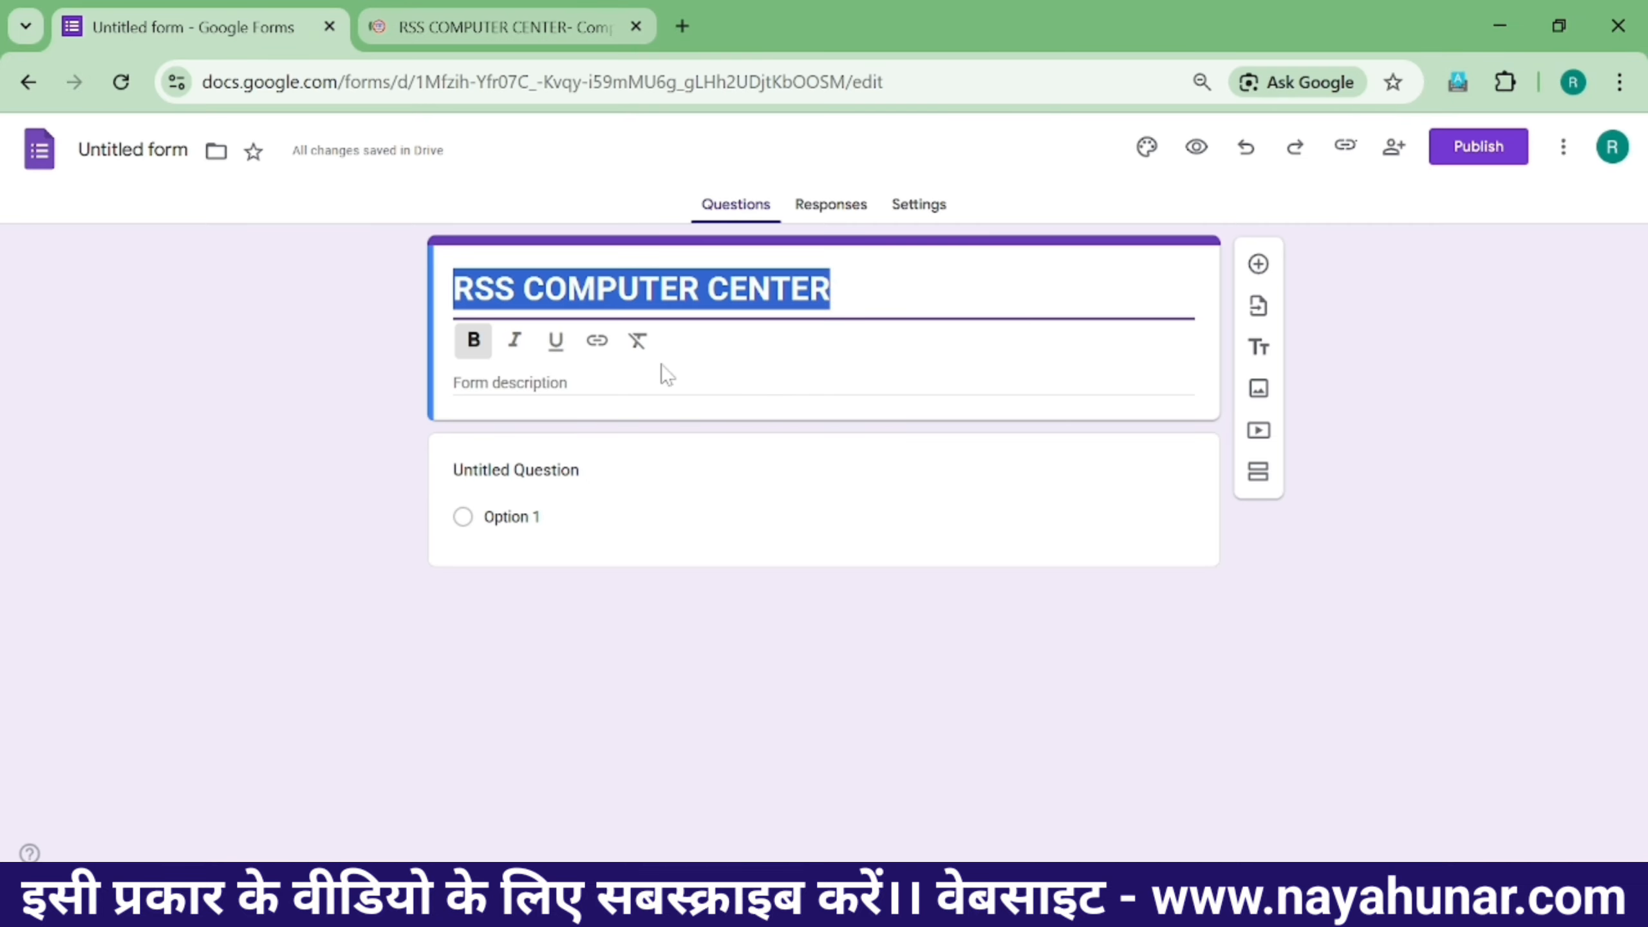
click(600, 341)
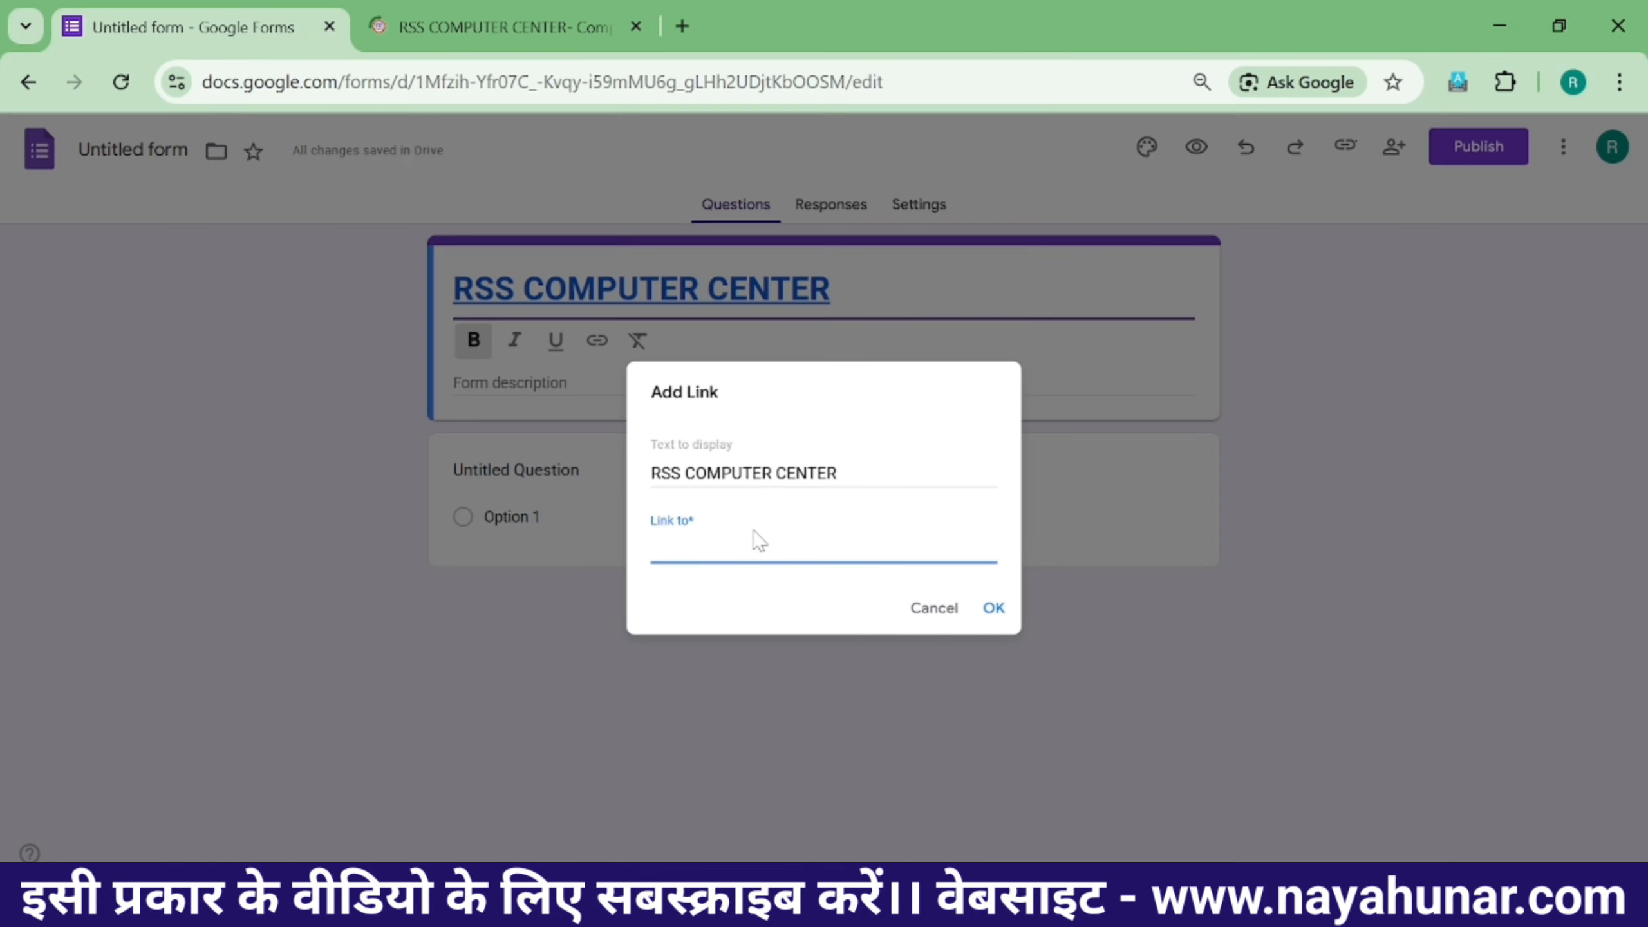
key(ctrl+v)
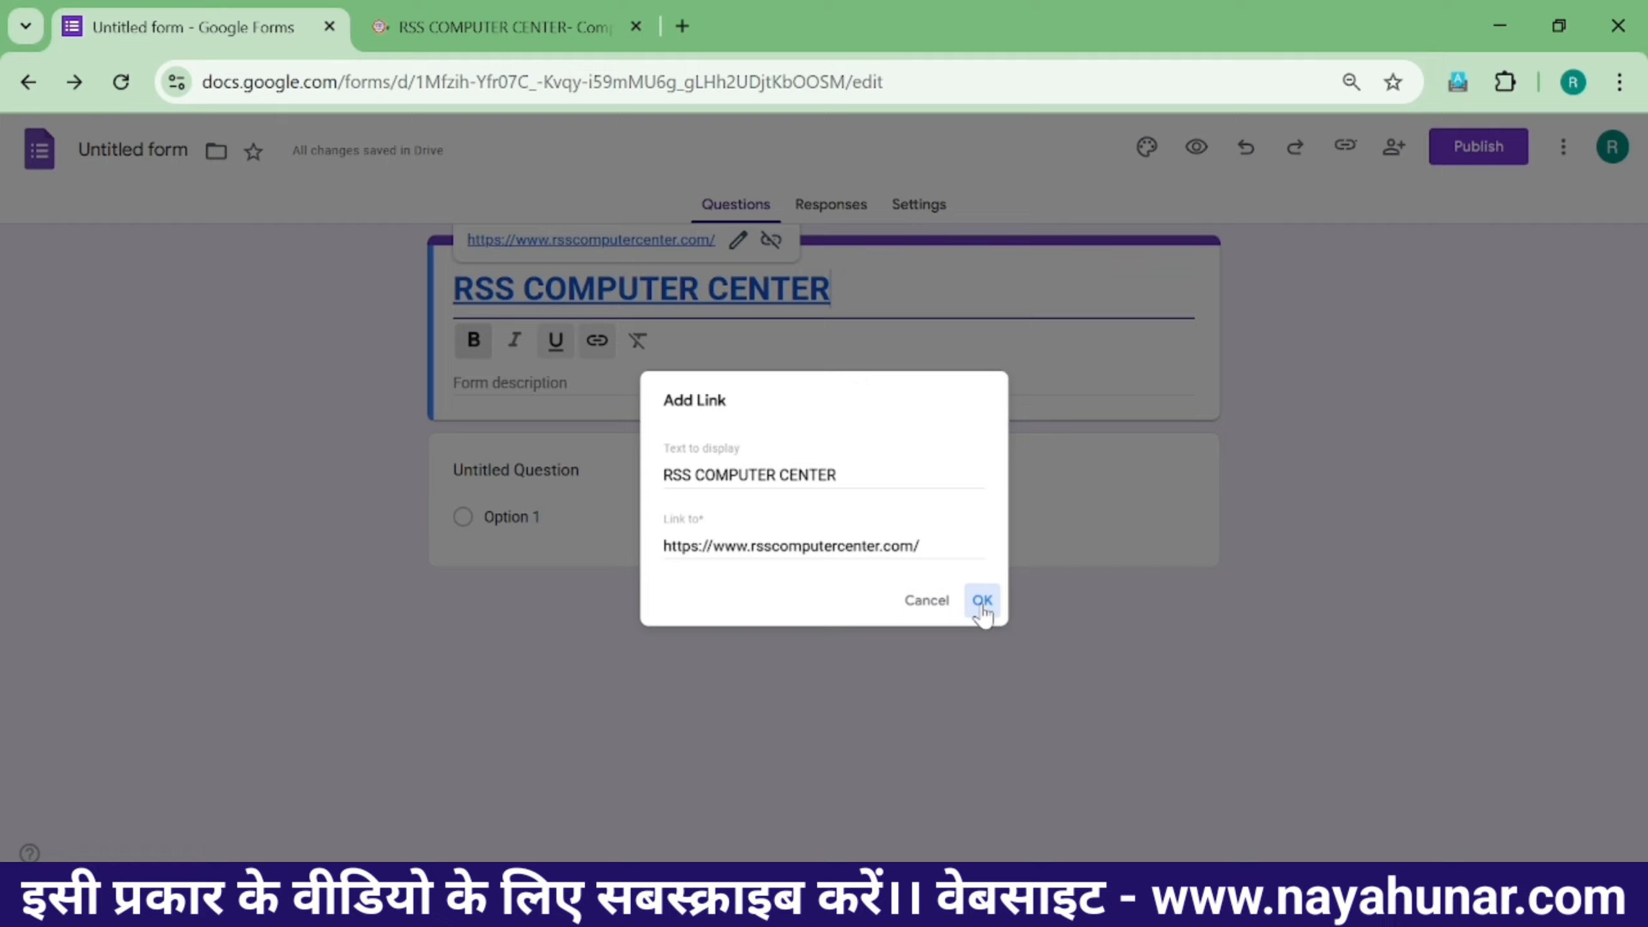
click(981, 604)
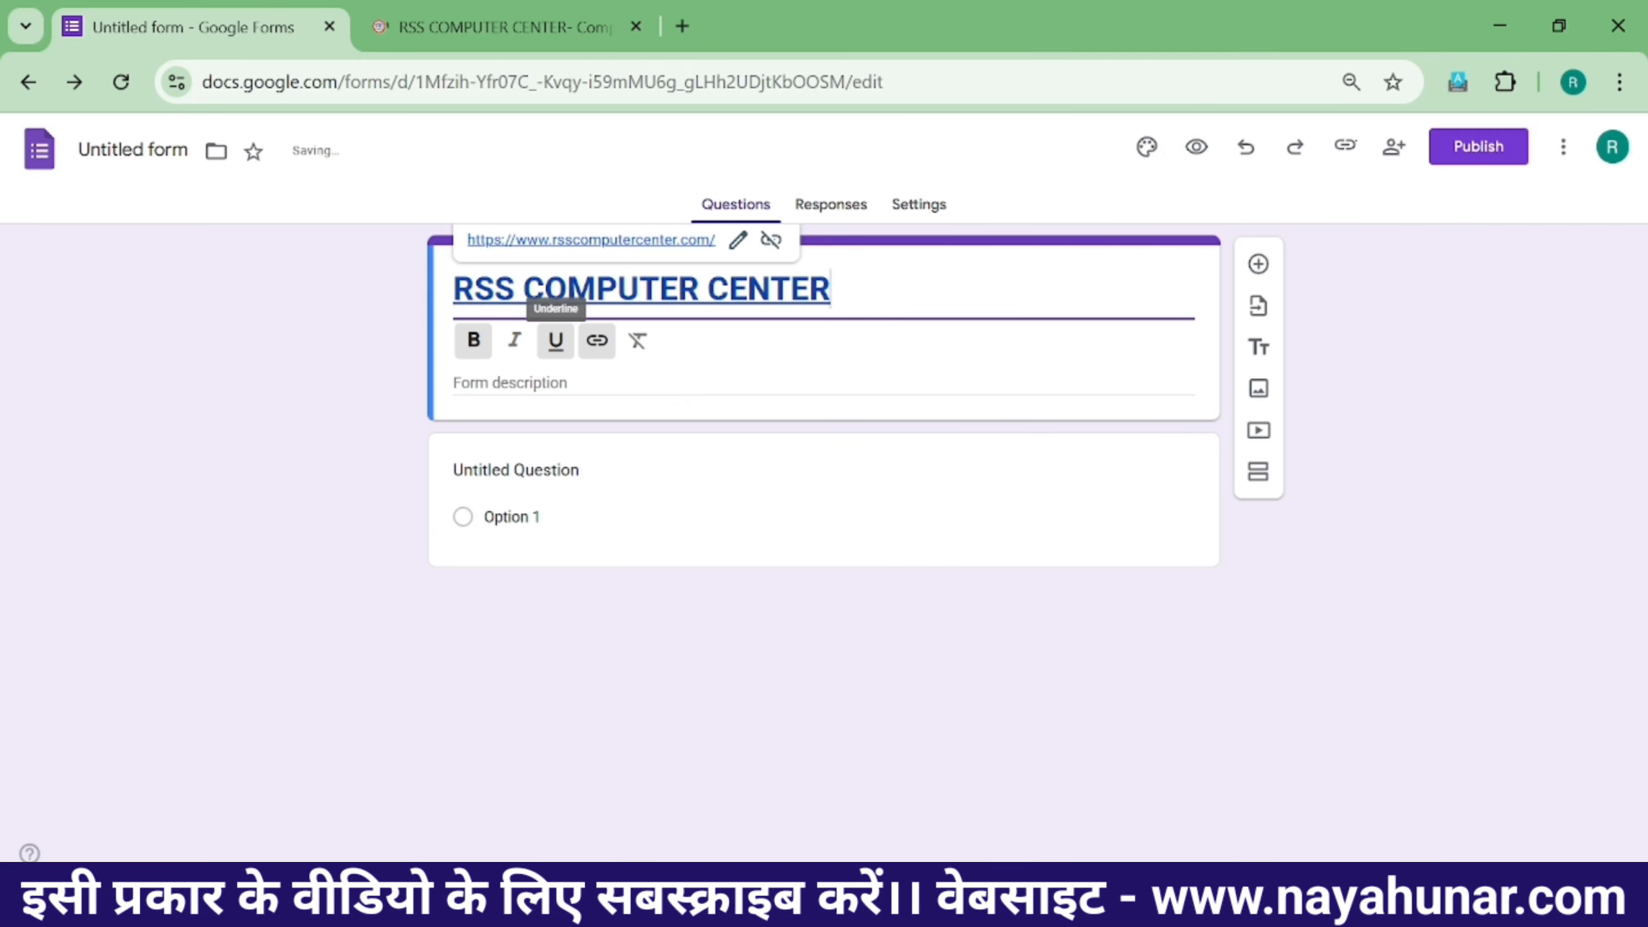
click(636, 25)
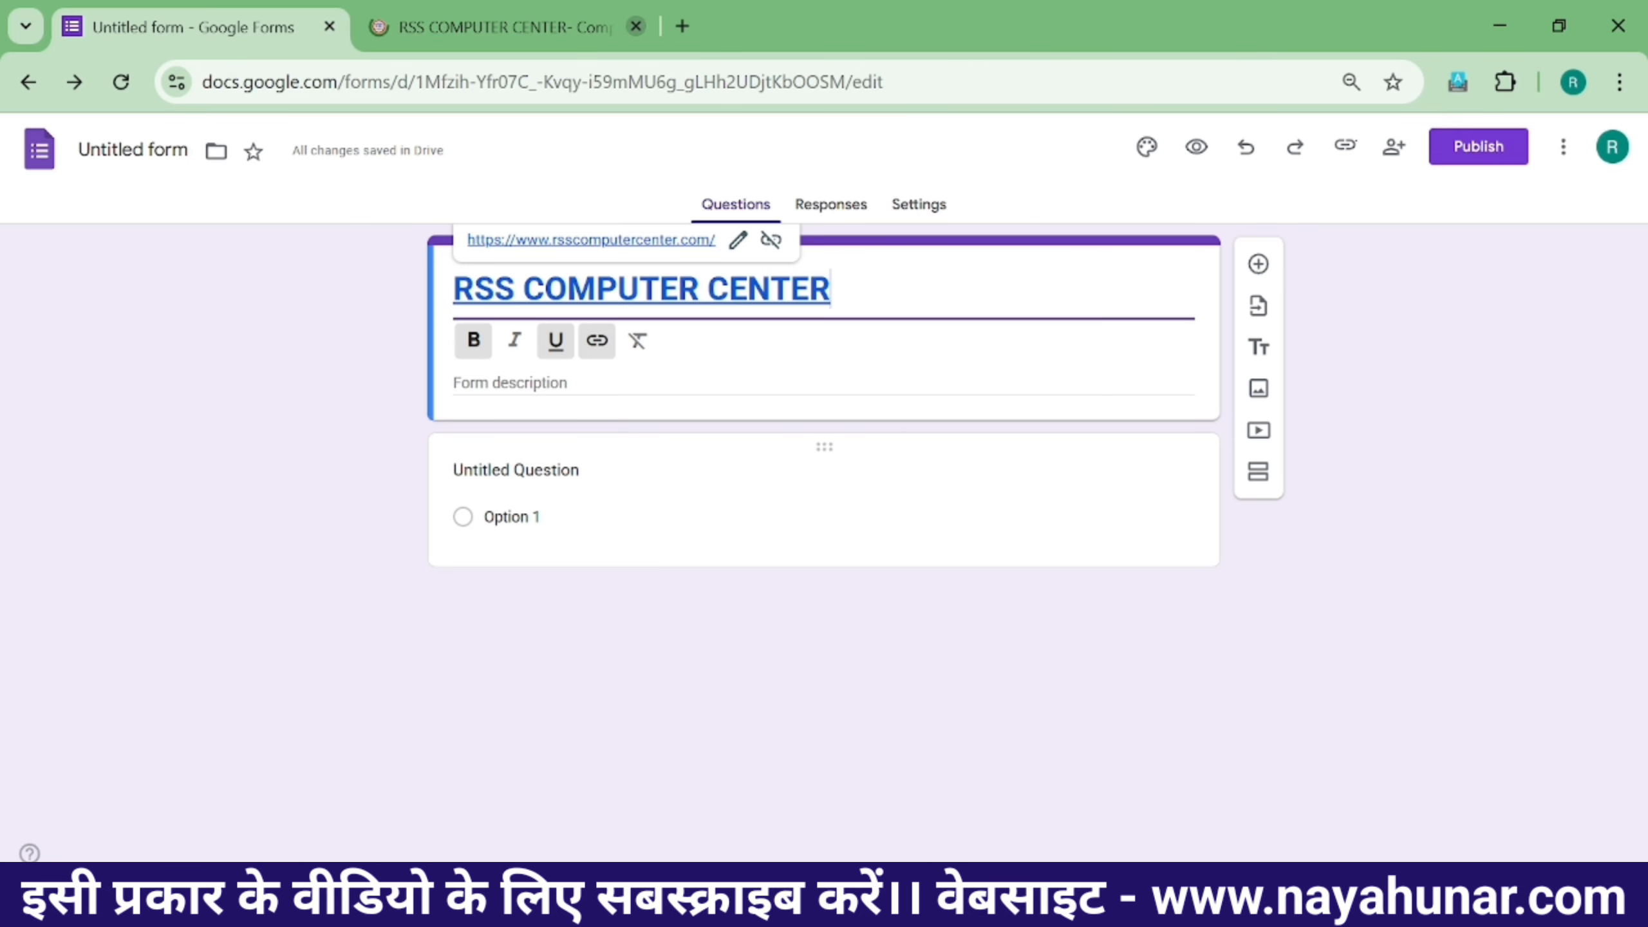
click(321, 390)
click(519, 364)
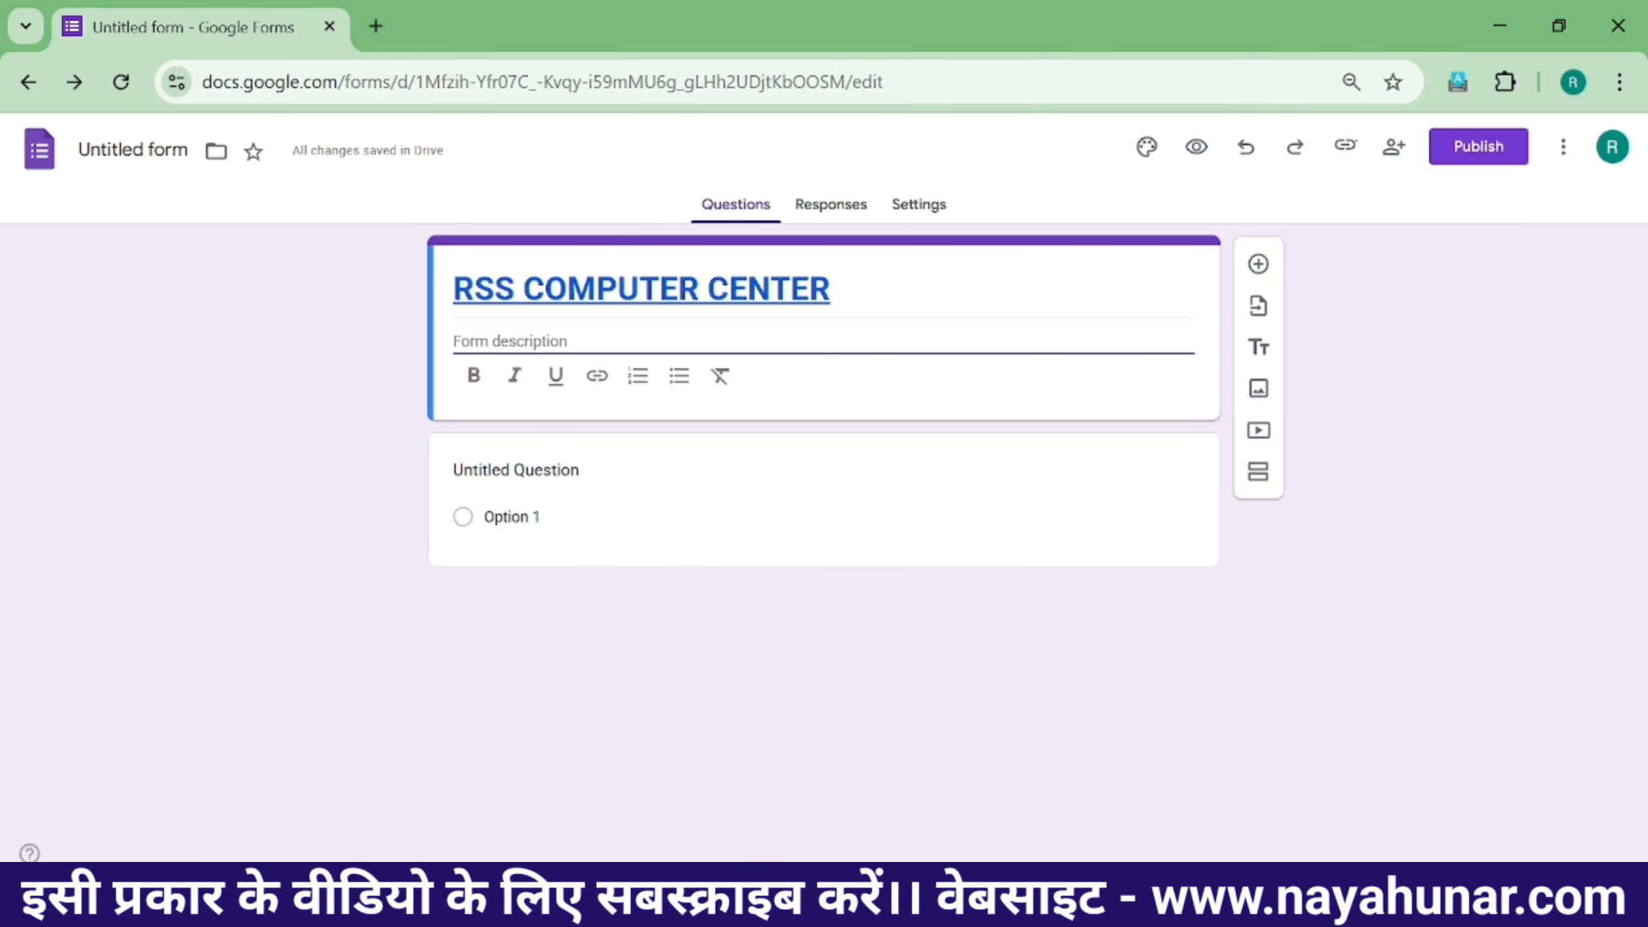
- Enter the description 'RSS COMPUTER CENTER IS COMPUTER INSTITUTE'
text(RSS COMPUTER CENTE)
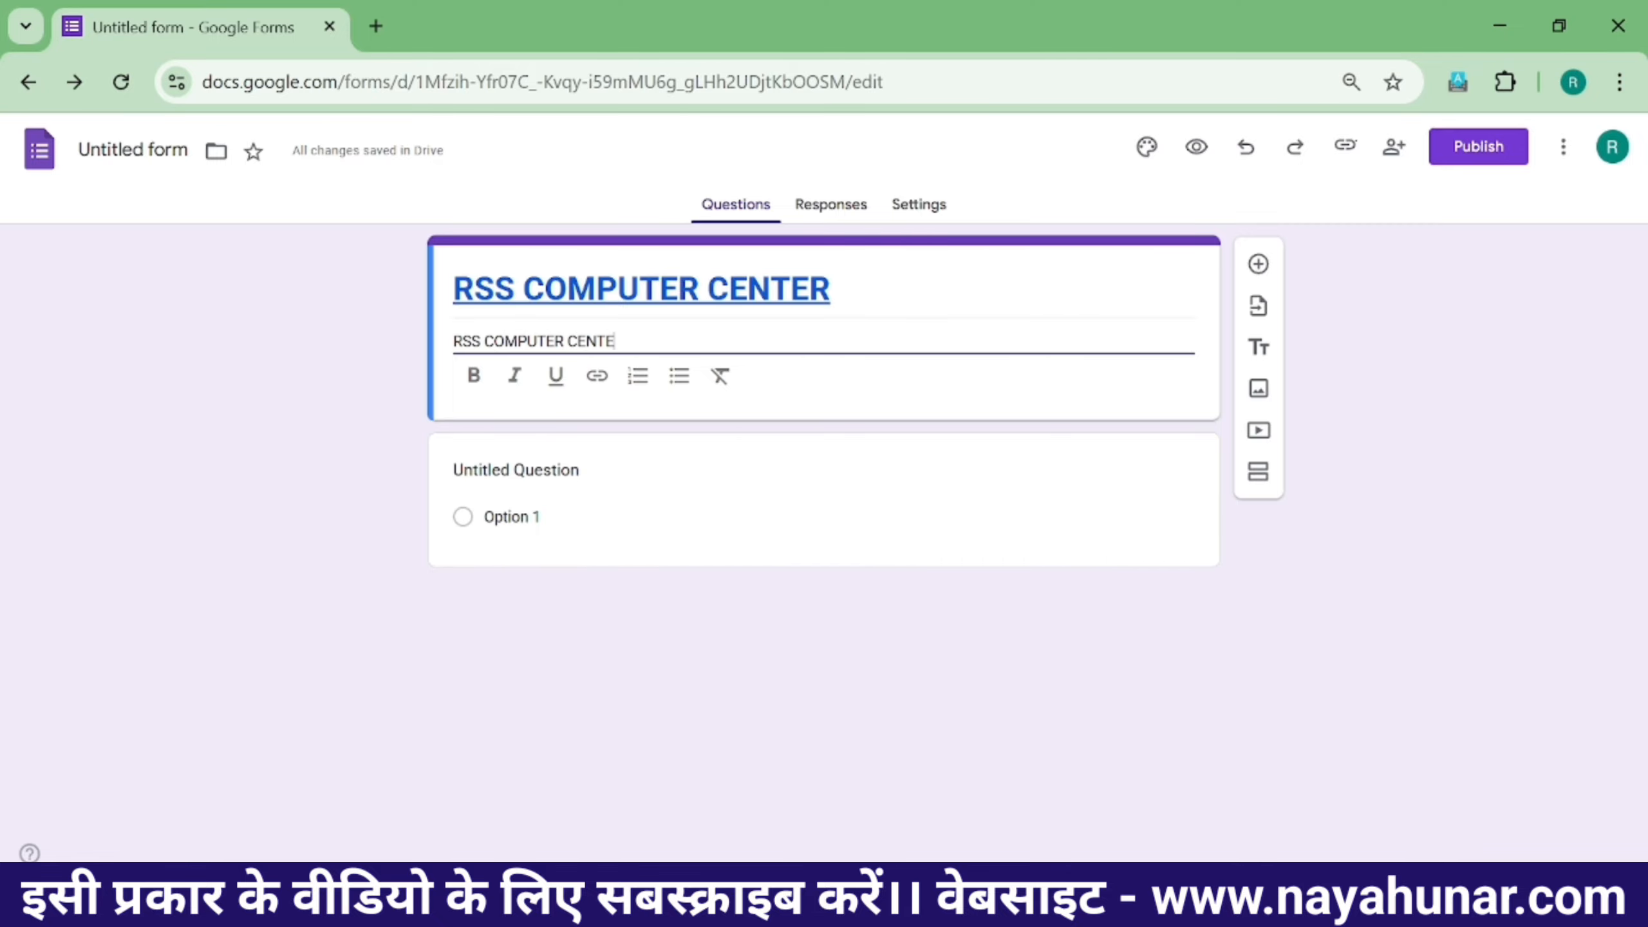
text(R IS COMPUTER INSTITUTE)
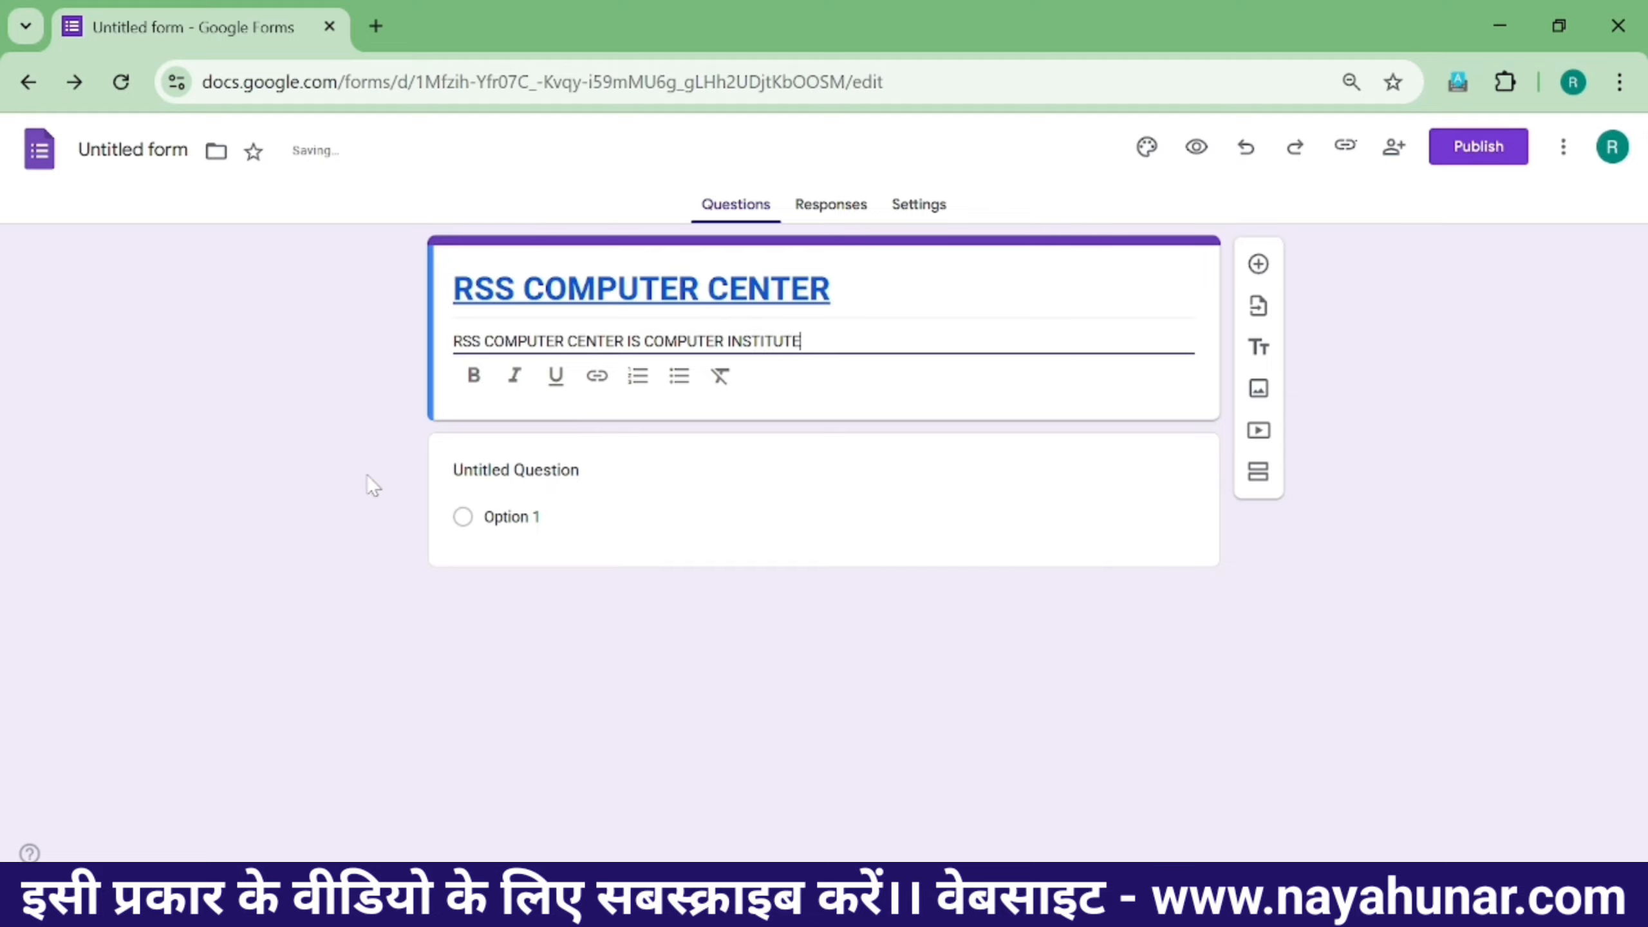
click(360, 473)
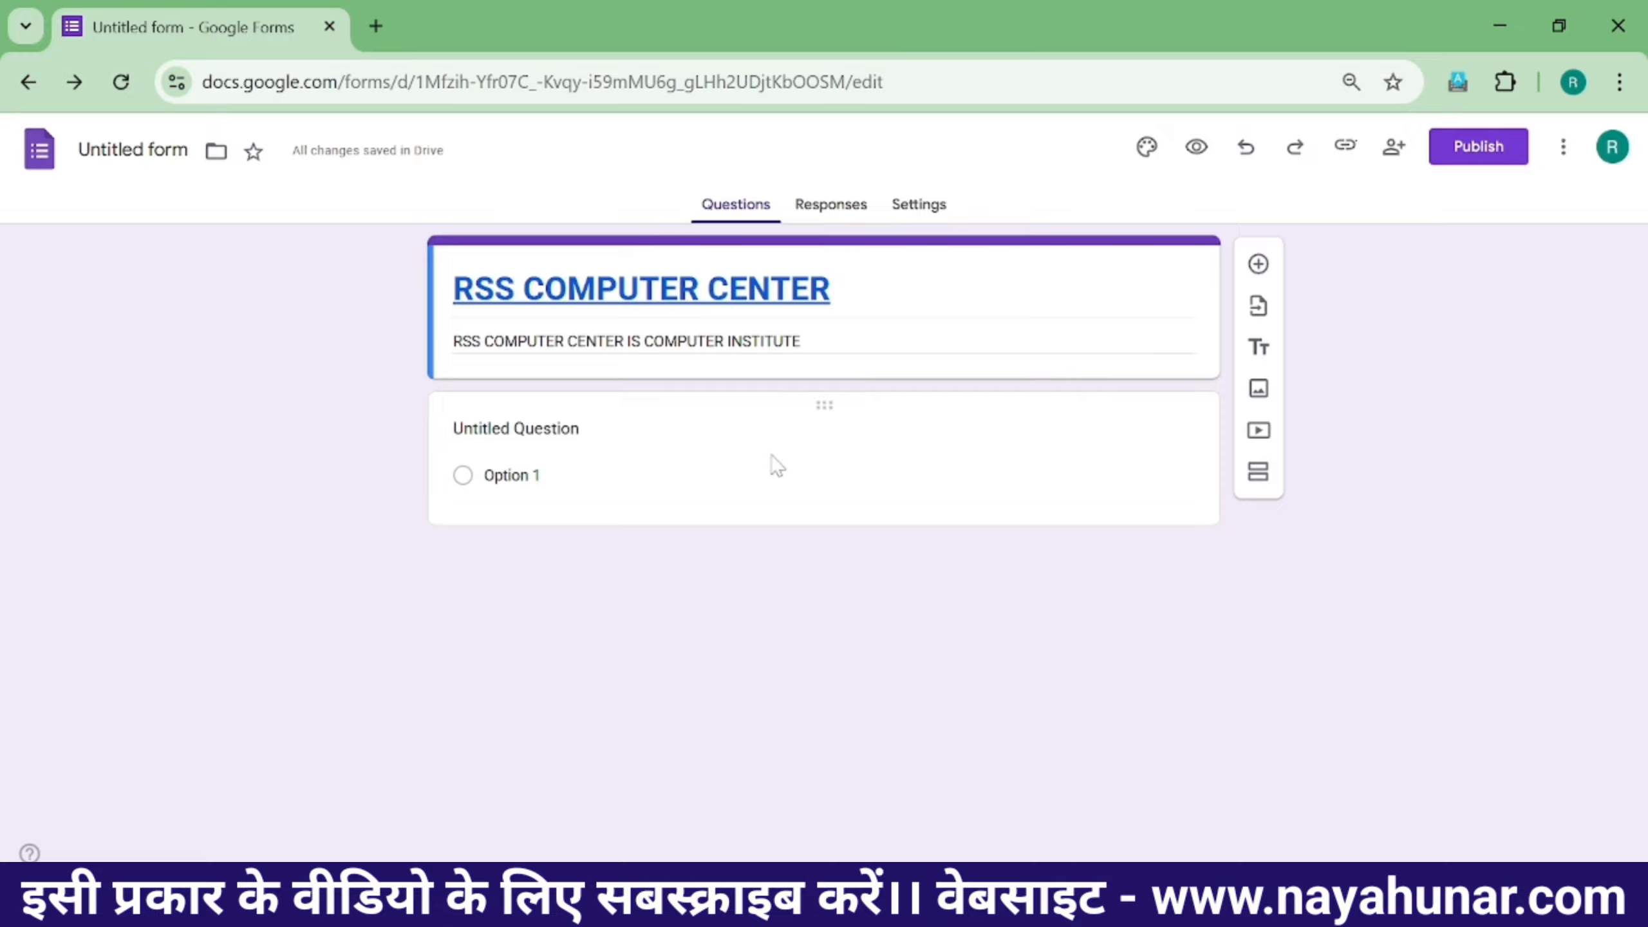
- Retitle the first question 'STUDENT NAME' as a required short-answer question
click(811, 412)
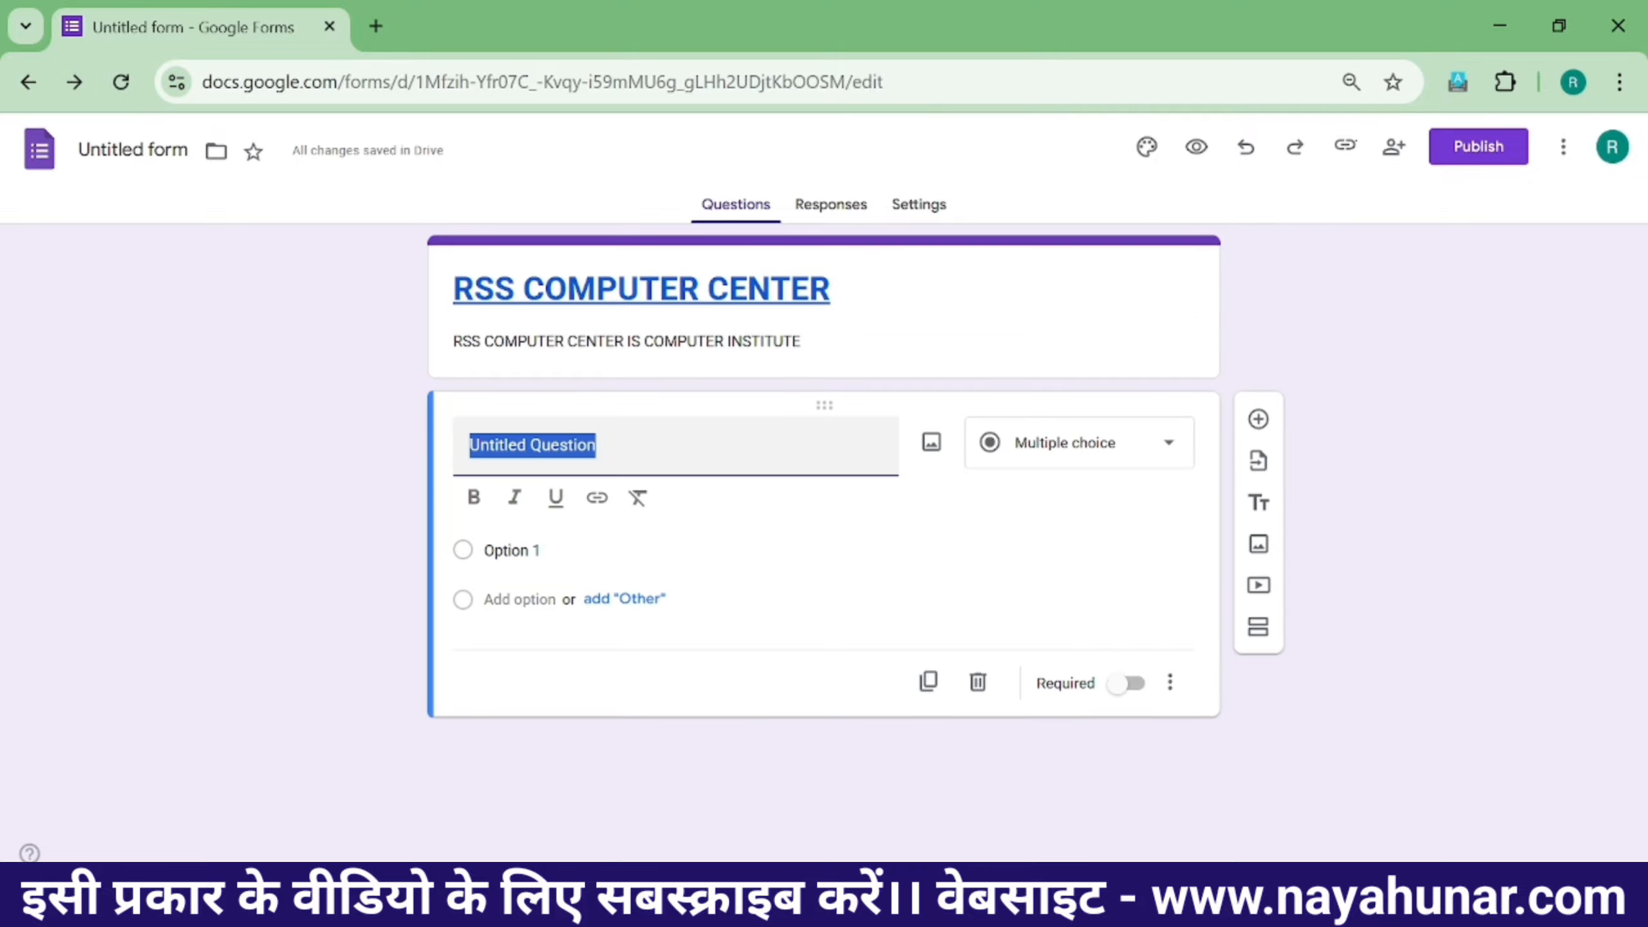
text(NAME)
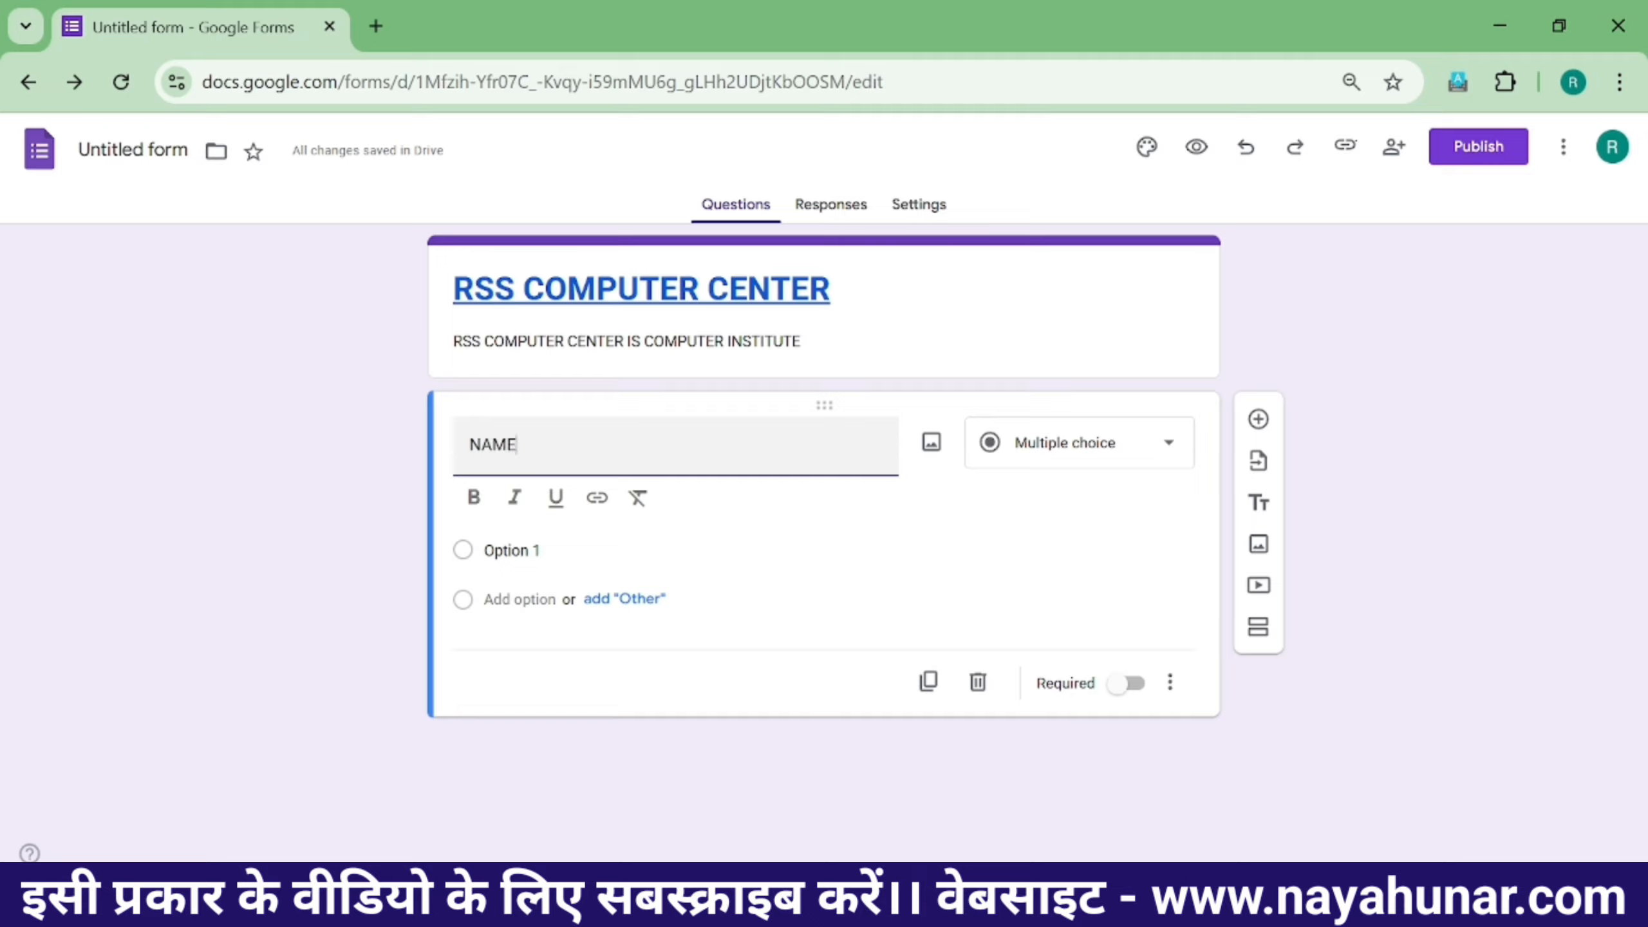
key(BackSpace)
key(BackSpace)
text(STUDENT NAM)
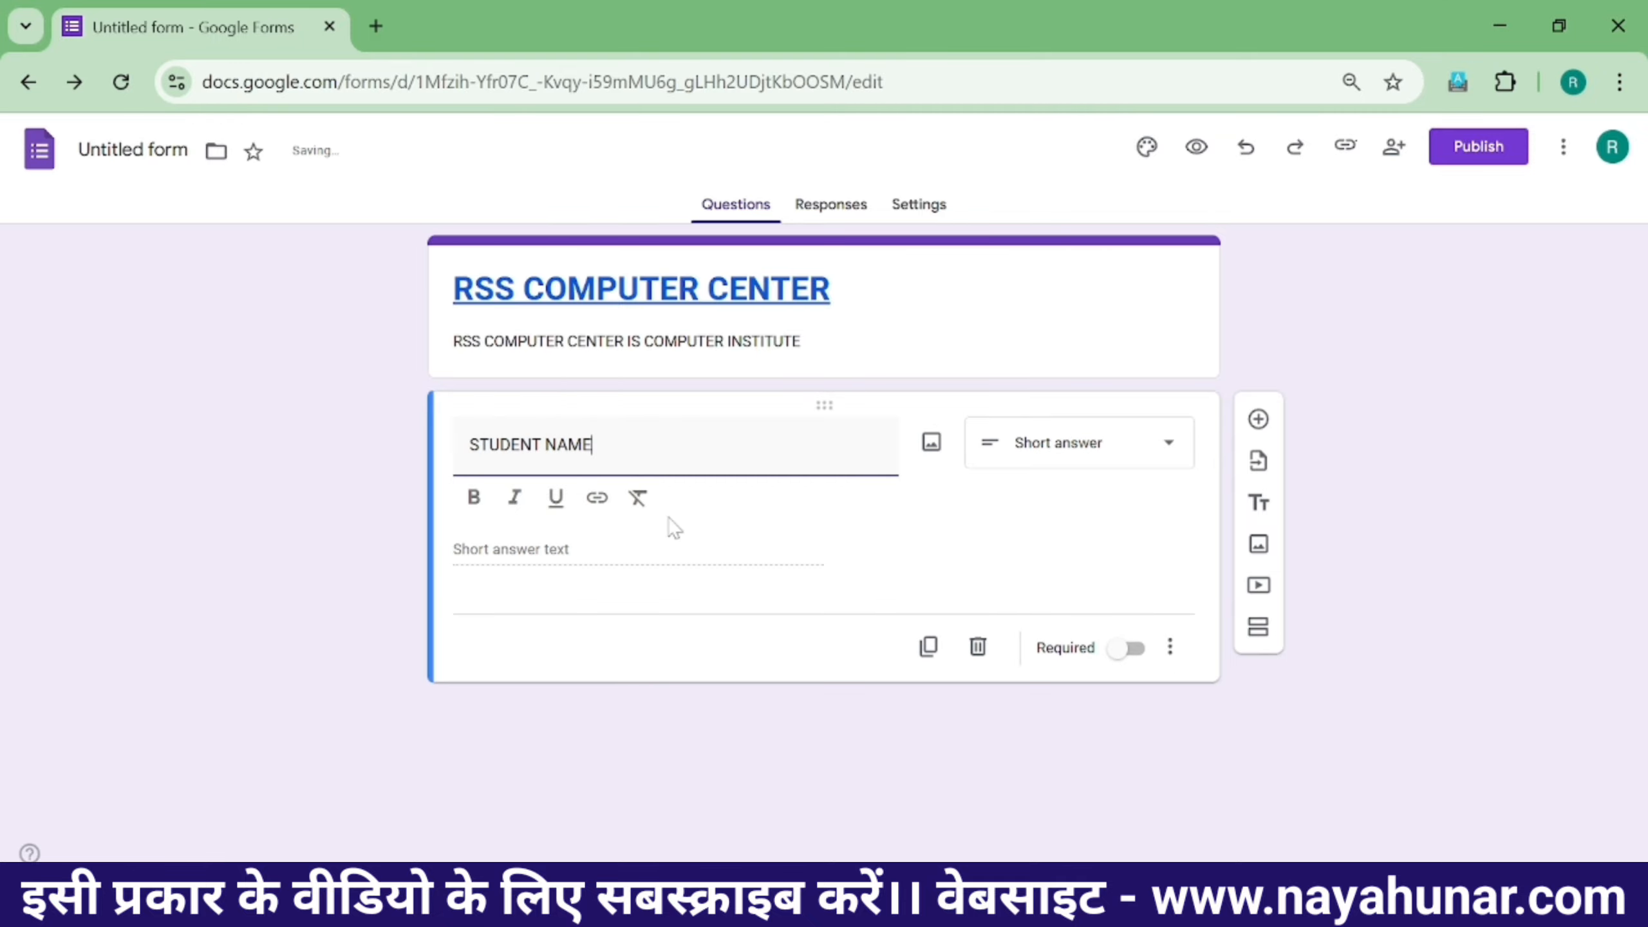
click(542, 558)
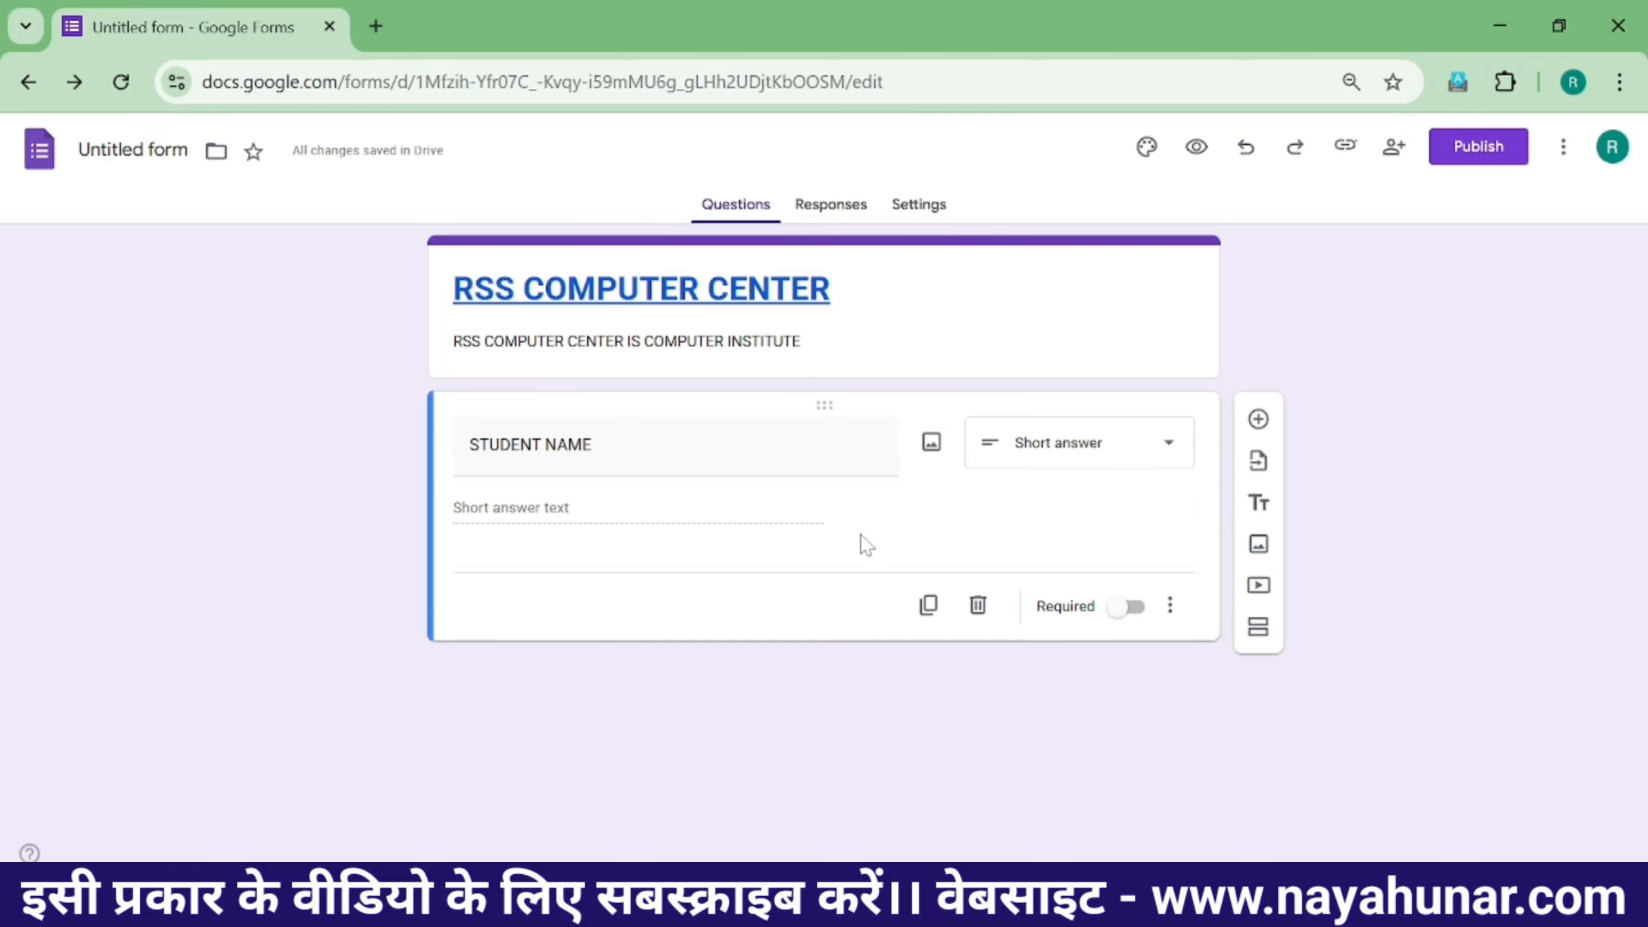
click(1127, 614)
- Add a second required short-answer question titled 'ROLL NO'
click(1257, 419)
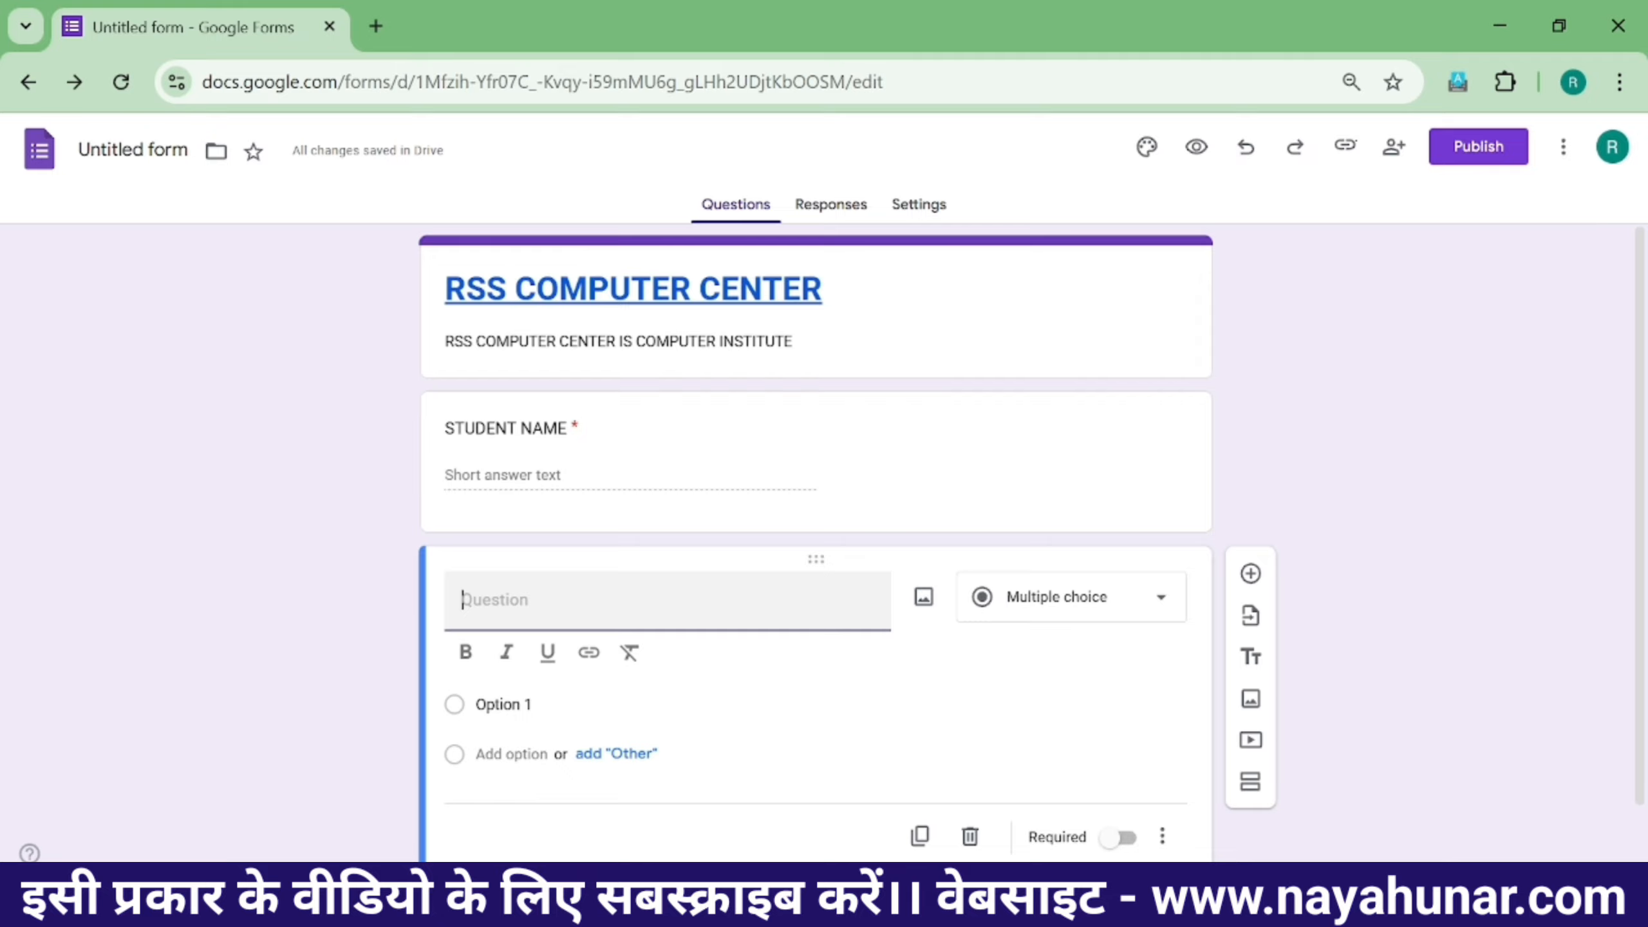
text(STN)
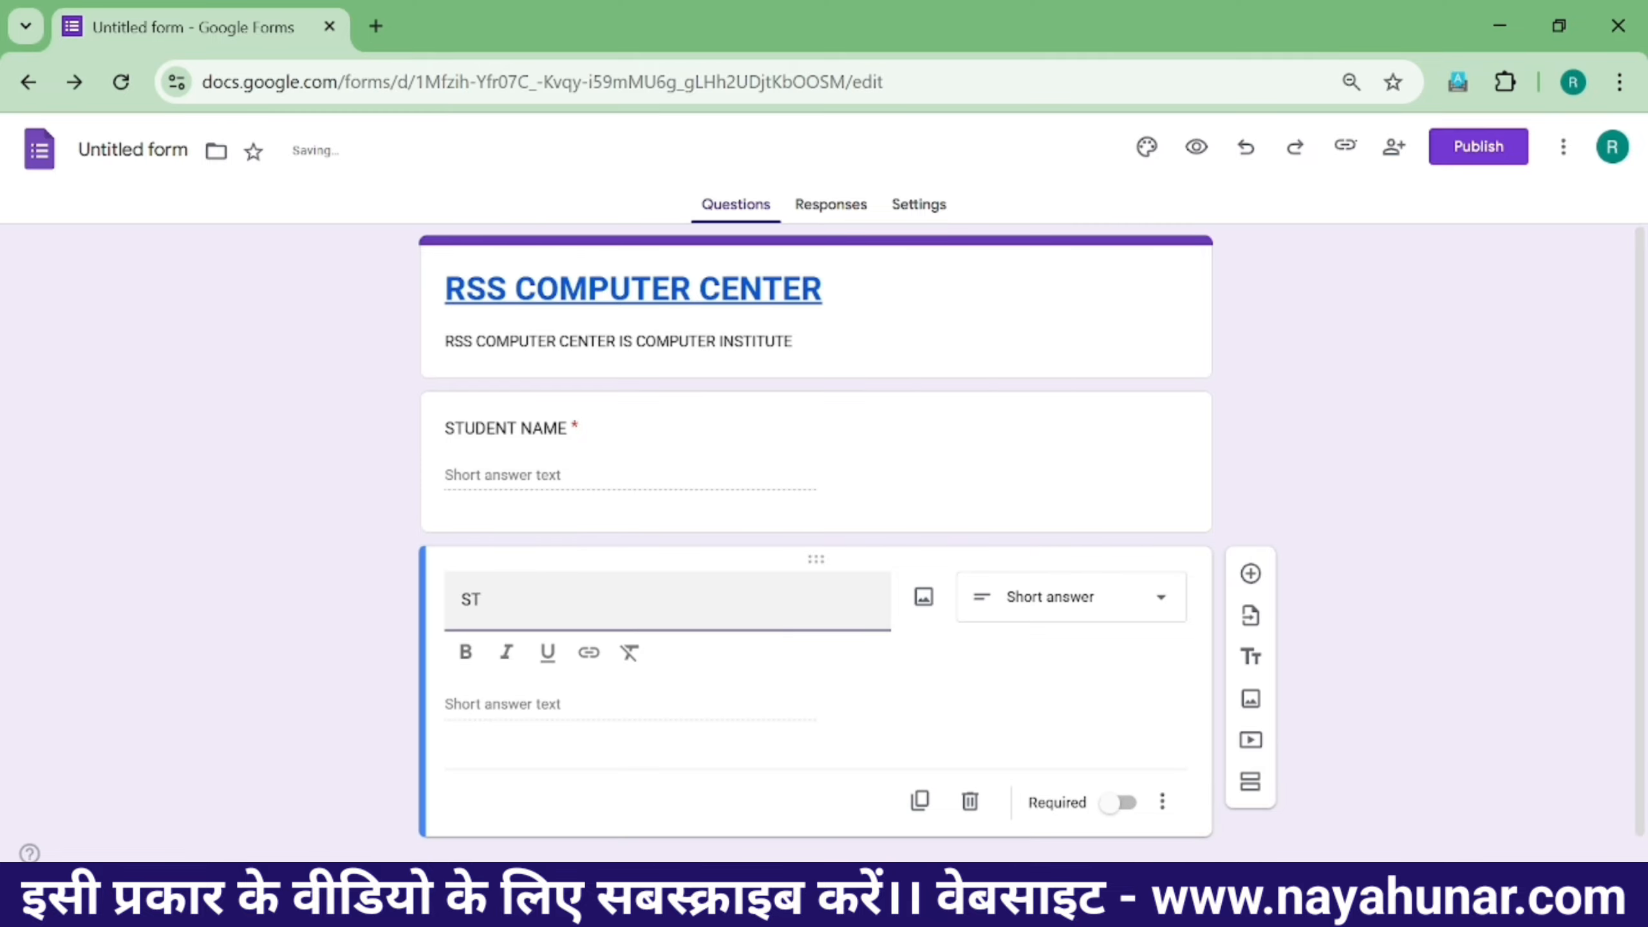
text(DENT)
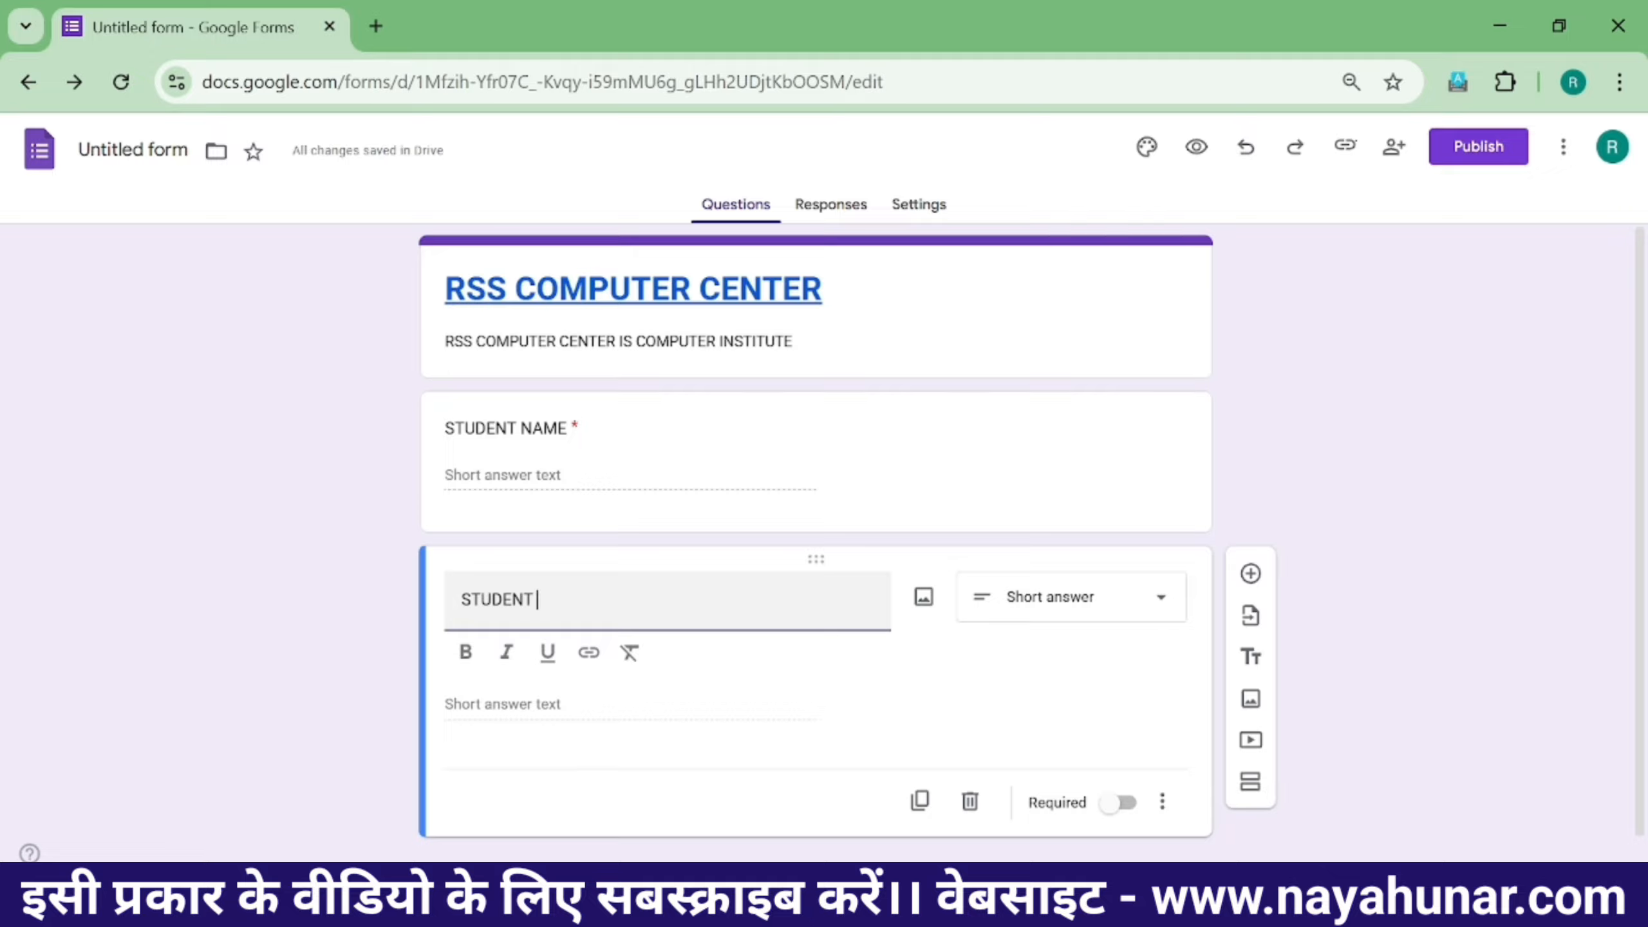
key(BackSpace)
key(BackSpace)
text(ROLL NO)
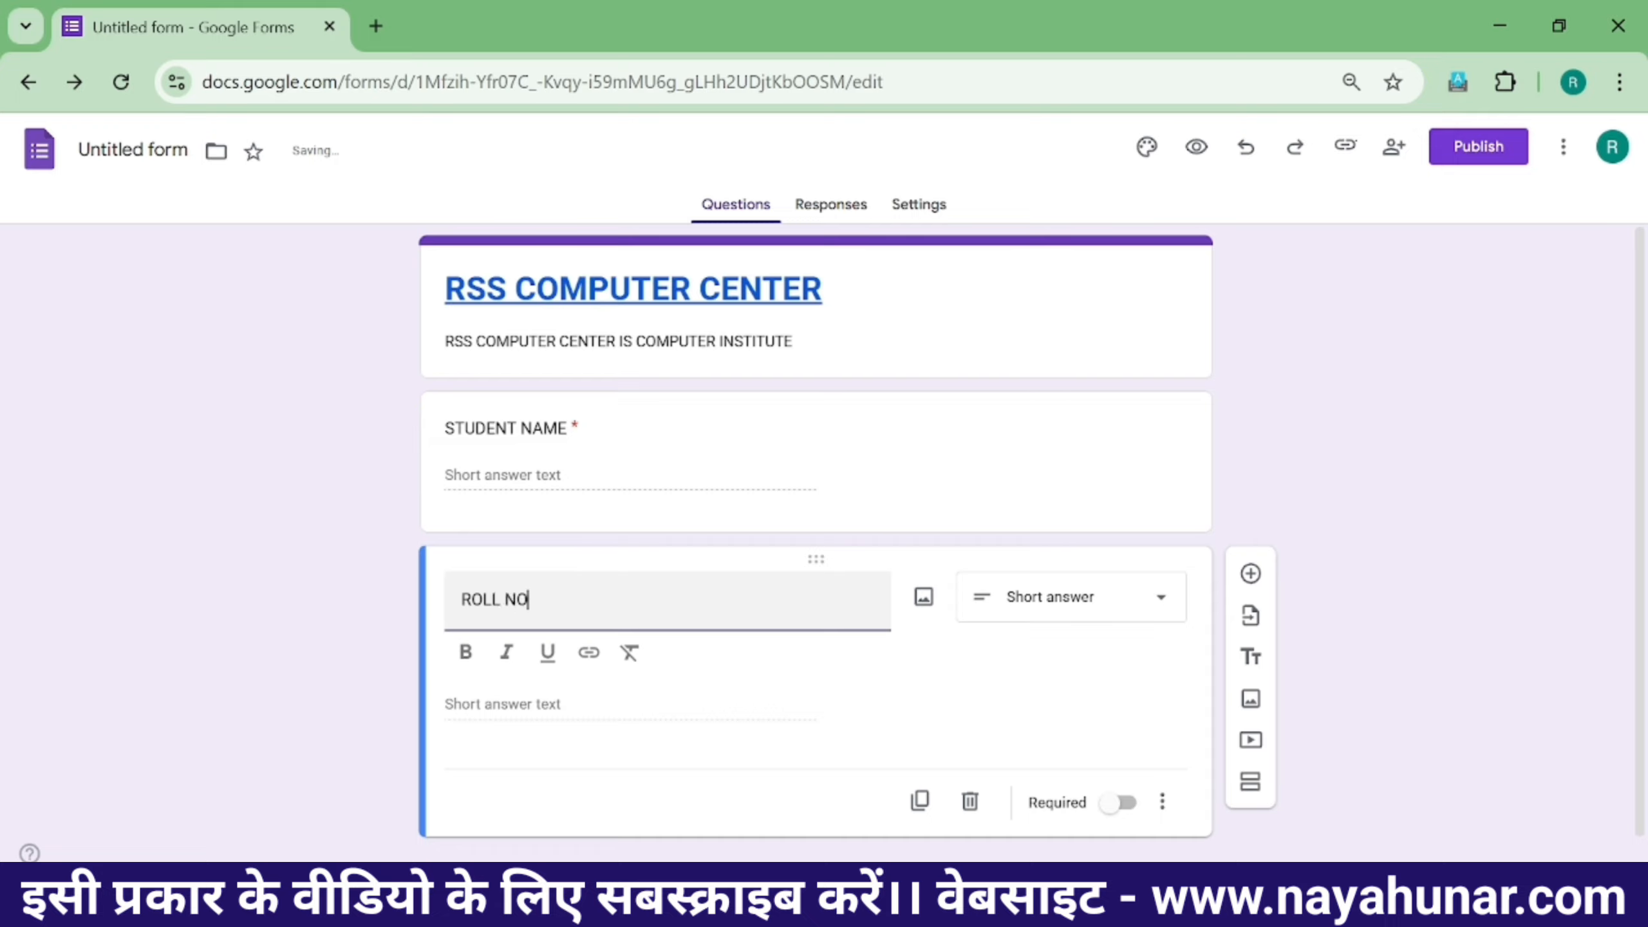
click(1118, 803)
click(584, 600)
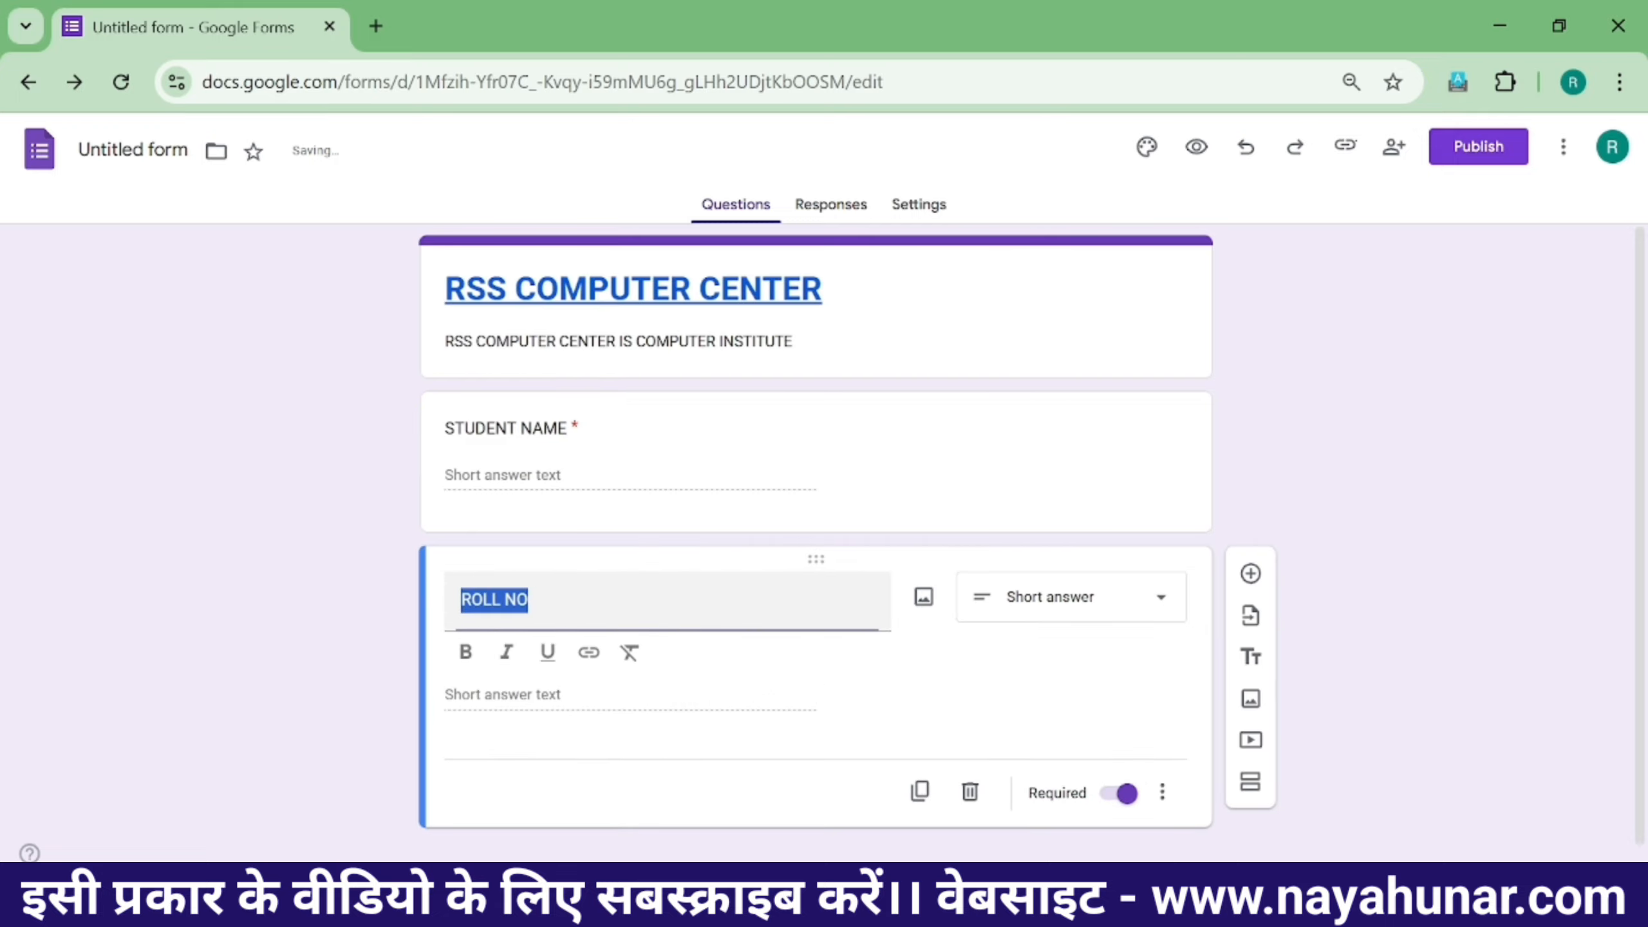
click(1373, 422)
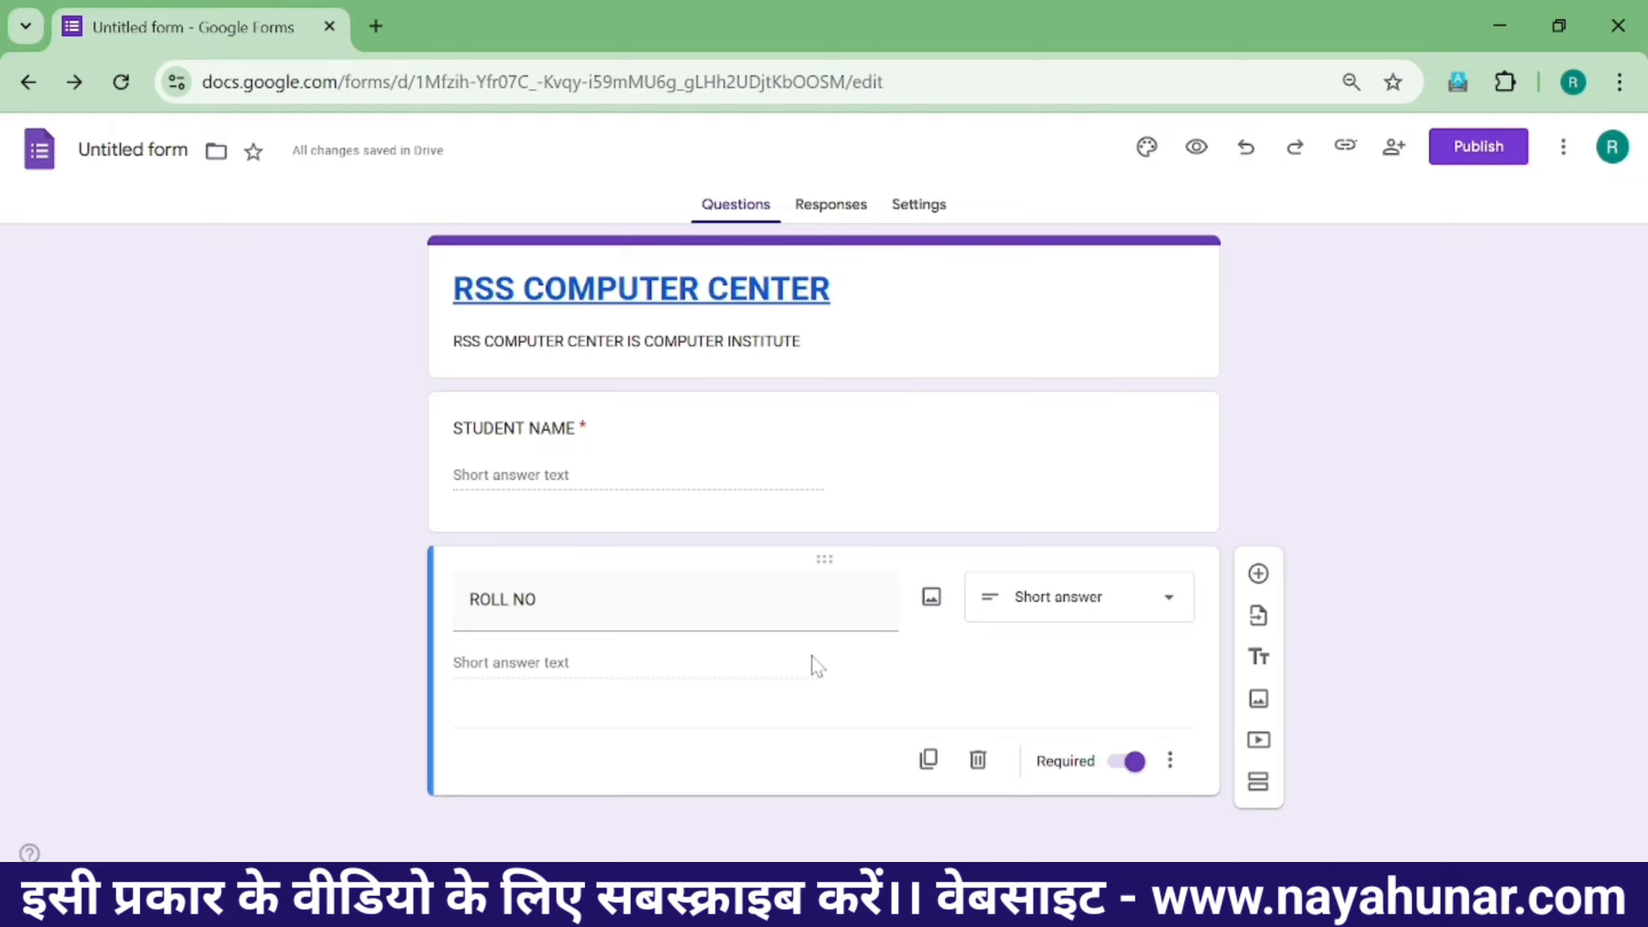
- Add three new questions below ROLL NO titled FATHER NAME, MOTHER NAME and ADHAR NUMBER
click(1259, 575)
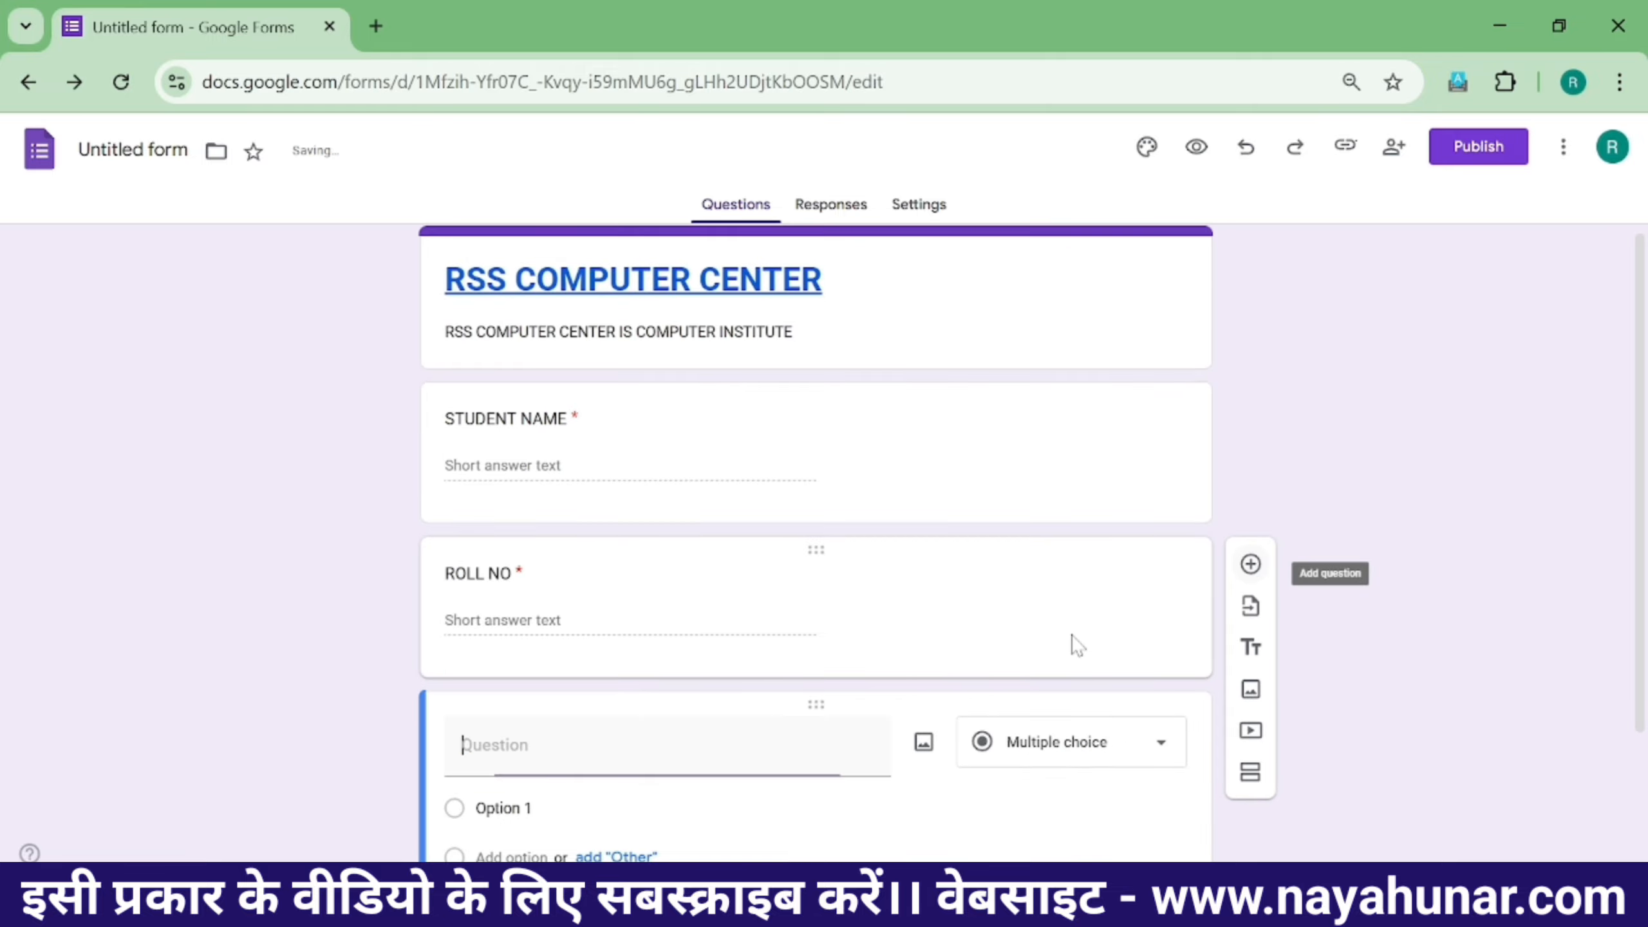
text(FATHER NAME)
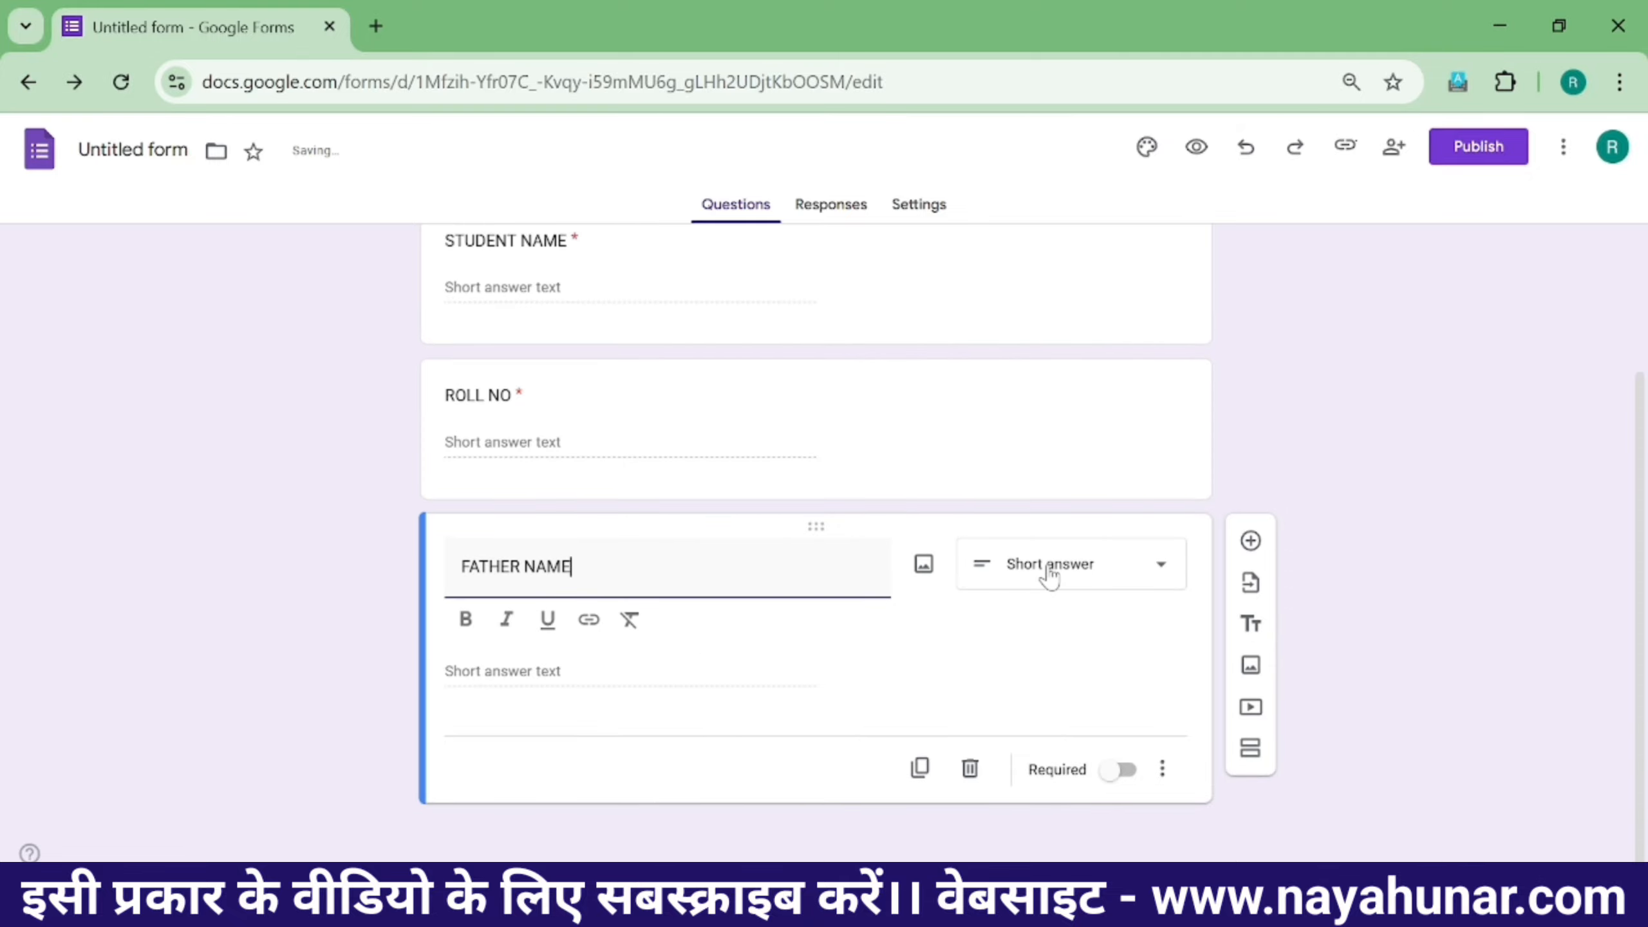
click(1251, 540)
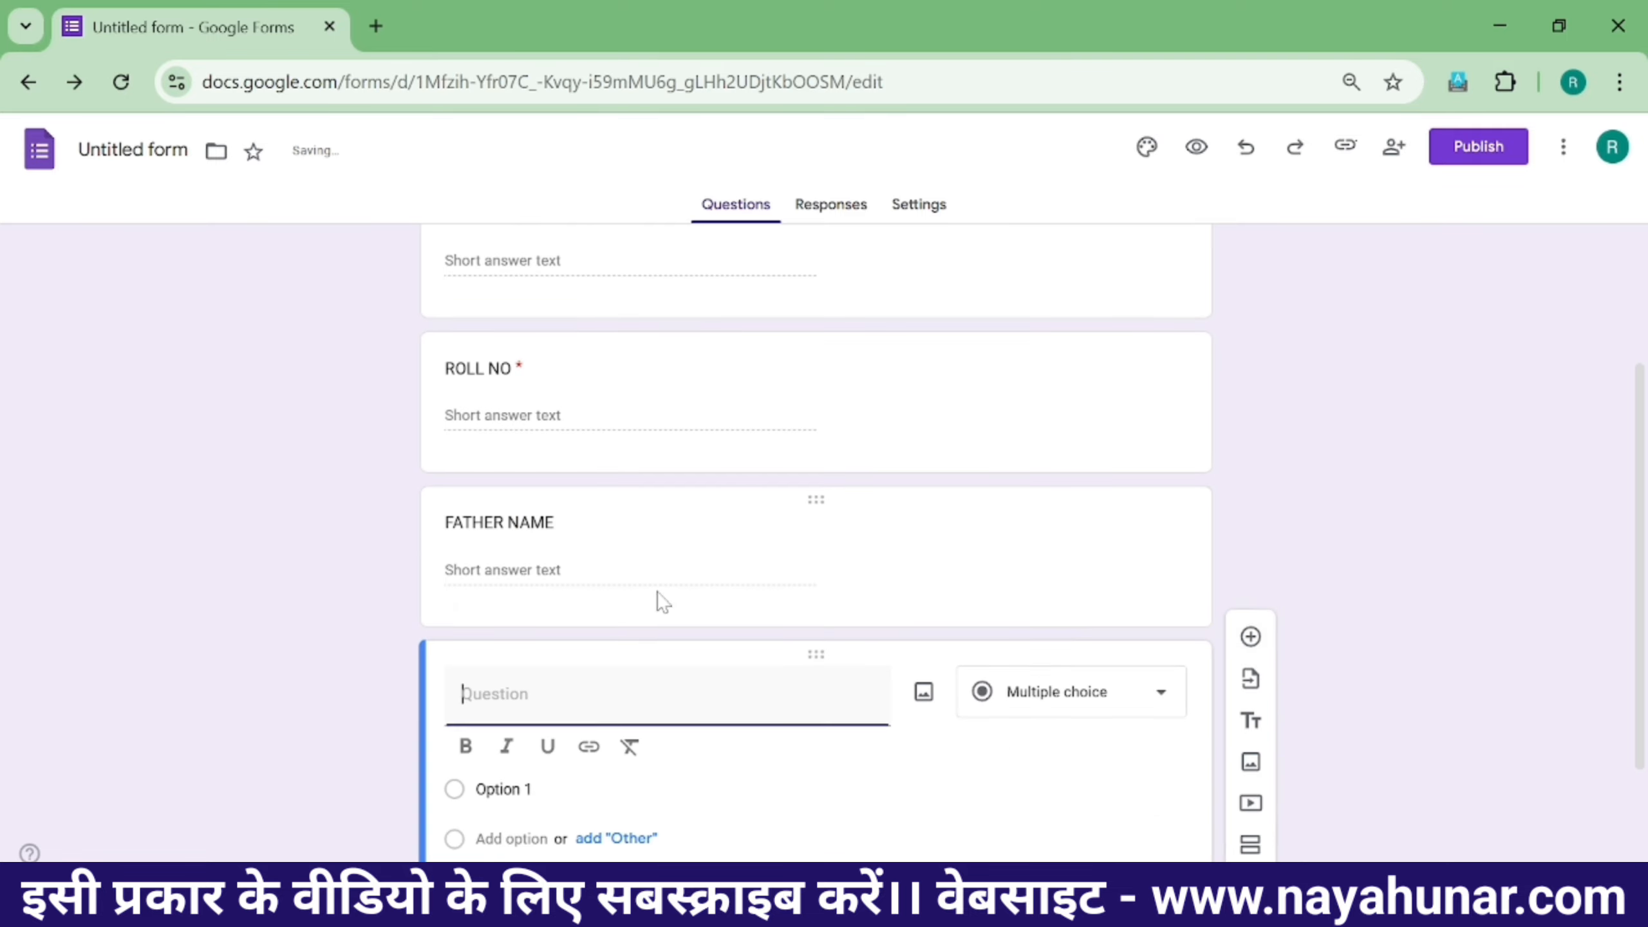
text(MOTHER NAME)
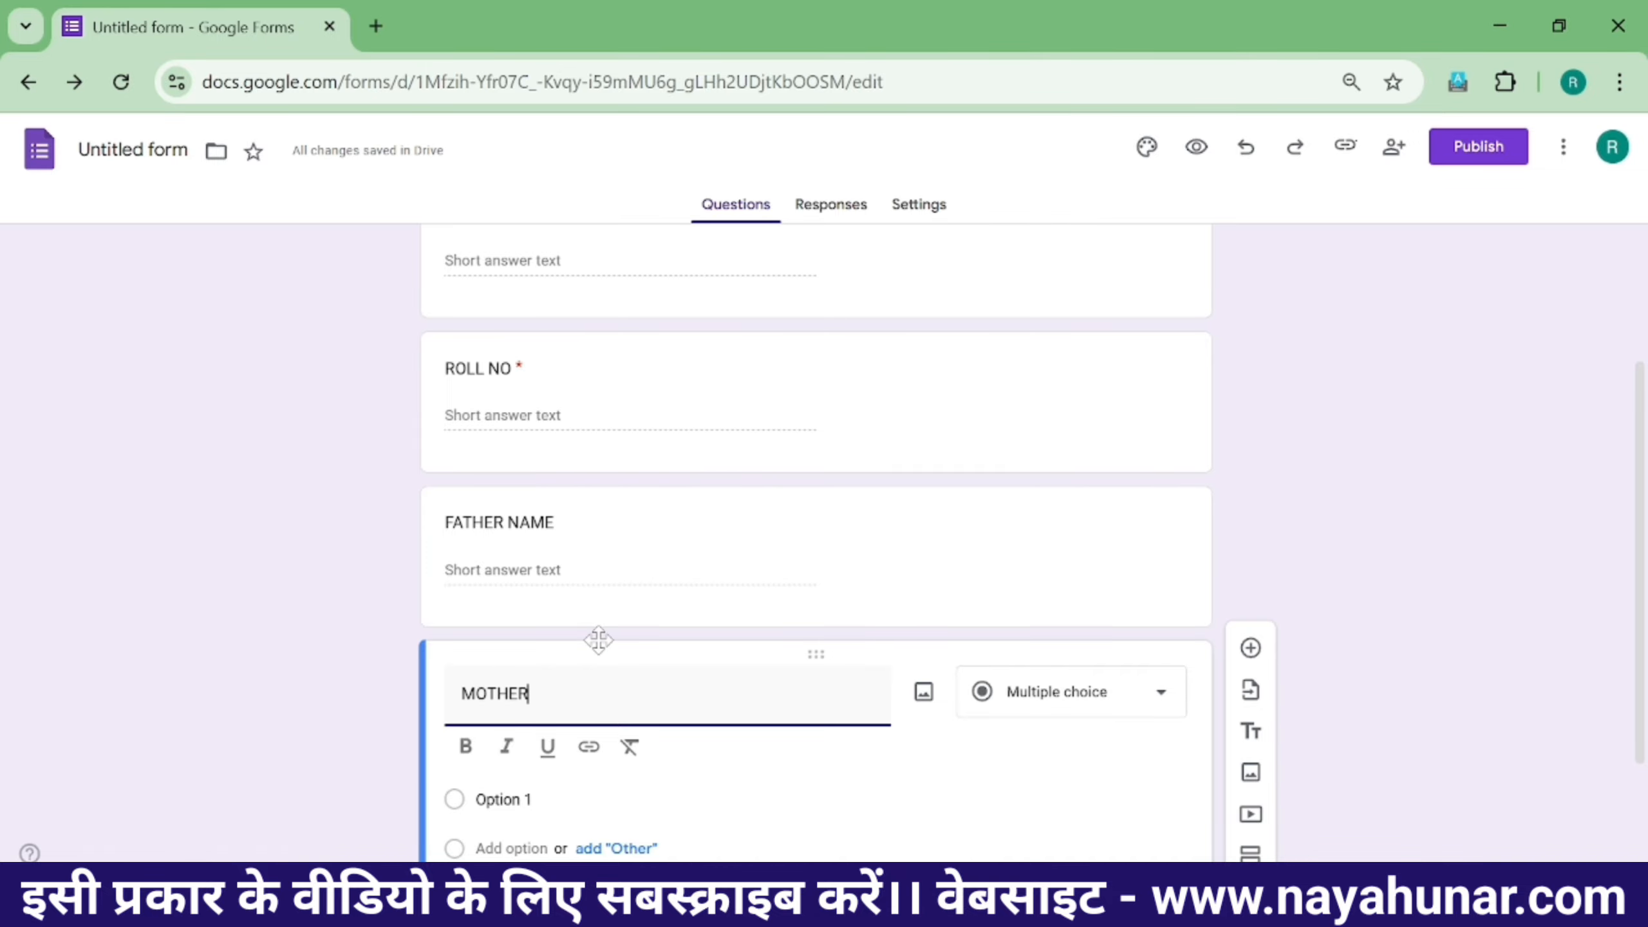
click(1251, 648)
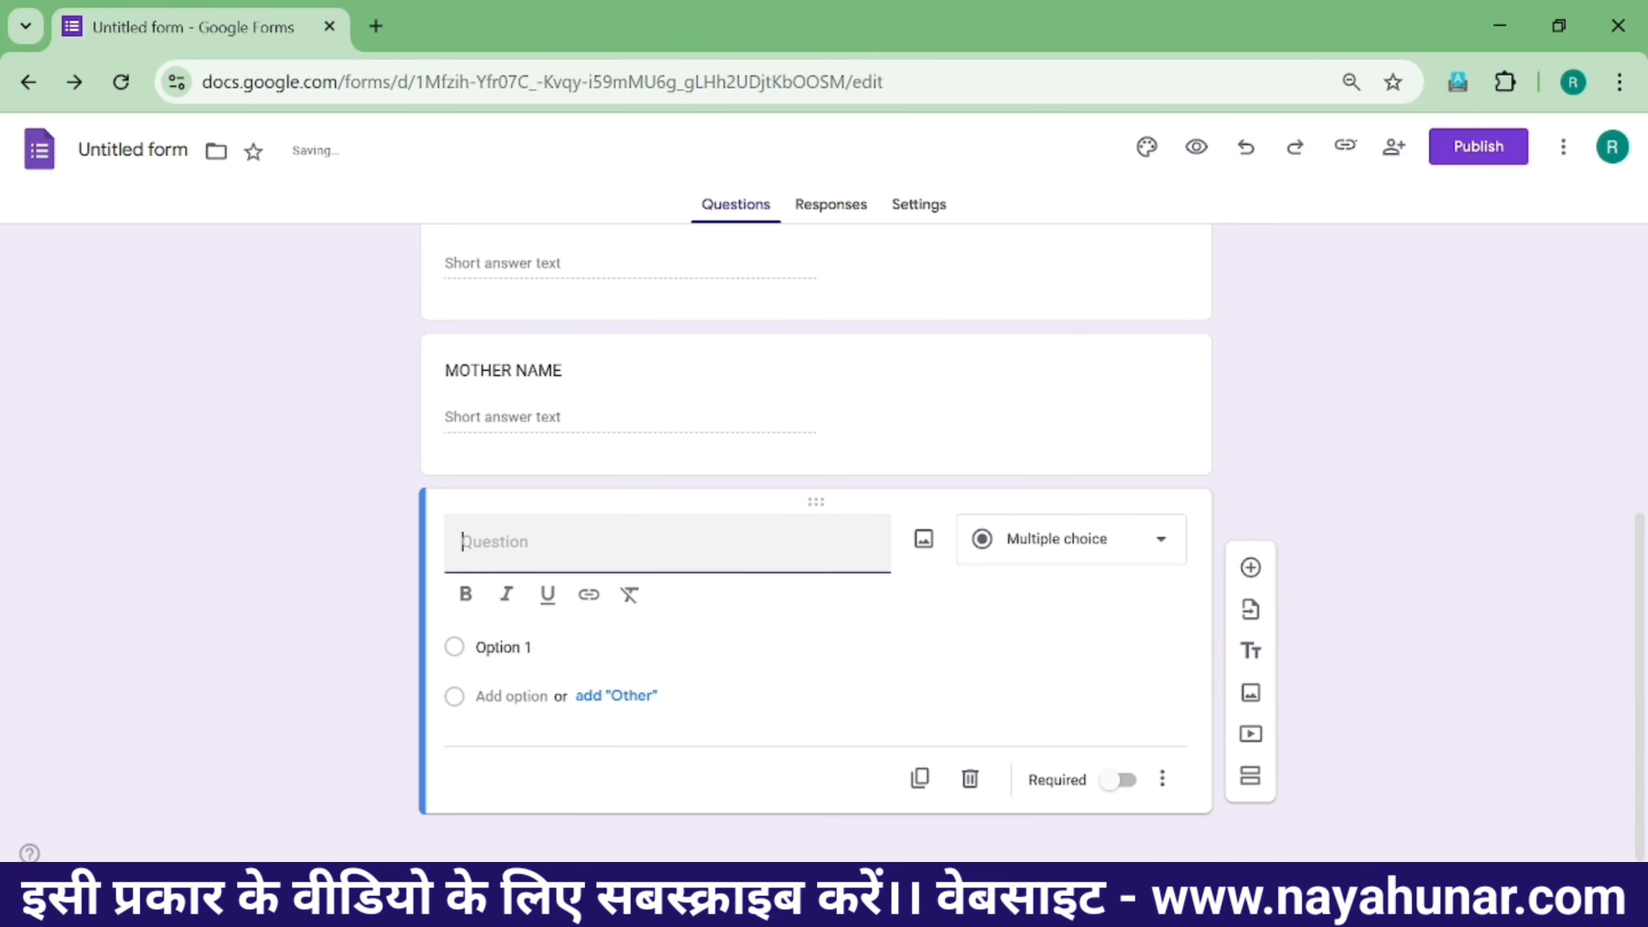
text(ADHAR NUMBER)
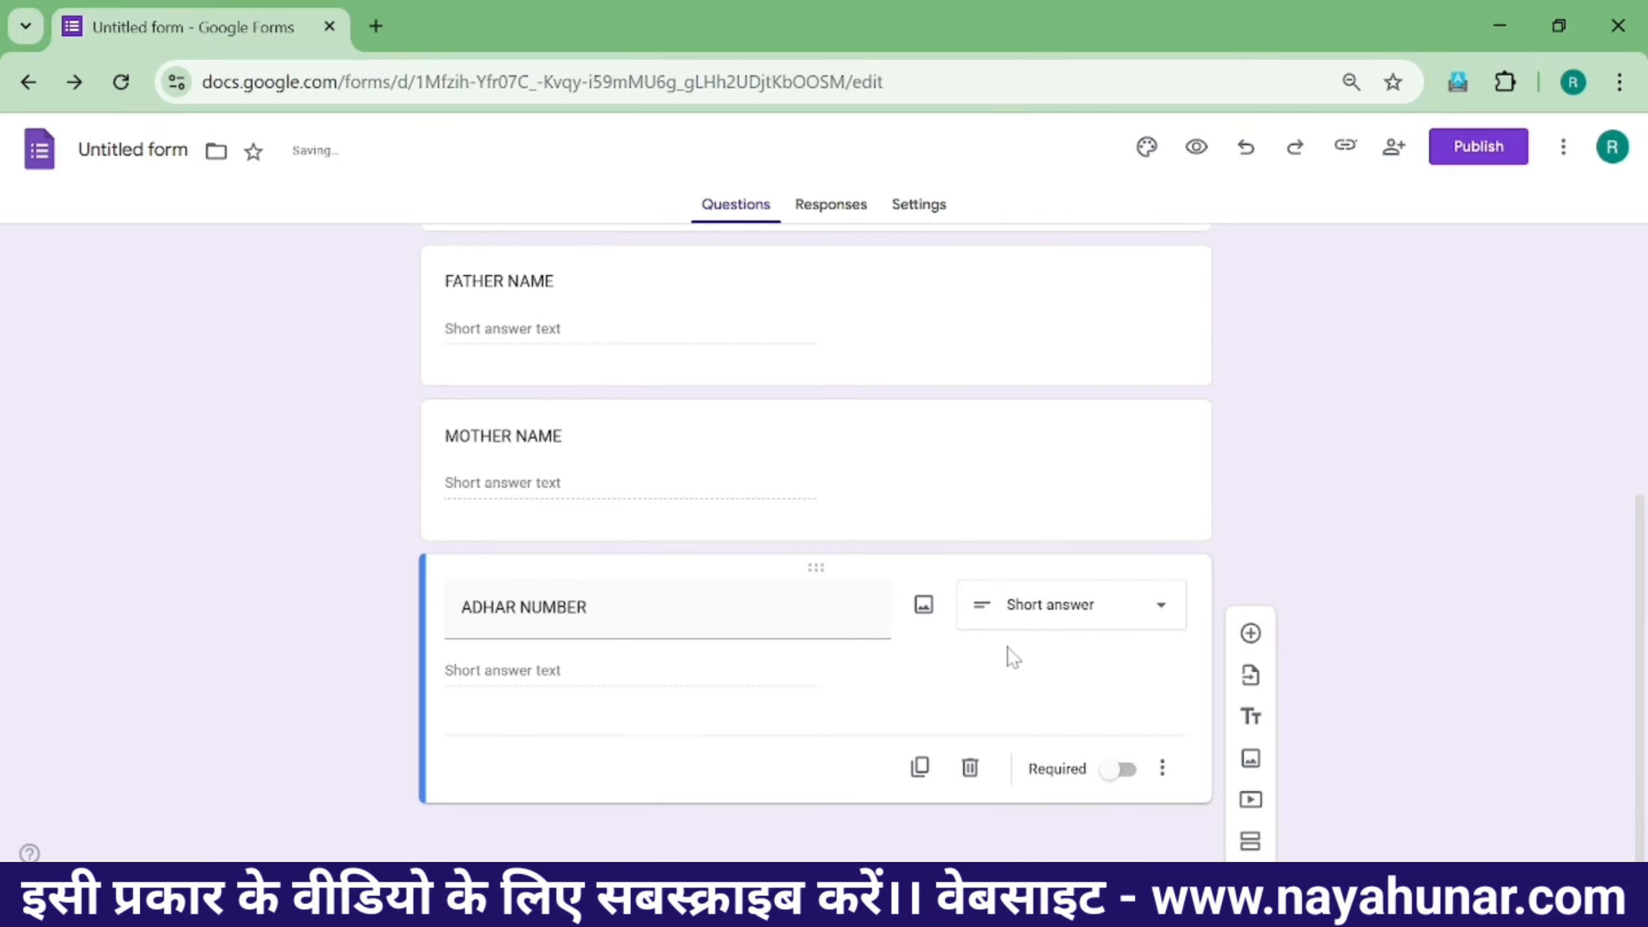
- Leave ADHAR NUMBER as a Short answer question after reviewing the question type list
click(1045, 618)
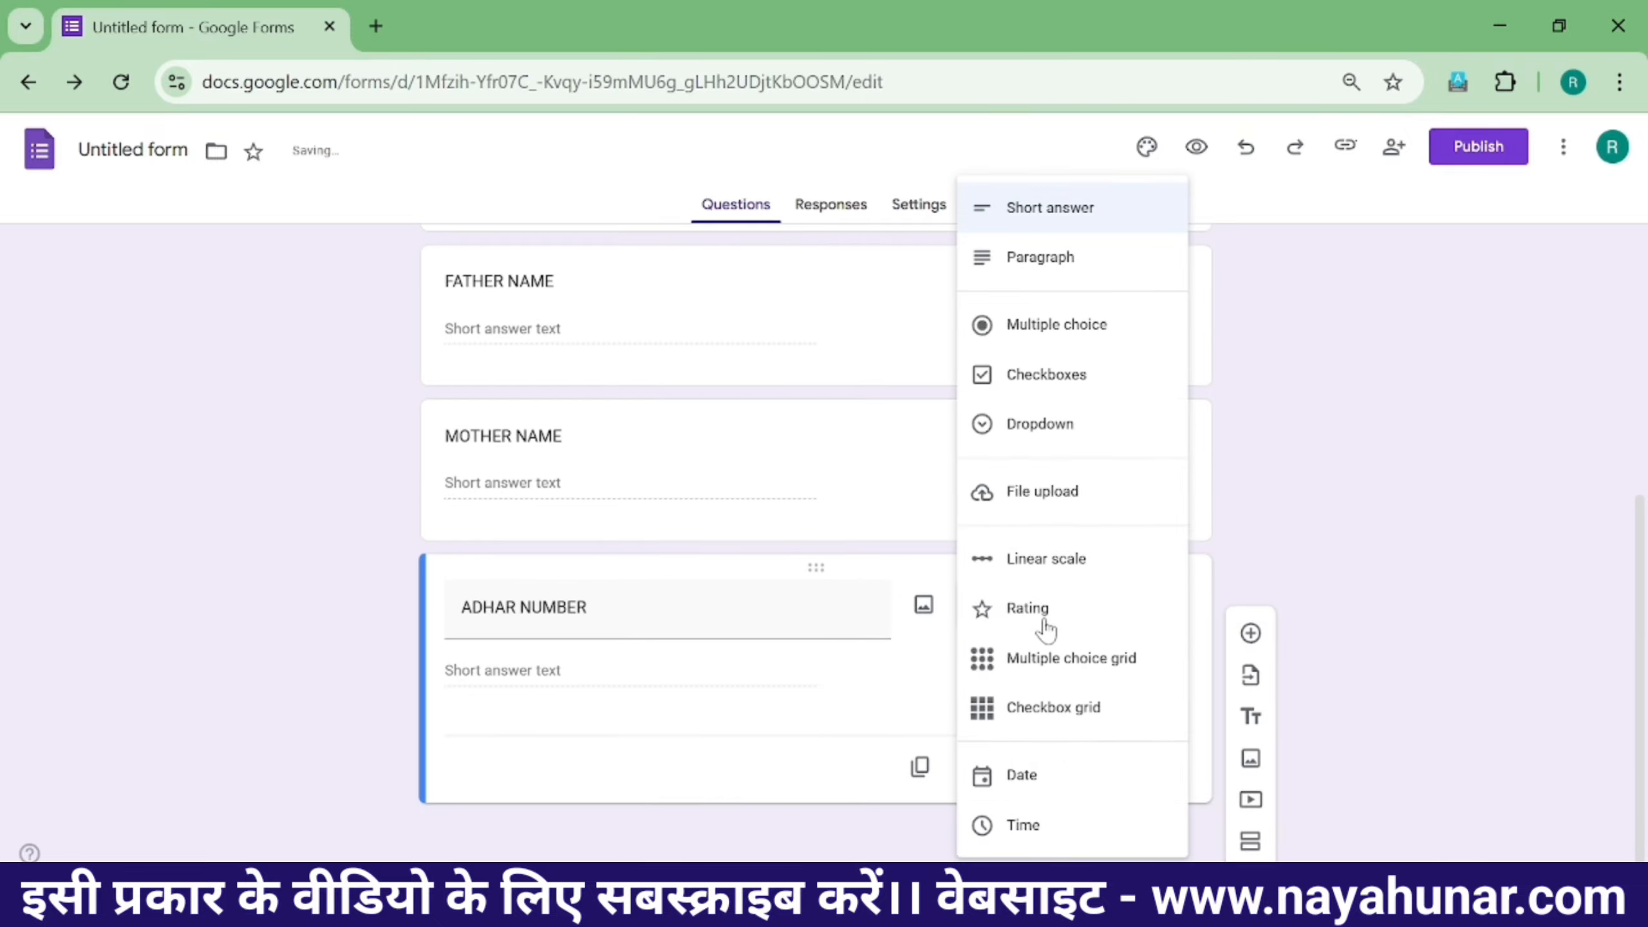
click(1374, 508)
click(1117, 615)
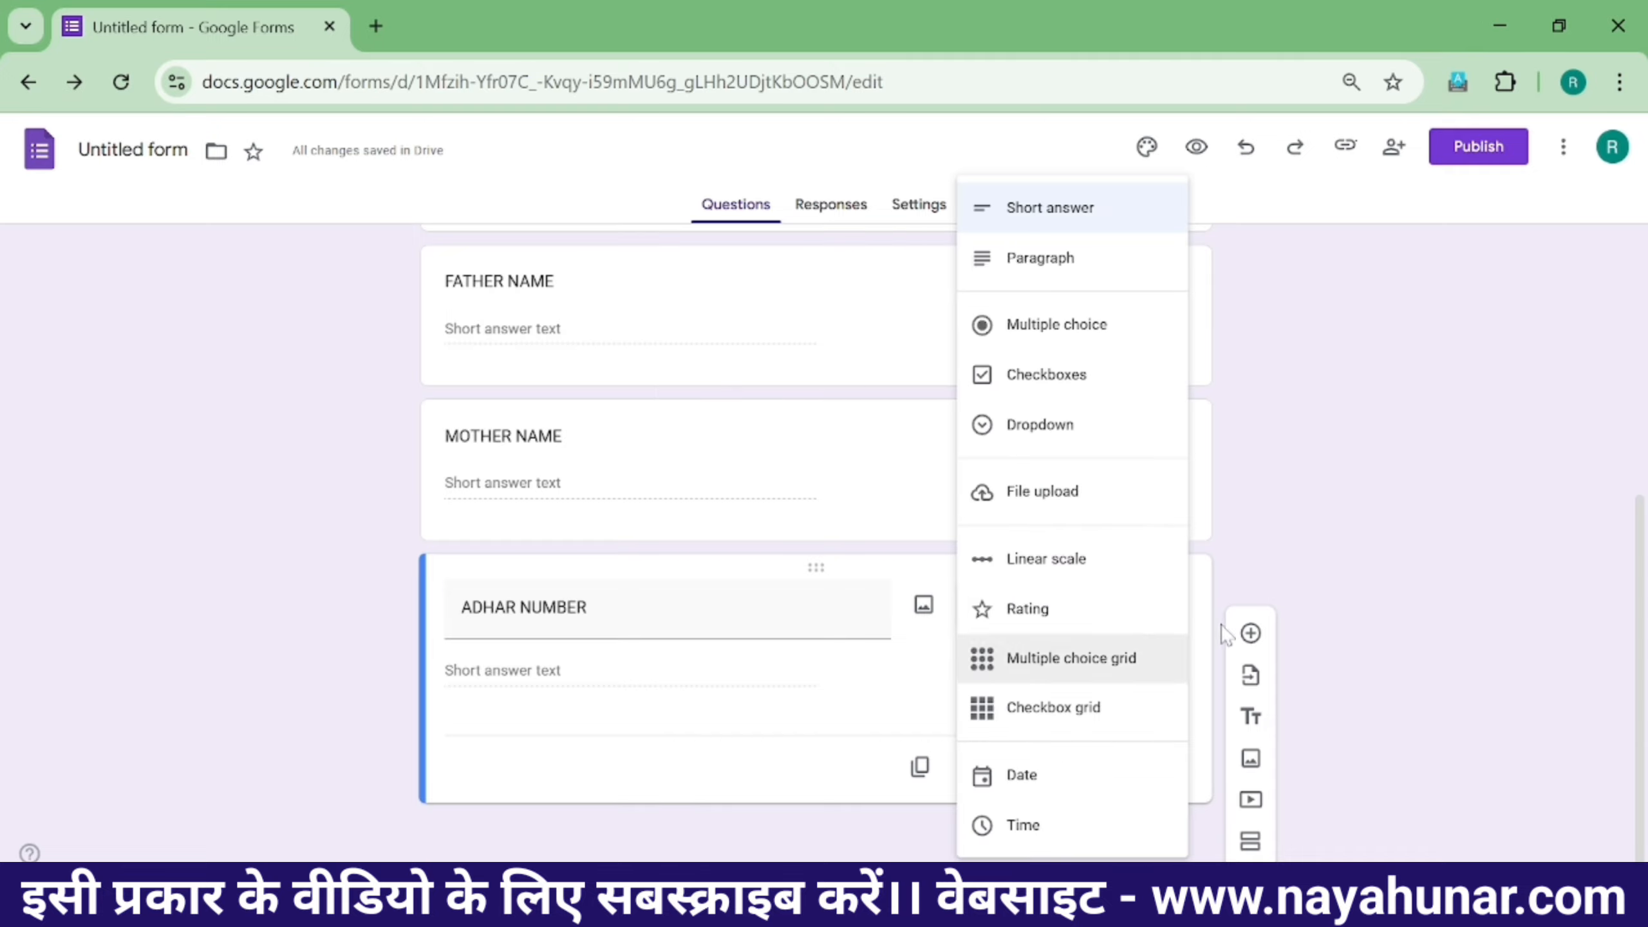
click(1337, 547)
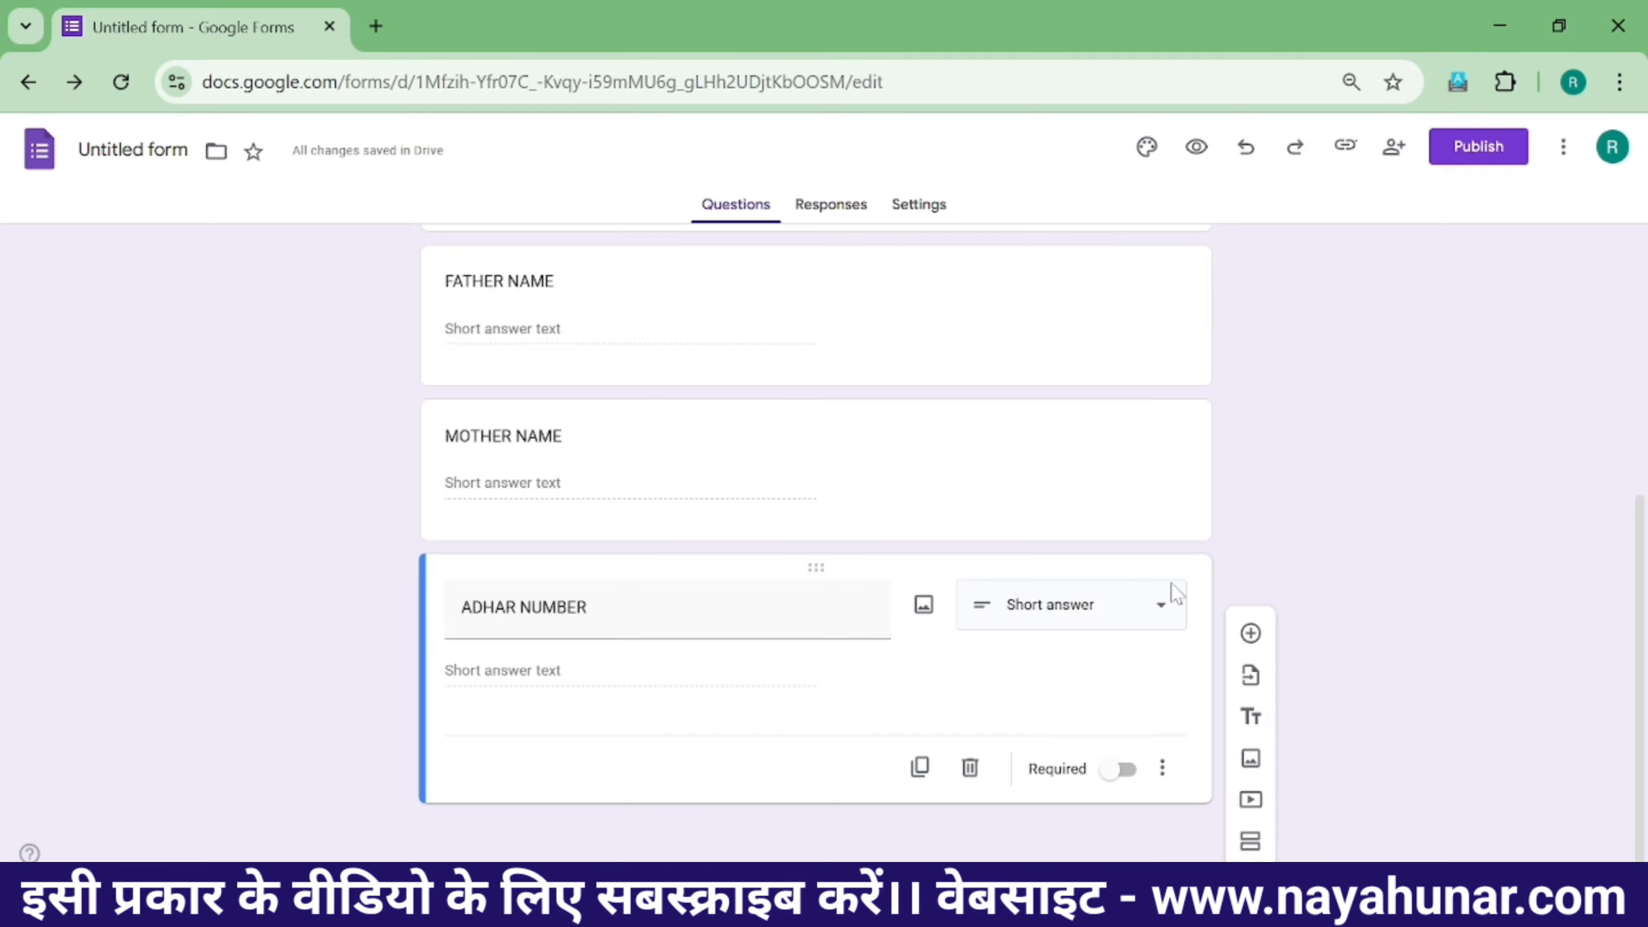
click(1083, 622)
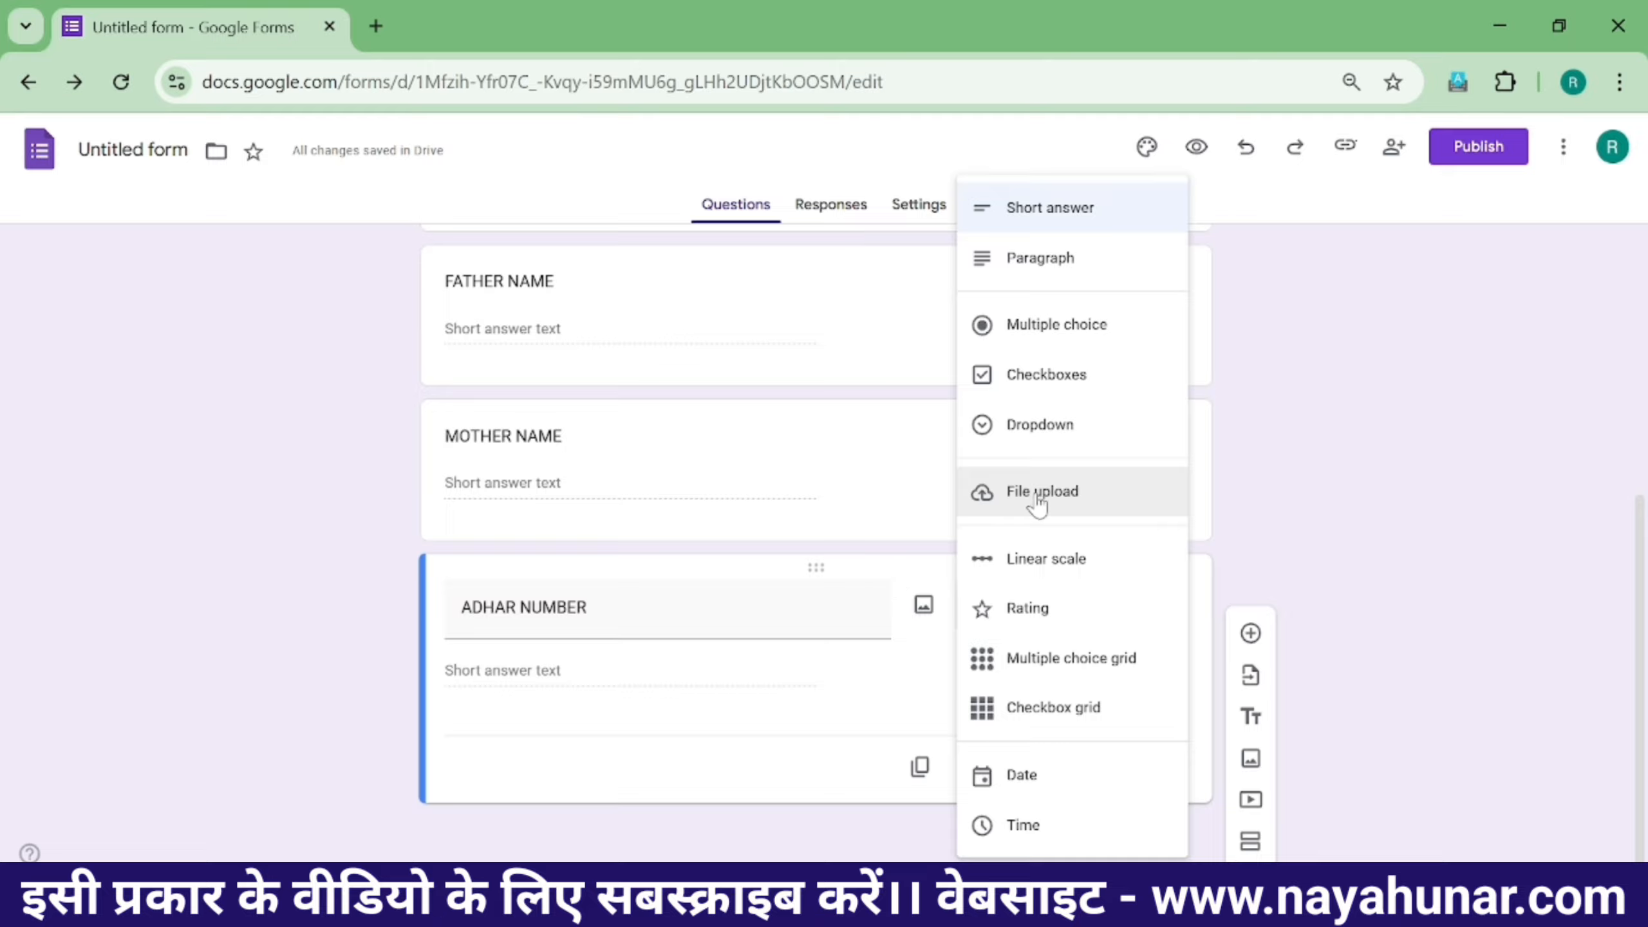
click(1395, 548)
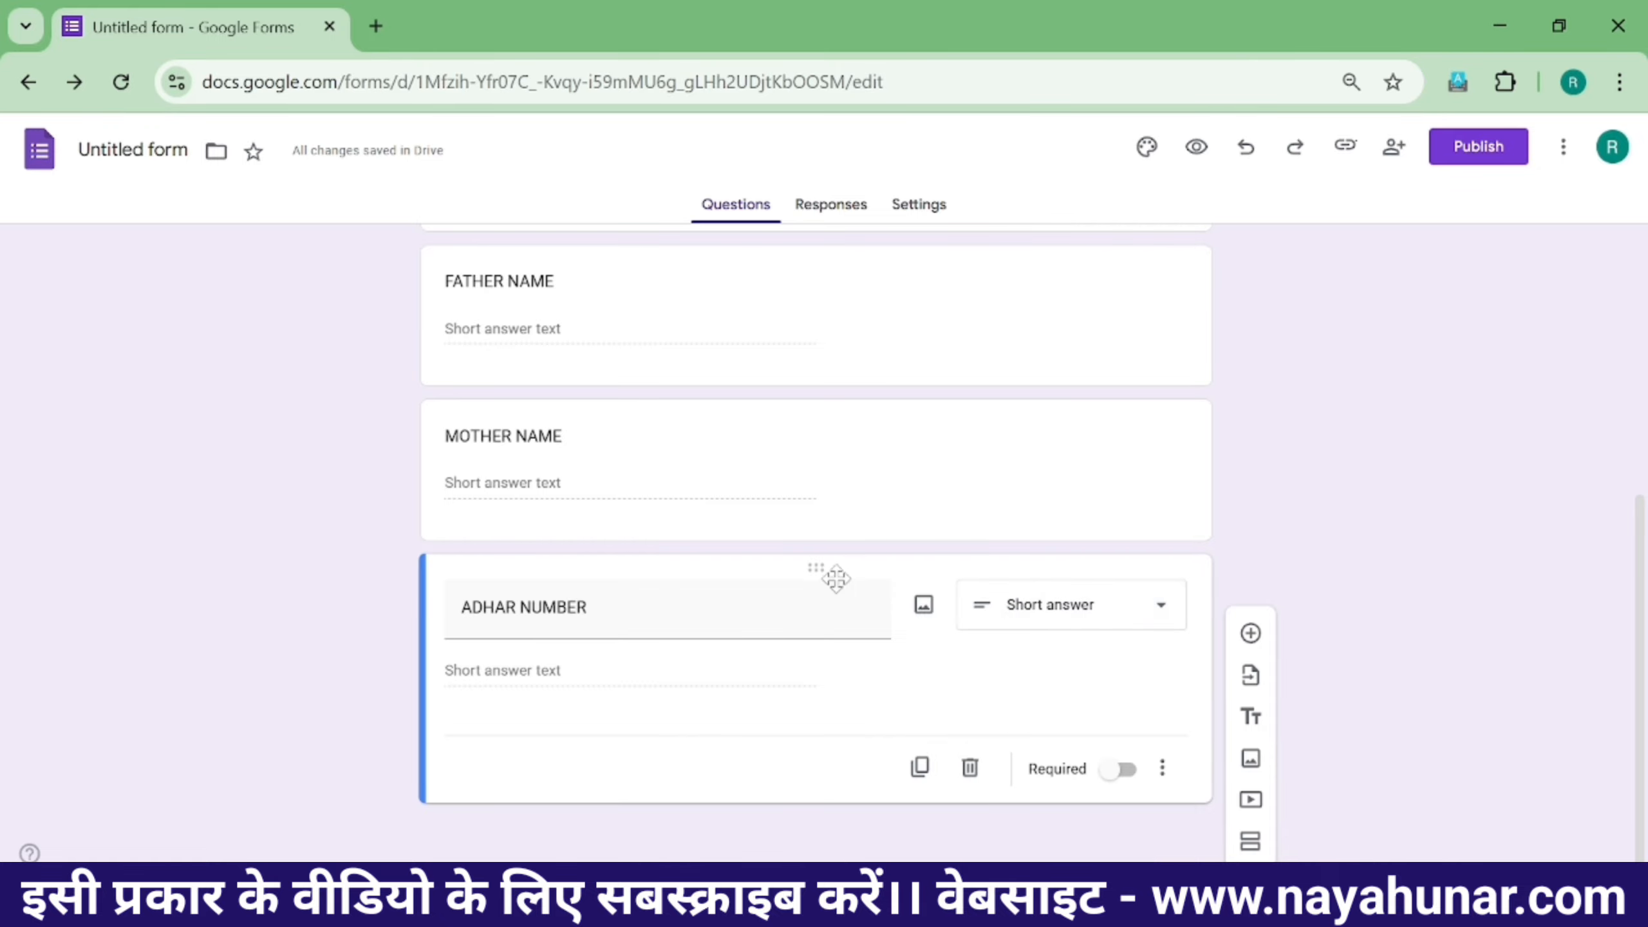
scroll(824, 578, up, 5)
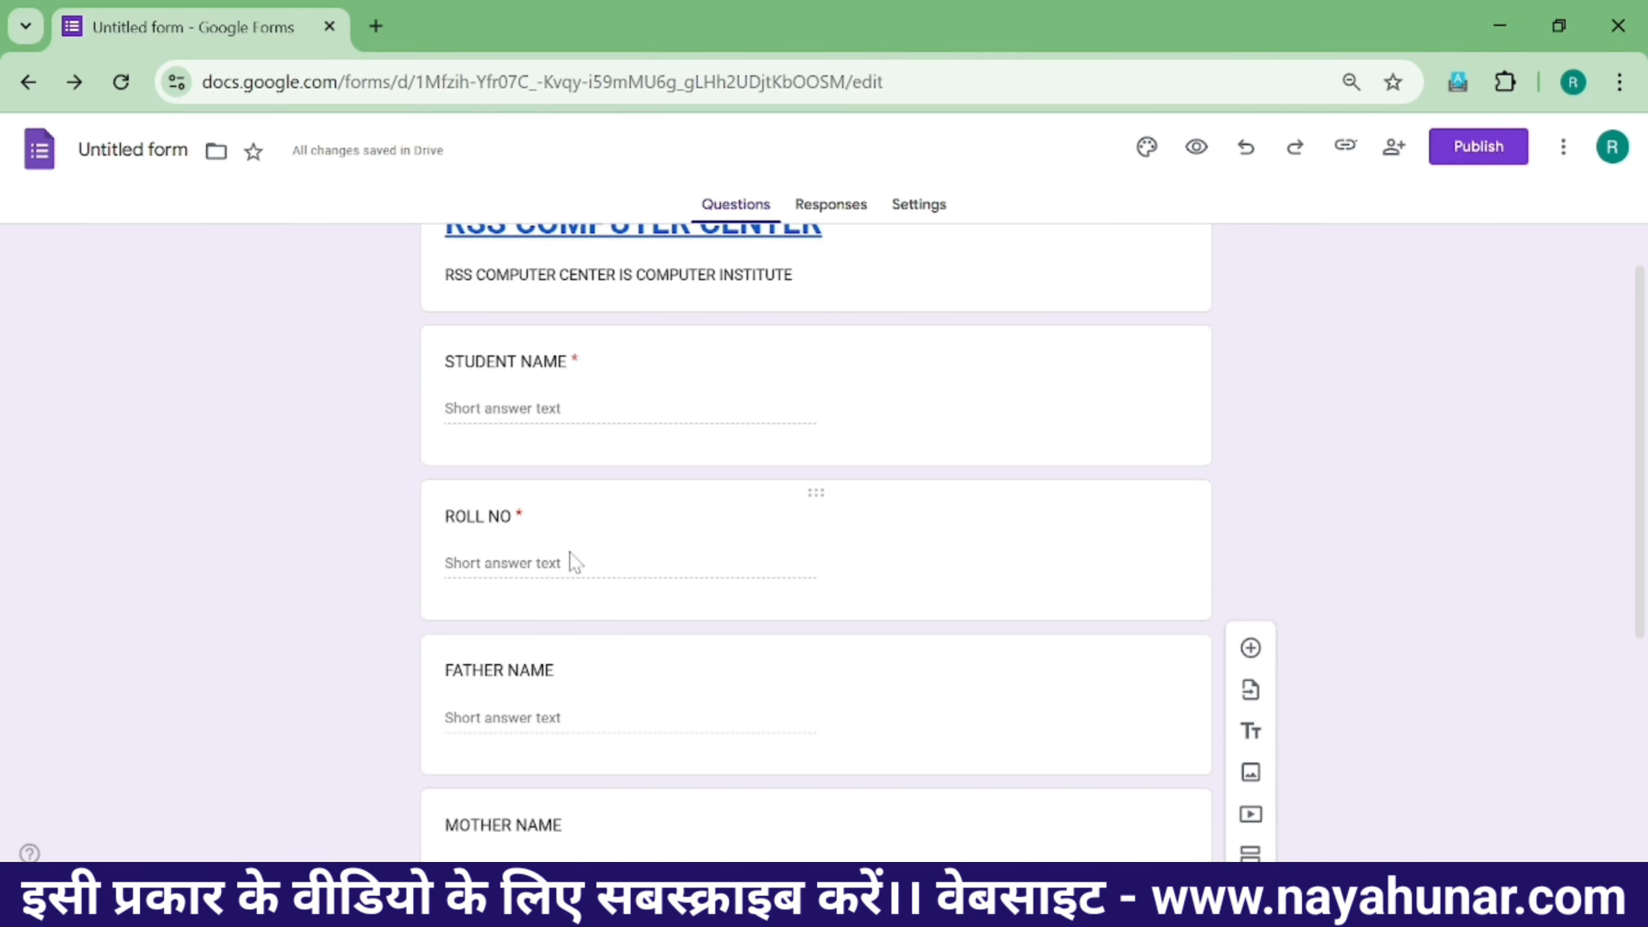
scroll(539, 610, down, 2)
scroll(535, 604, down, 2)
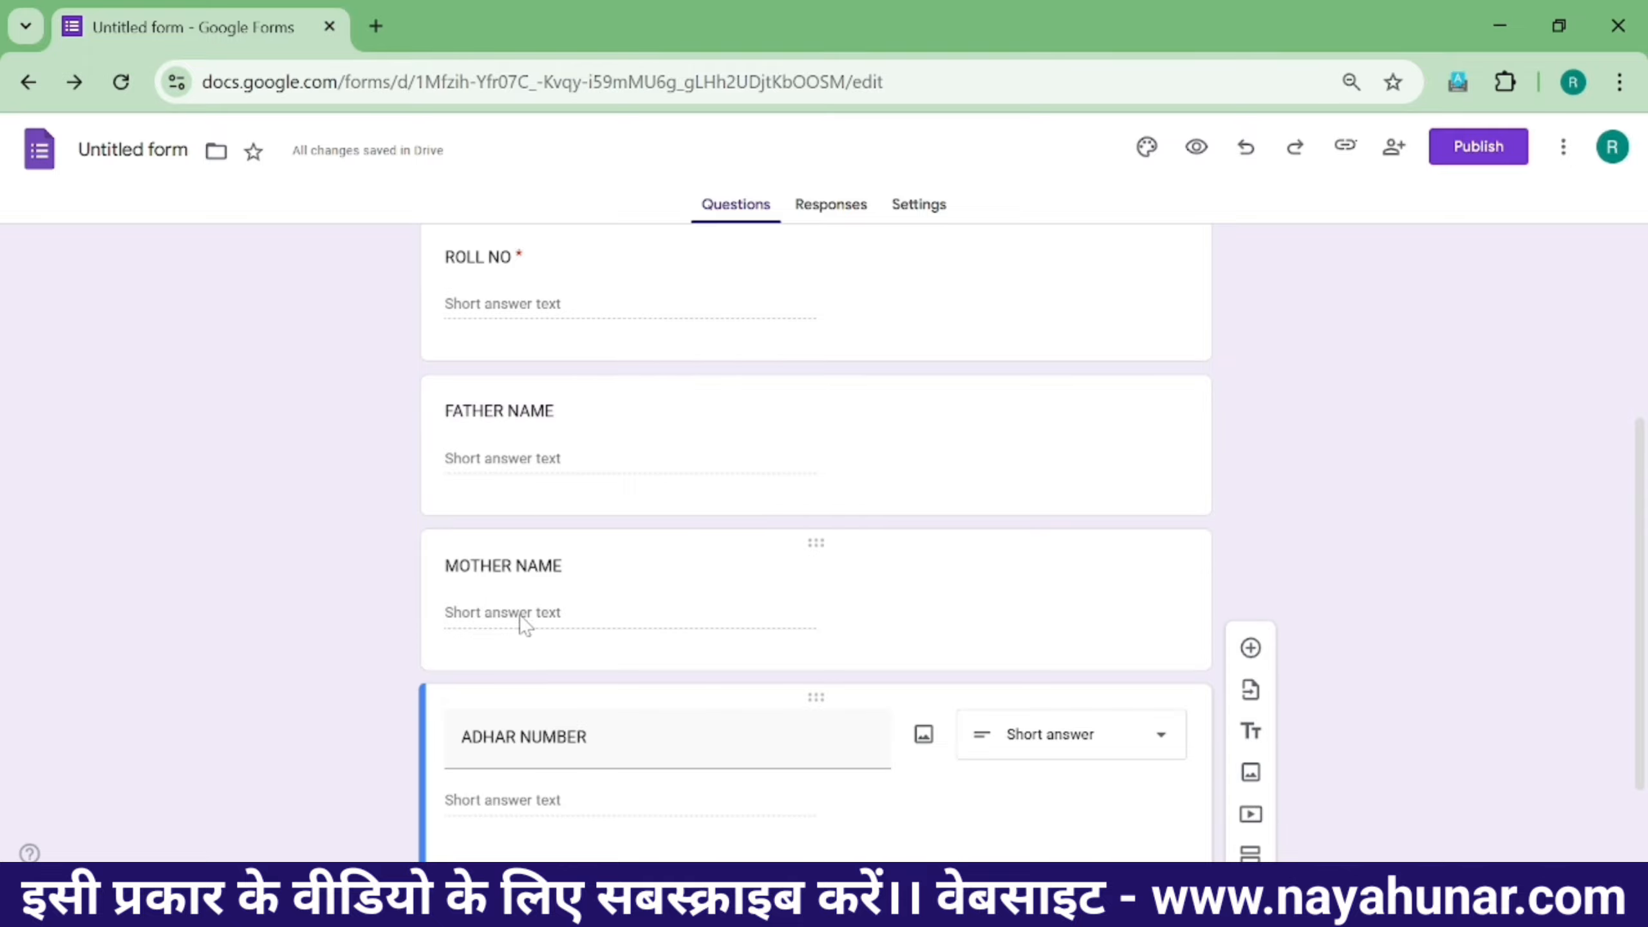
scroll(524, 625, down, 2)
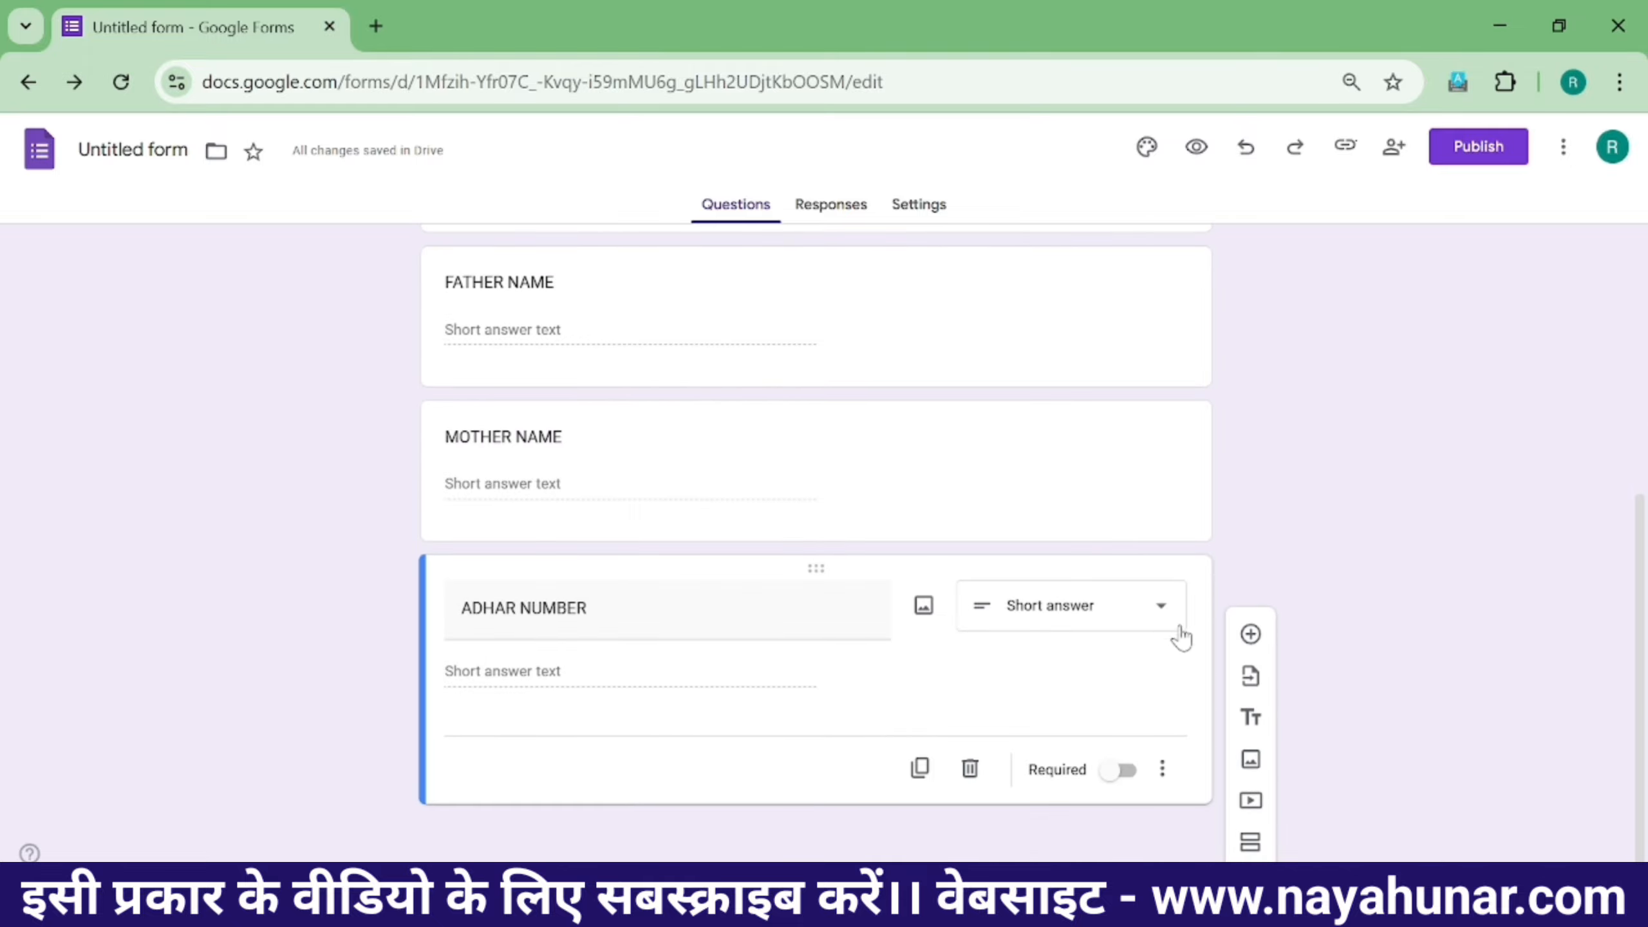
- Add a GENDER question below ADHAR NUMBER and make it a Dropdown
click(1251, 633)
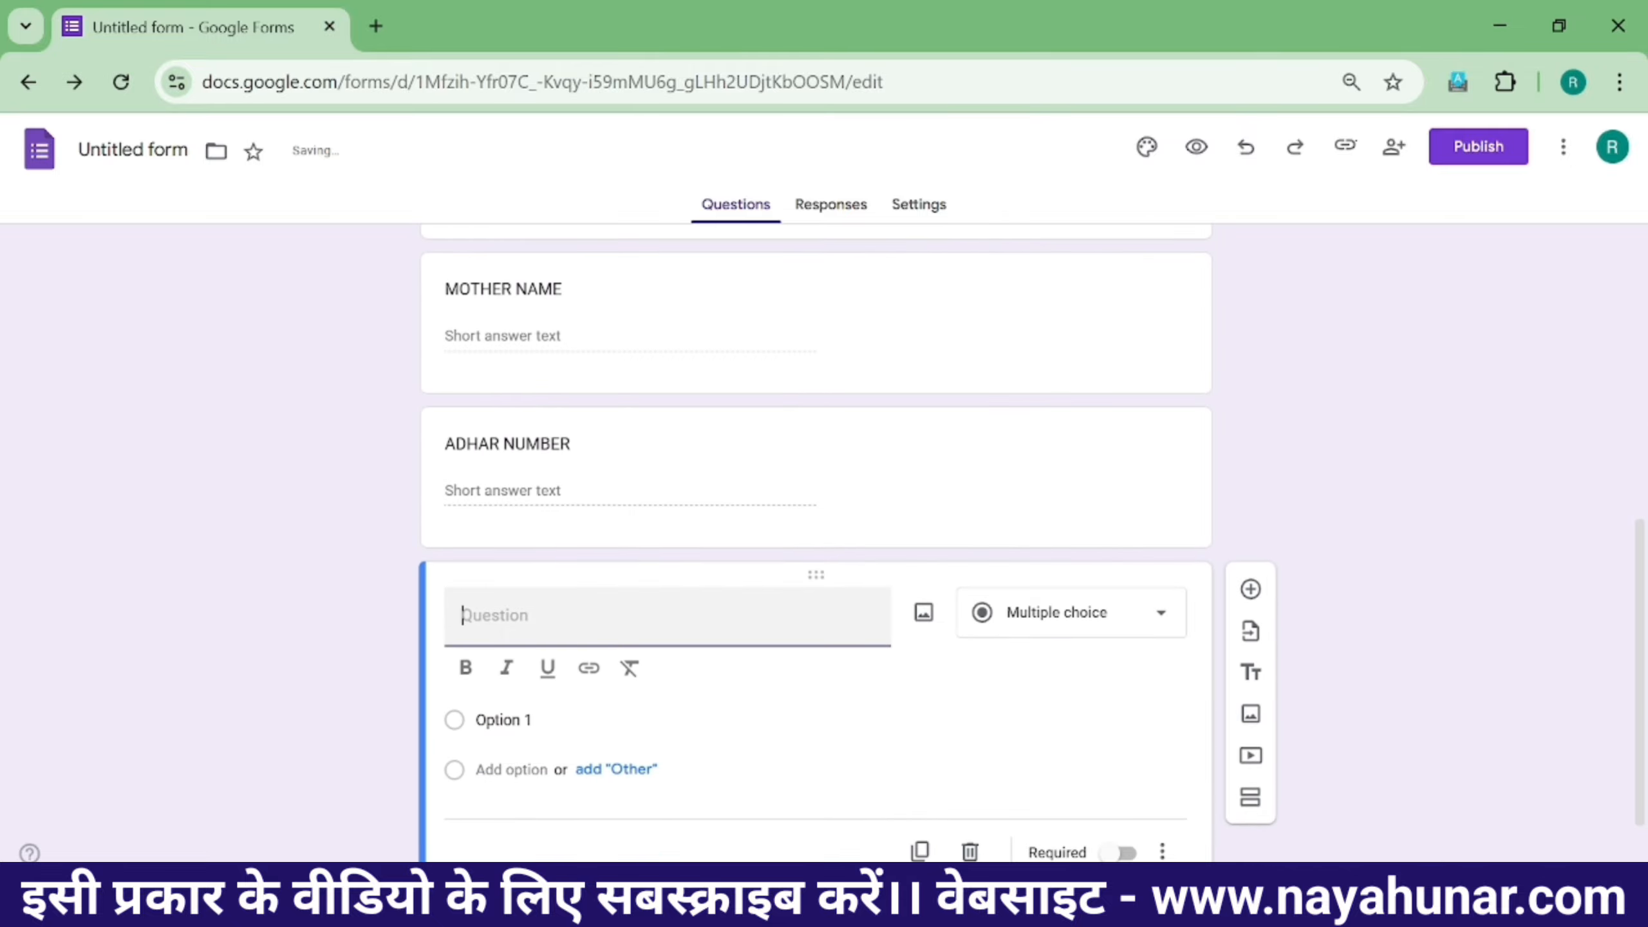
text(GENDER)
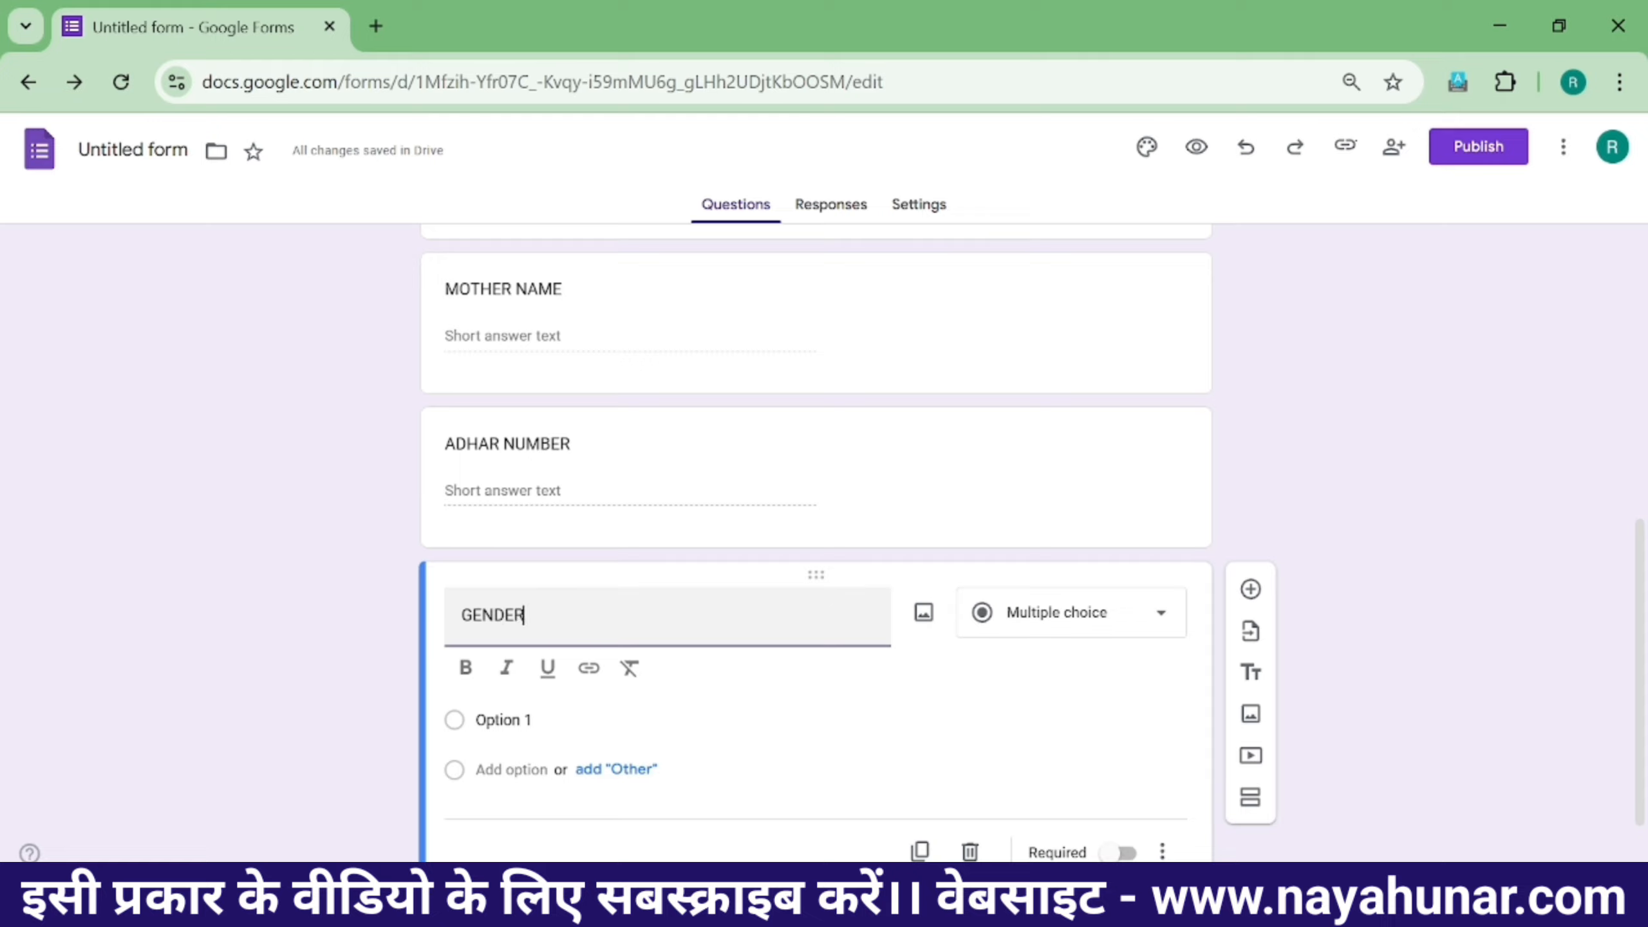
click(1072, 630)
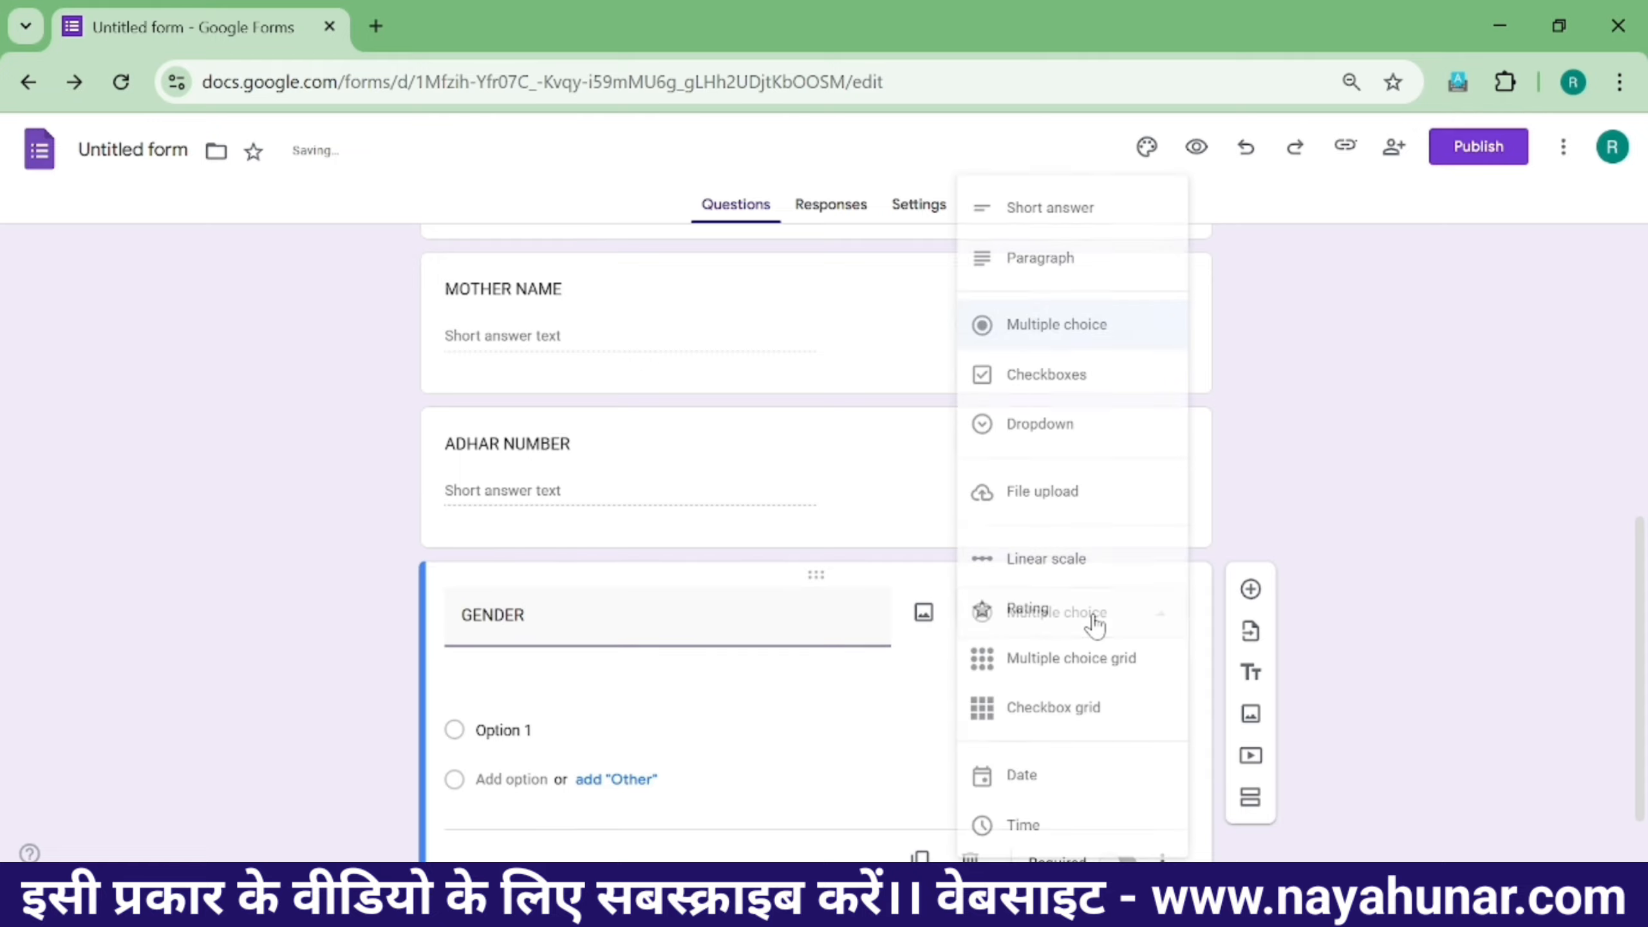
click(1071, 437)
- Give GENDER the options MALE, FEMALE and TRANSGENDER, then add a blank question below
click(490, 681)
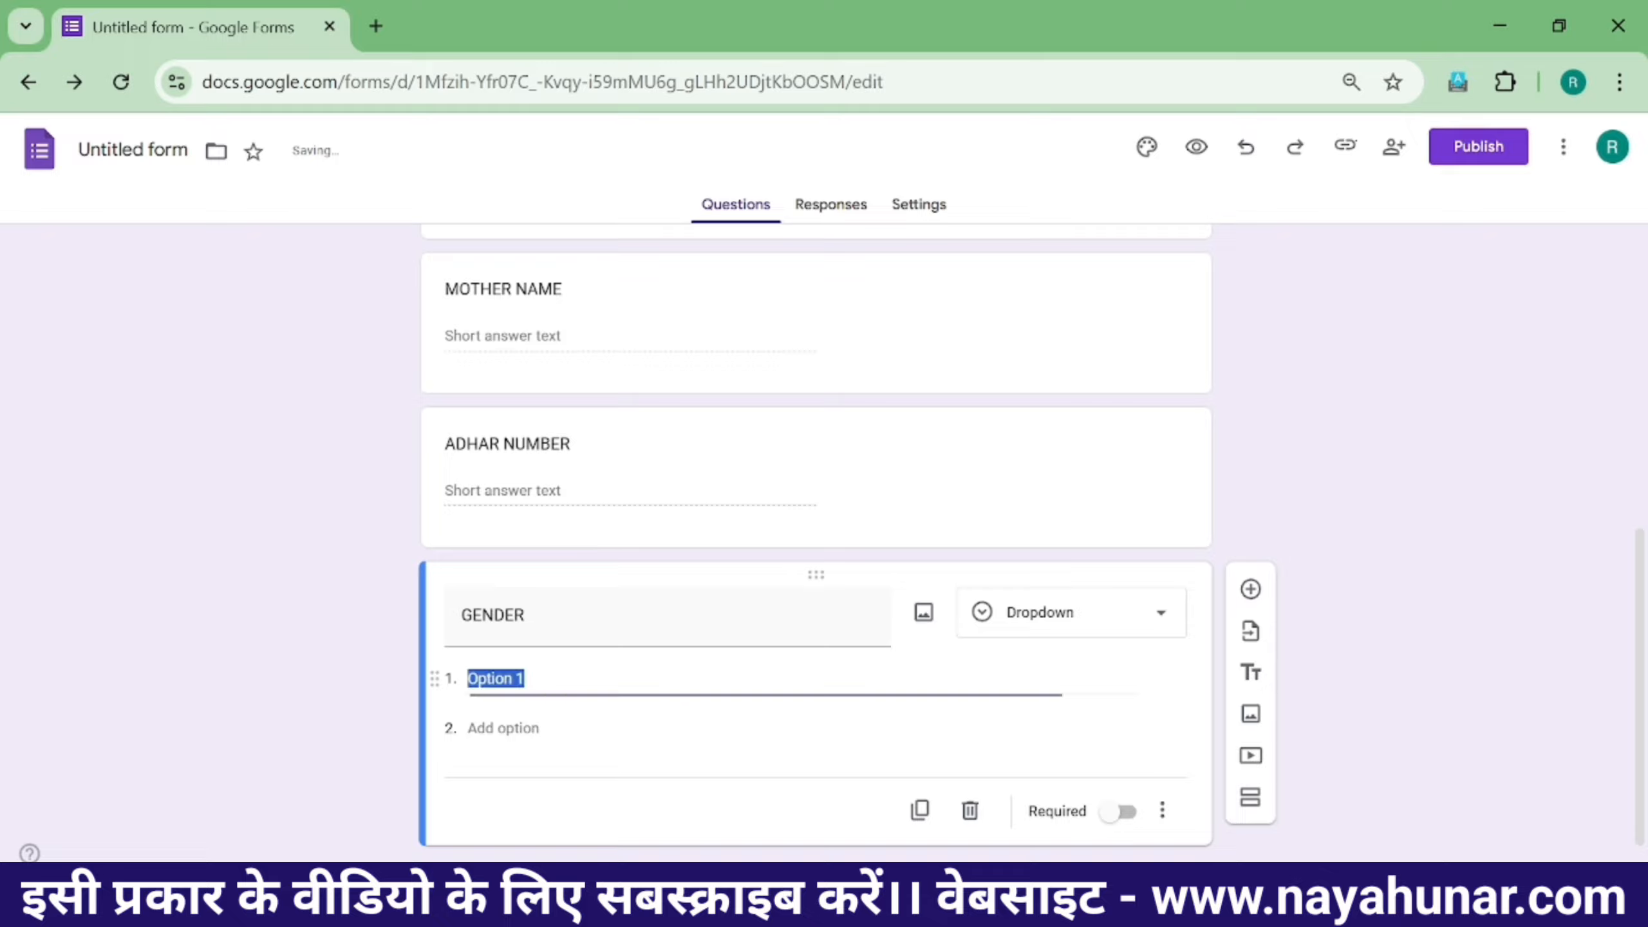
text(MALE)
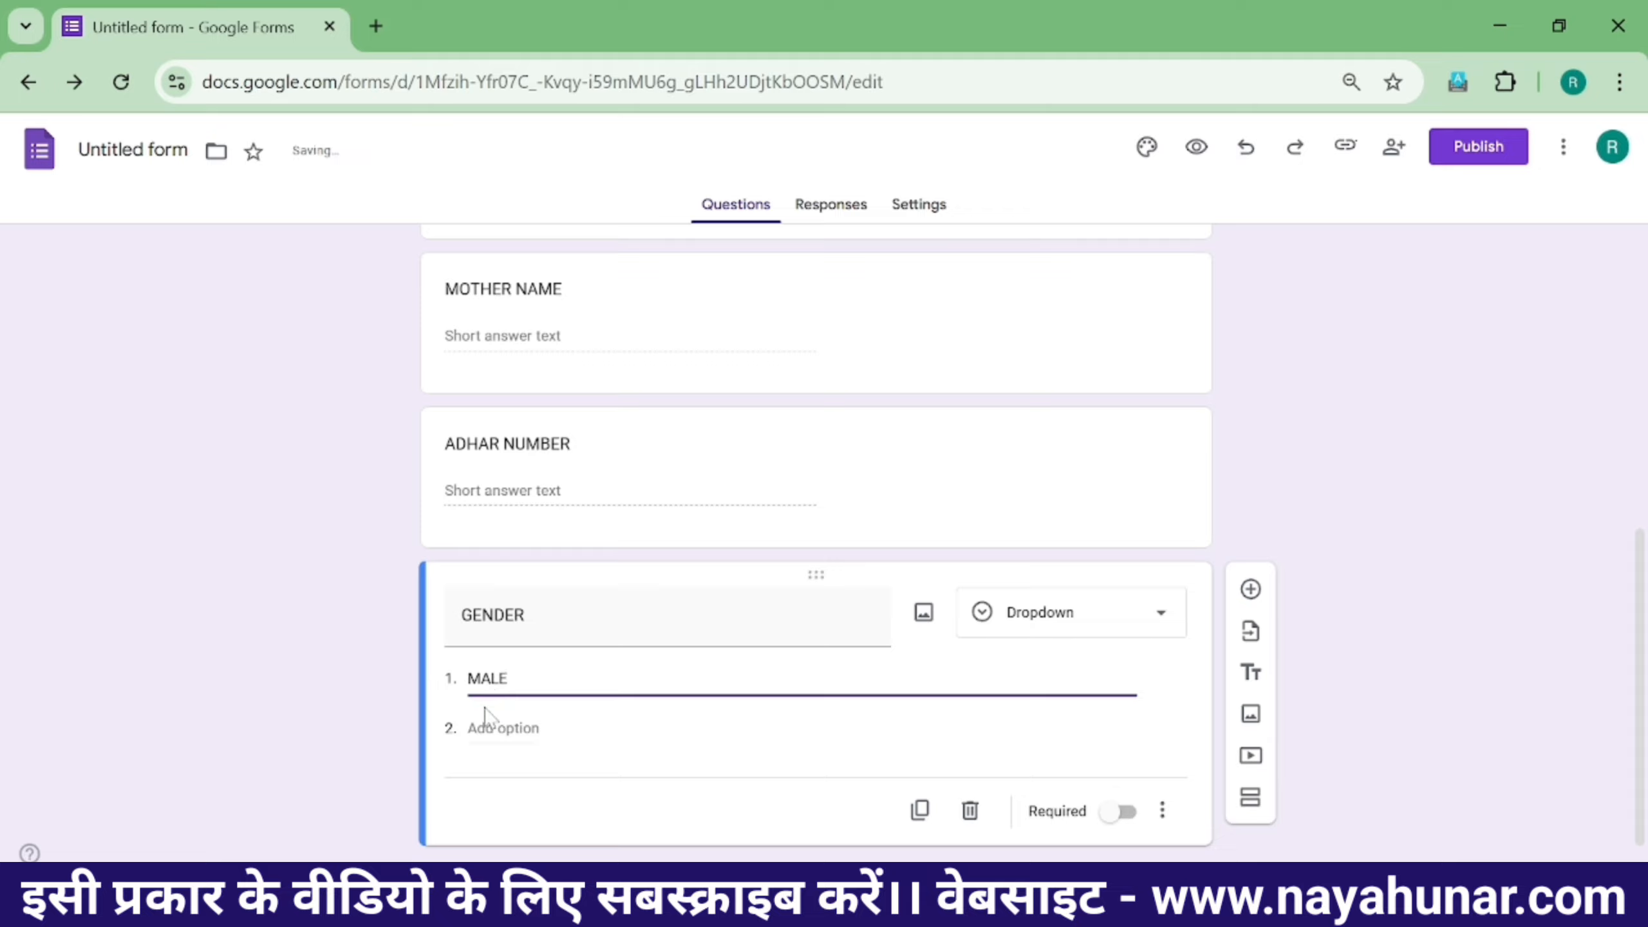
click(492, 727)
text(FEMALE)
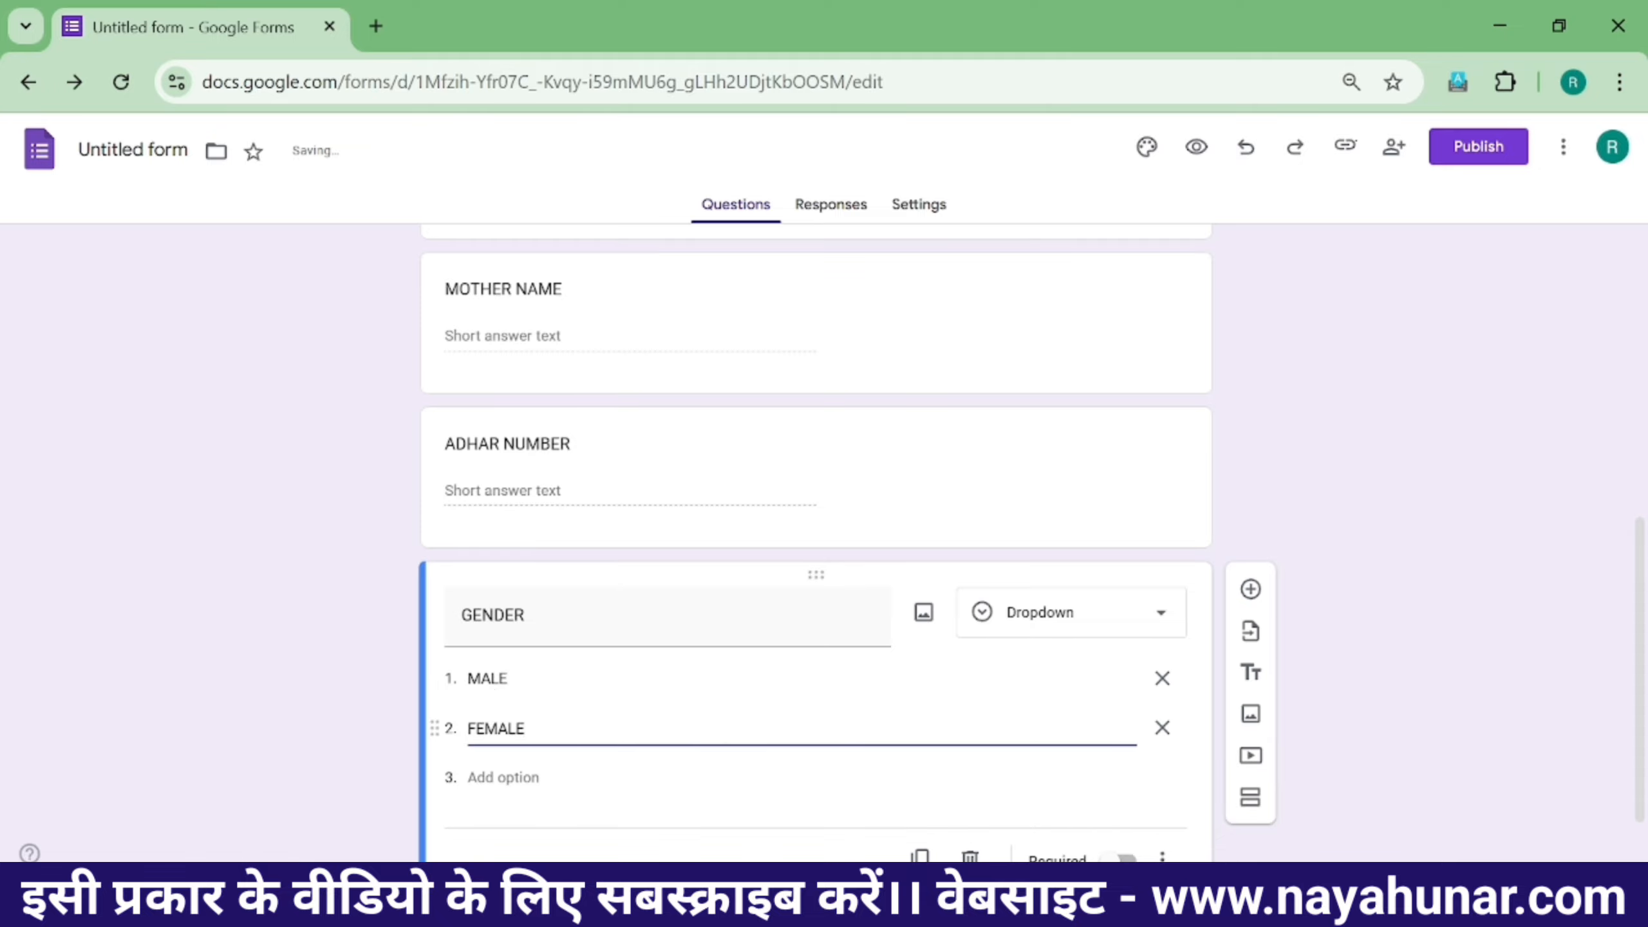
key(Return)
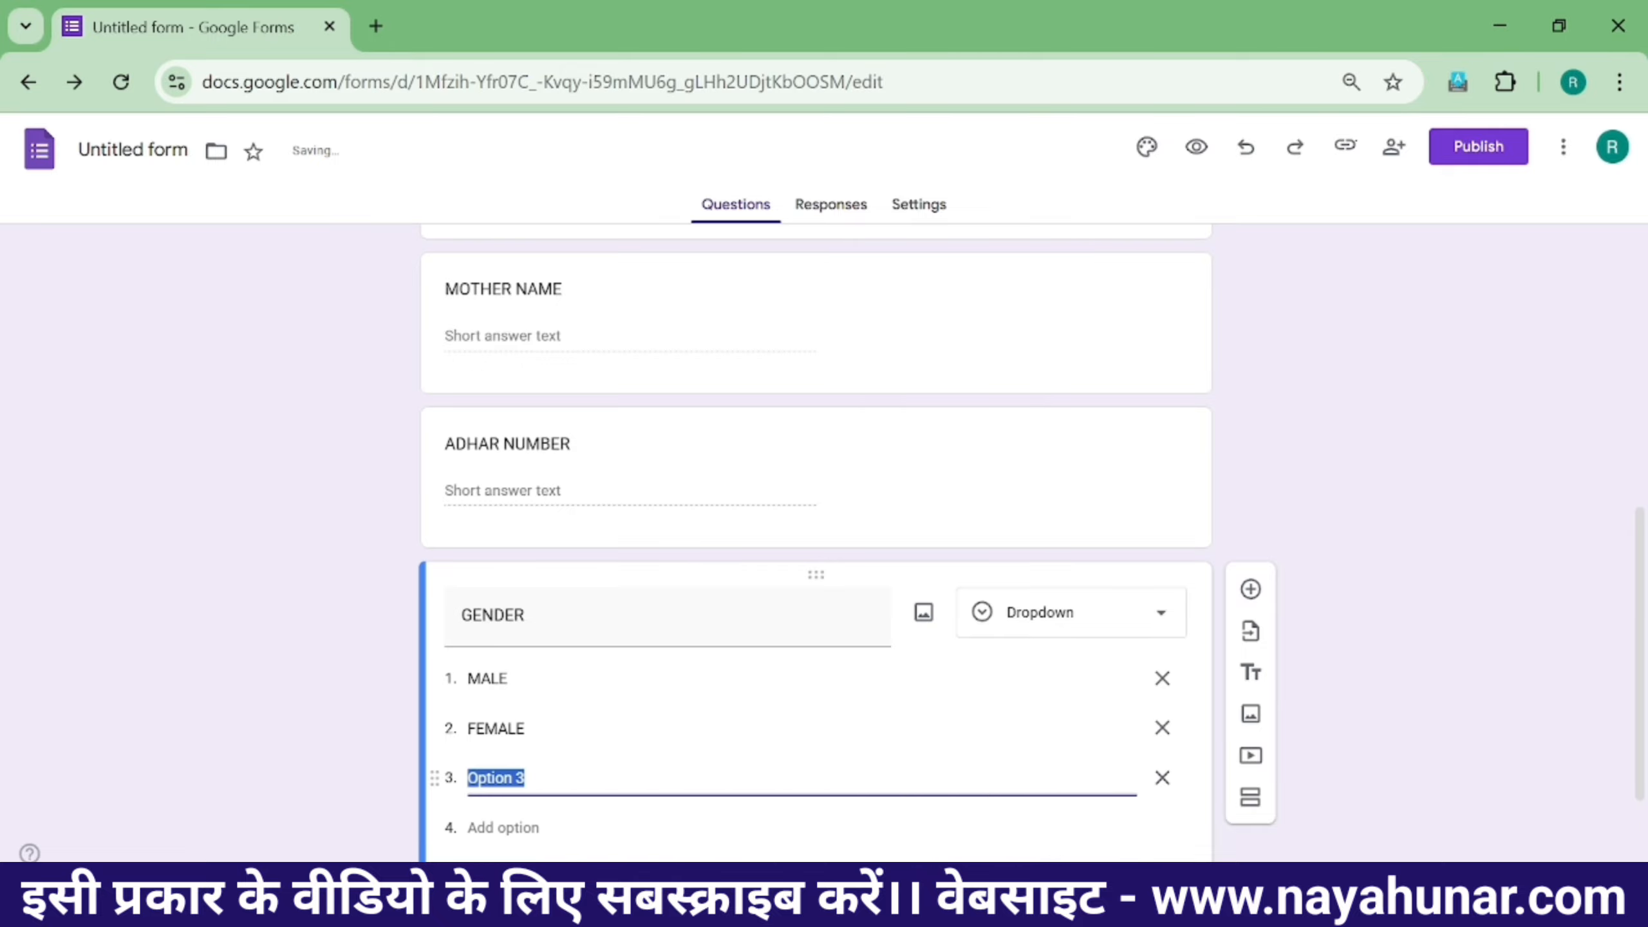
text(TRANSGENDER)
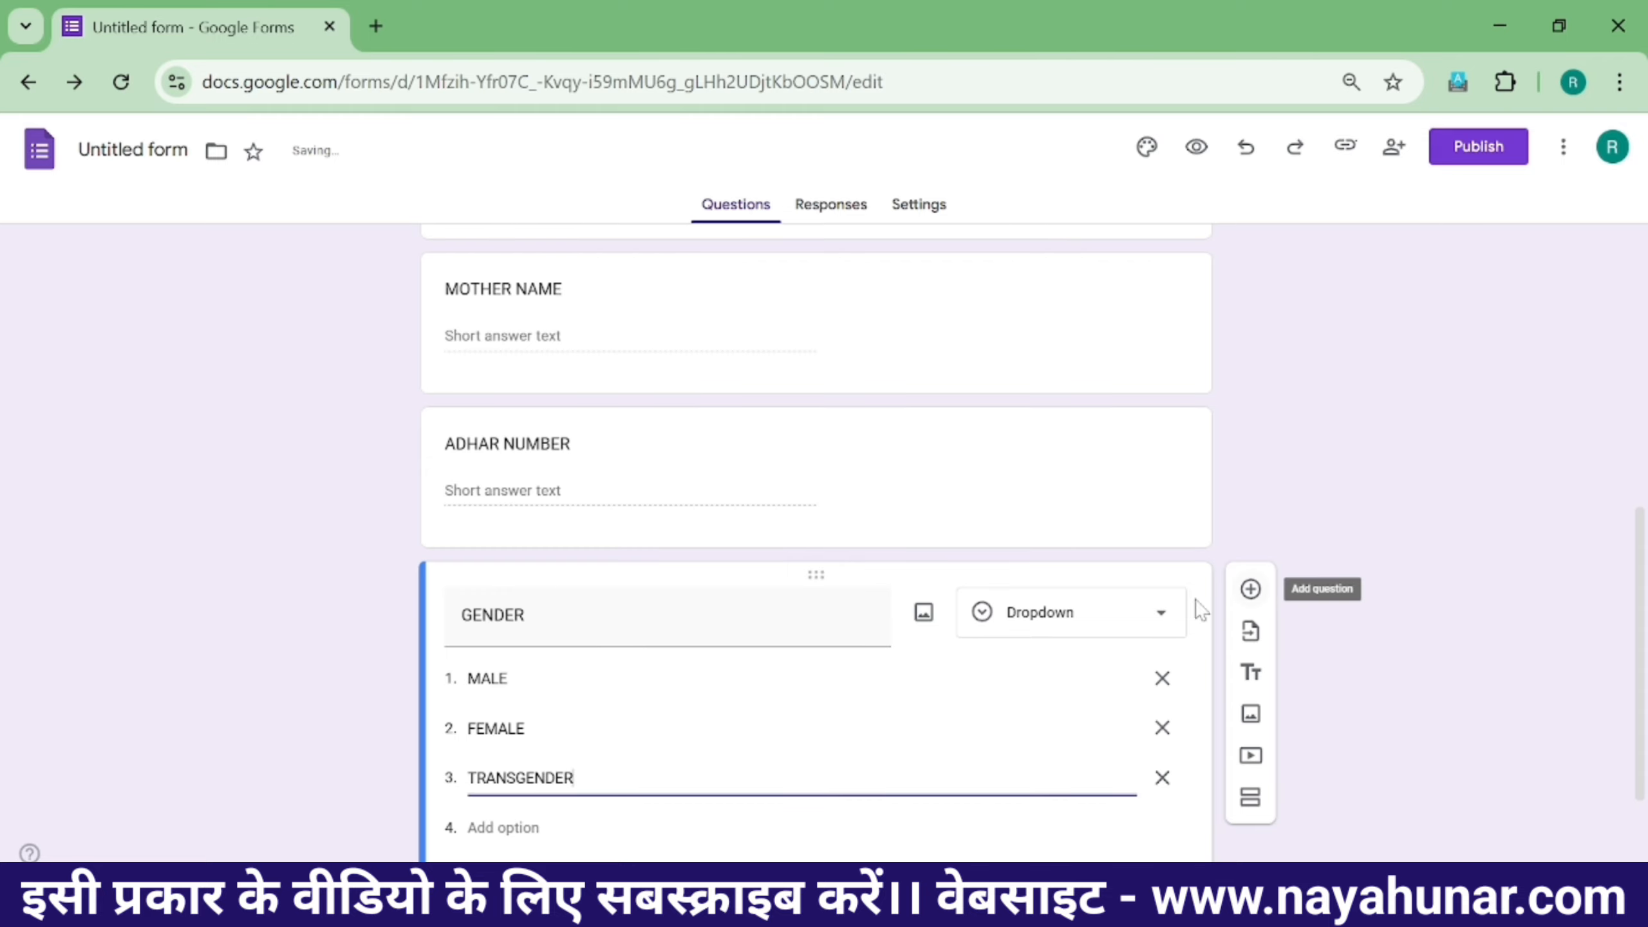
click(1268, 482)
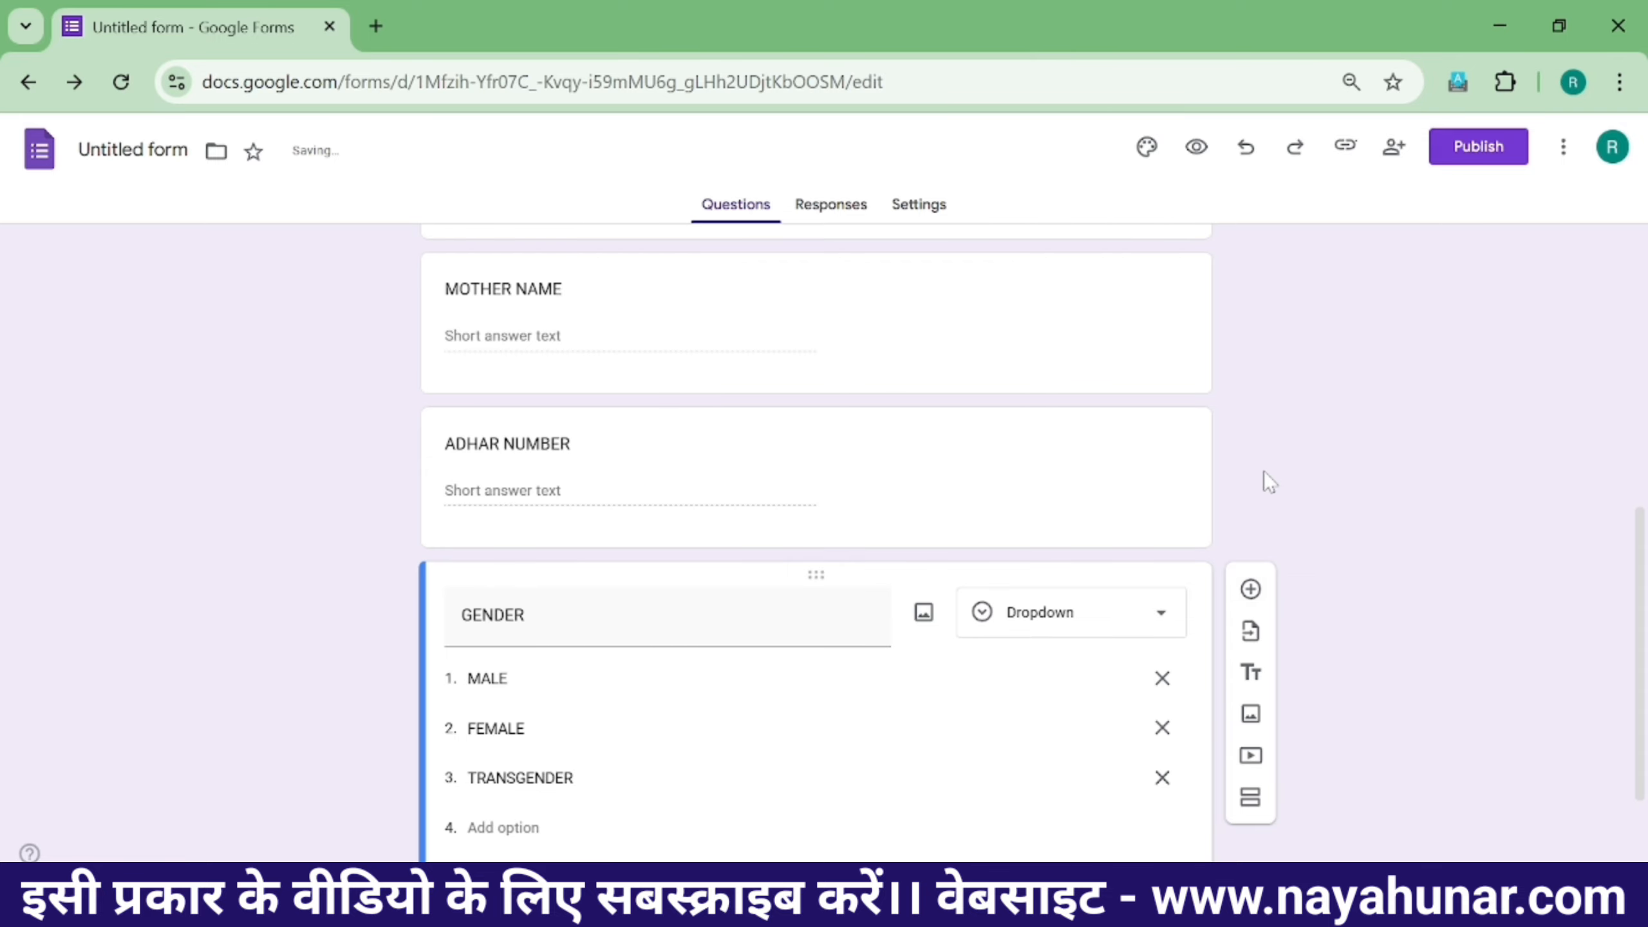
click(1250, 589)
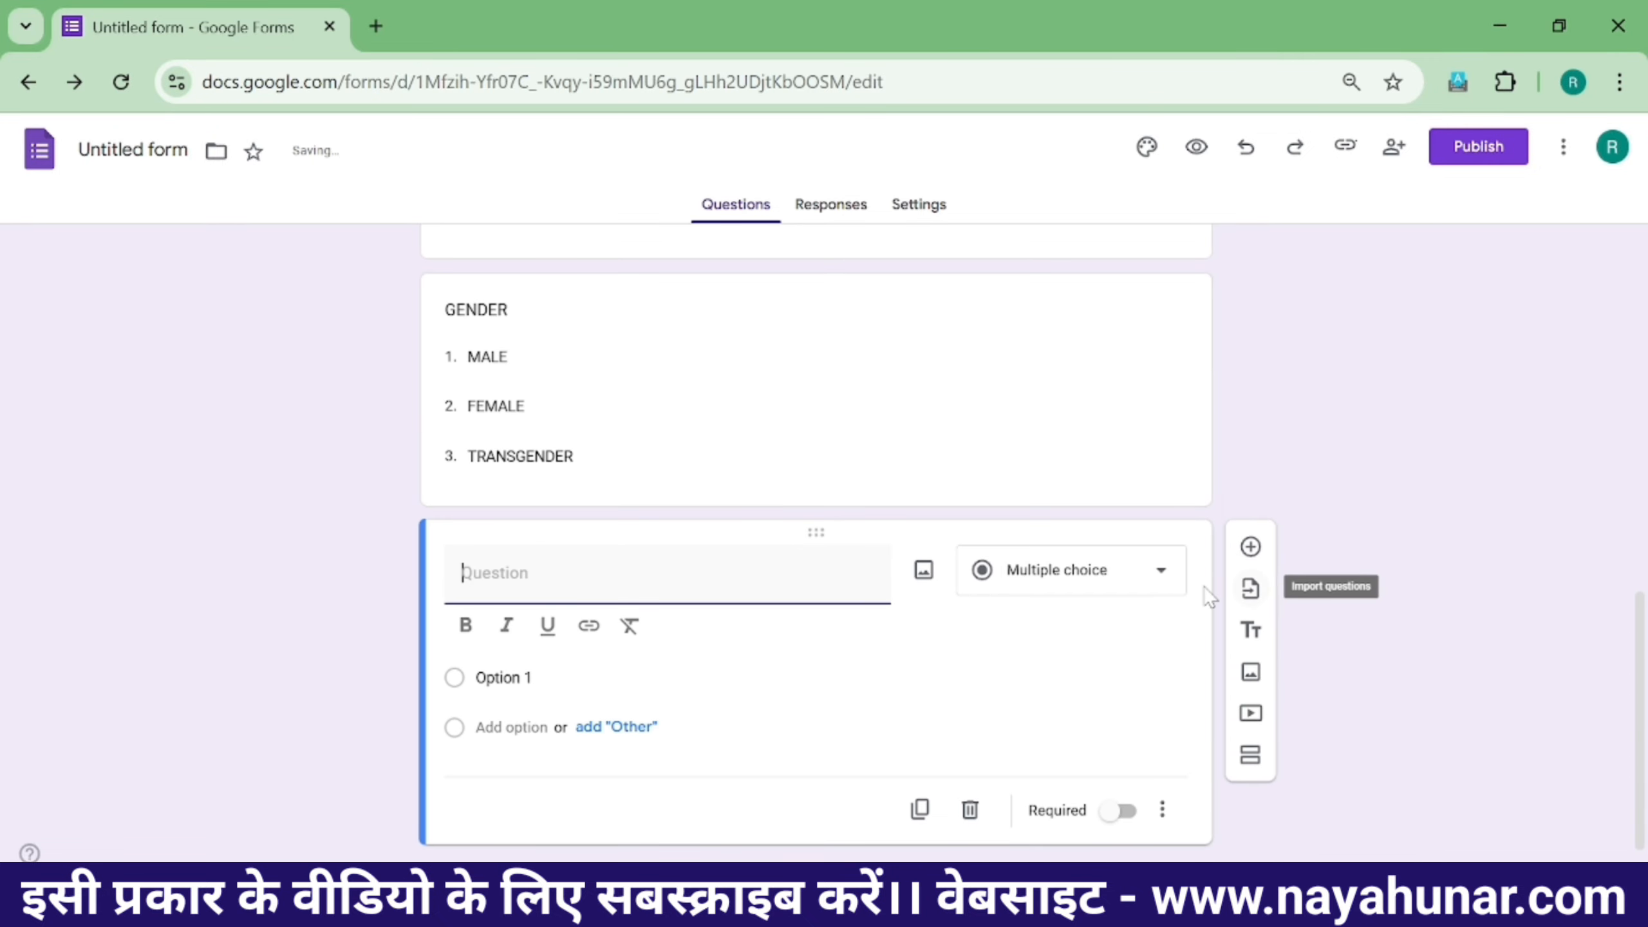
- Title the new question ADDRESS, make it a Paragraph question, and add another question below
click(1071, 571)
key(Escape)
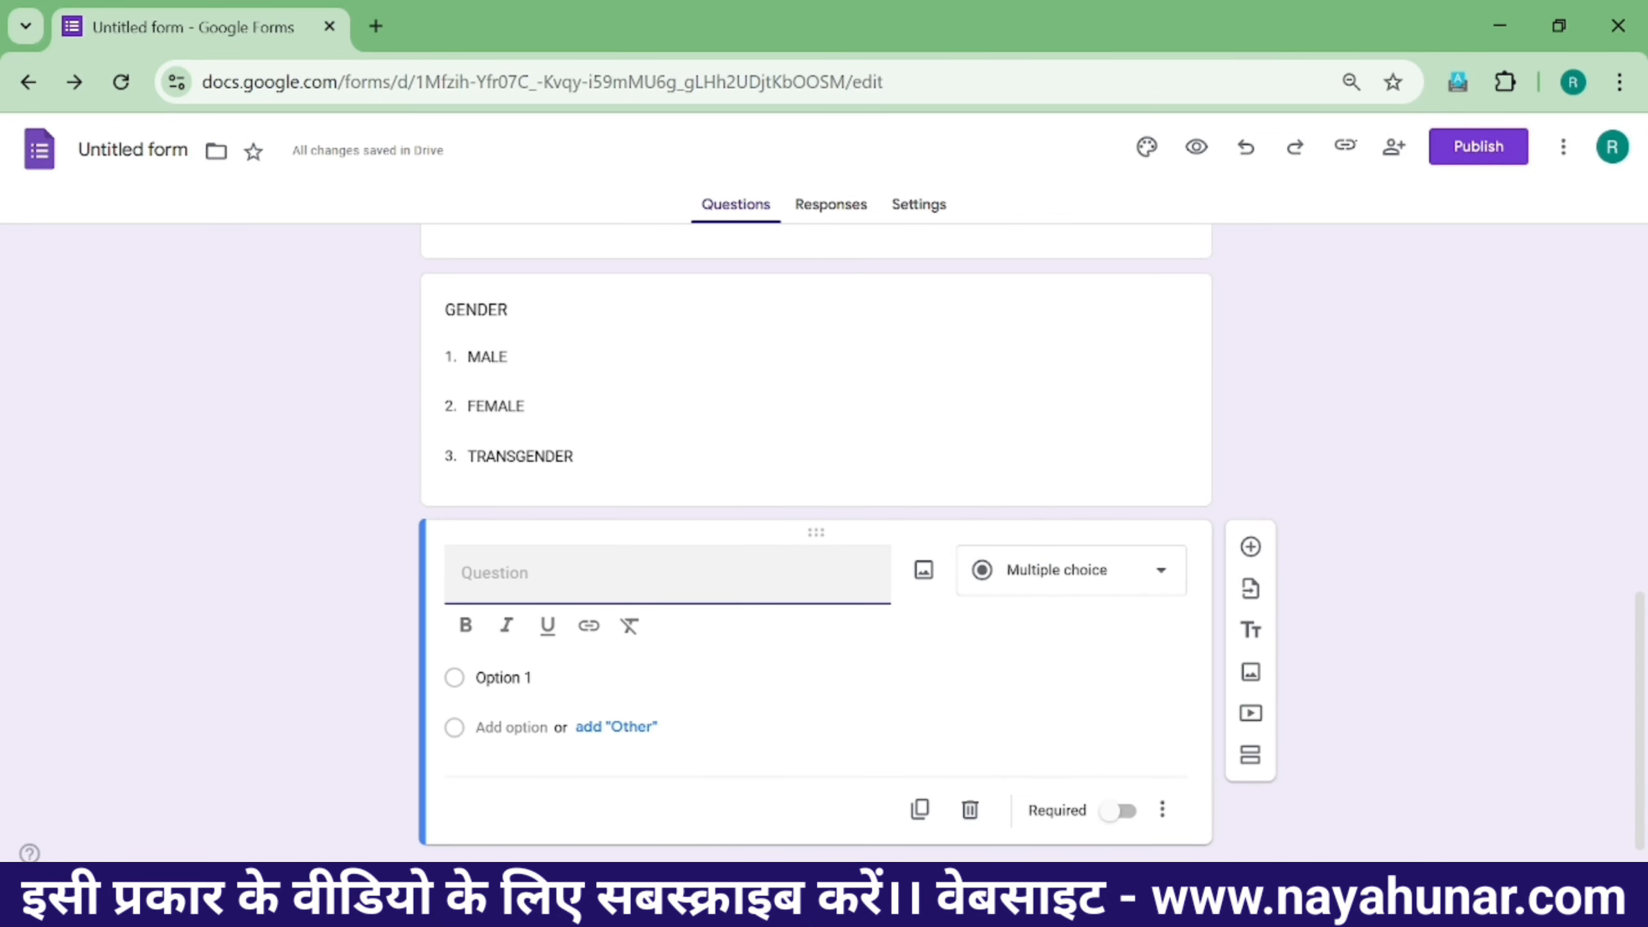
text(ADD)
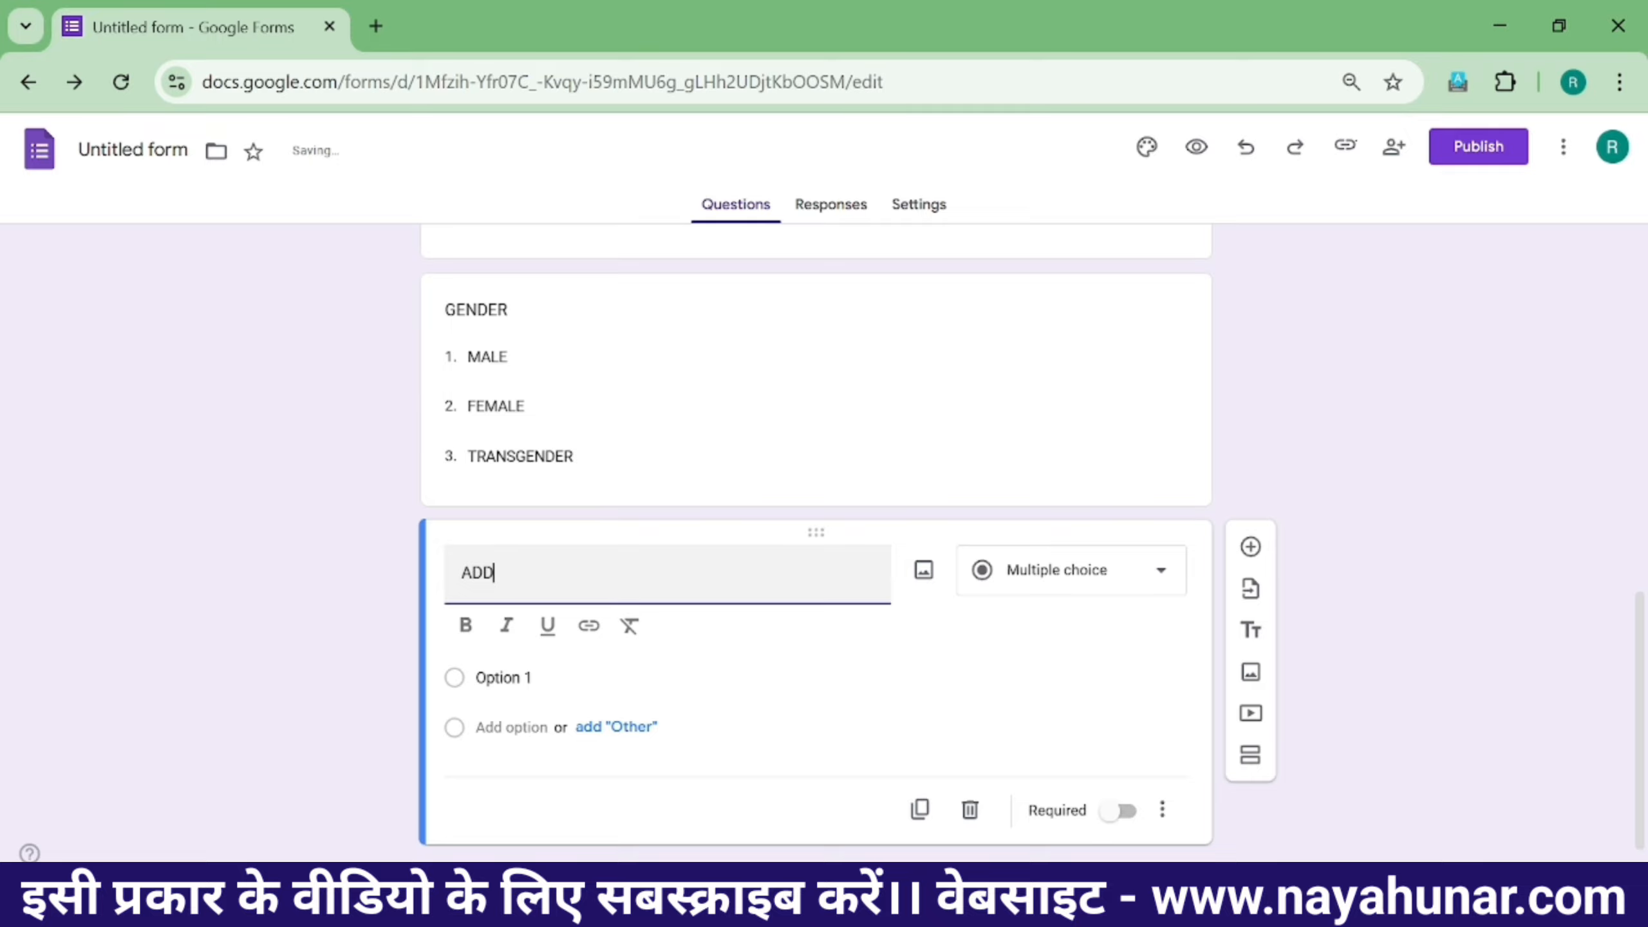
text(ESS)
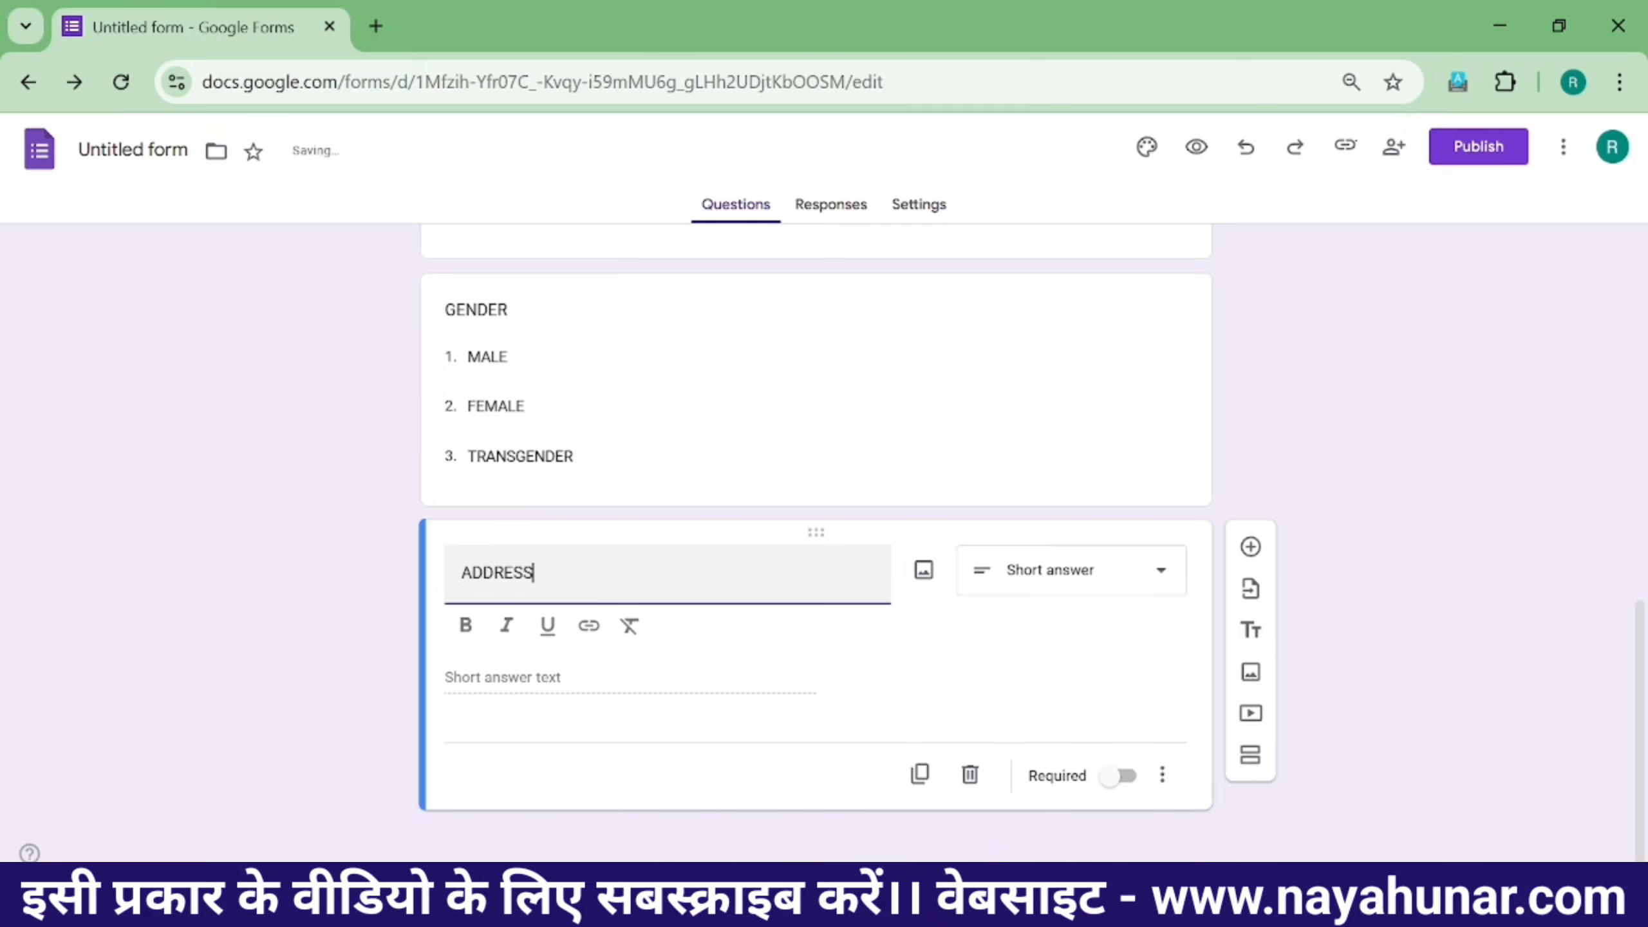
click(1122, 585)
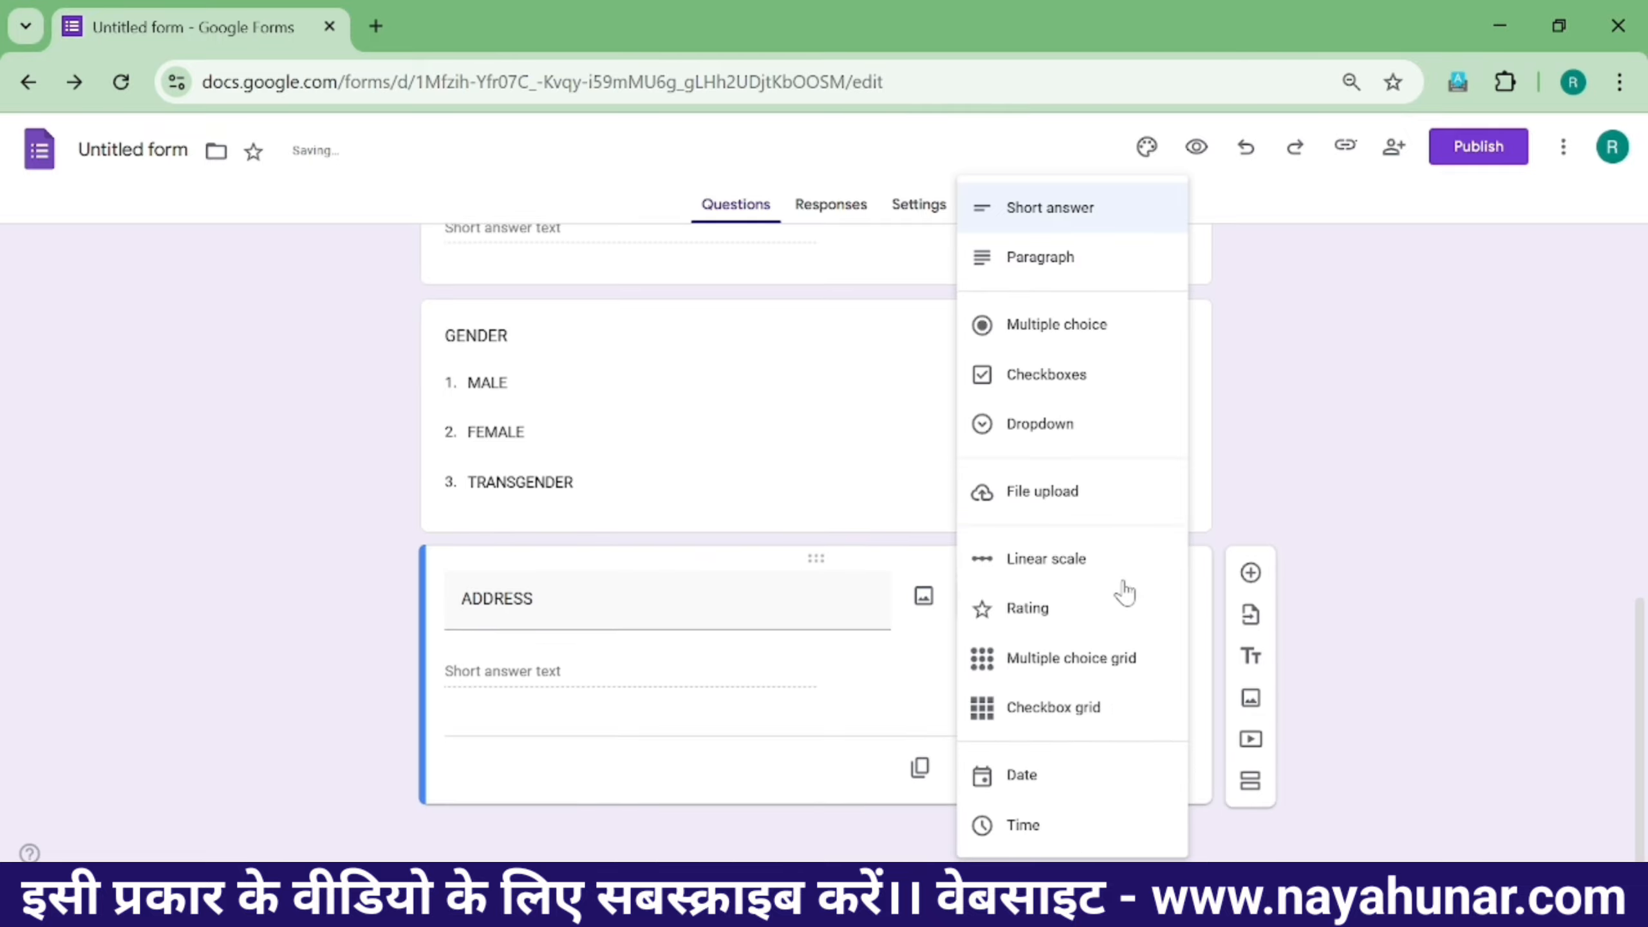
click(1063, 271)
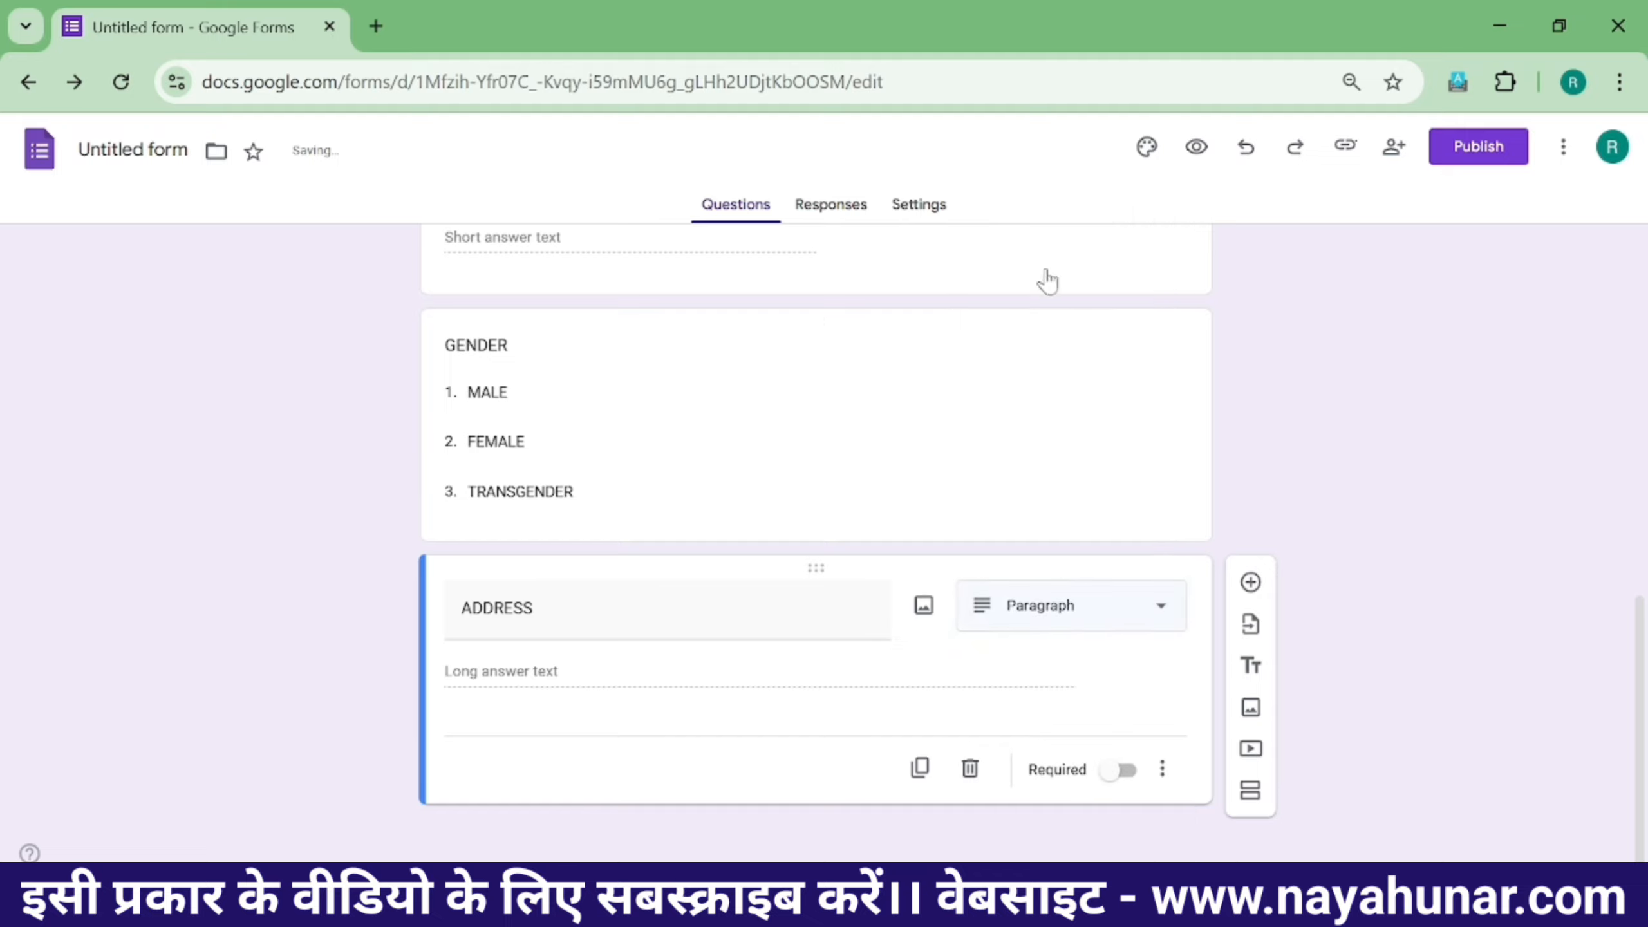
click(1250, 582)
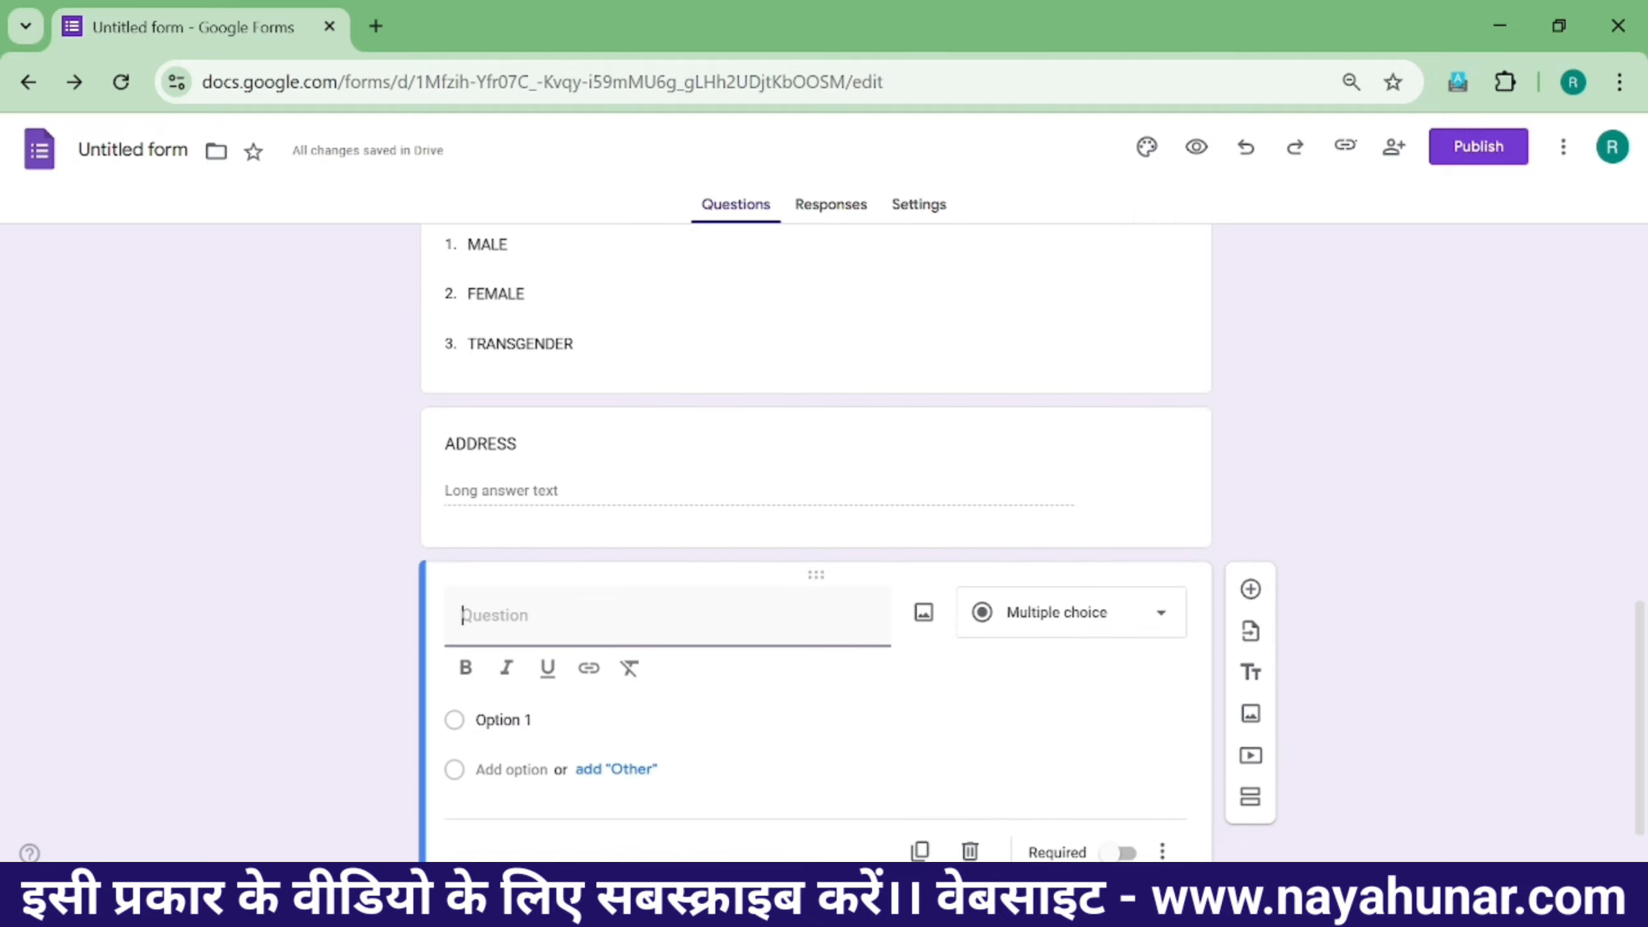
- Title the new question PHOTO and make it a File upload question, accepting the Drive prompt
scroll(743, 533, up, 10)
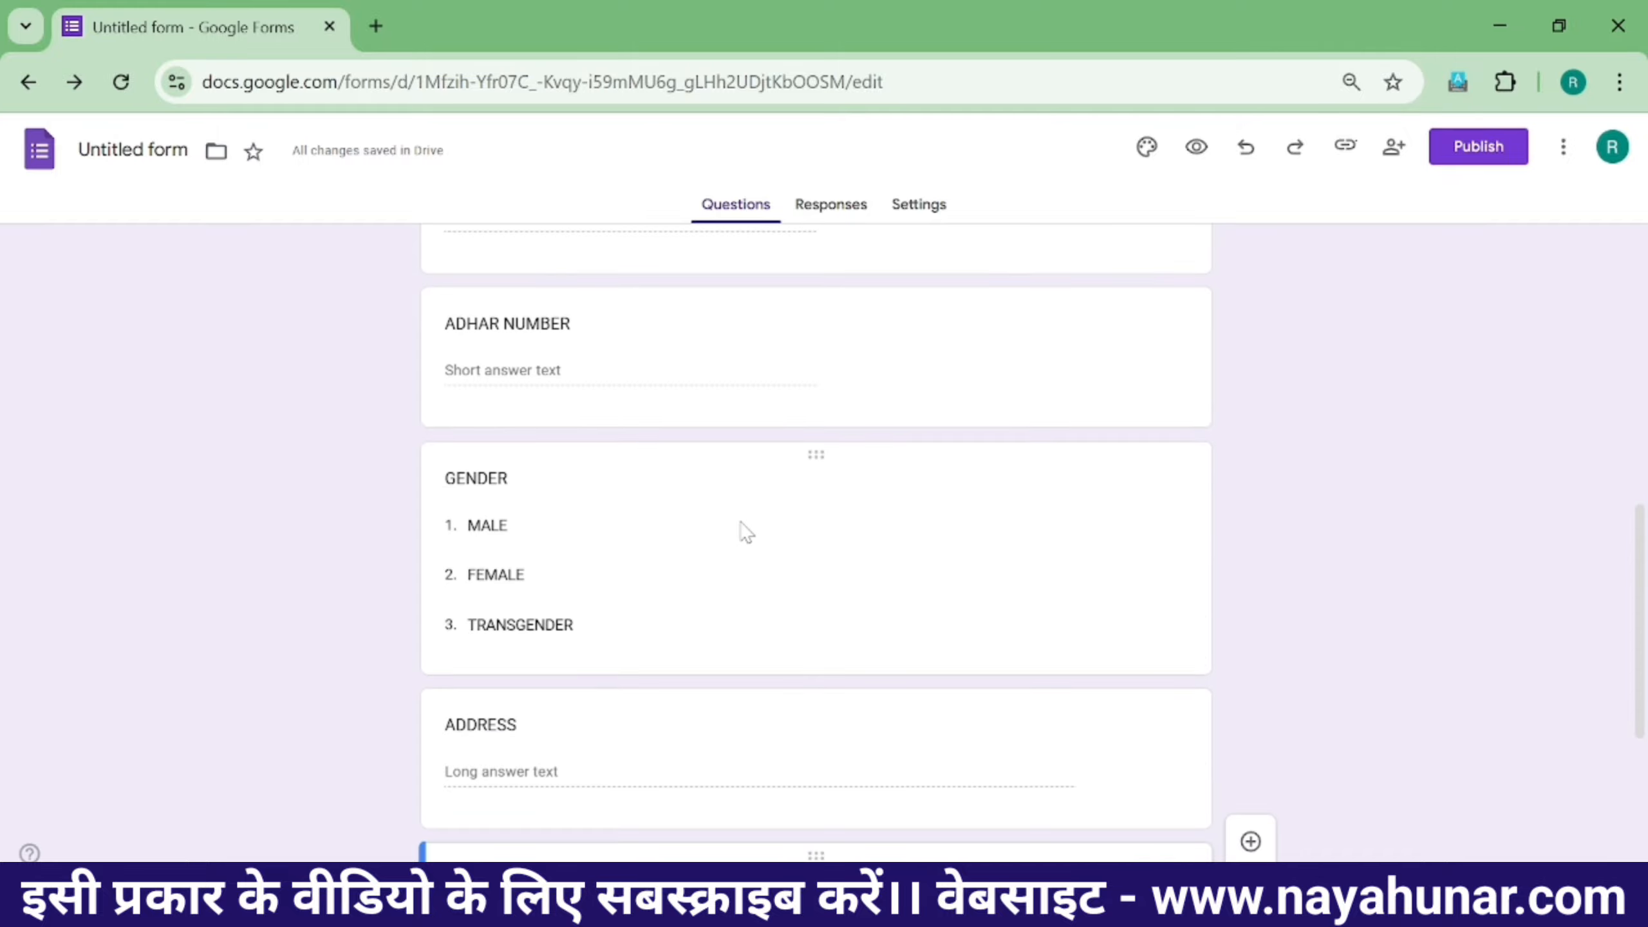
scroll(636, 600, down, 8)
scroll(540, 713, down, 2)
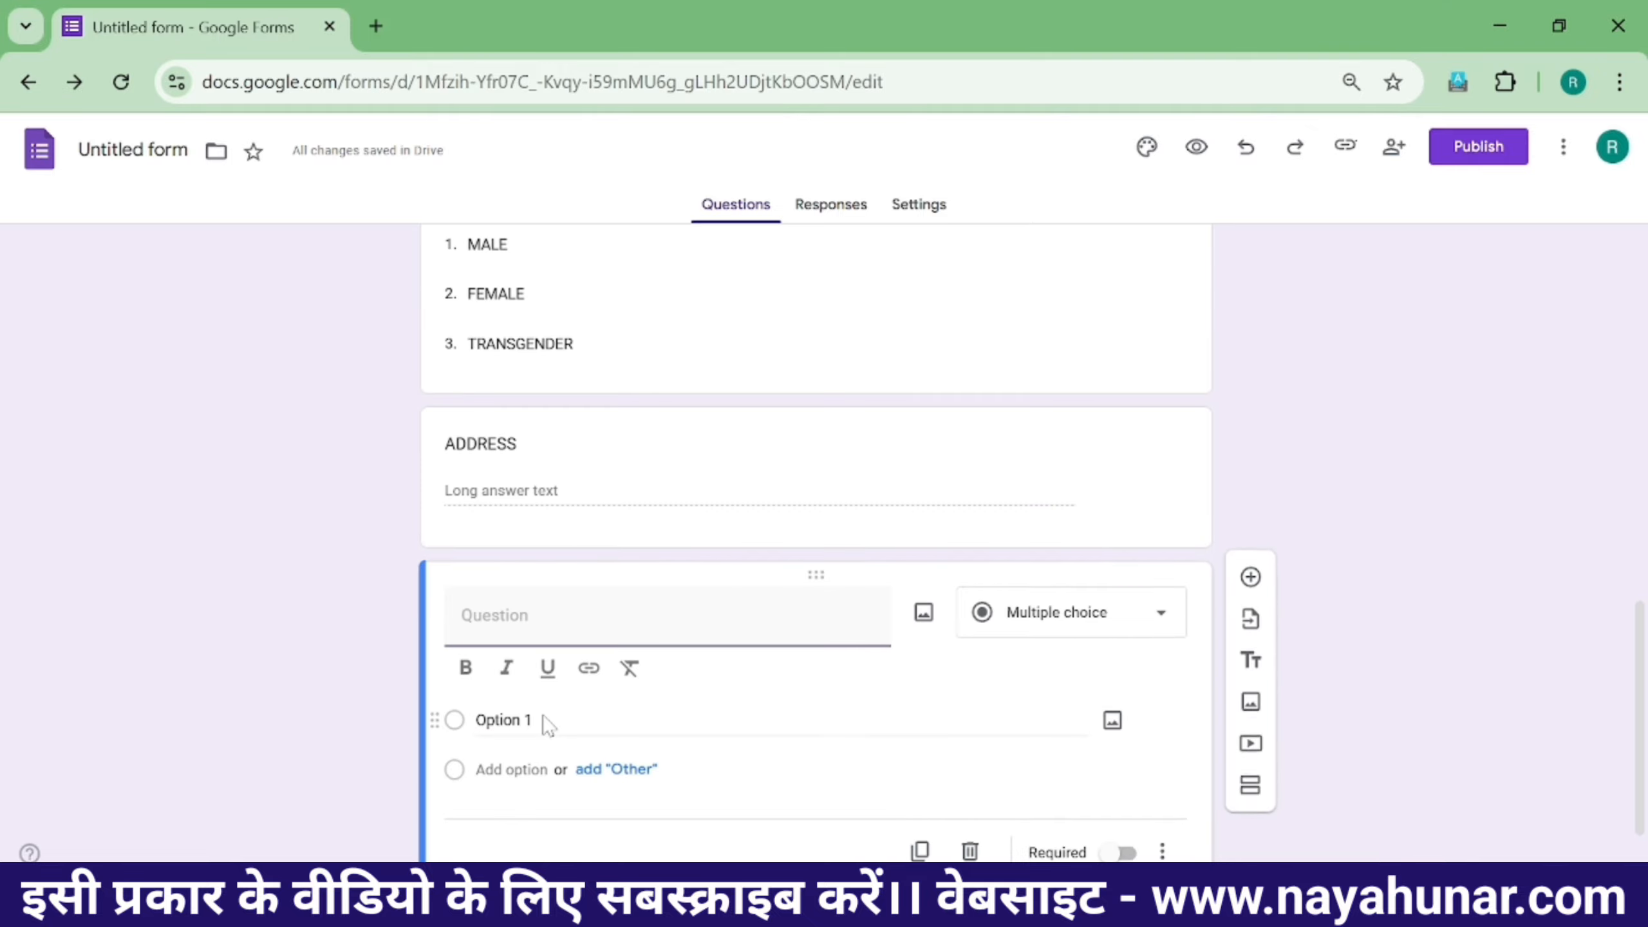
text(PHOTO)
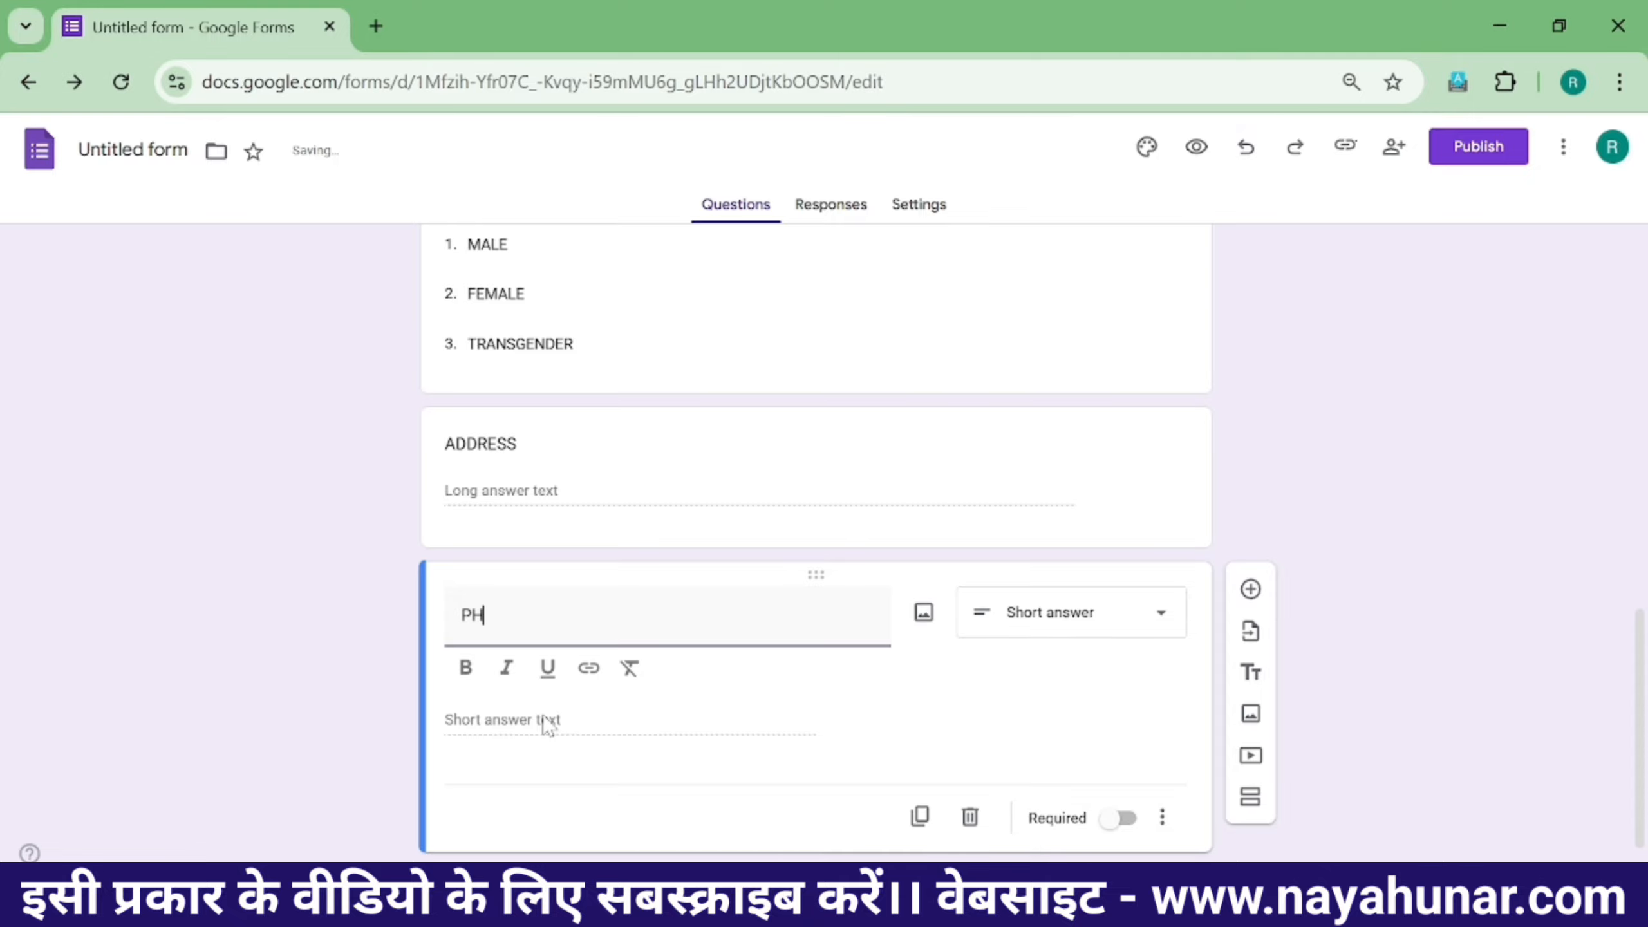
click(1058, 626)
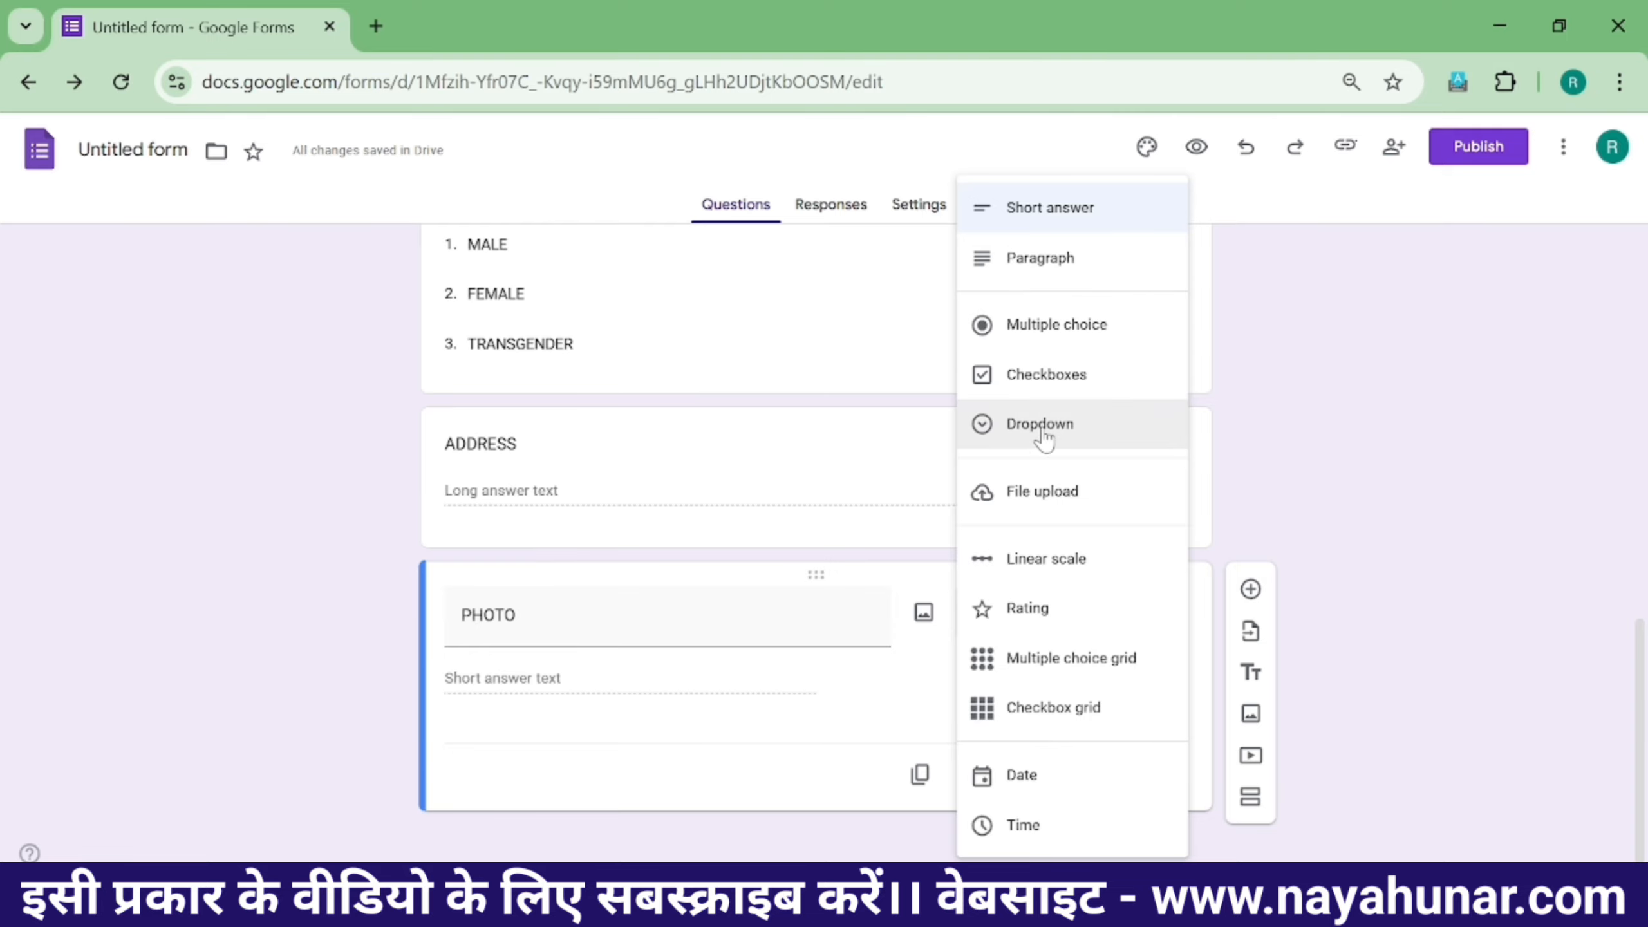
click(1067, 514)
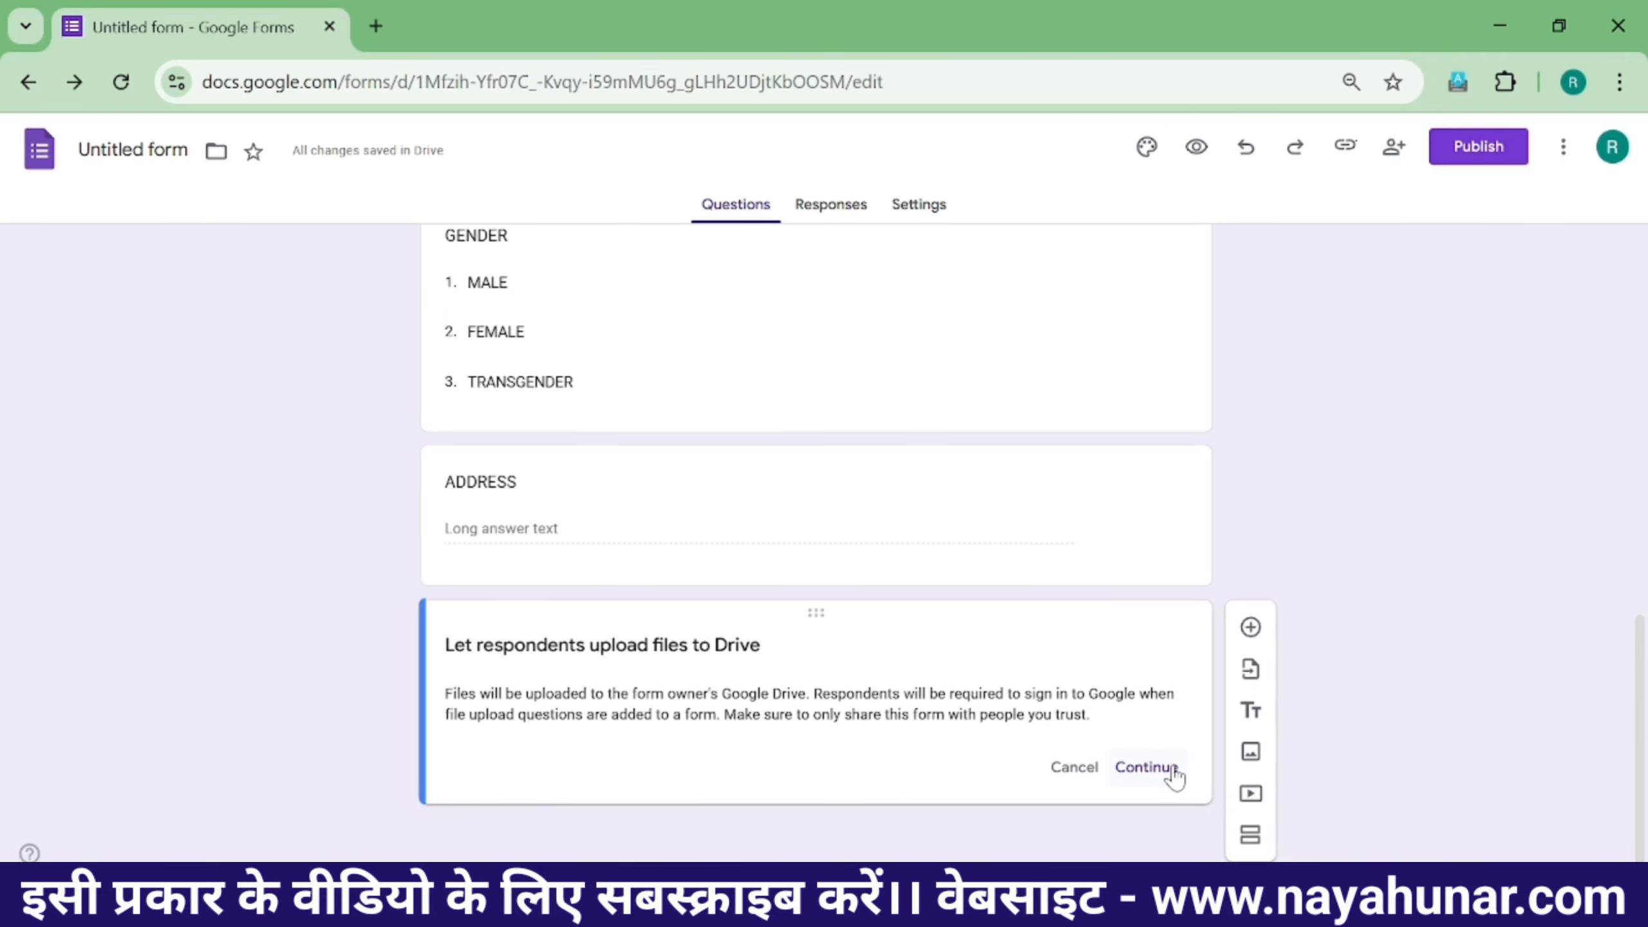
click(1146, 767)
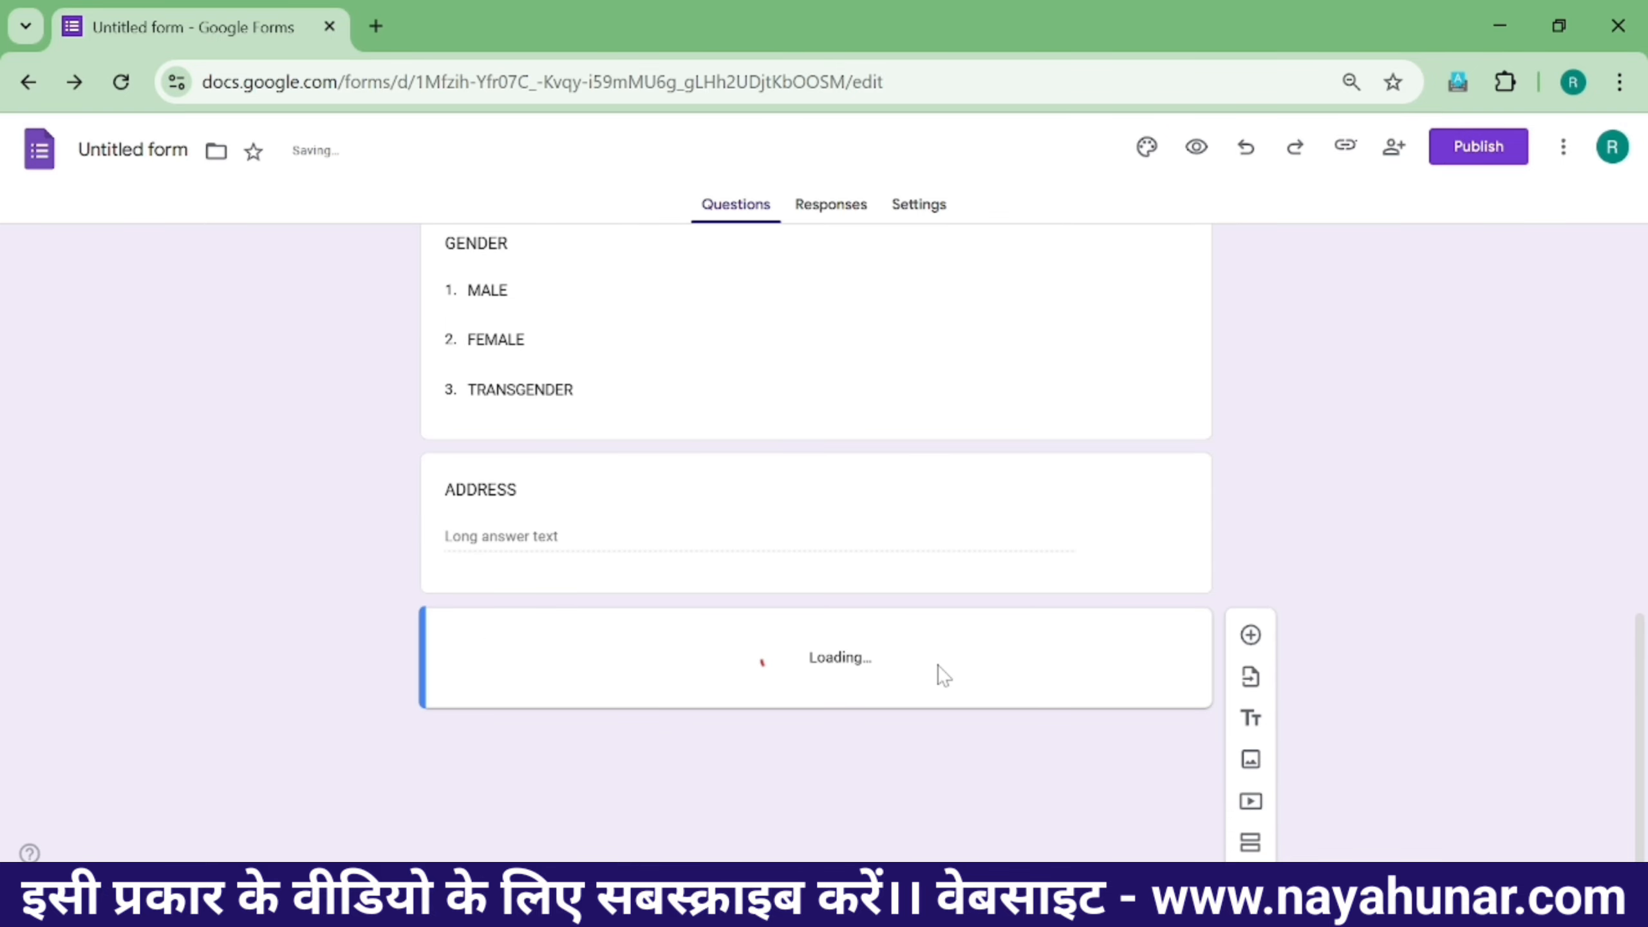
scroll(618, 681, down, 2)
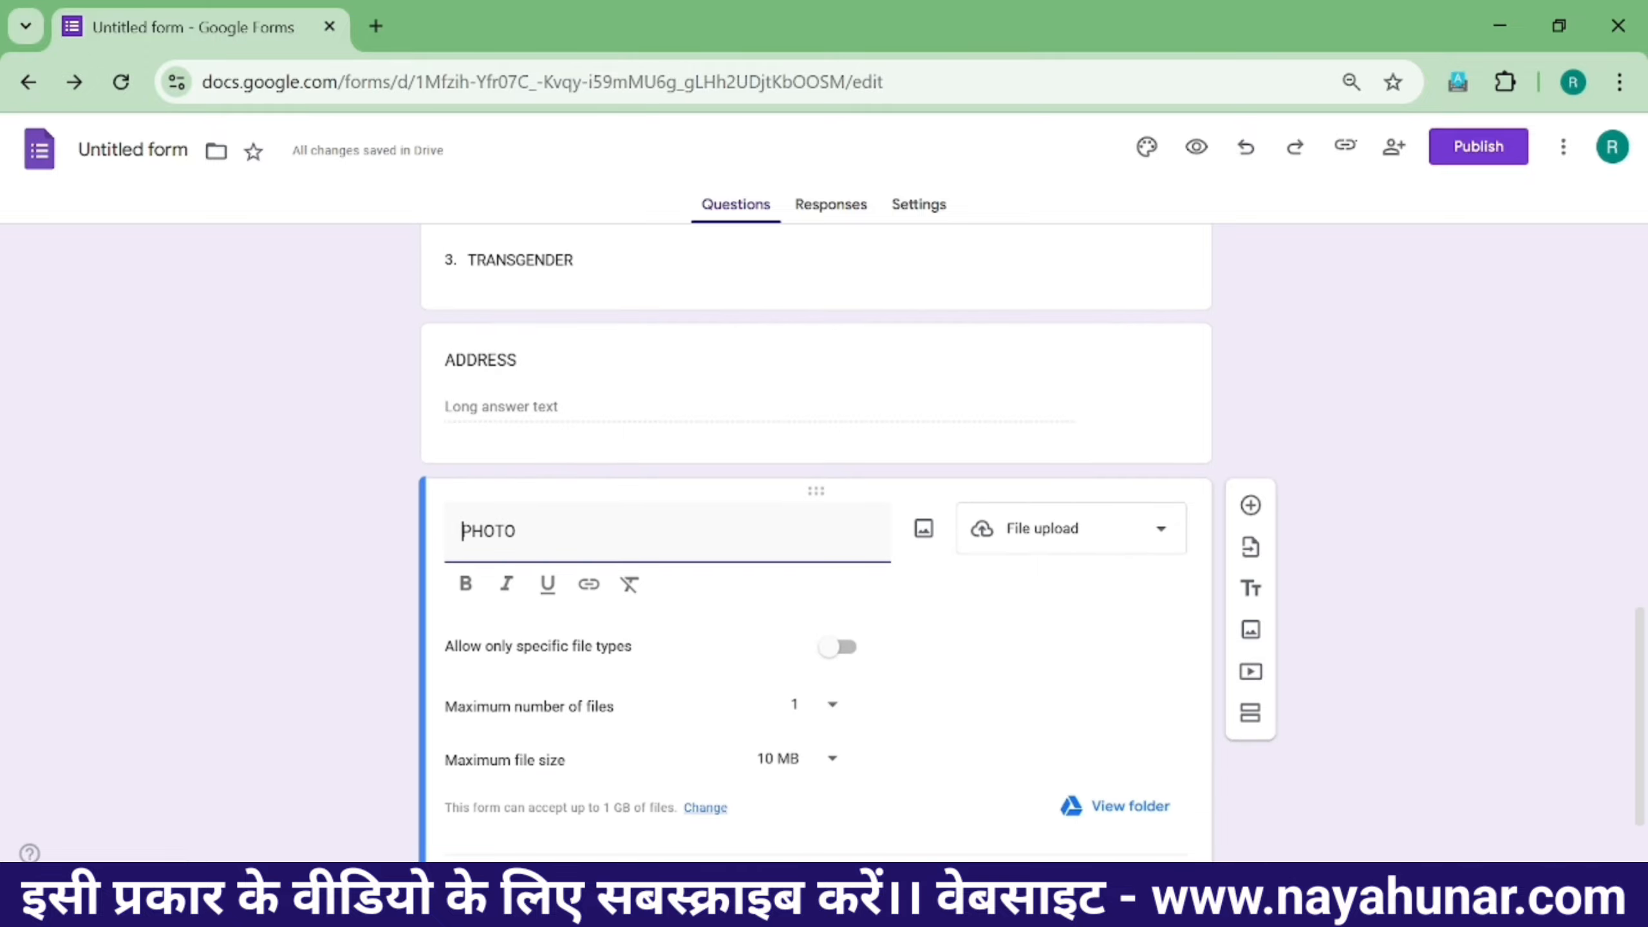
scroll(934, 688, down, 2)
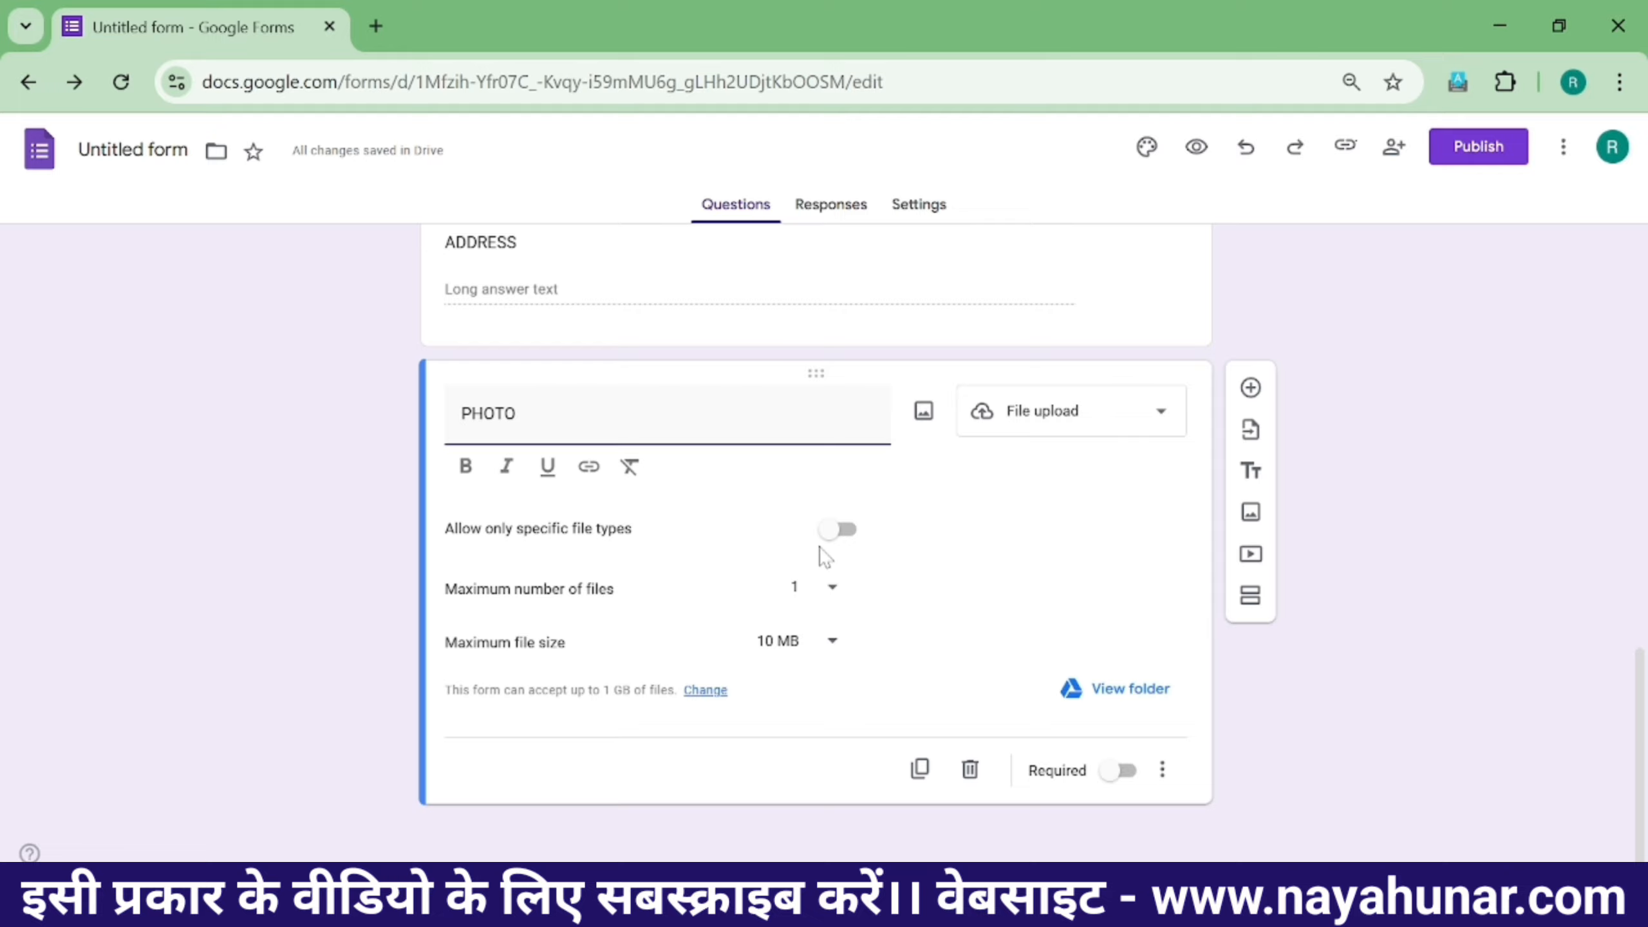
click(836, 529)
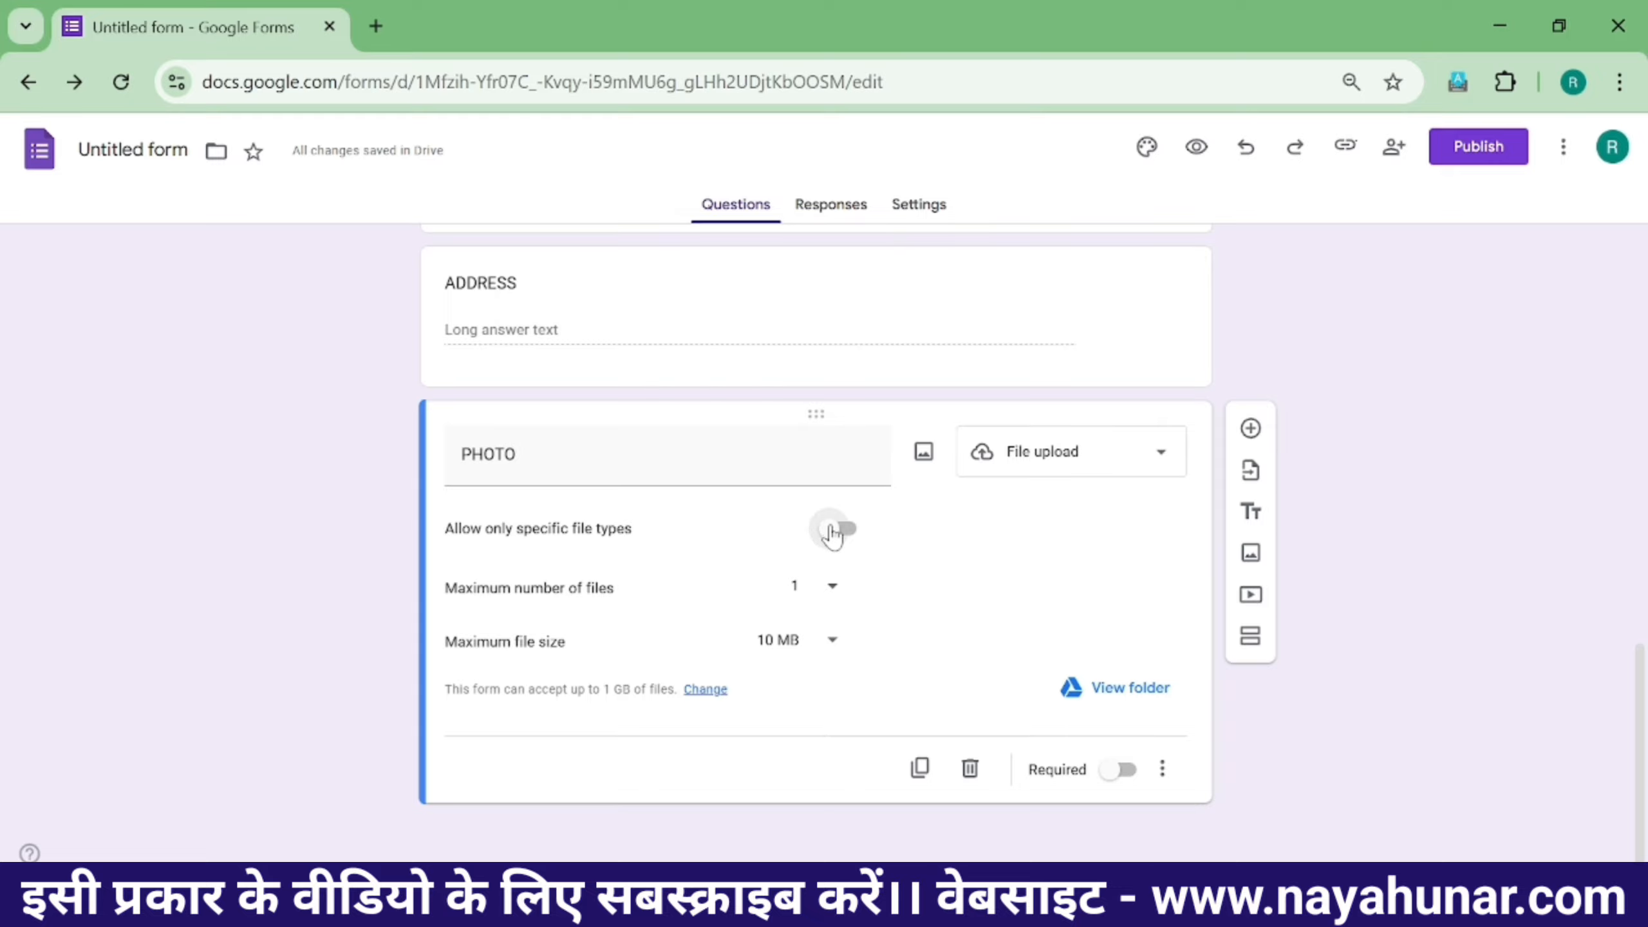
- Limit PHOTO to PDF and Image files, 1 file of at most 1 MB, and make it required
click(835, 529)
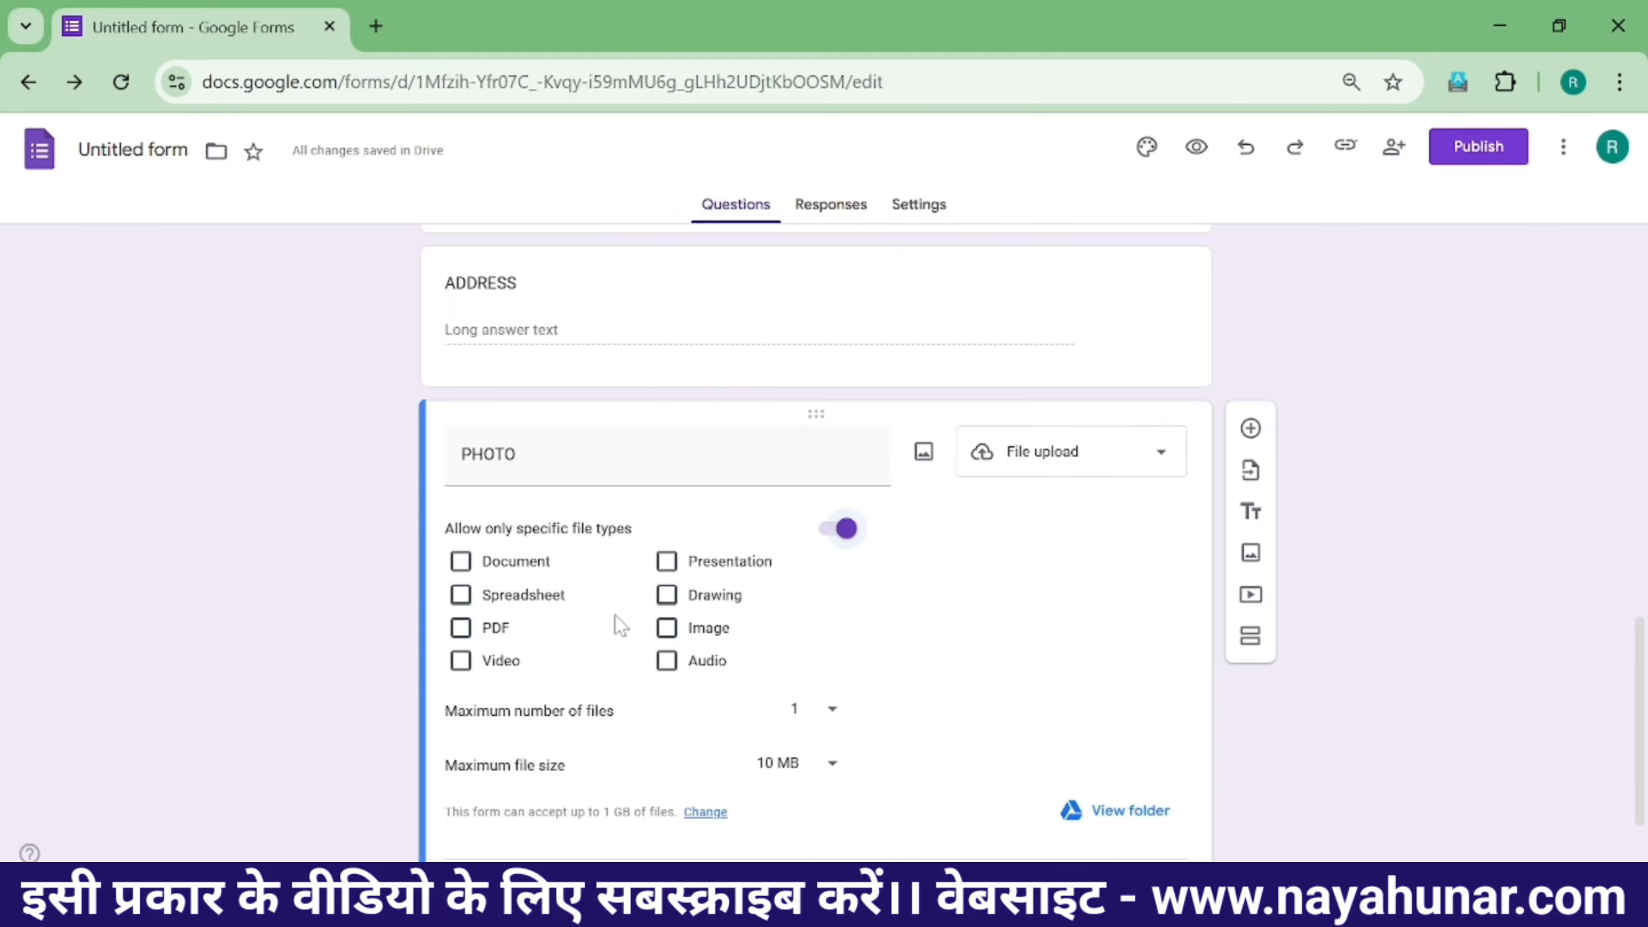
click(461, 628)
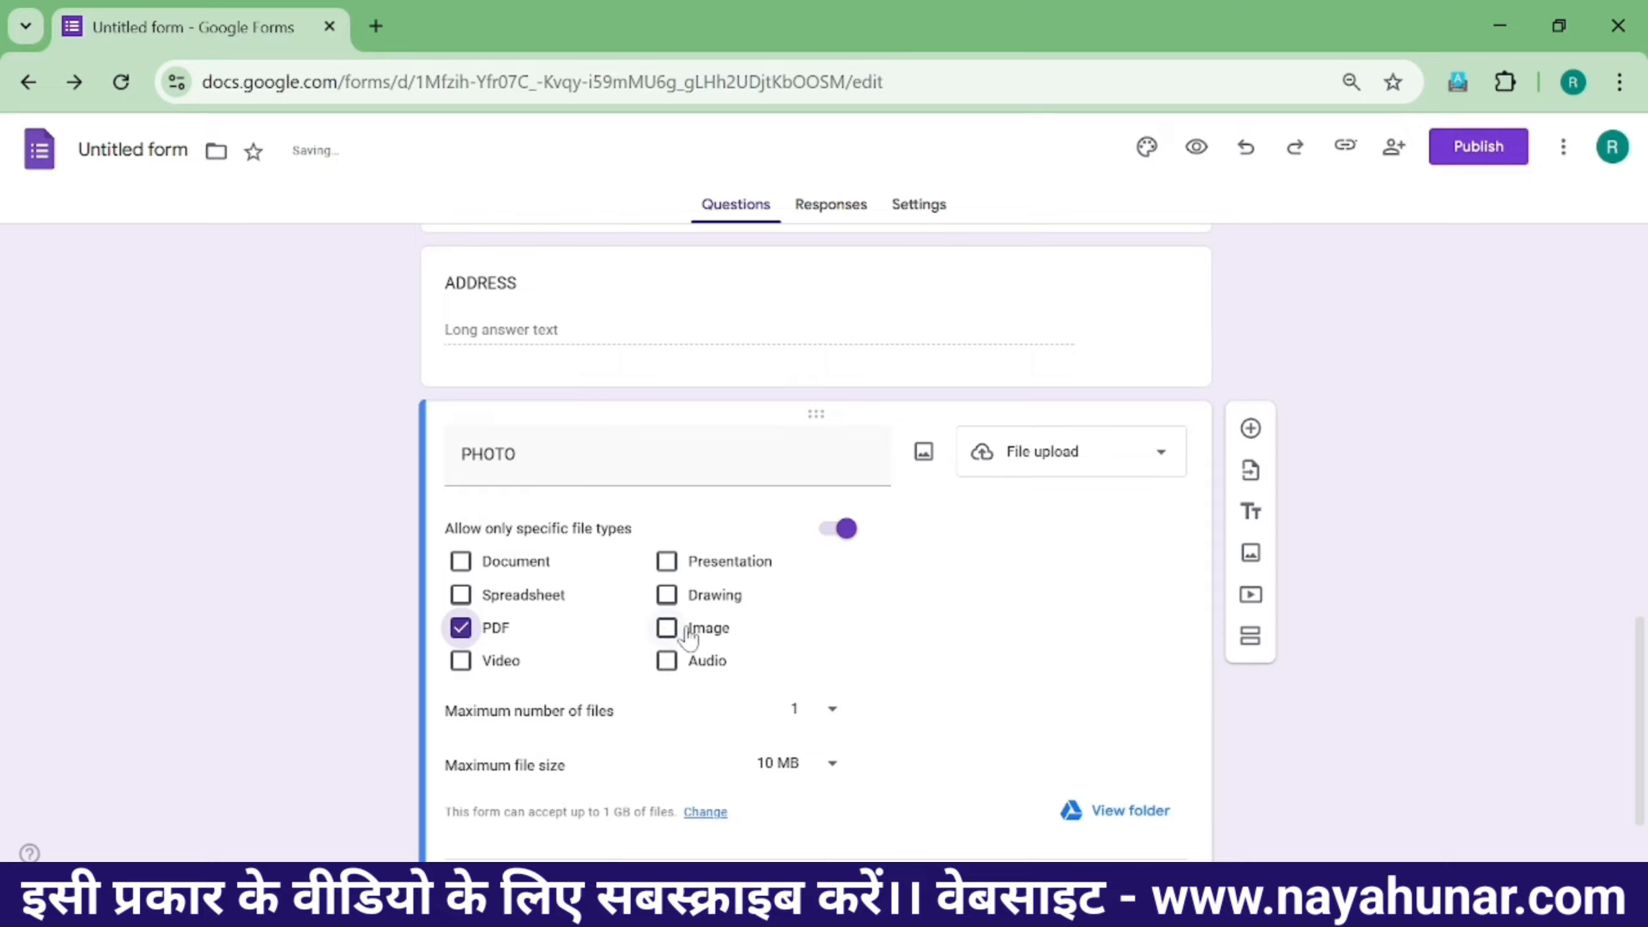
click(667, 629)
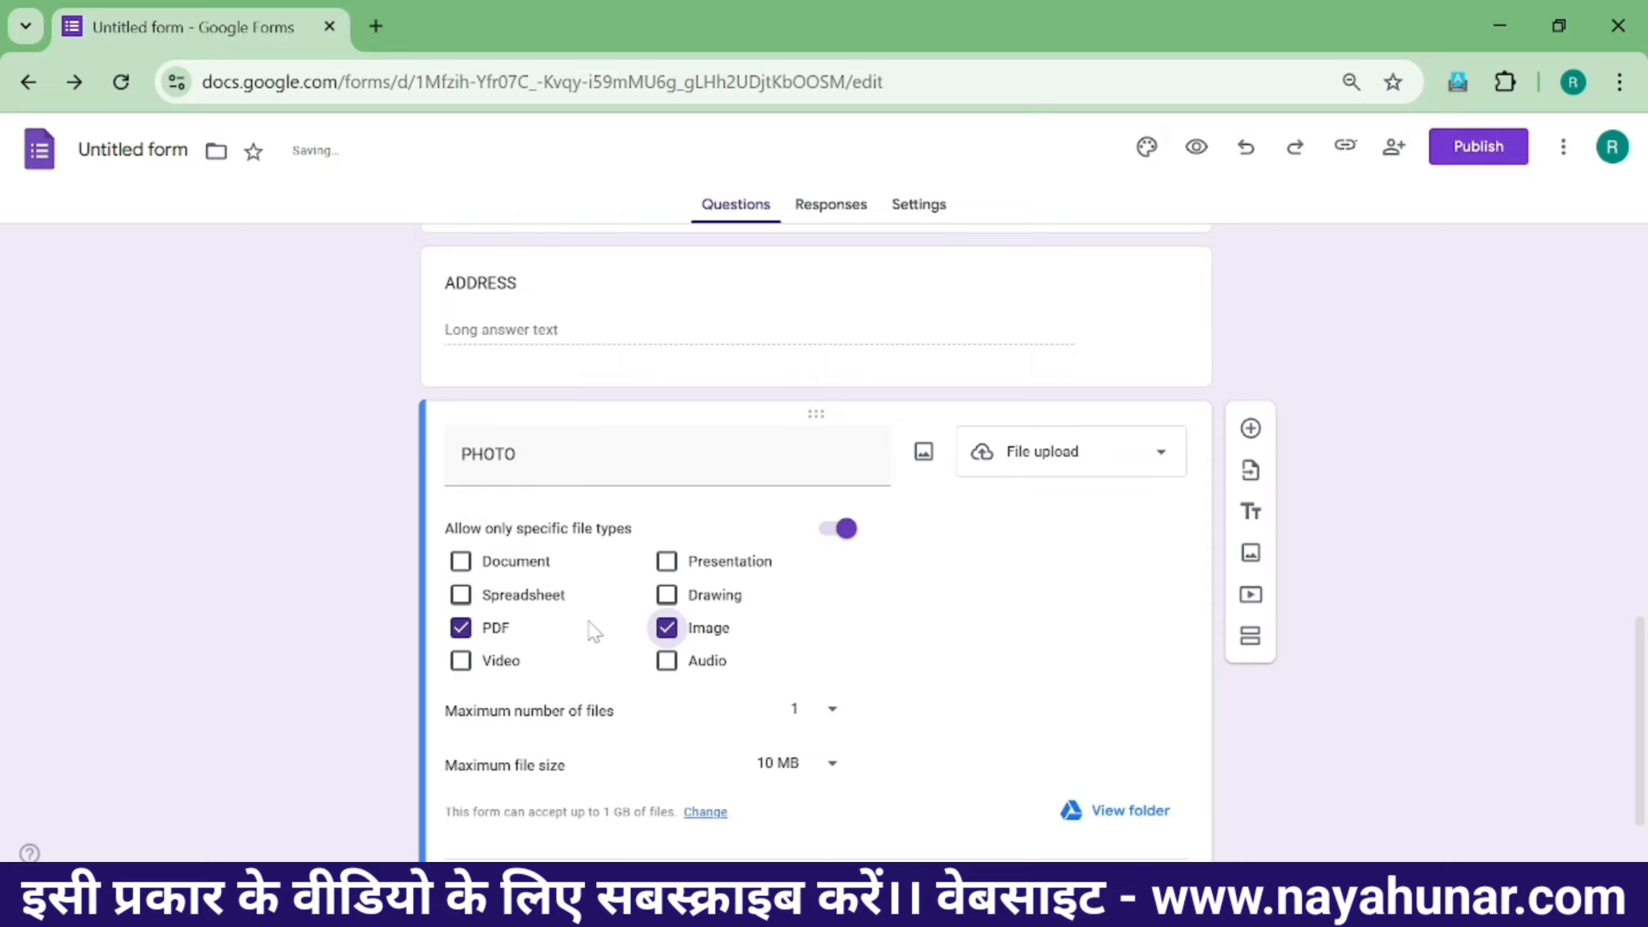
scroll(682, 687, down, 2)
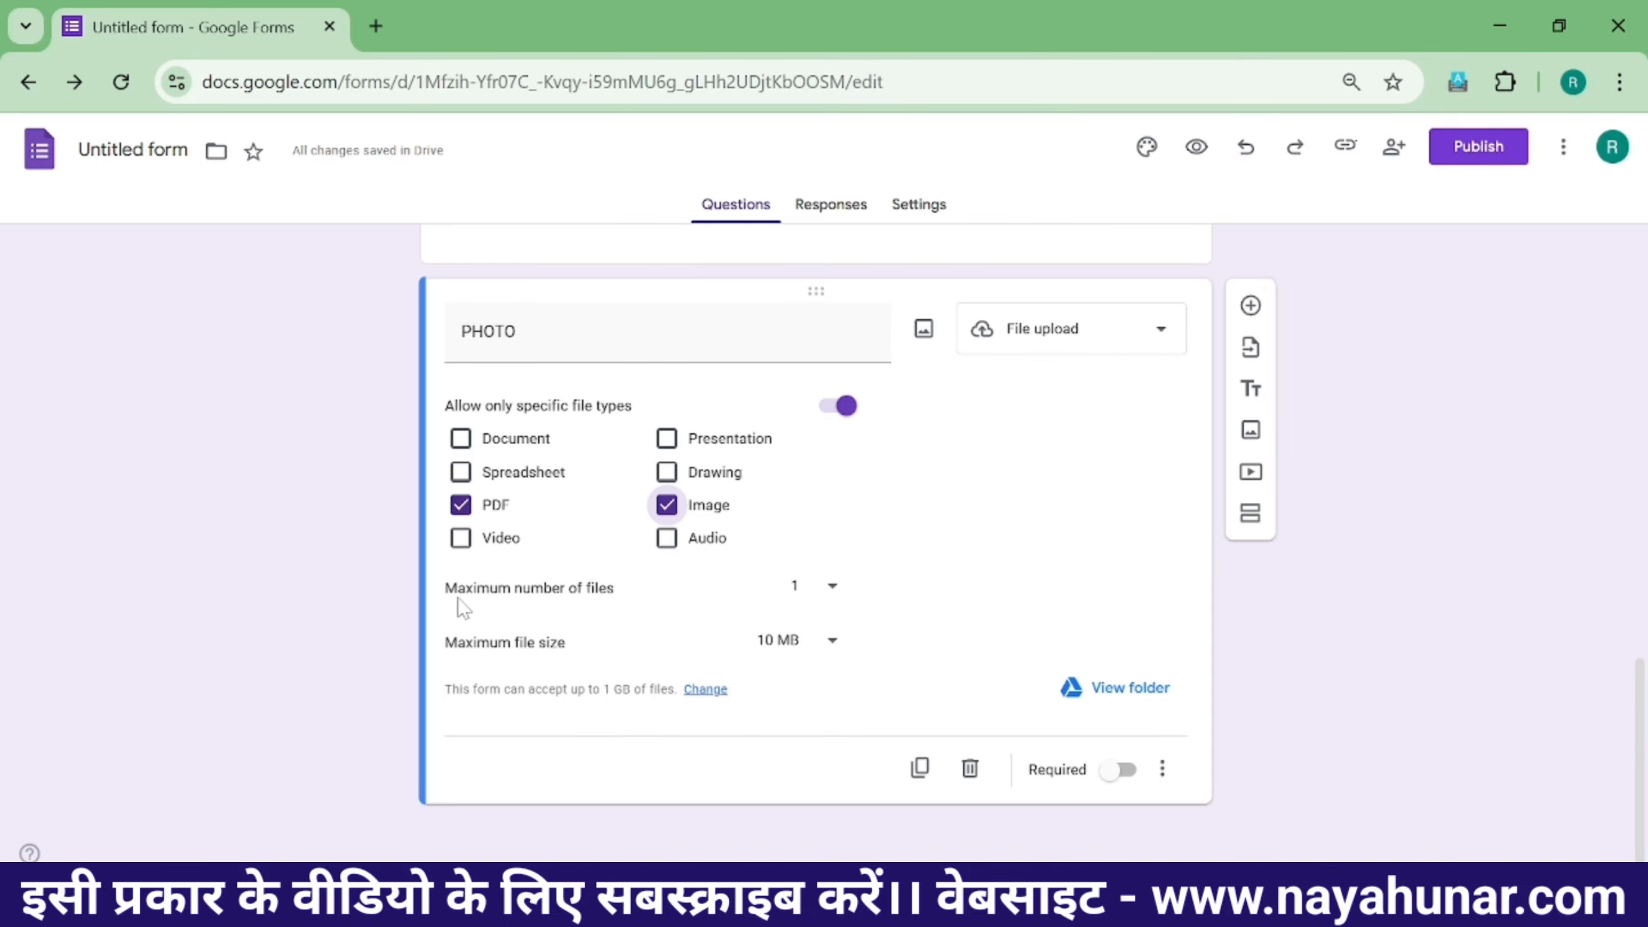
click(830, 602)
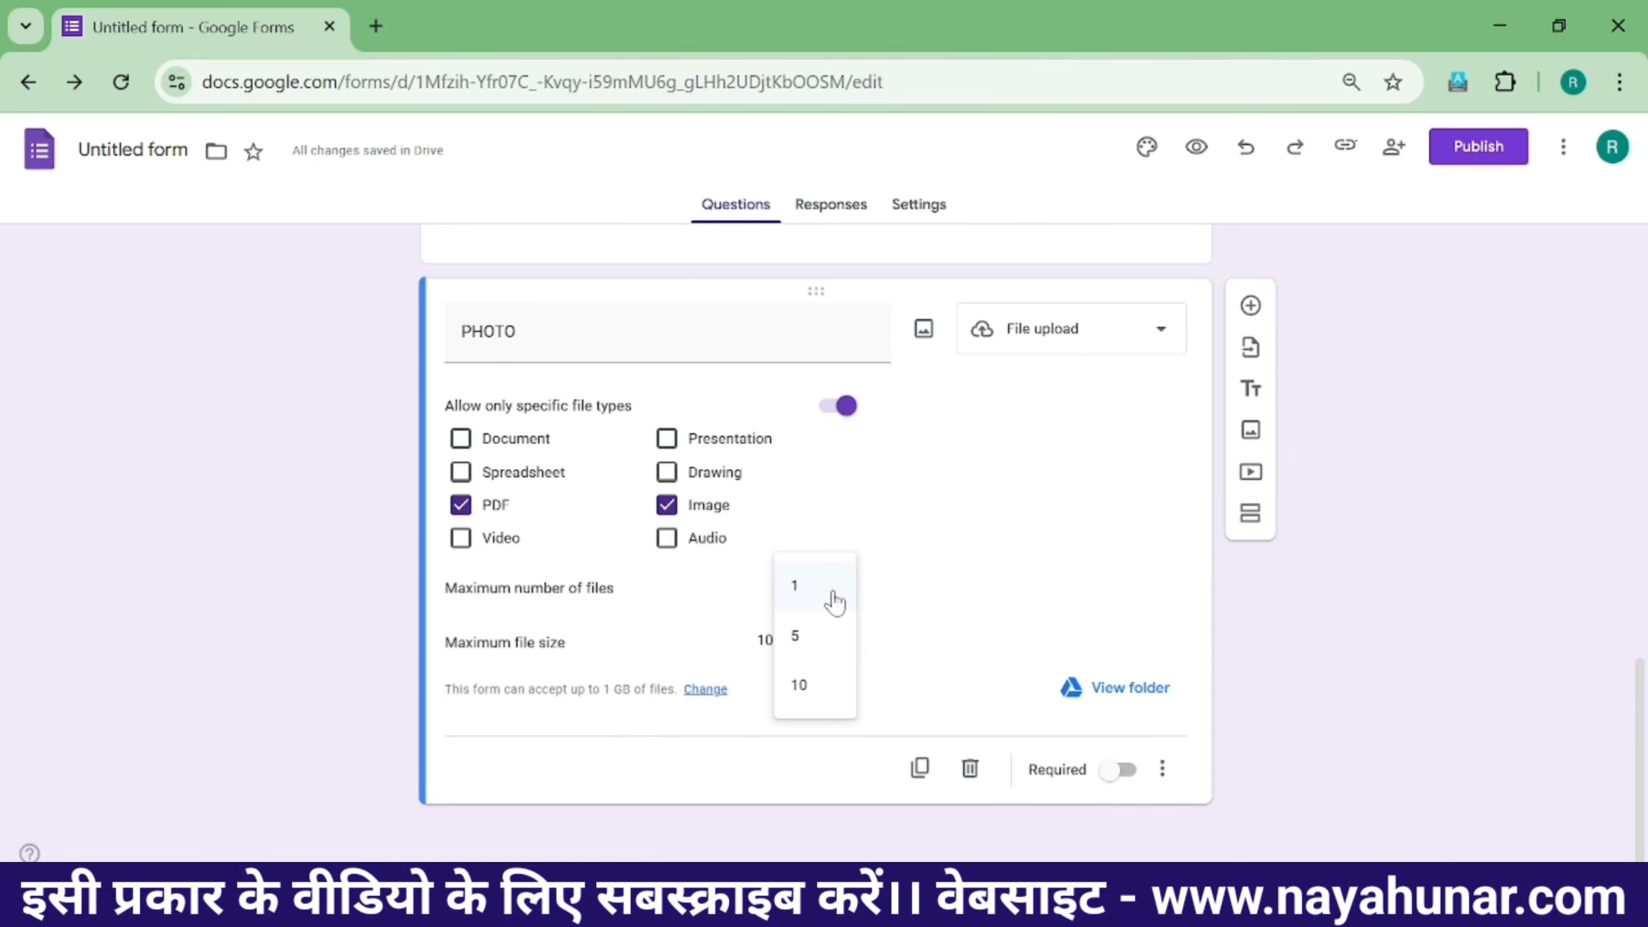
click(945, 591)
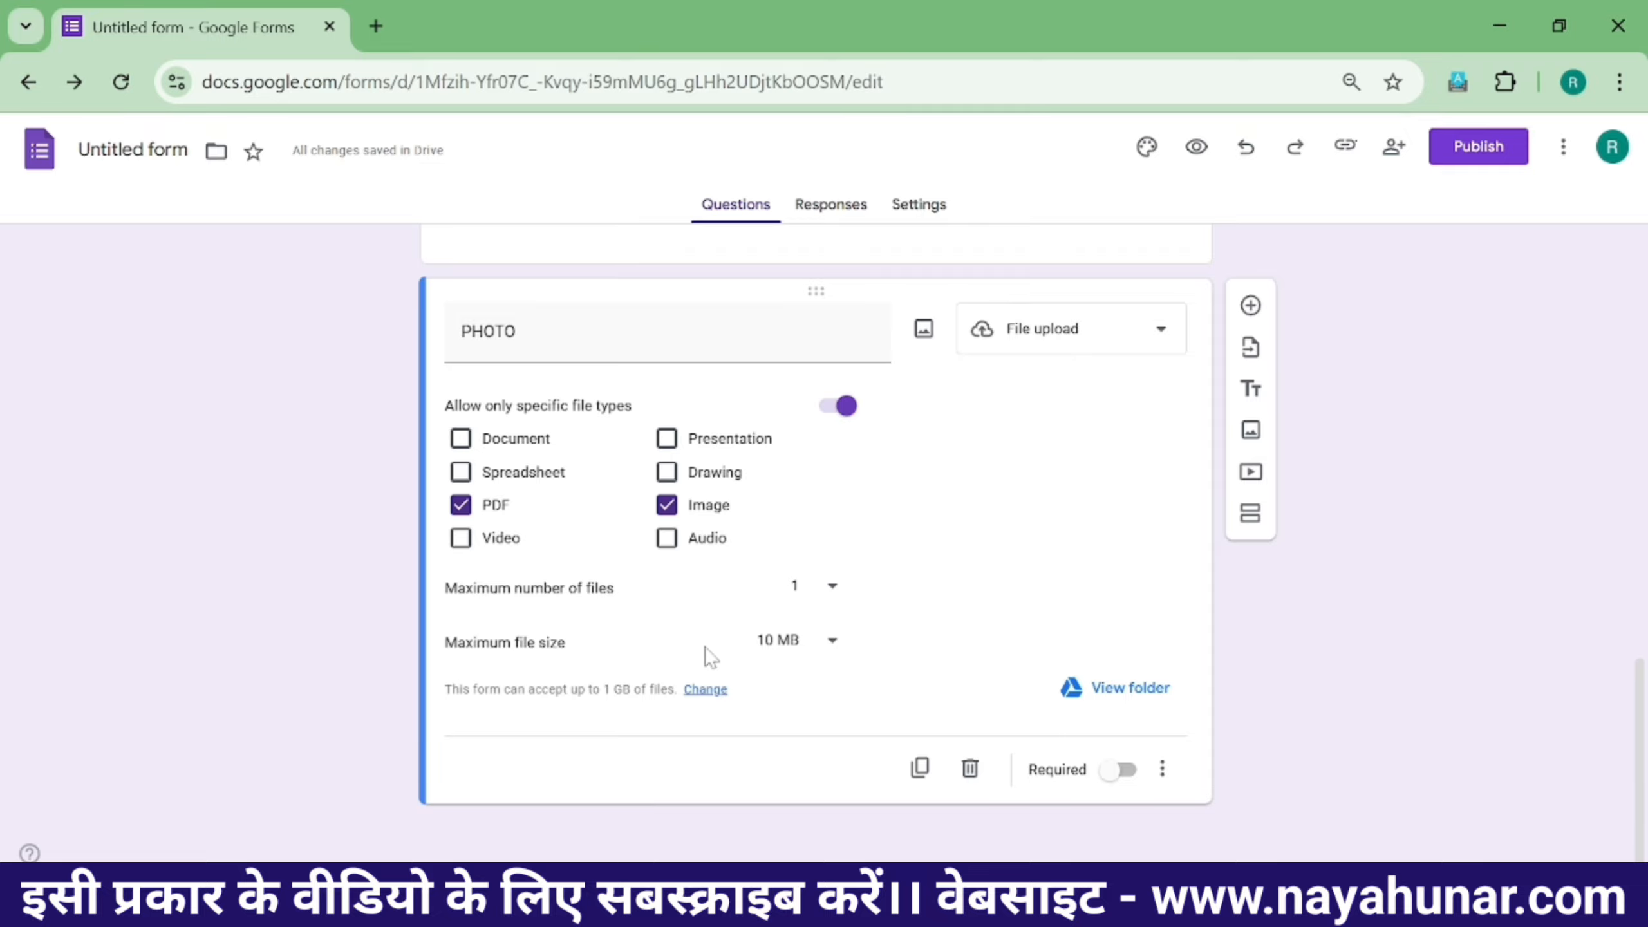
click(801, 652)
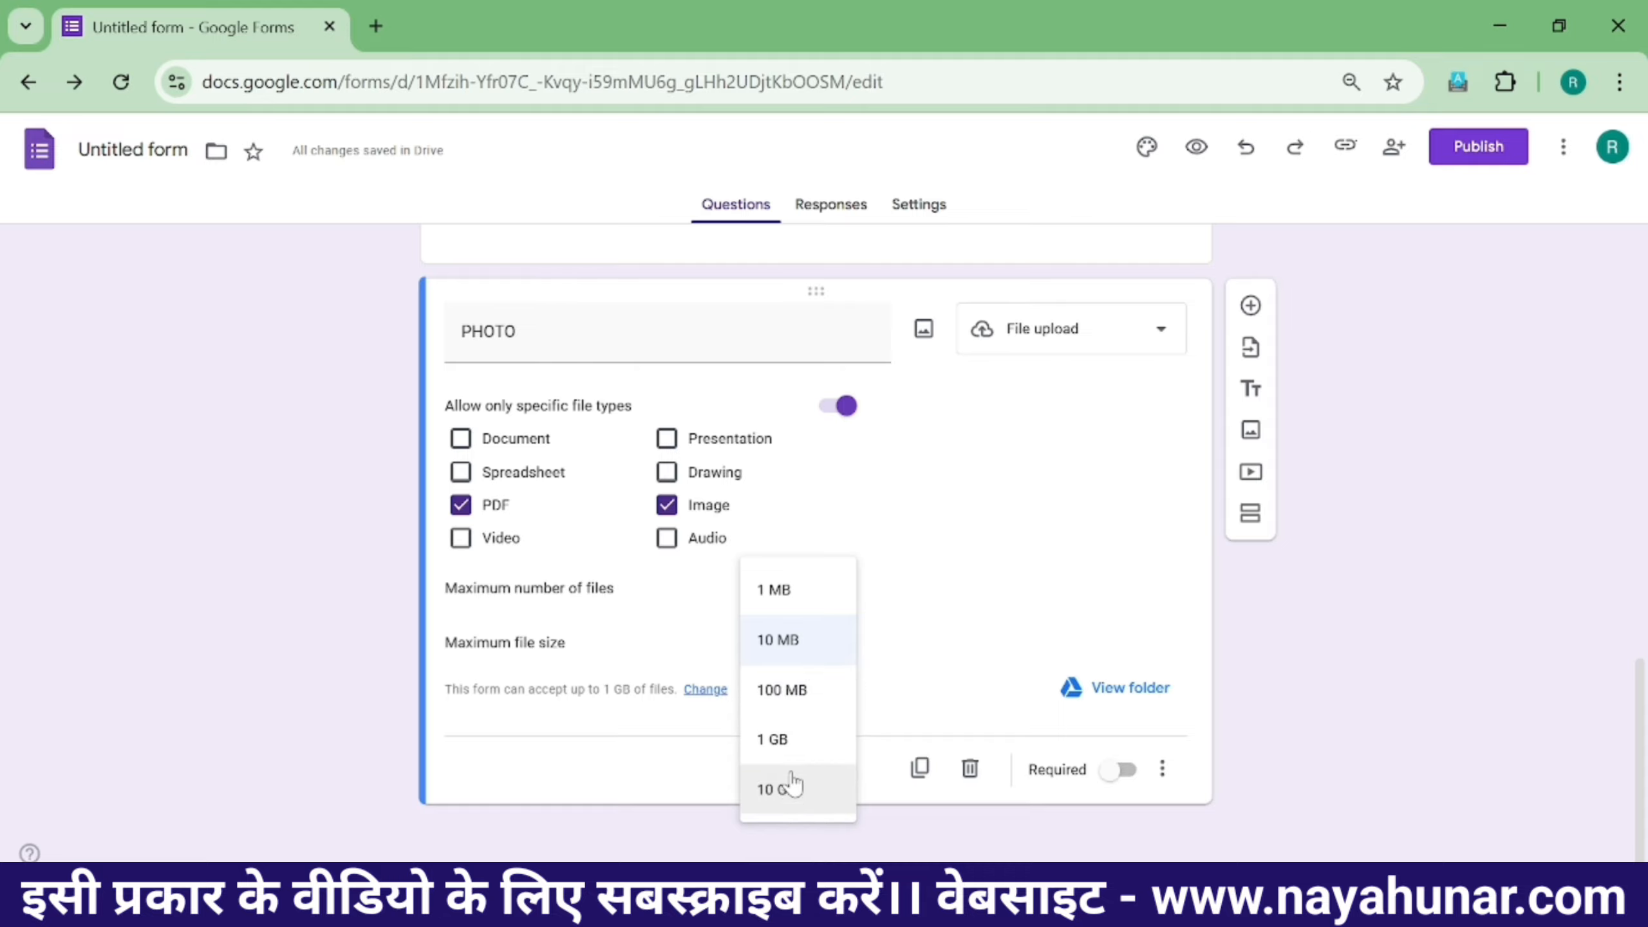
click(797, 613)
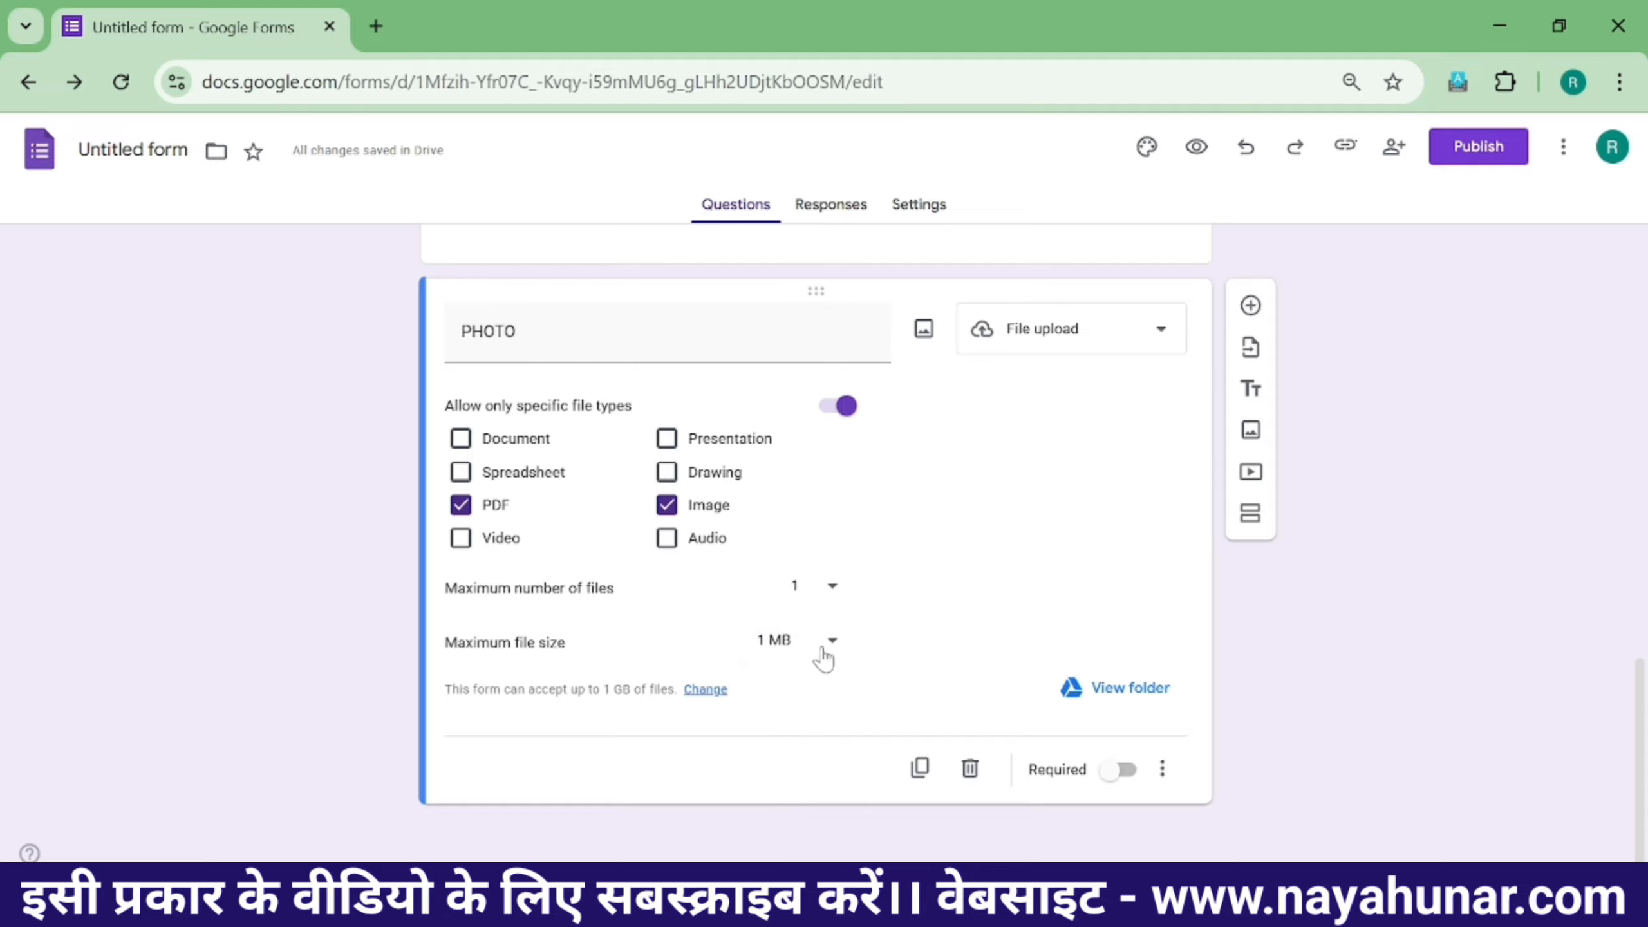
click(1120, 772)
- Mark the GENDER and ADHAR NUMBER questions as required
scroll(1048, 627, up, 6)
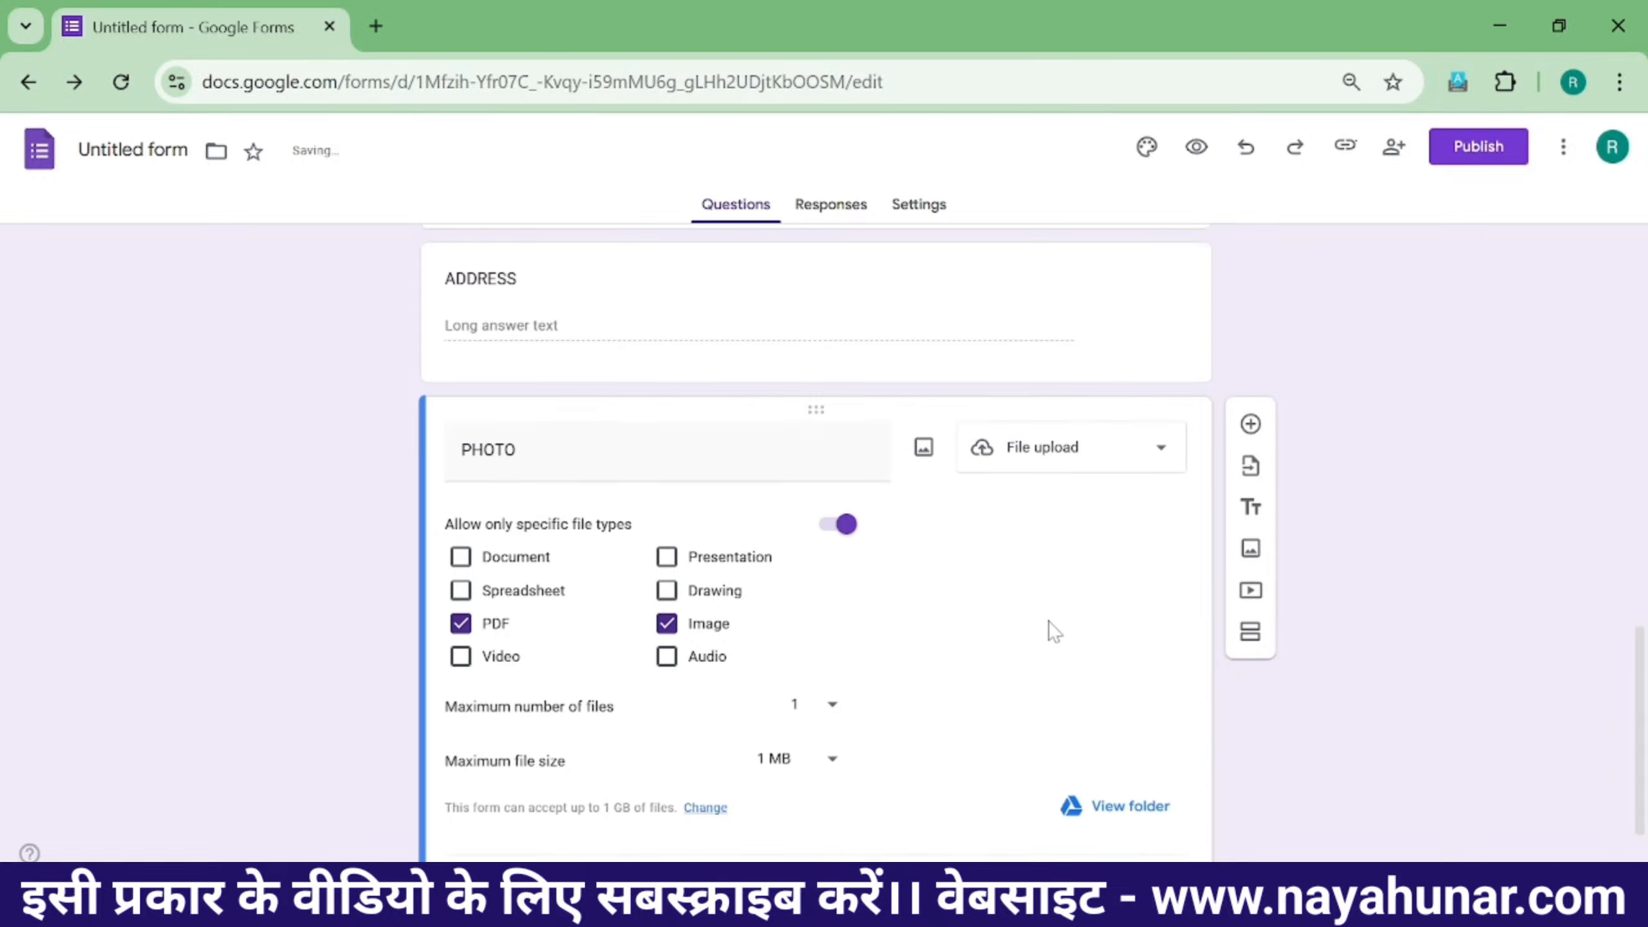
click(945, 574)
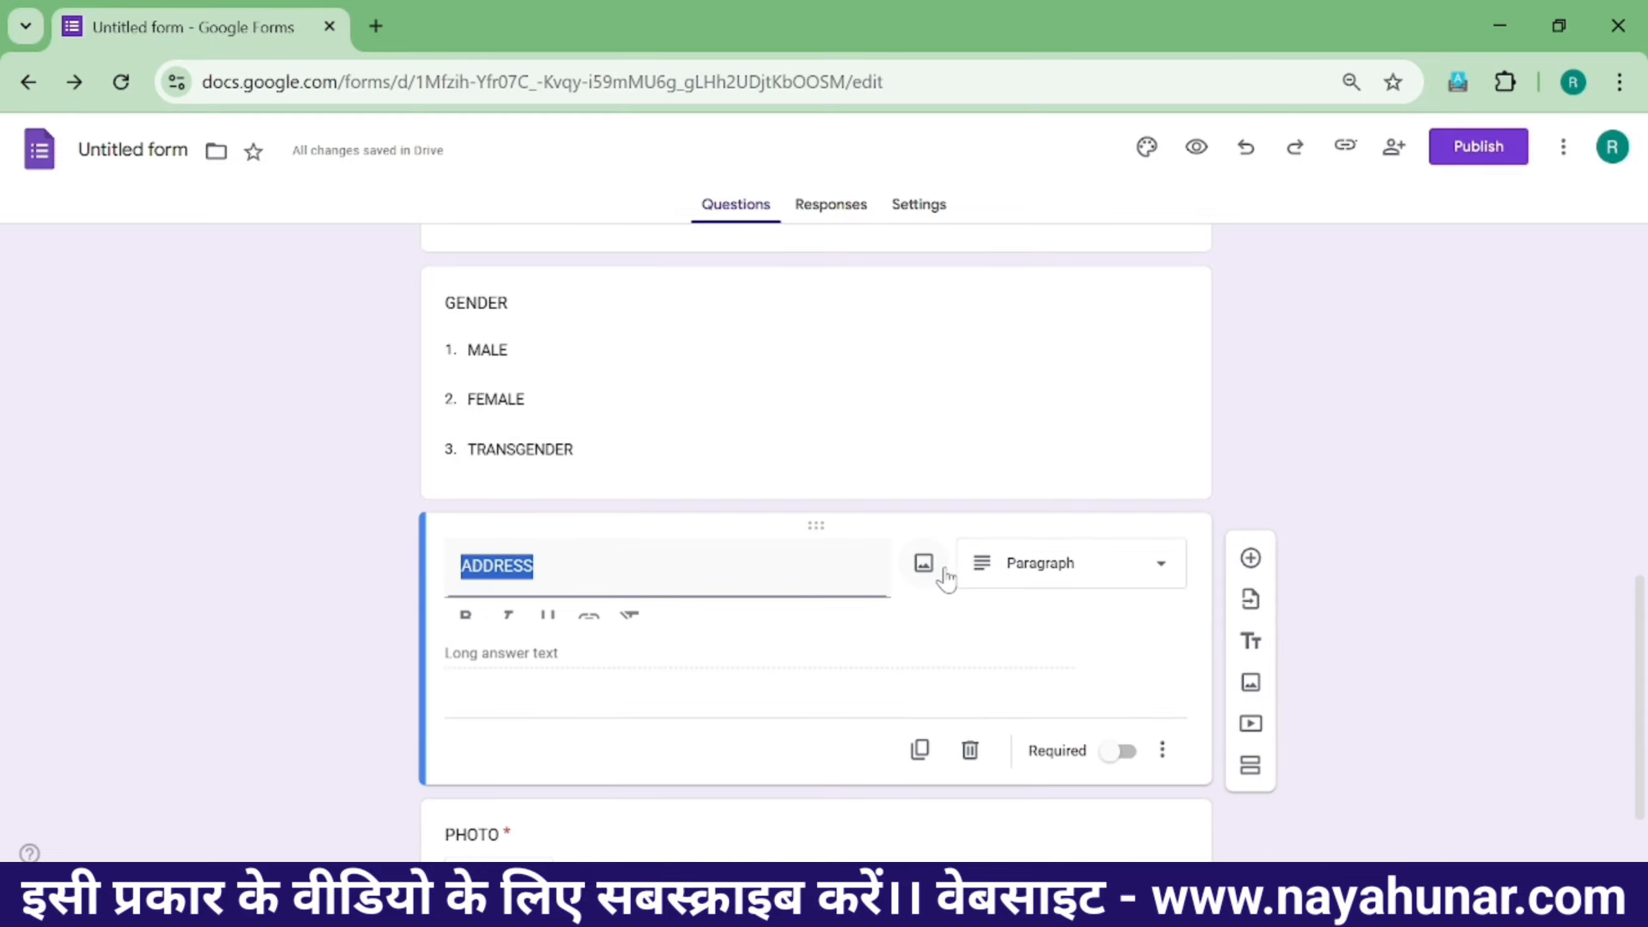
scroll(900, 585, up, 4)
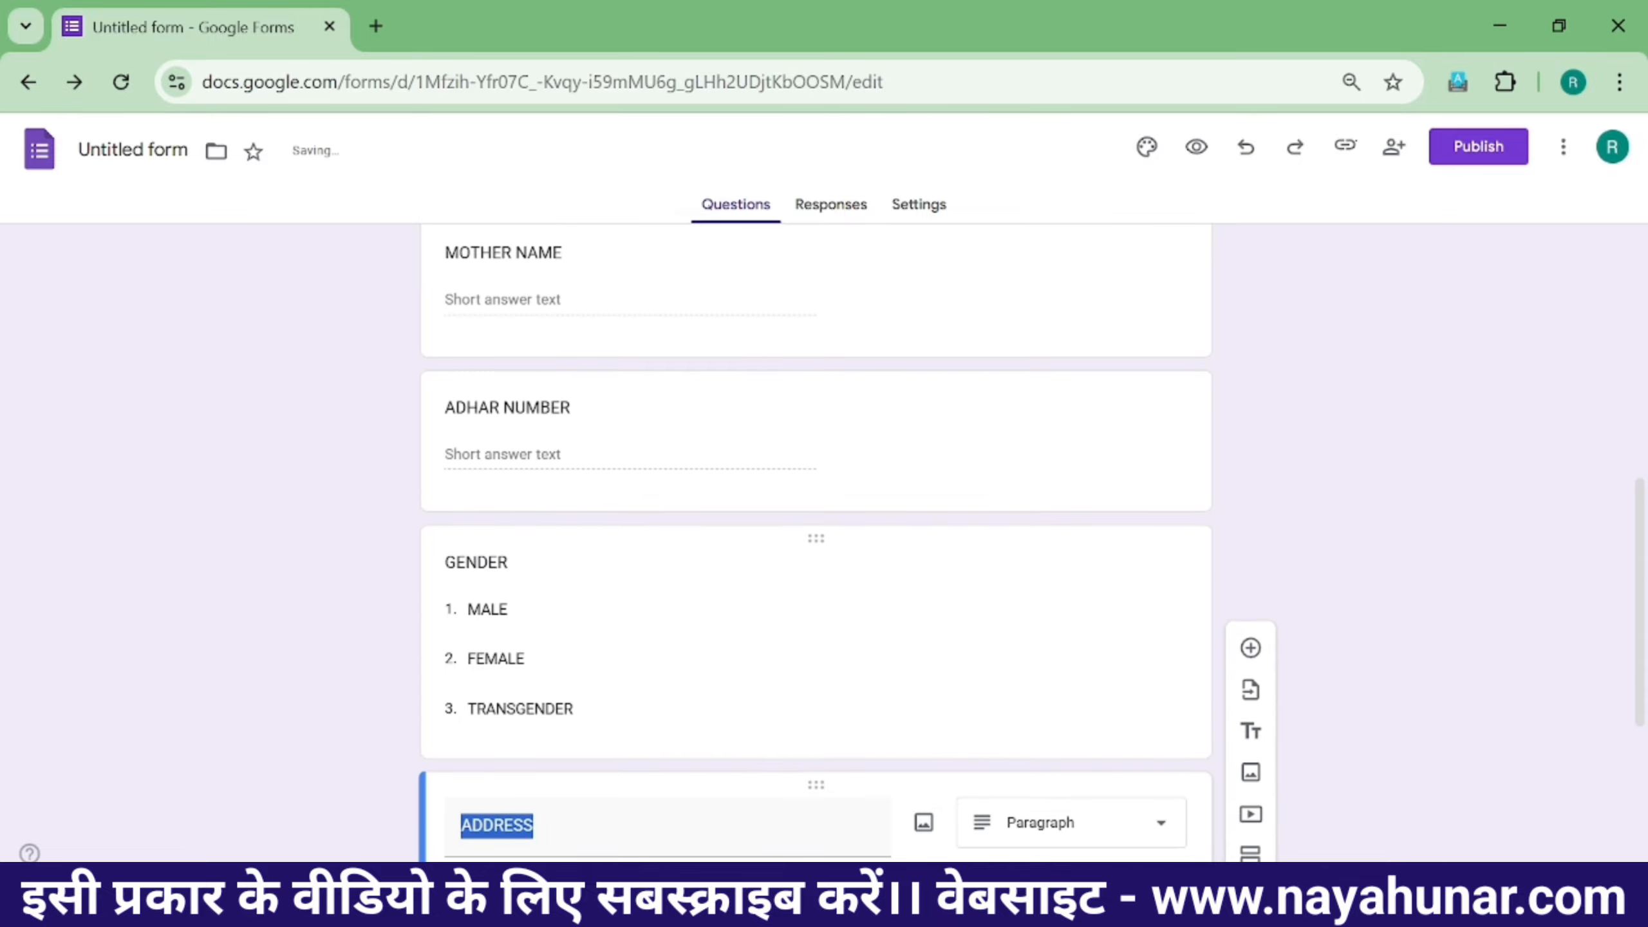
click(900, 584)
scroll(1116, 649, down, 2)
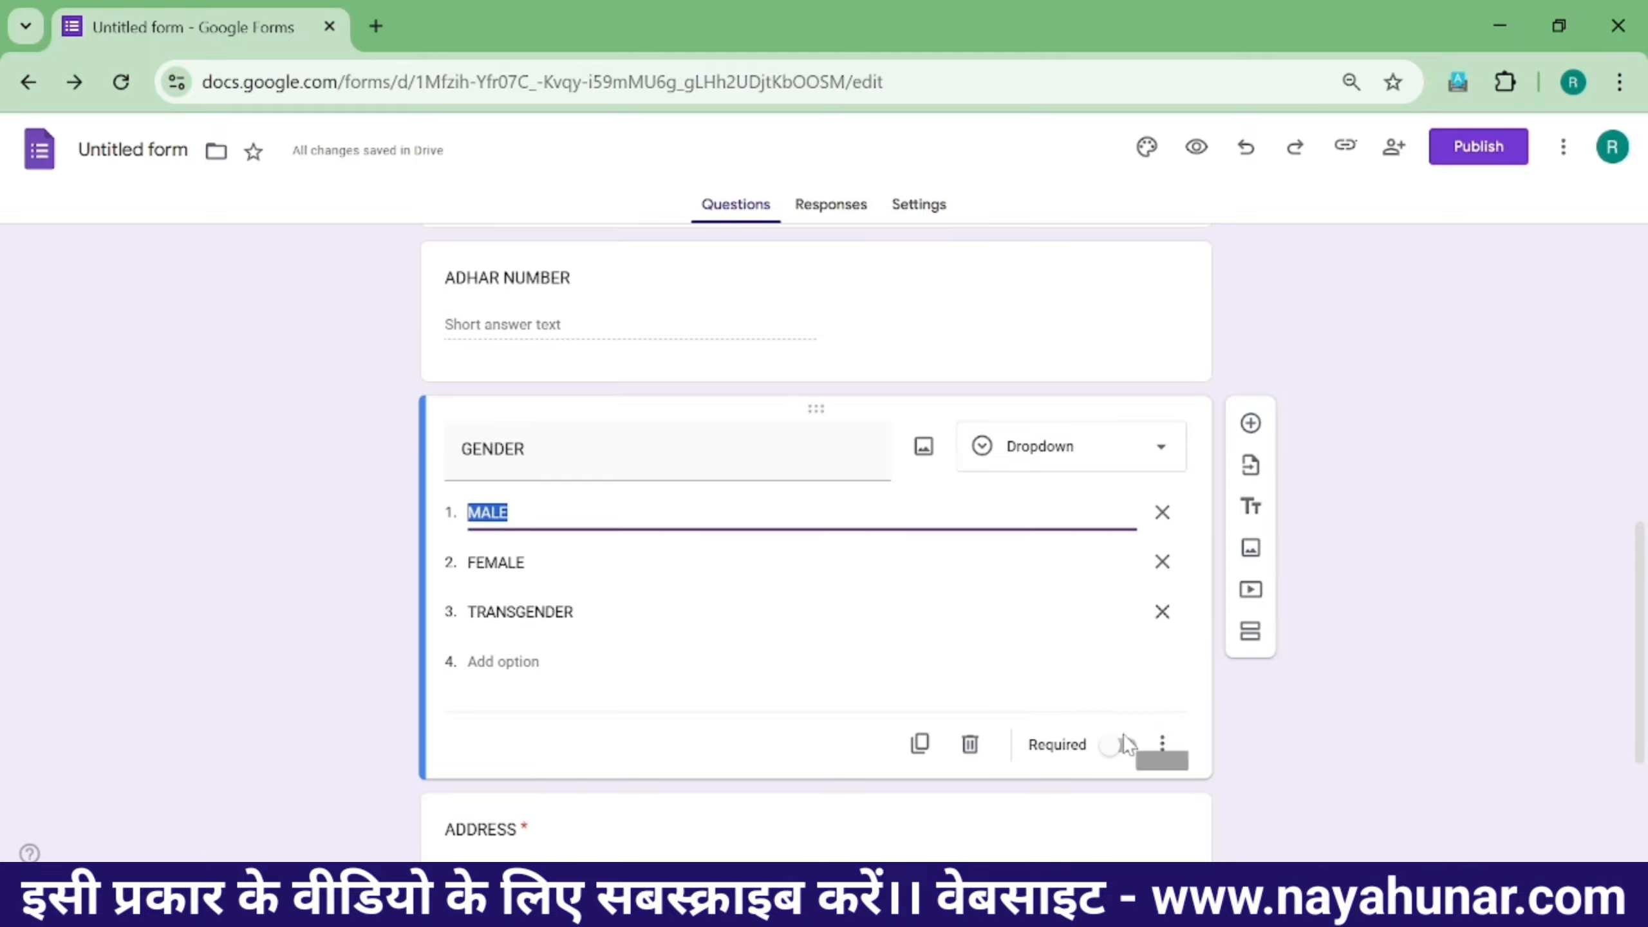
click(1118, 745)
scroll(1004, 625, up, 4)
click(827, 570)
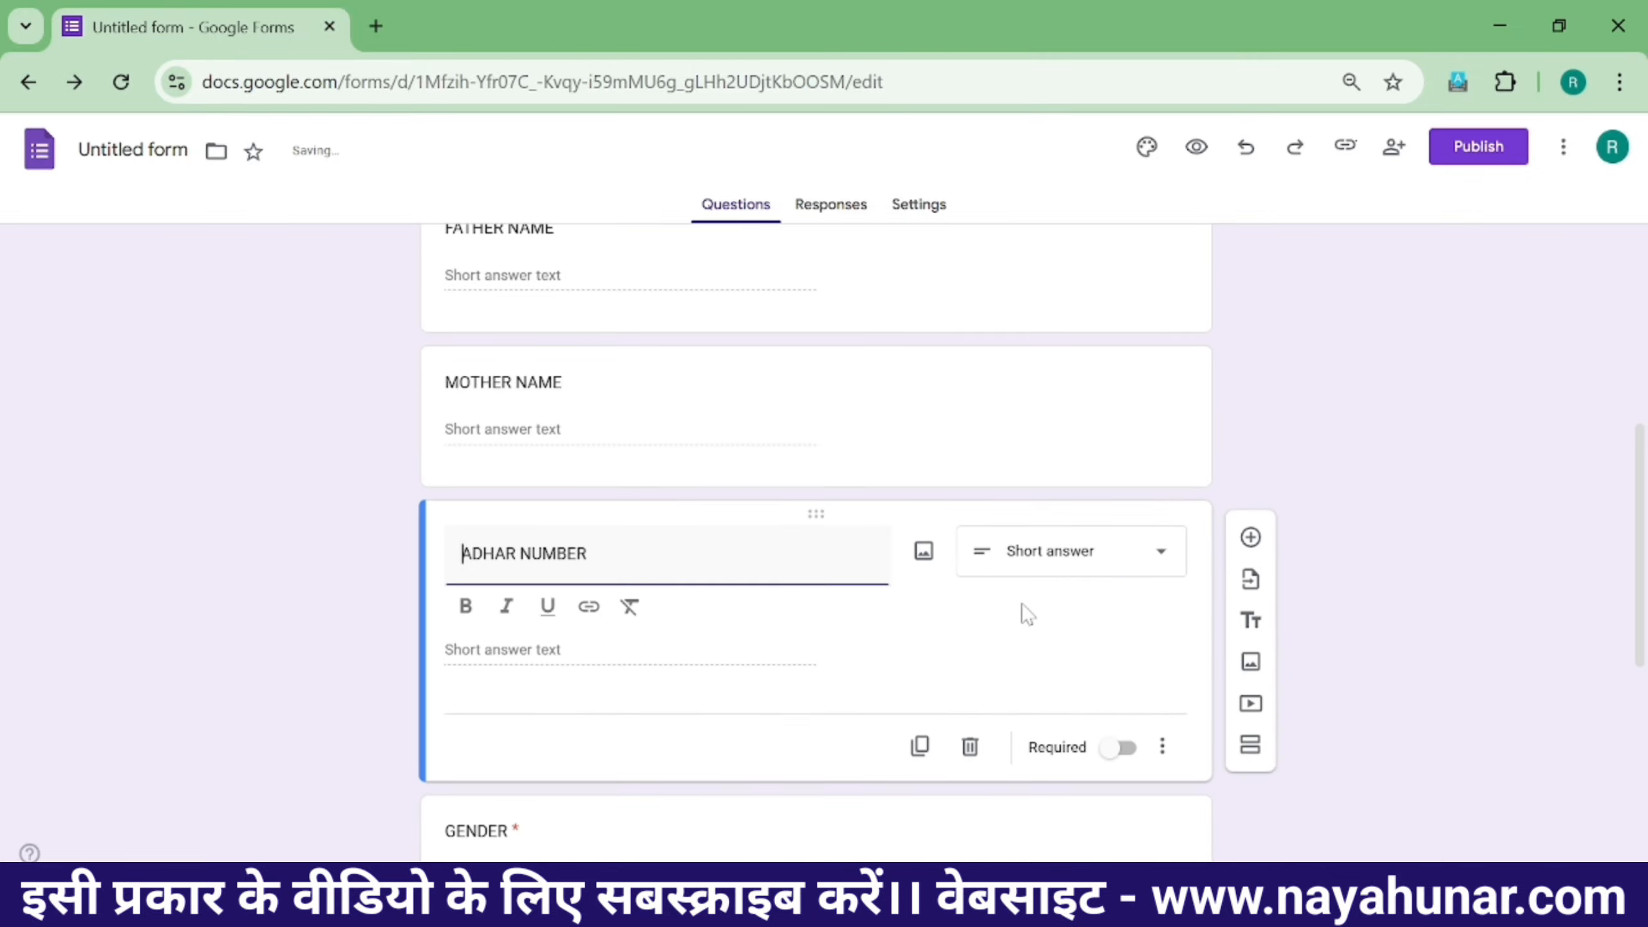
click(1103, 759)
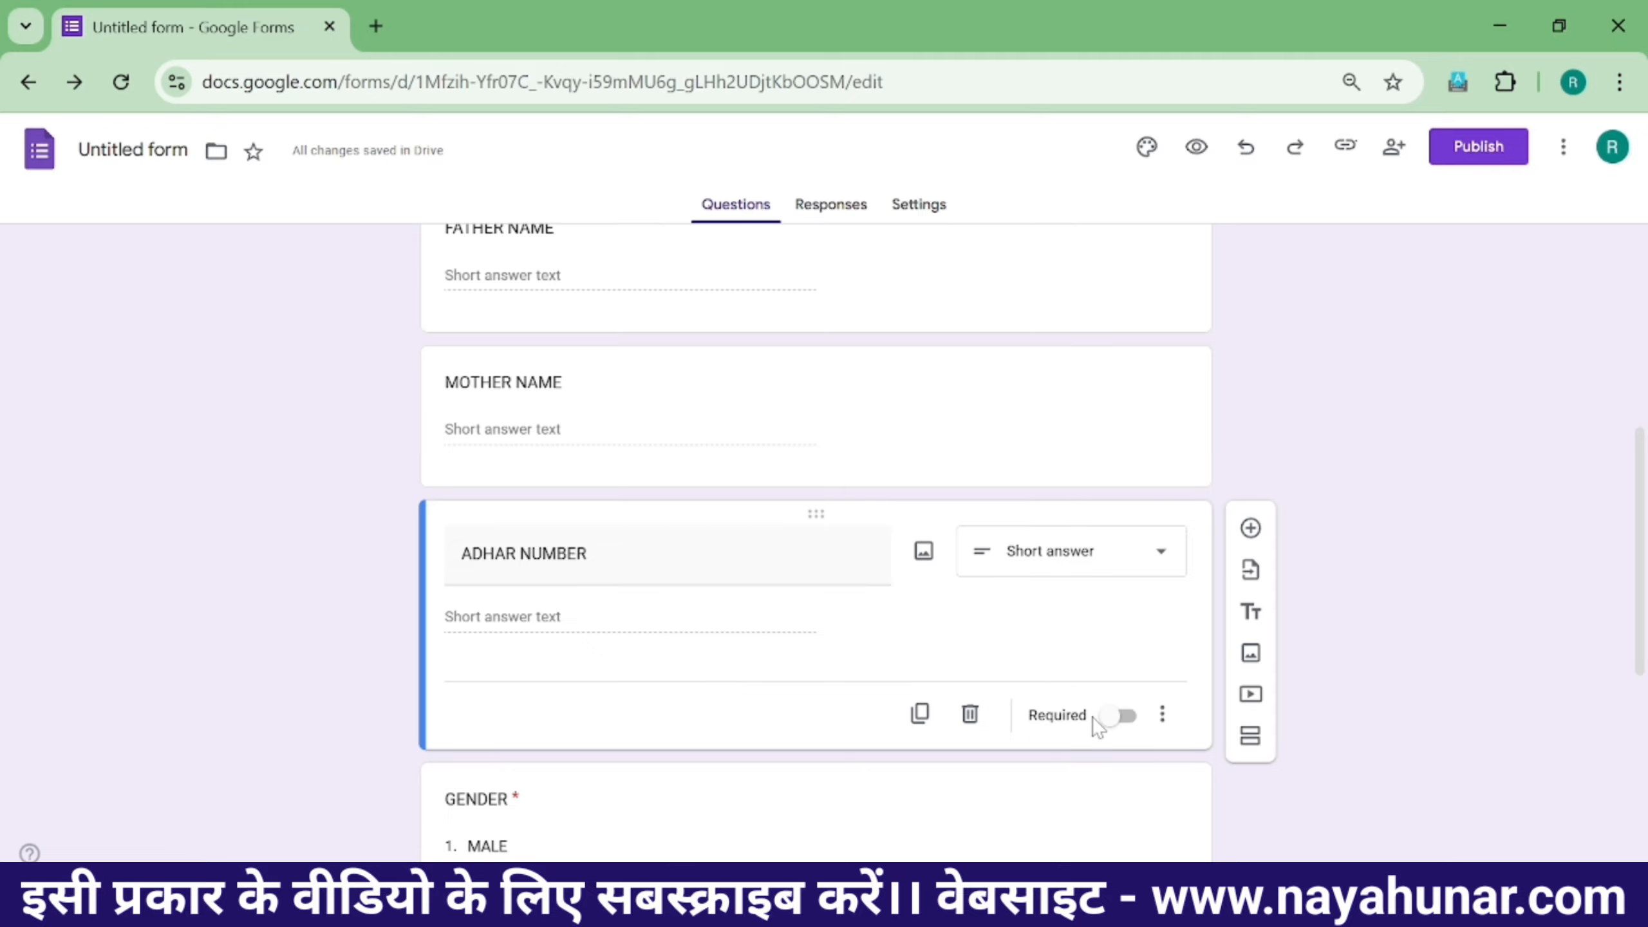
click(1117, 715)
- Mark the MOTHER NAME and FATHER NAME questions as required
scroll(923, 589, up, 2)
click(824, 554)
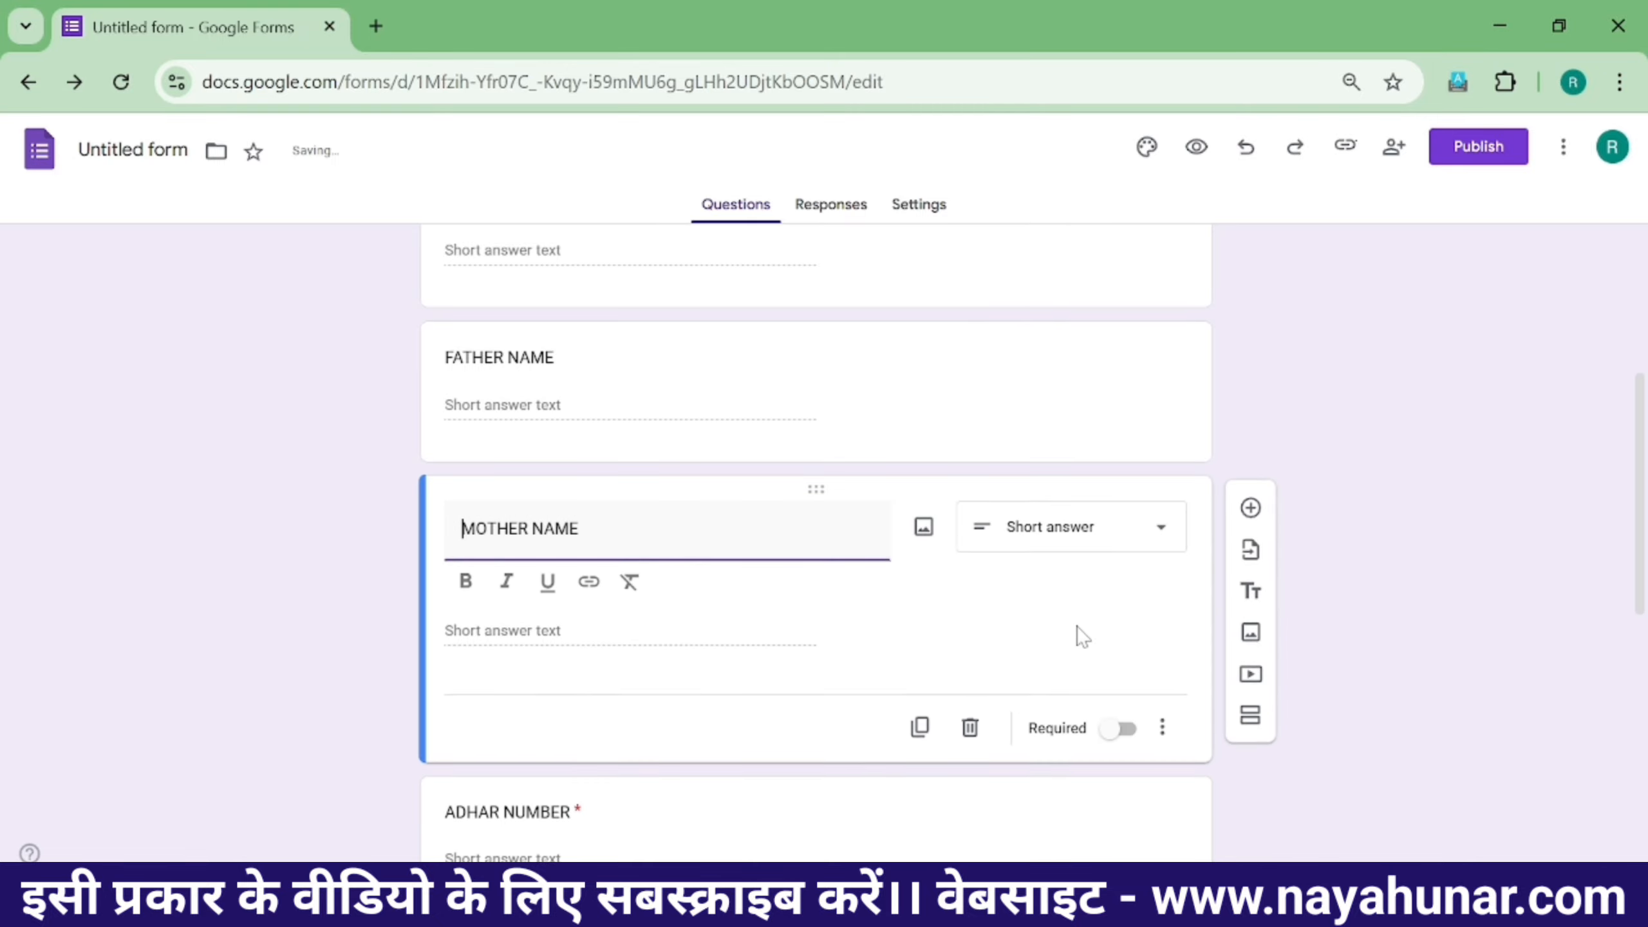
click(1121, 732)
scroll(710, 526, up, 2)
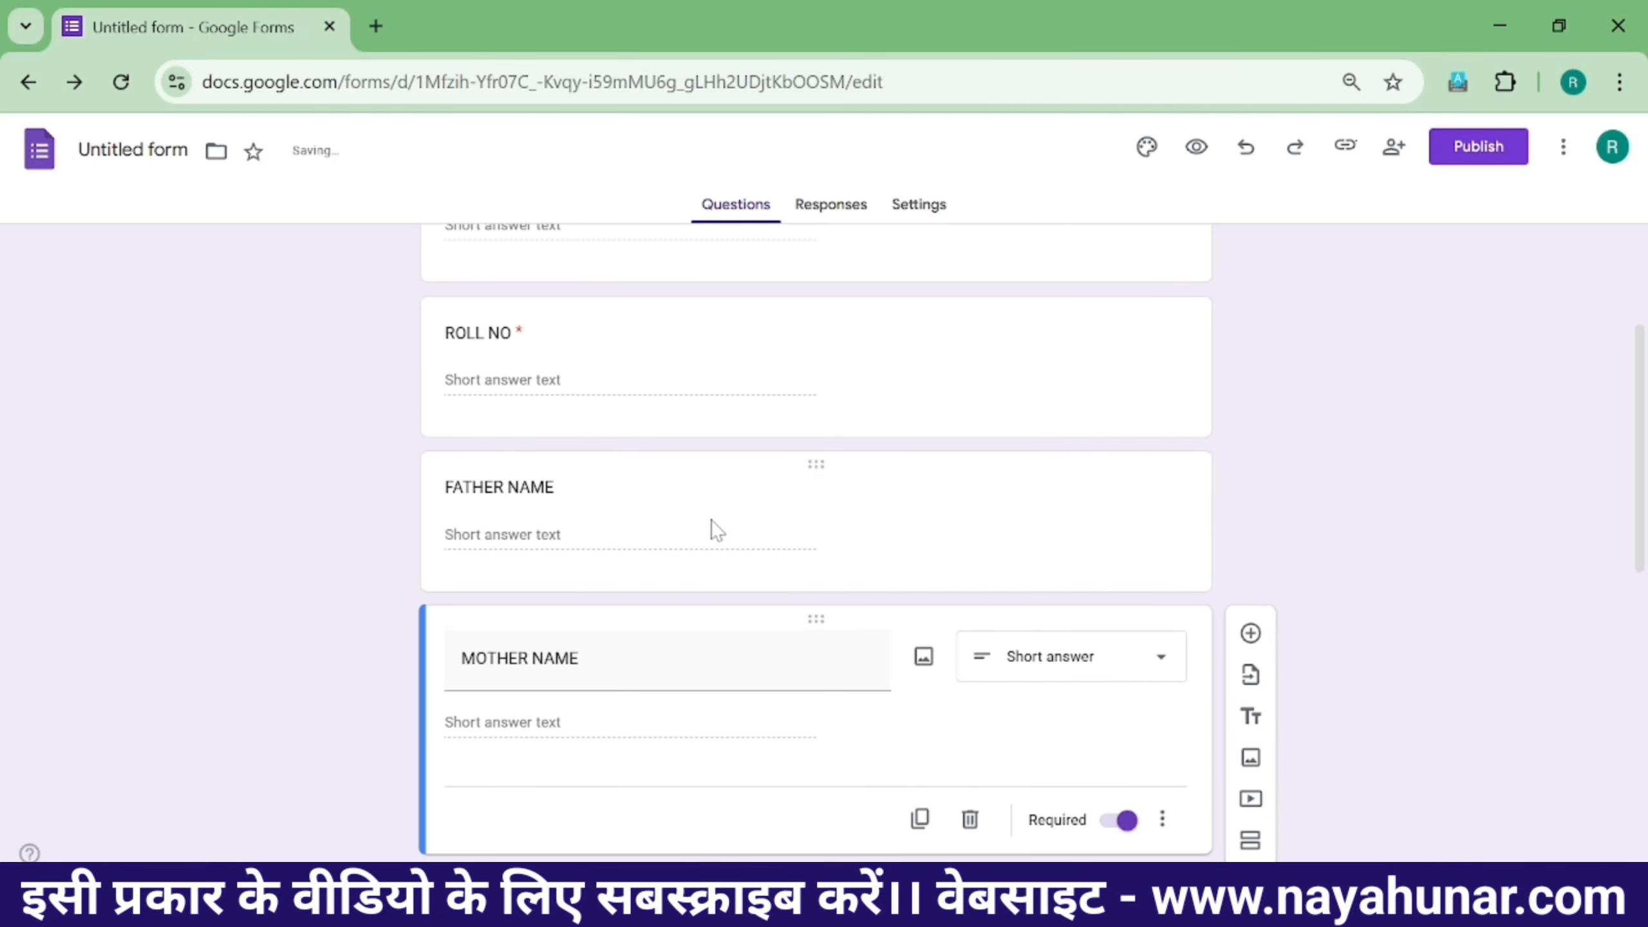
click(714, 529)
scroll(902, 573, up, 2)
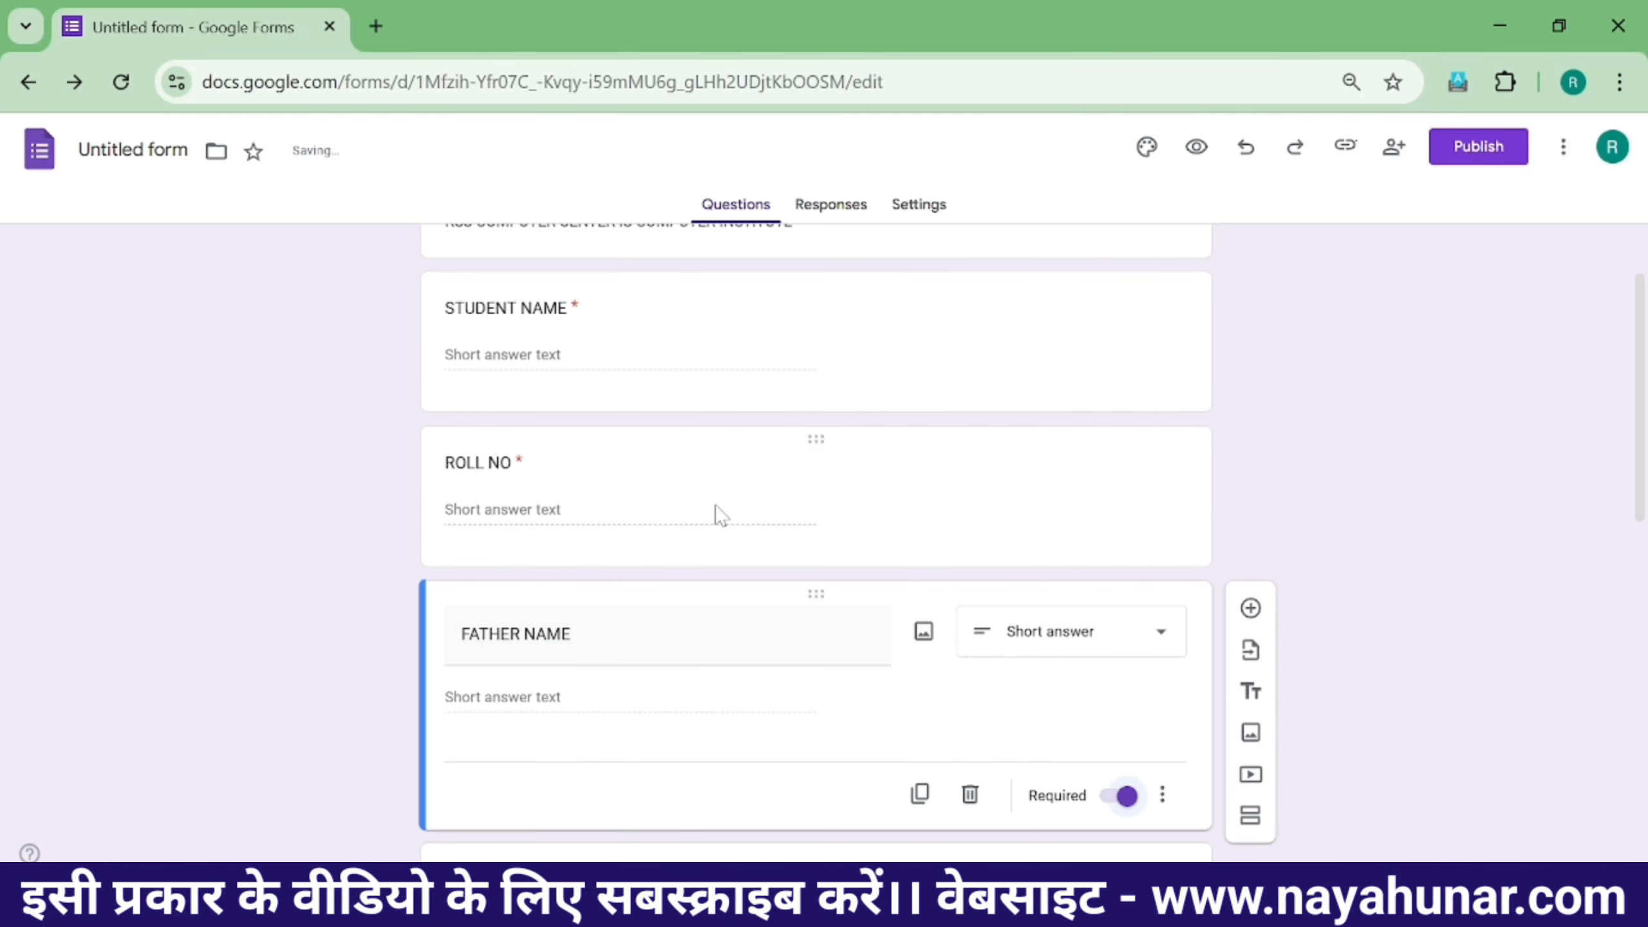
scroll(983, 558, down, 12)
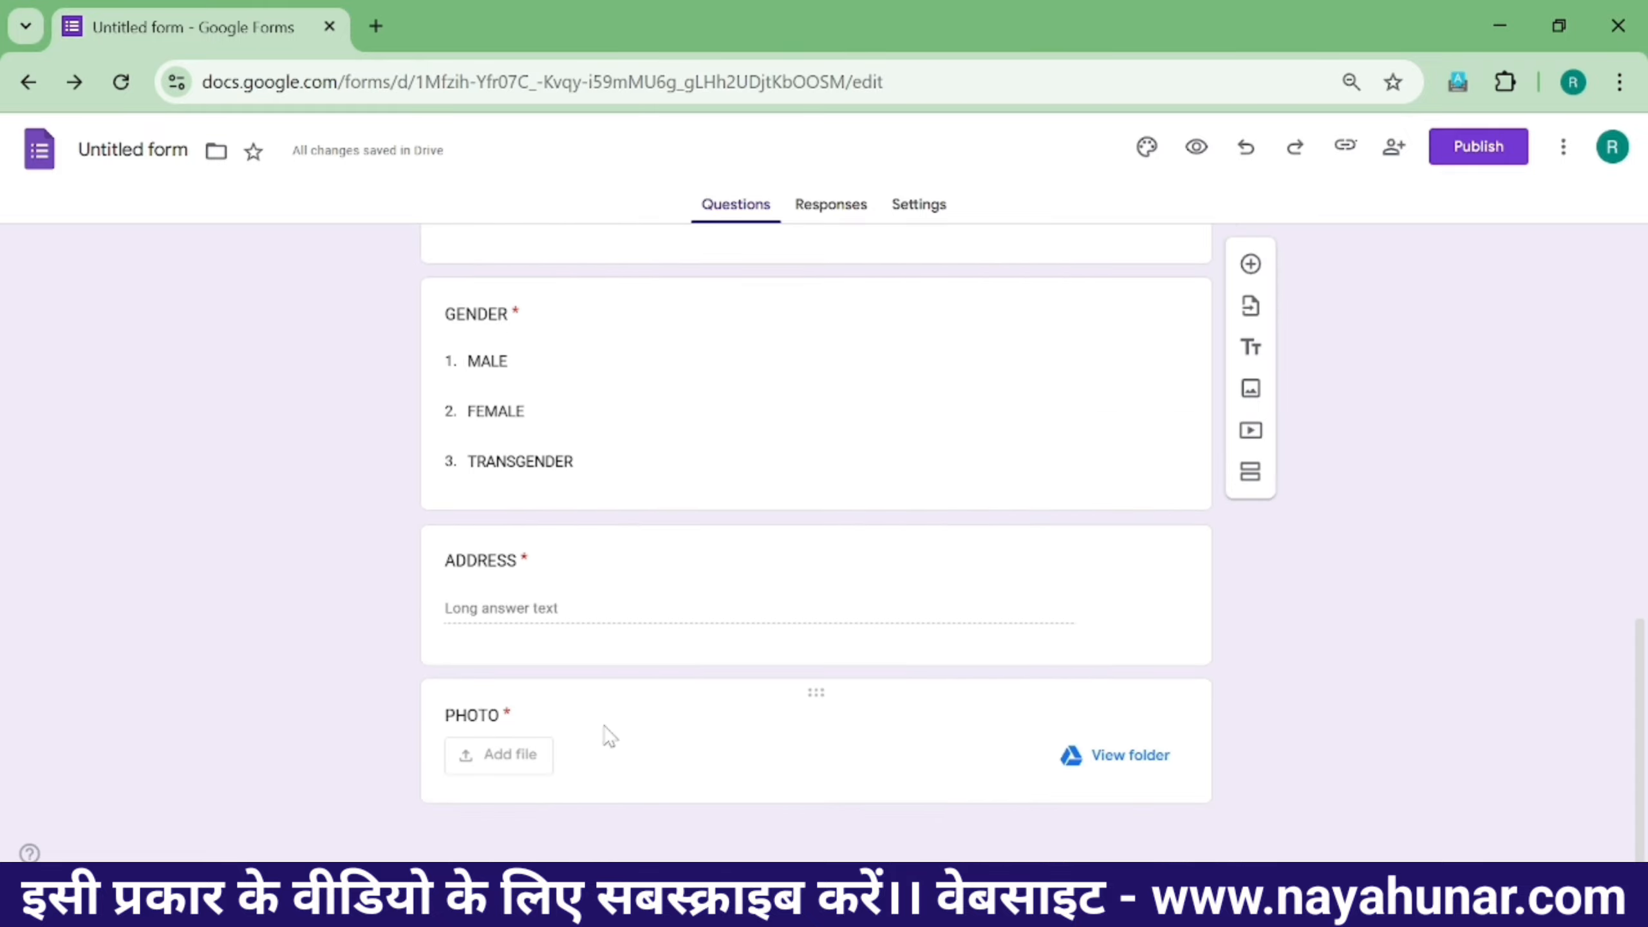
scroll(993, 626, up, 2)
scroll(994, 625, down, 2)
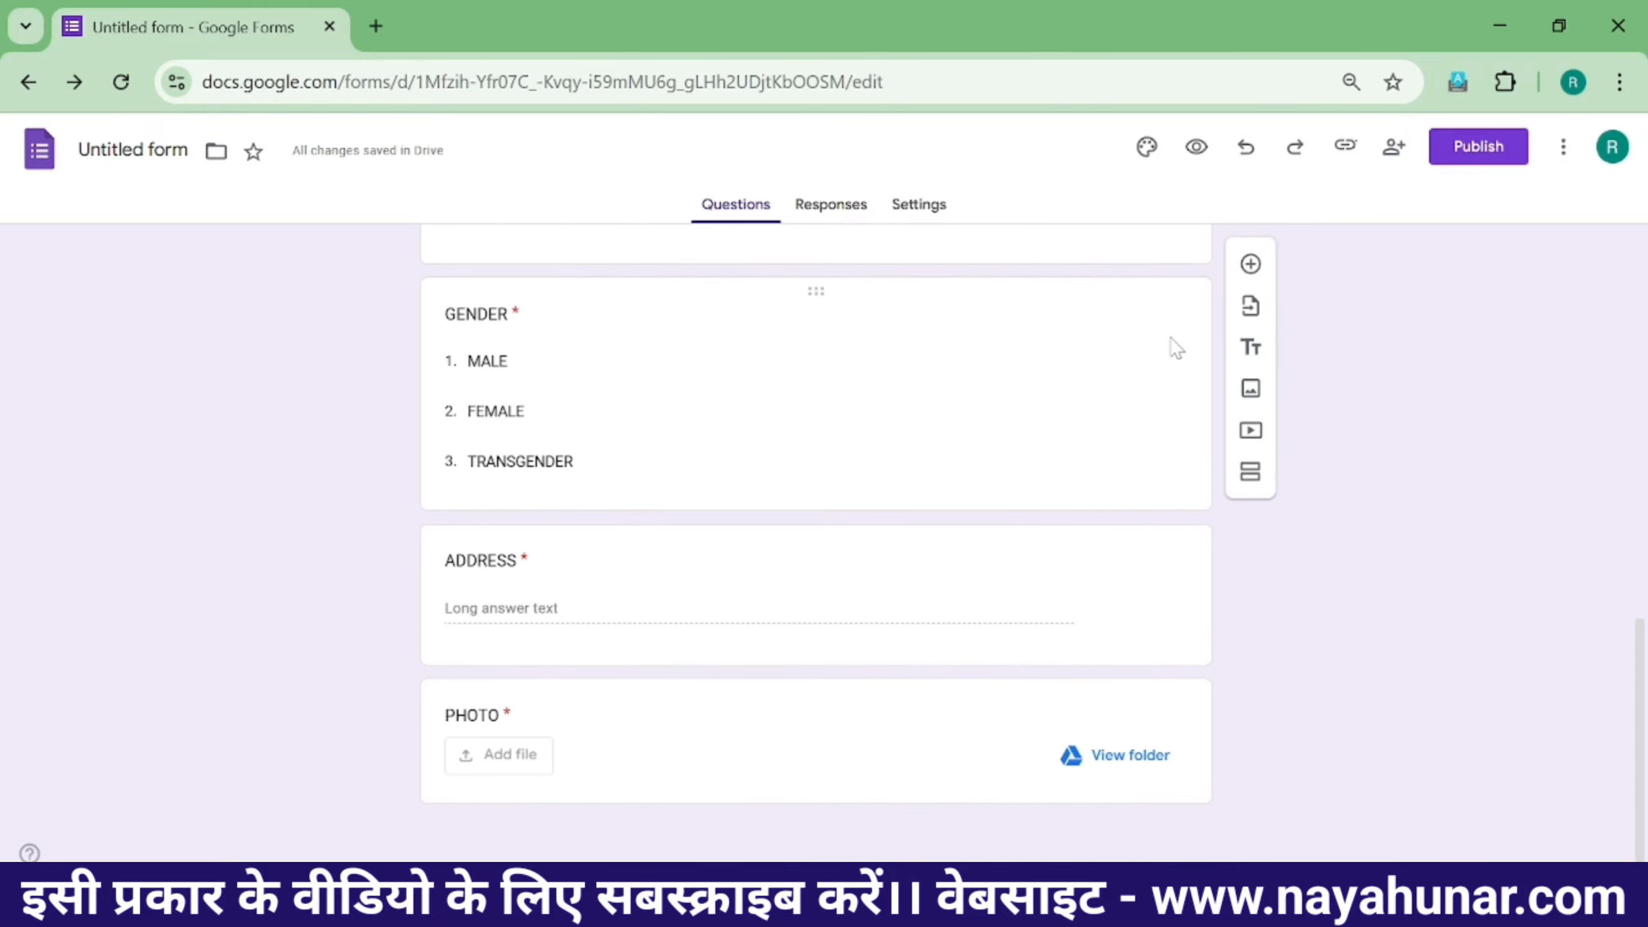
- Add a File upload question titled ADHAR CARD UPLOAD
click(1250, 264)
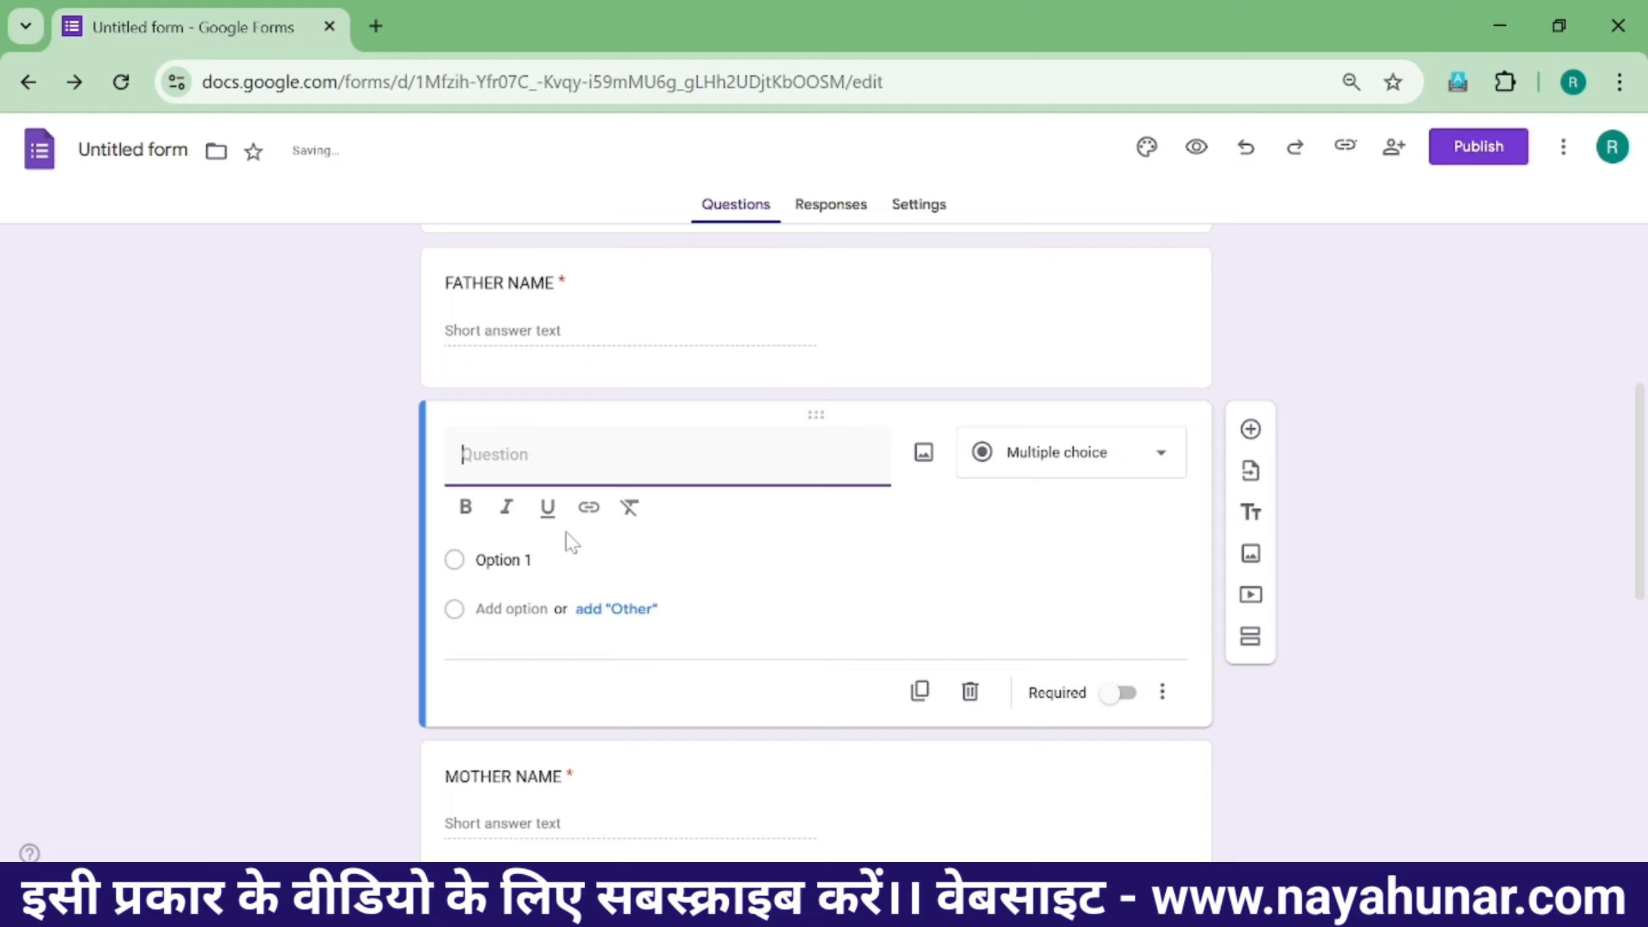
text(ADHAR CARD UPLOAD)
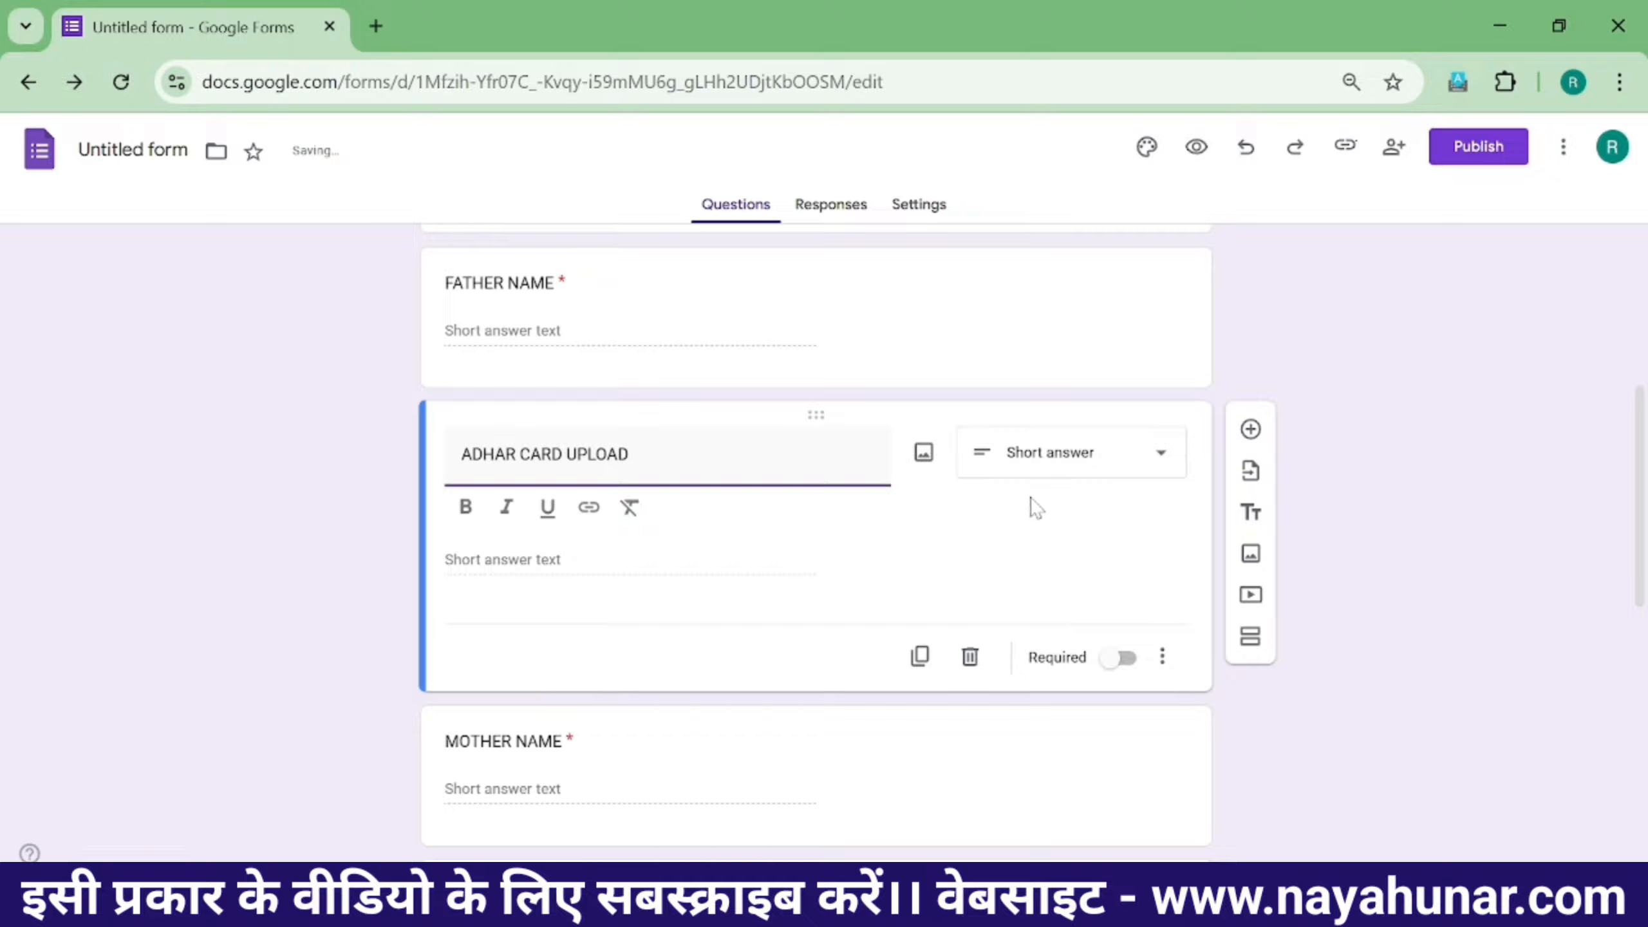
click(1059, 466)
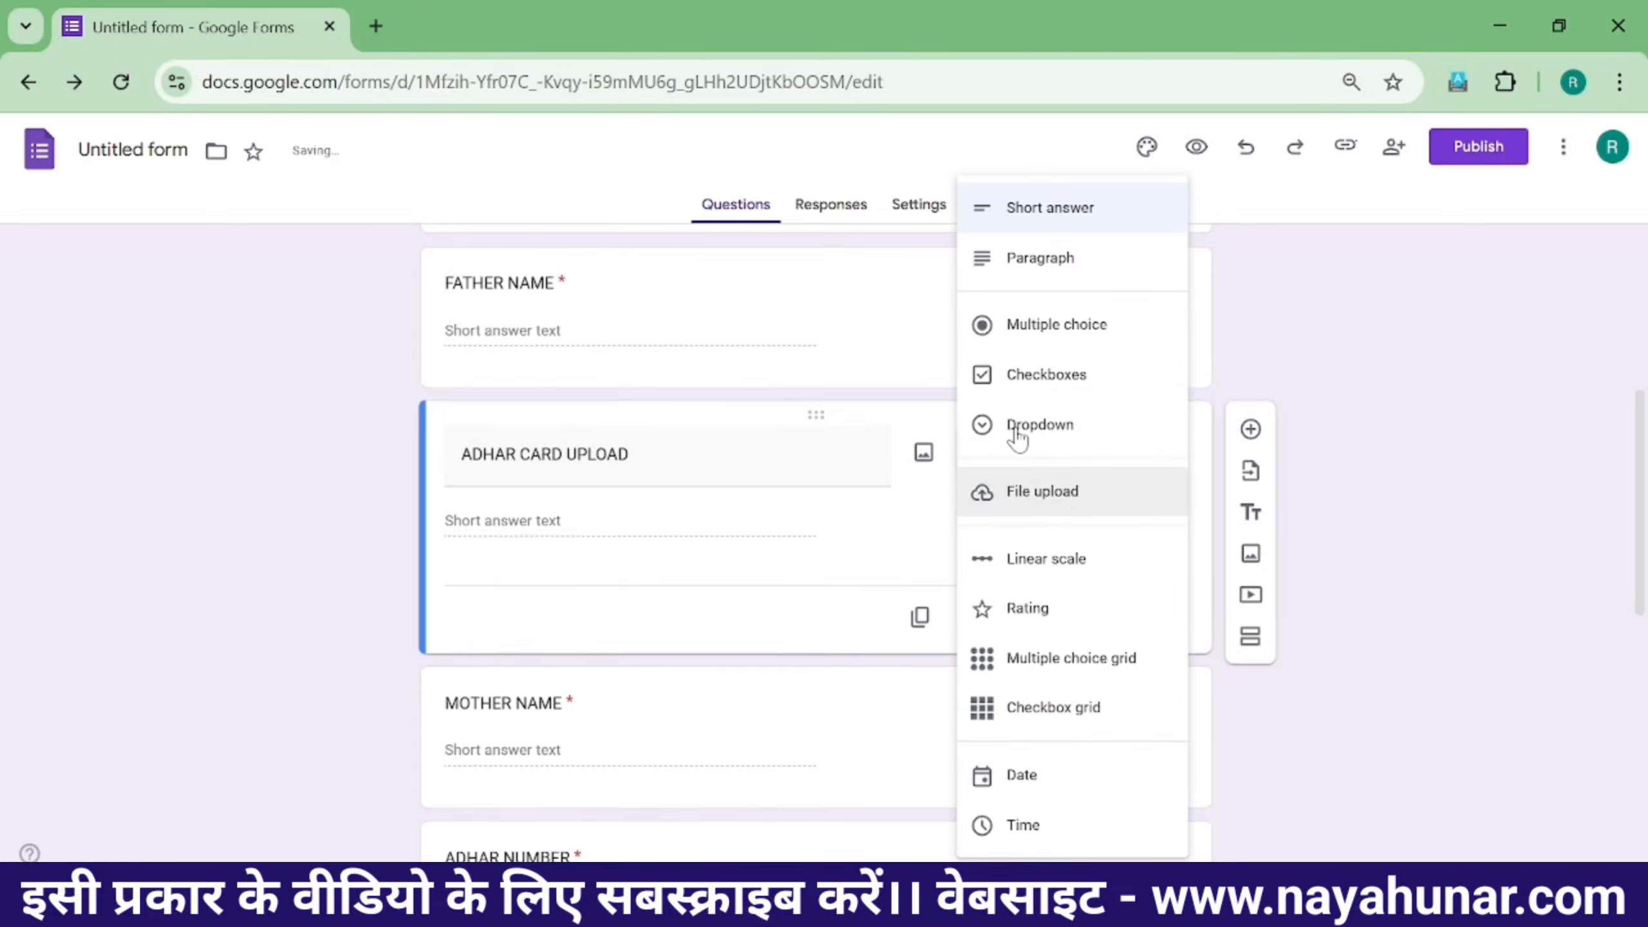
click(1064, 520)
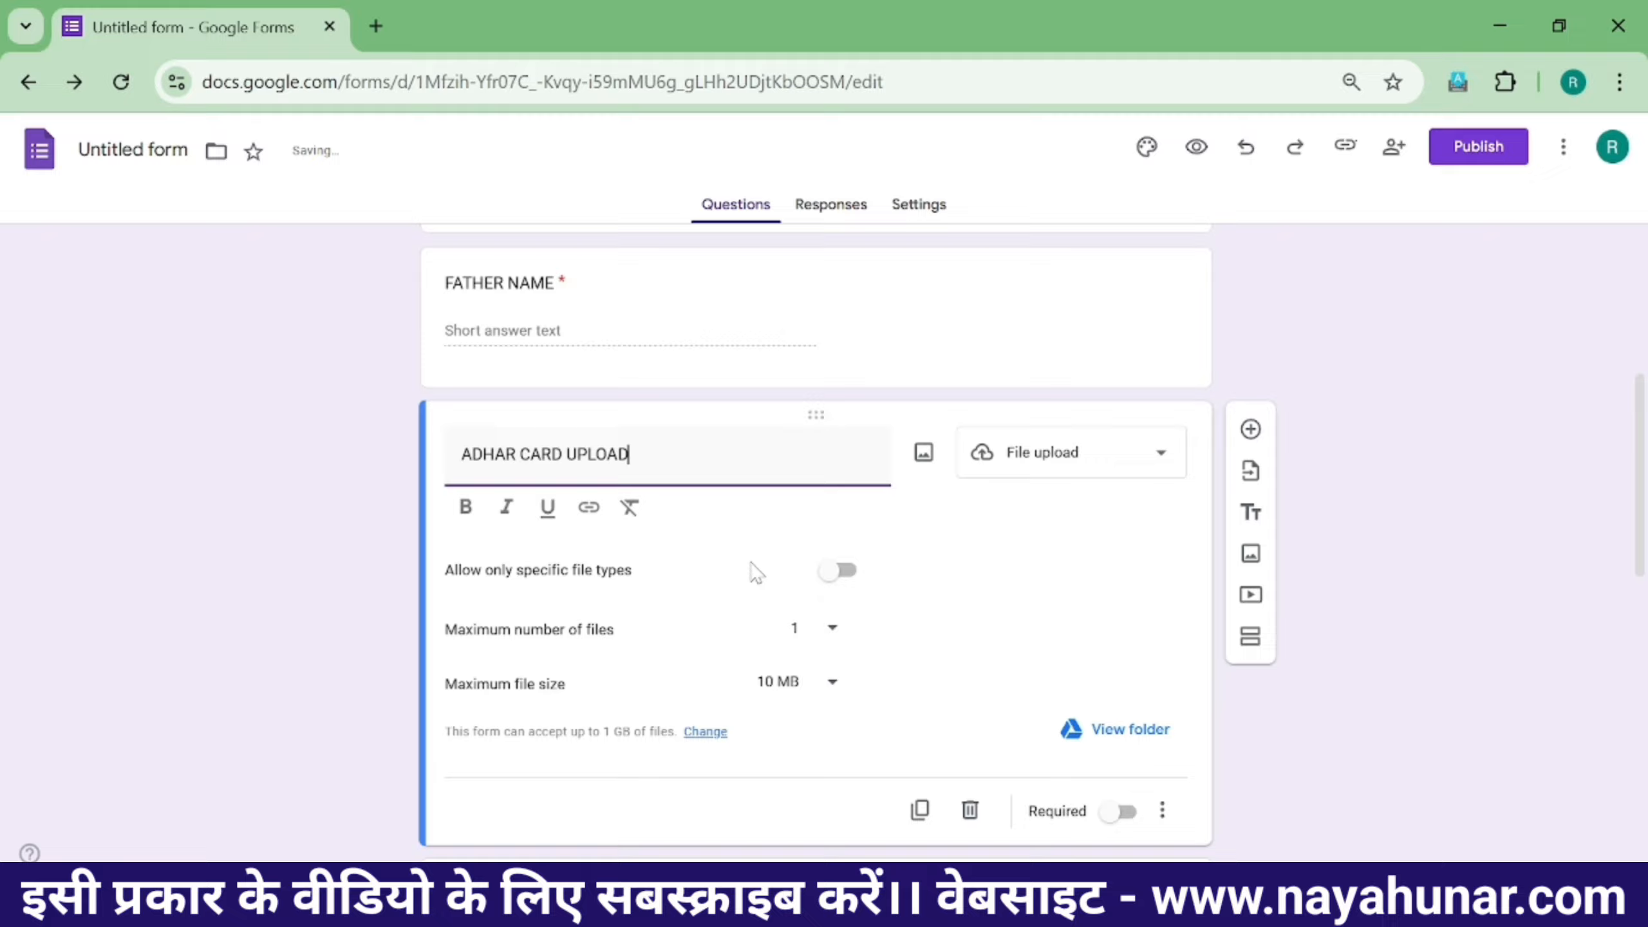
- Restrict ADHAR CARD UPLOAD to PDF and Image files up to 1 MB, and make it required
click(842, 569)
click(461, 628)
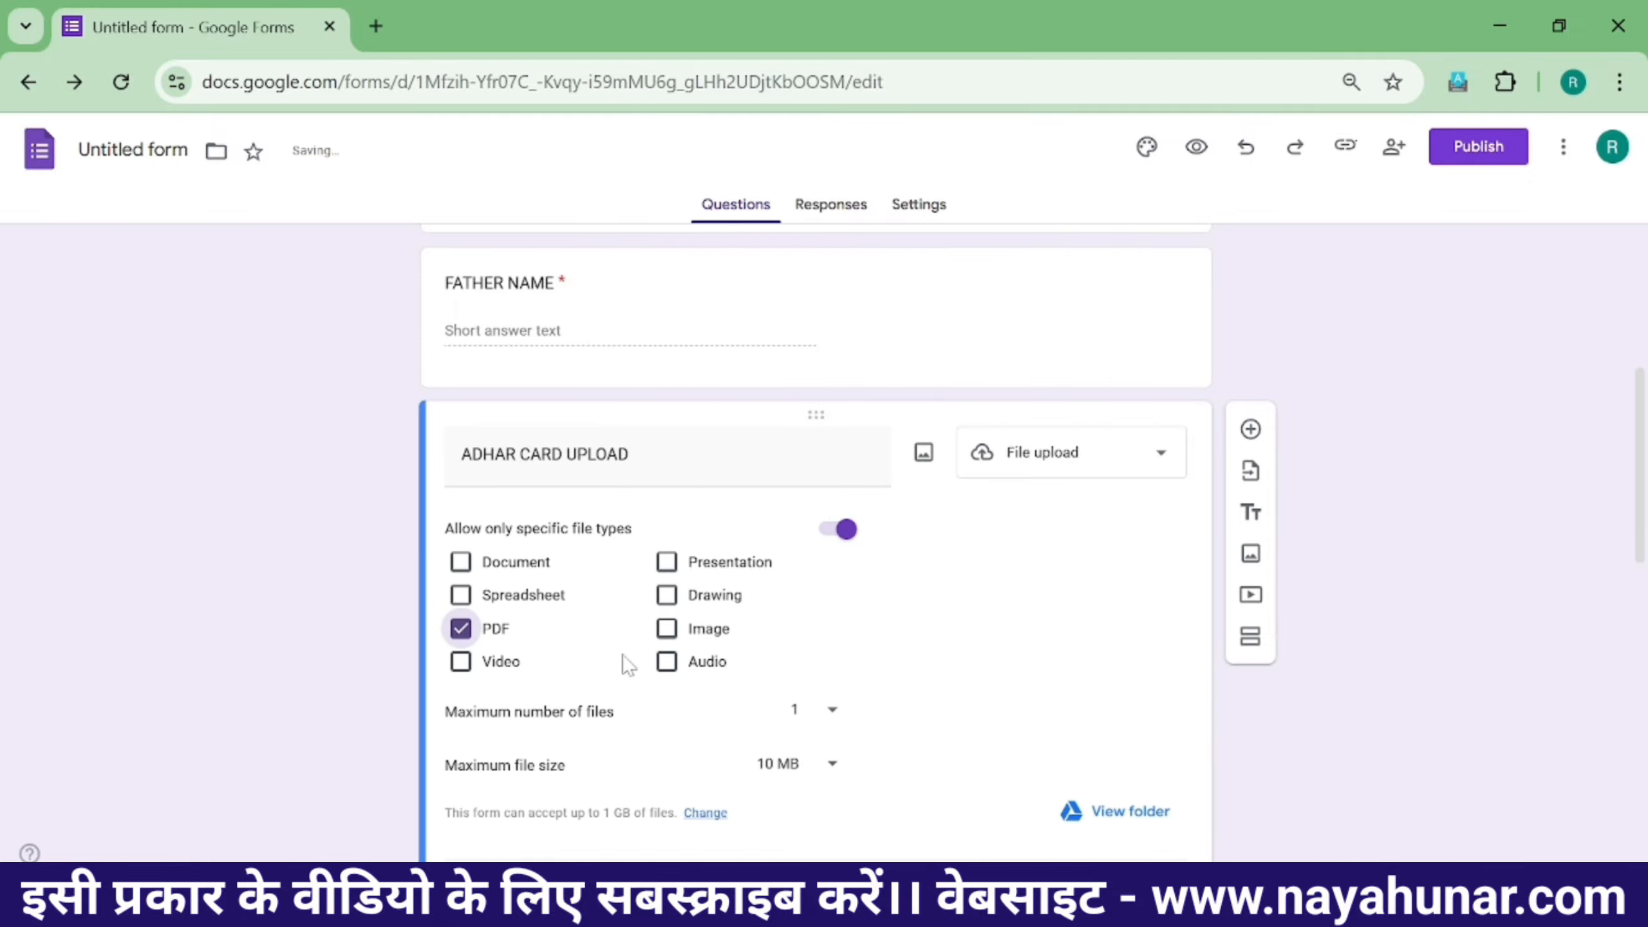
click(666, 629)
click(797, 772)
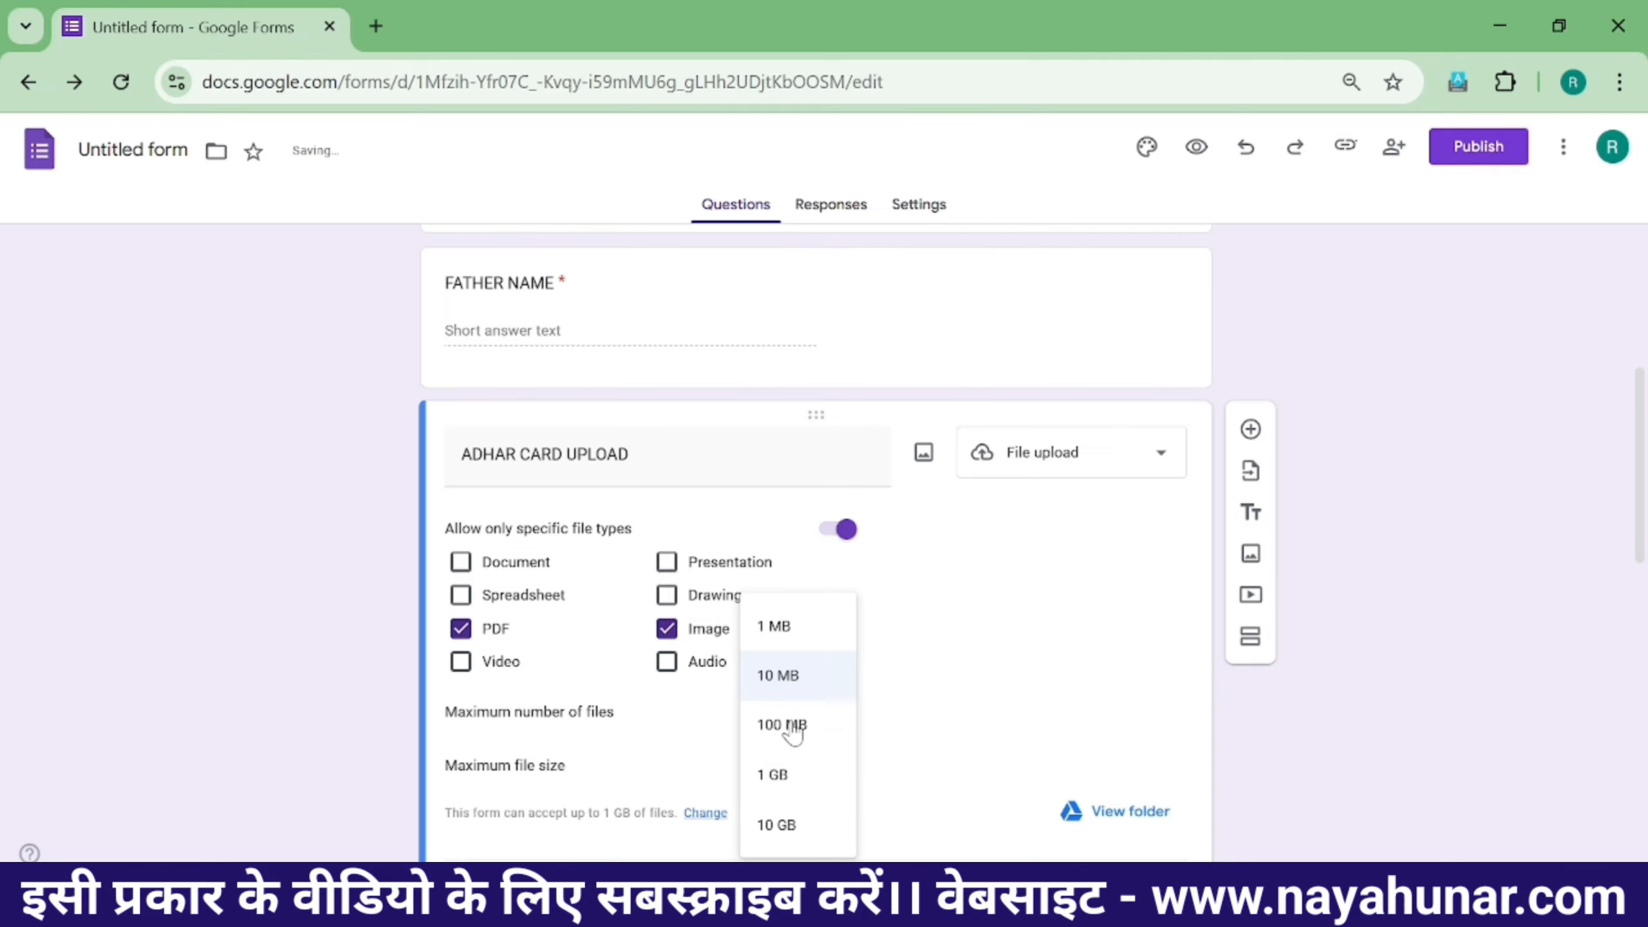
click(787, 627)
scroll(1019, 685, down, 1)
scroll(1019, 685, down, 3)
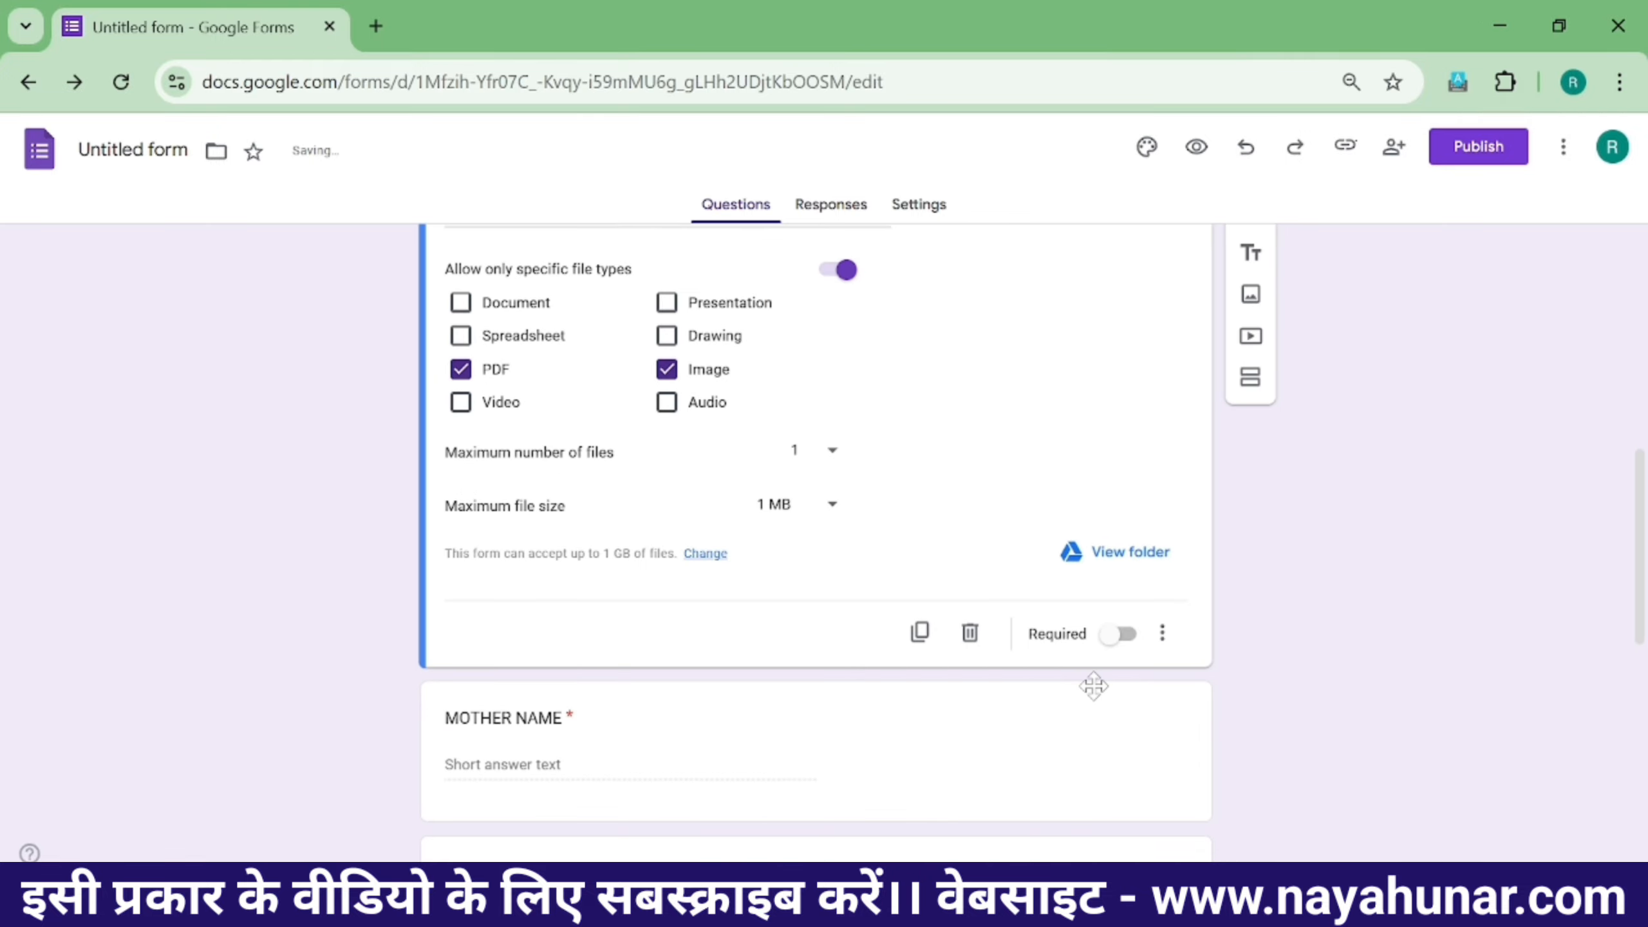
click(1117, 642)
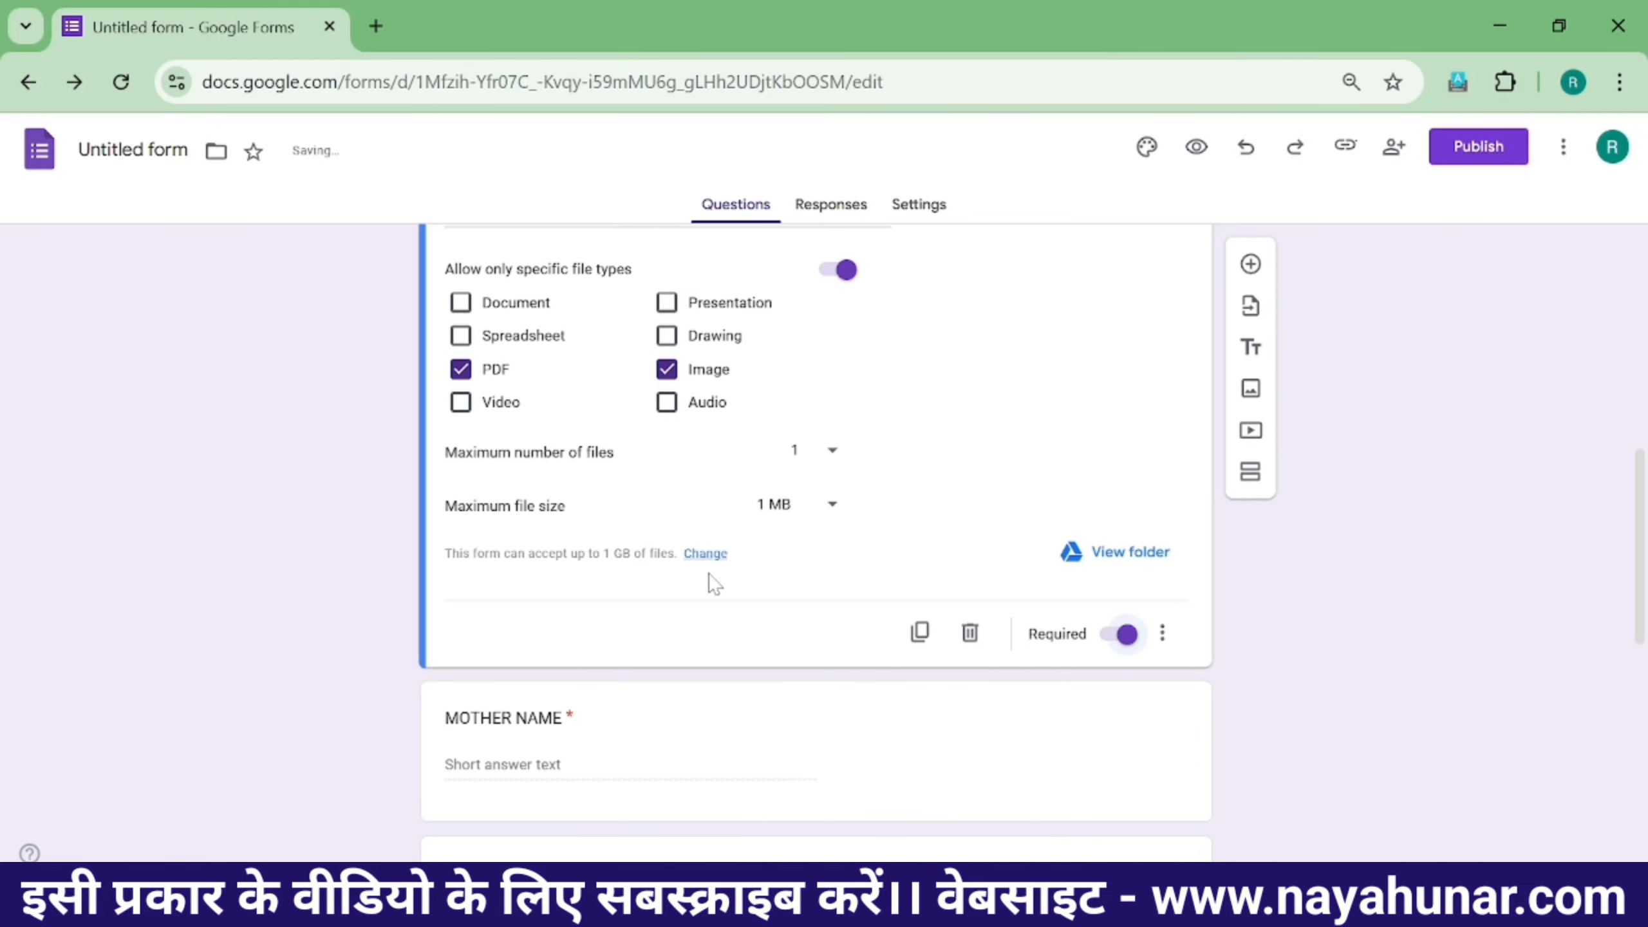
- Drag the ADHAR CARD UPLOAD question to sit directly below PHOTO
scroll(617, 589, down, 6)
scroll(607, 589, up, 12)
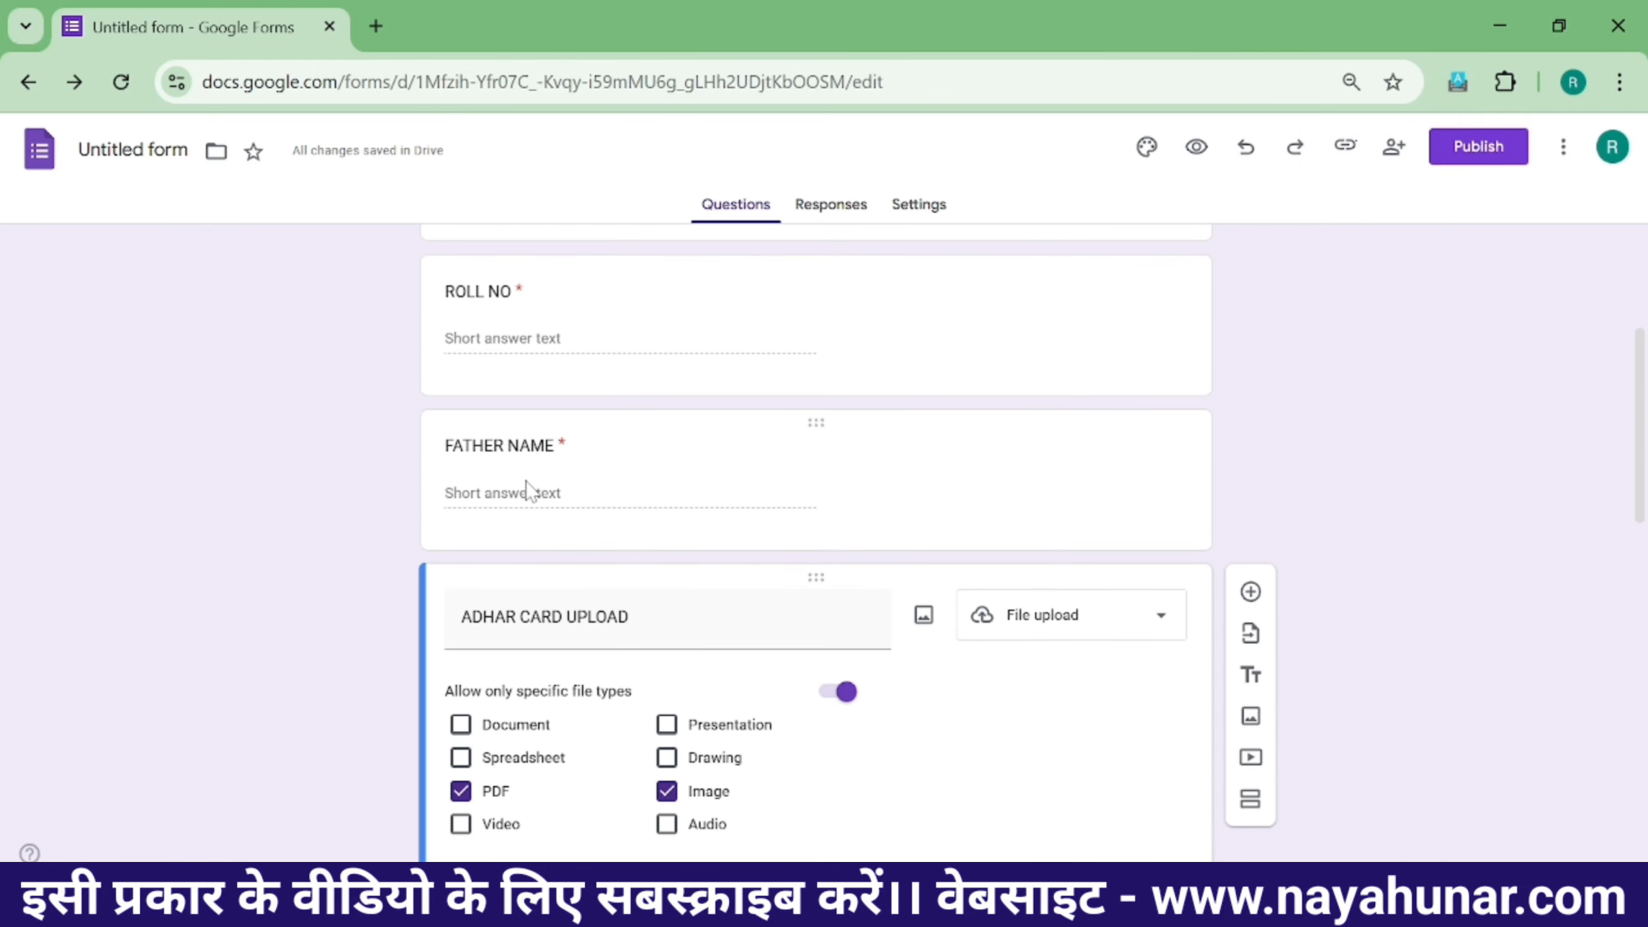
scroll(519, 461, up, 2)
scroll(519, 460, down, 4)
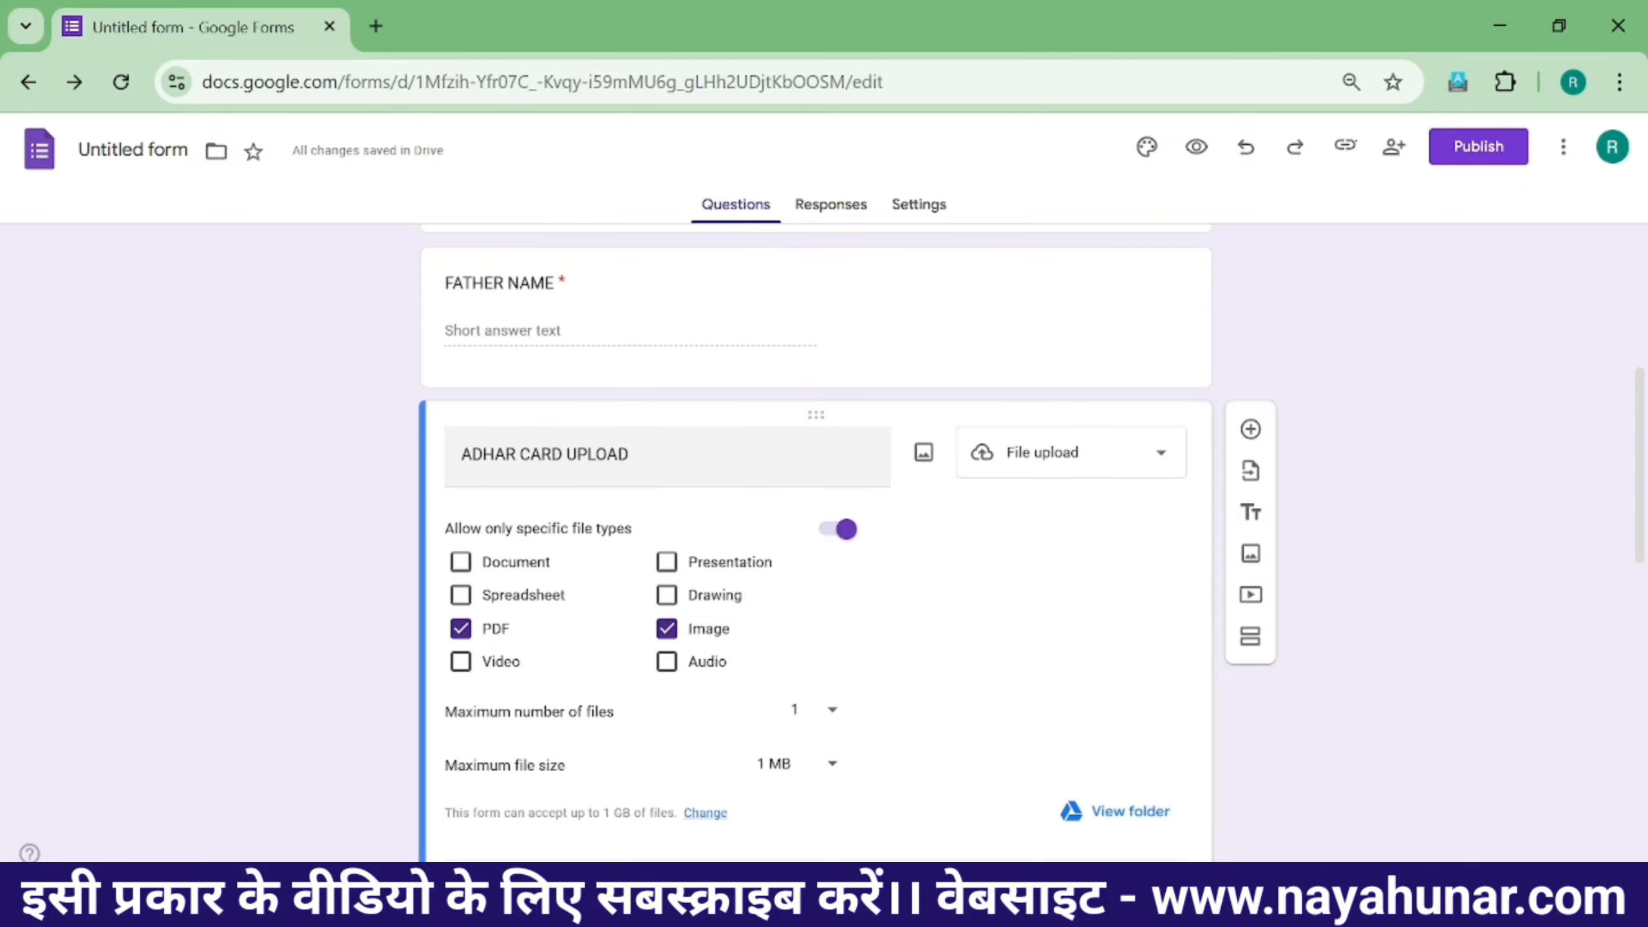
scroll(504, 468, down, 3)
scroll(637, 415, up, 3)
drag(819, 411, 748, 439)
scroll(772, 593, down, 3)
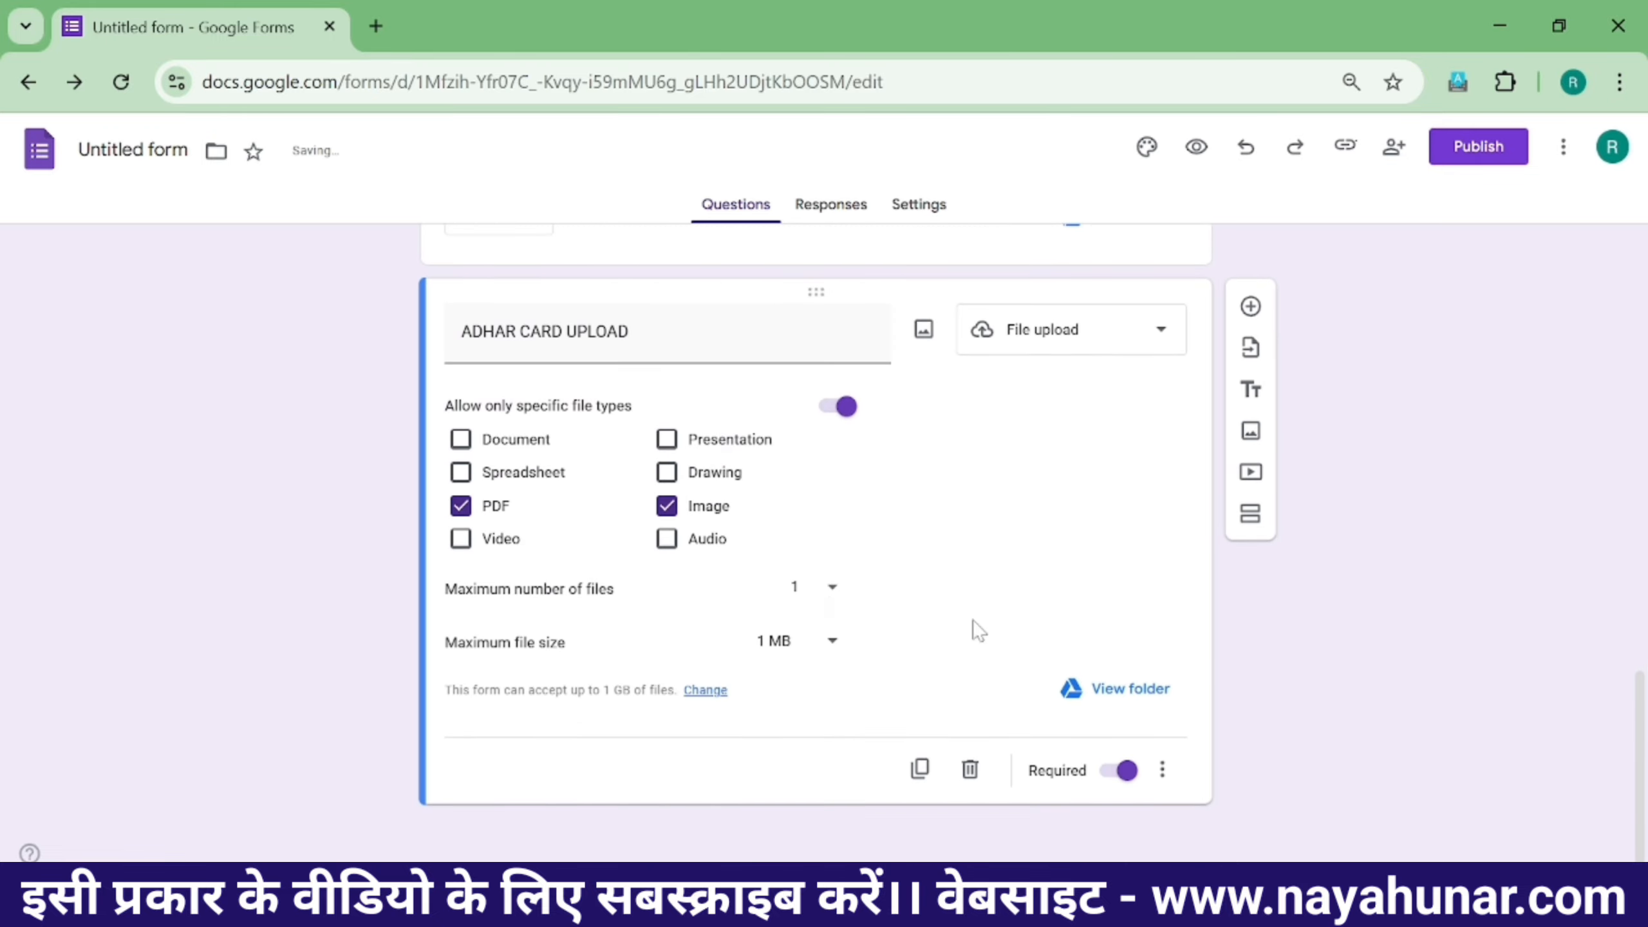
scroll(994, 504, up, 2)
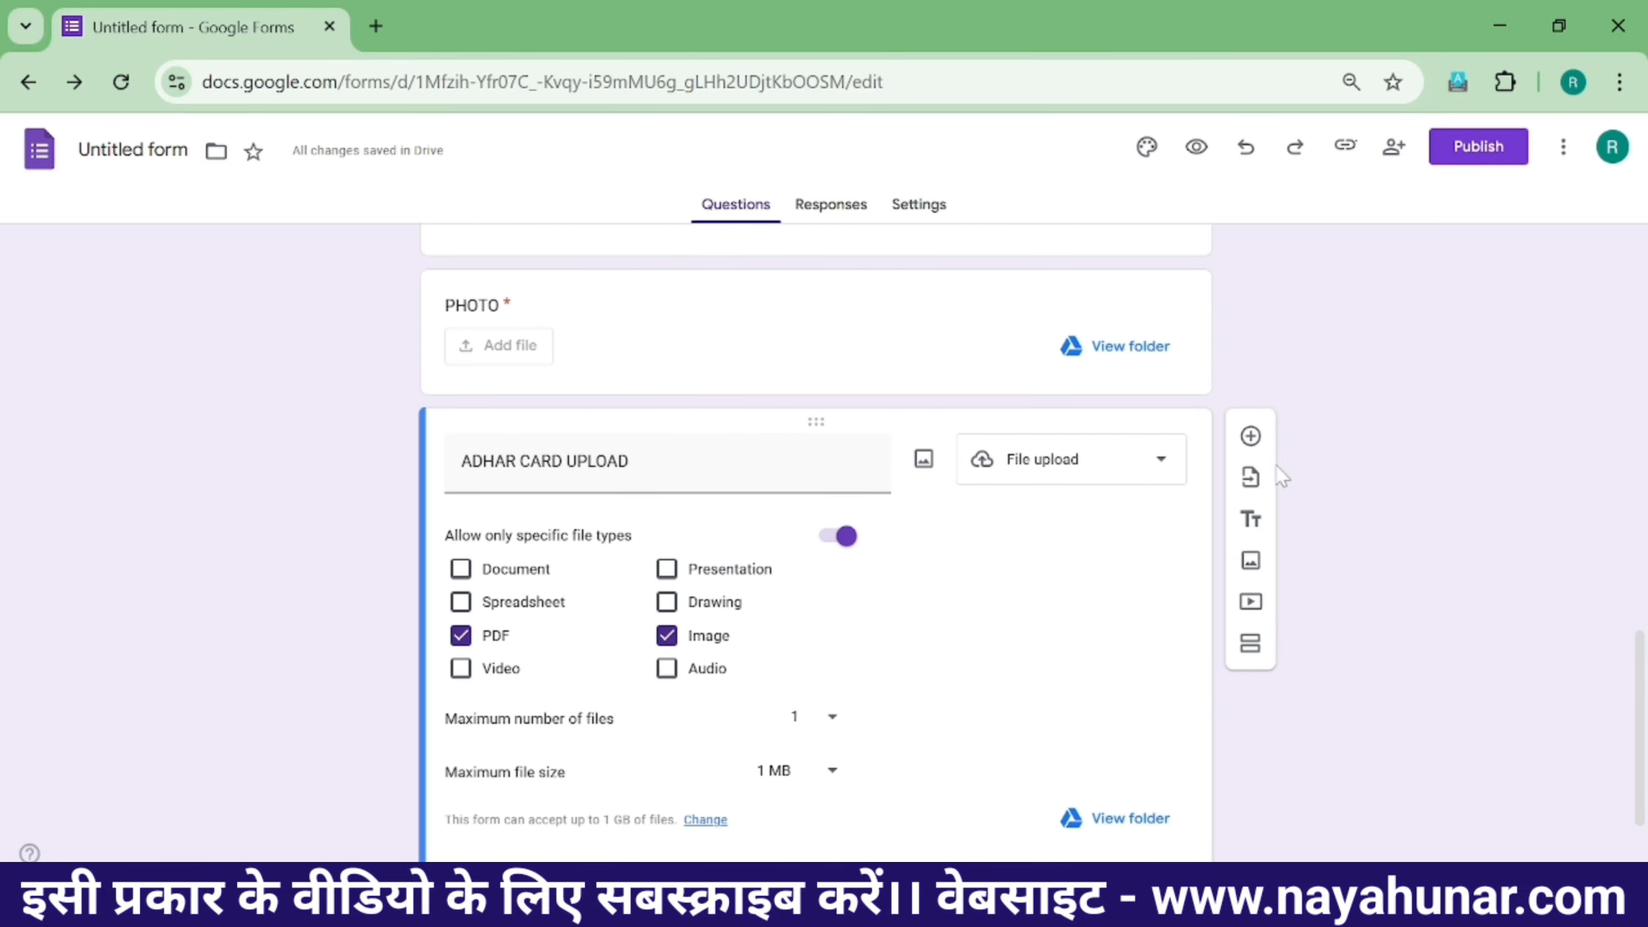
- Add a required short-answer MOBILE NUMBER question below ADHAR CARD UPLOAD
click(1250, 434)
text(M)
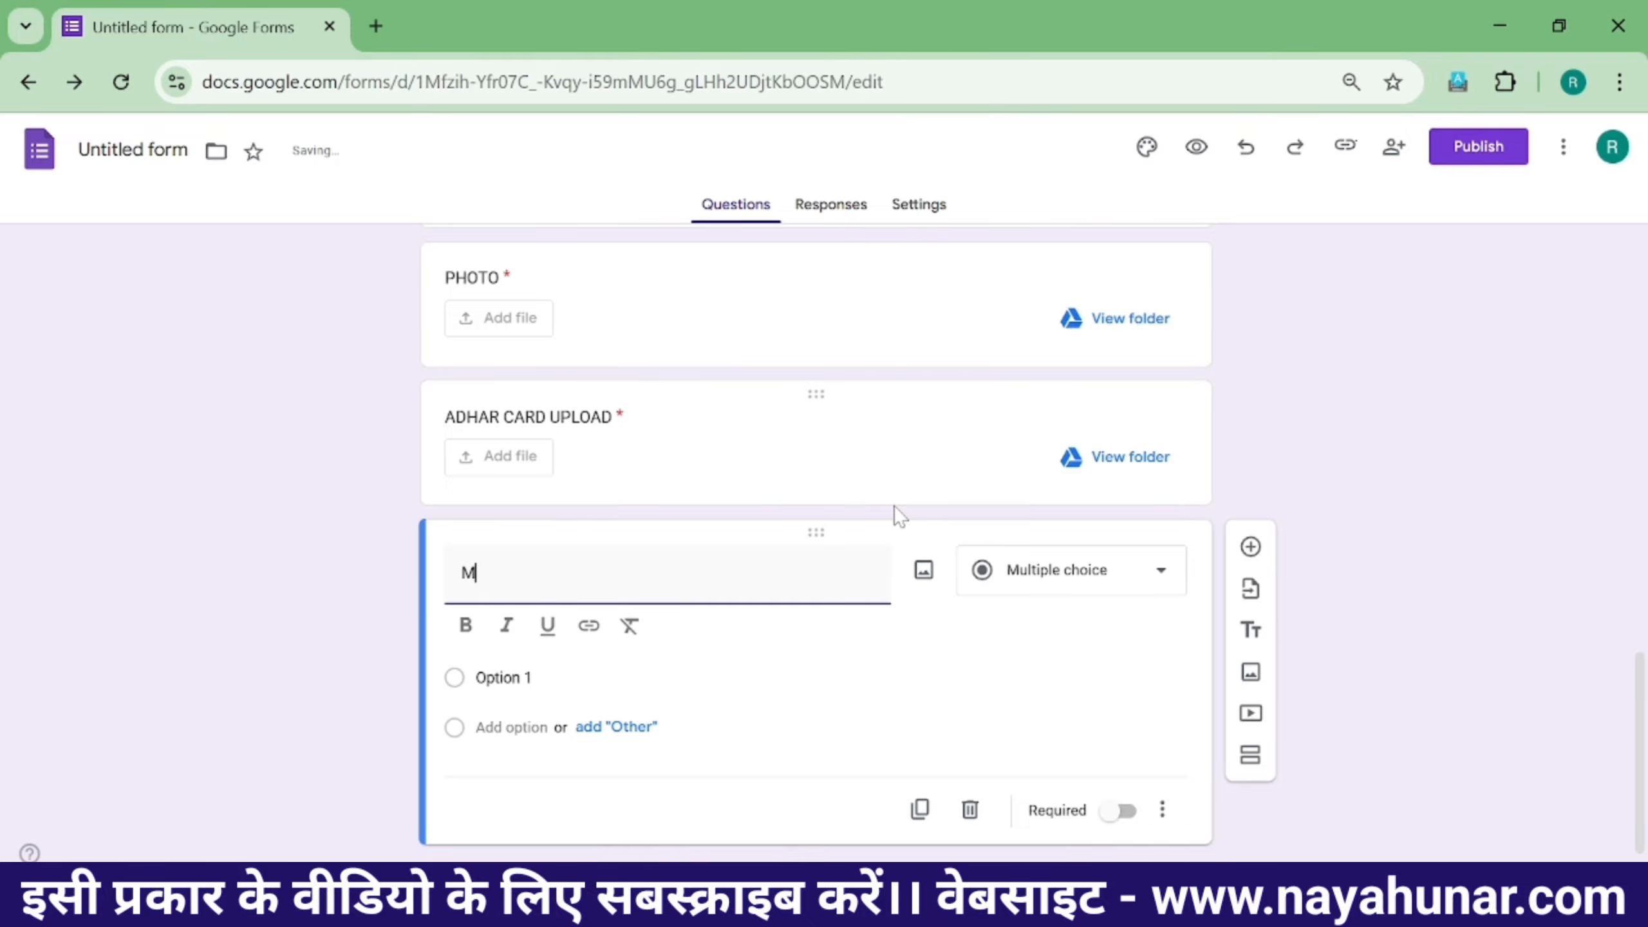
text(OBILE NUMBER)
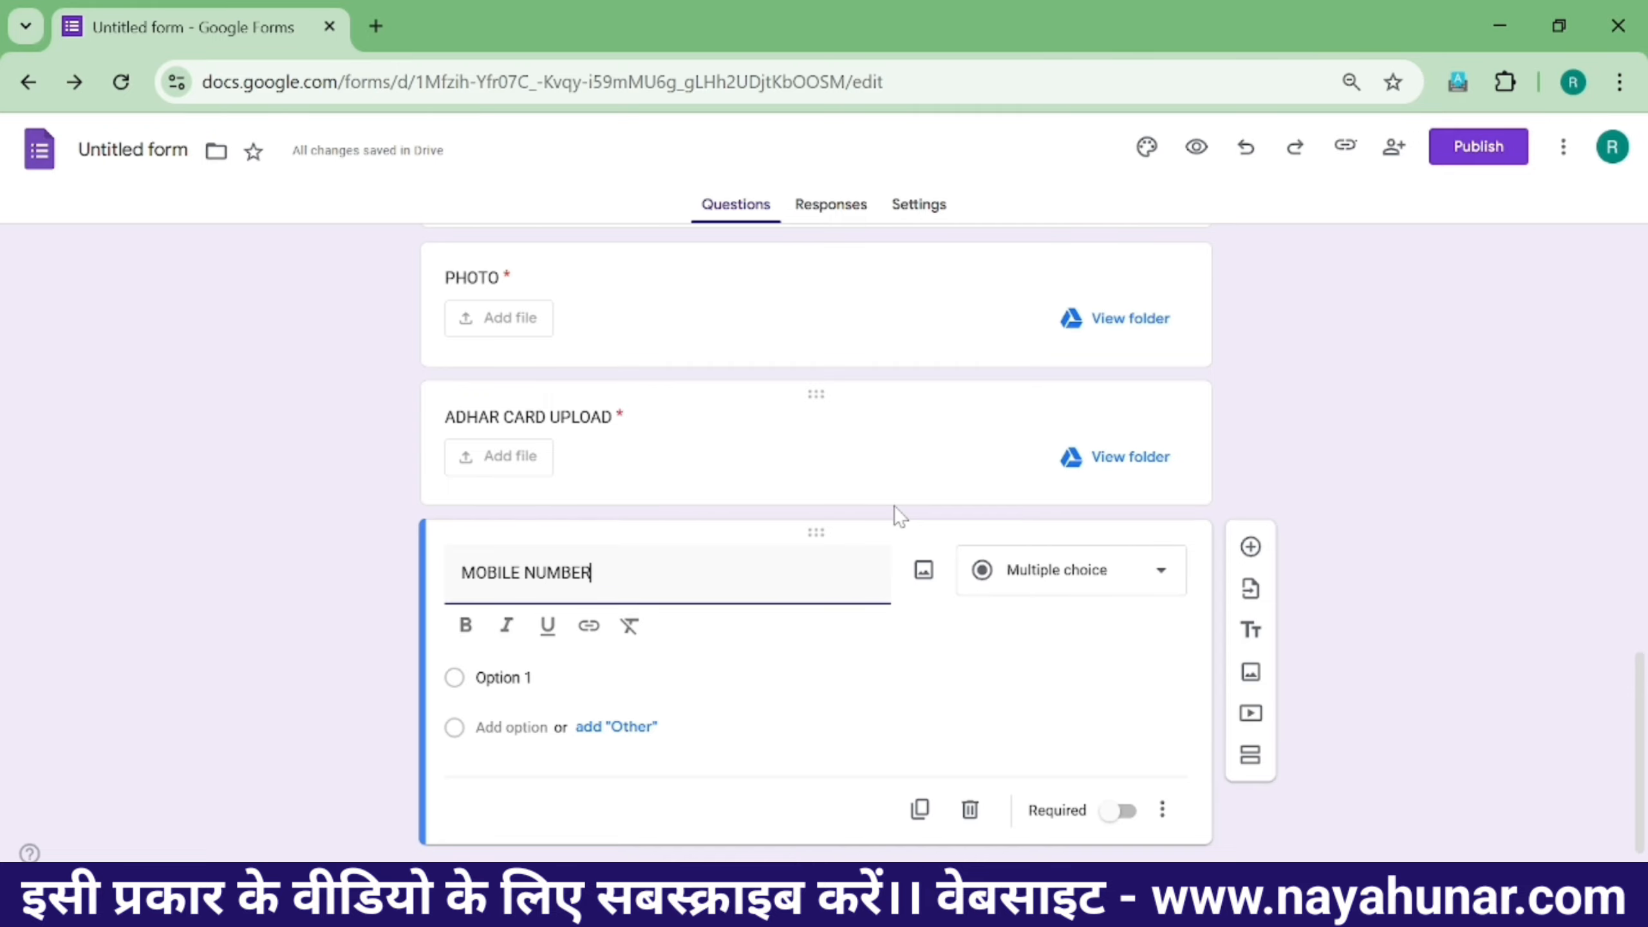
click(1110, 586)
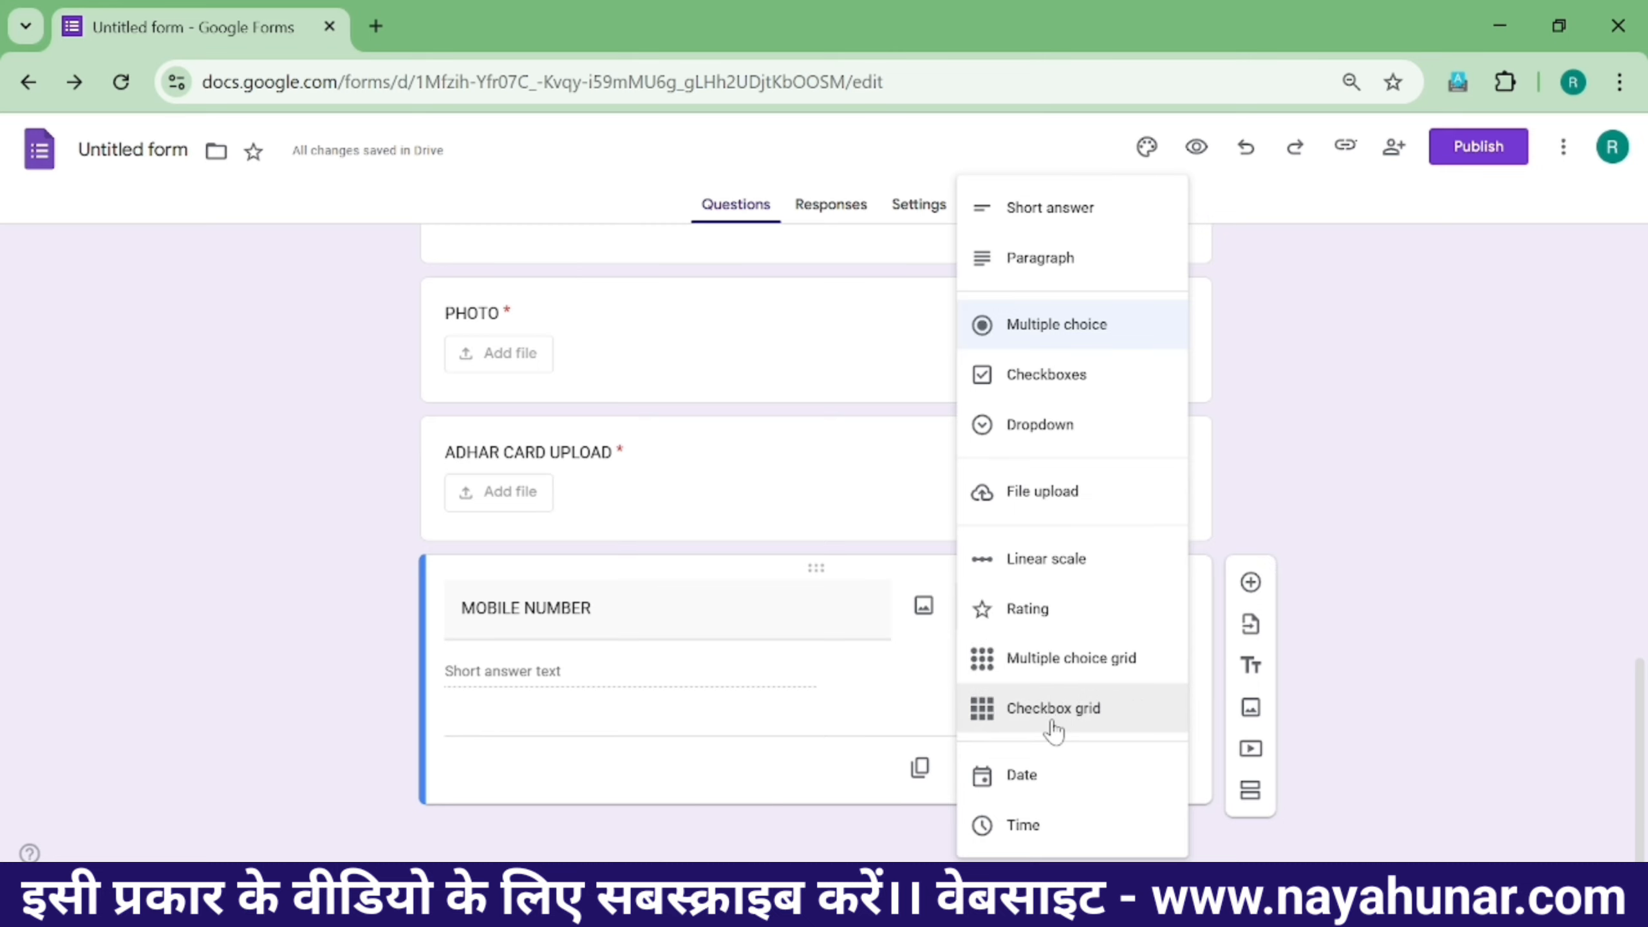
click(1045, 211)
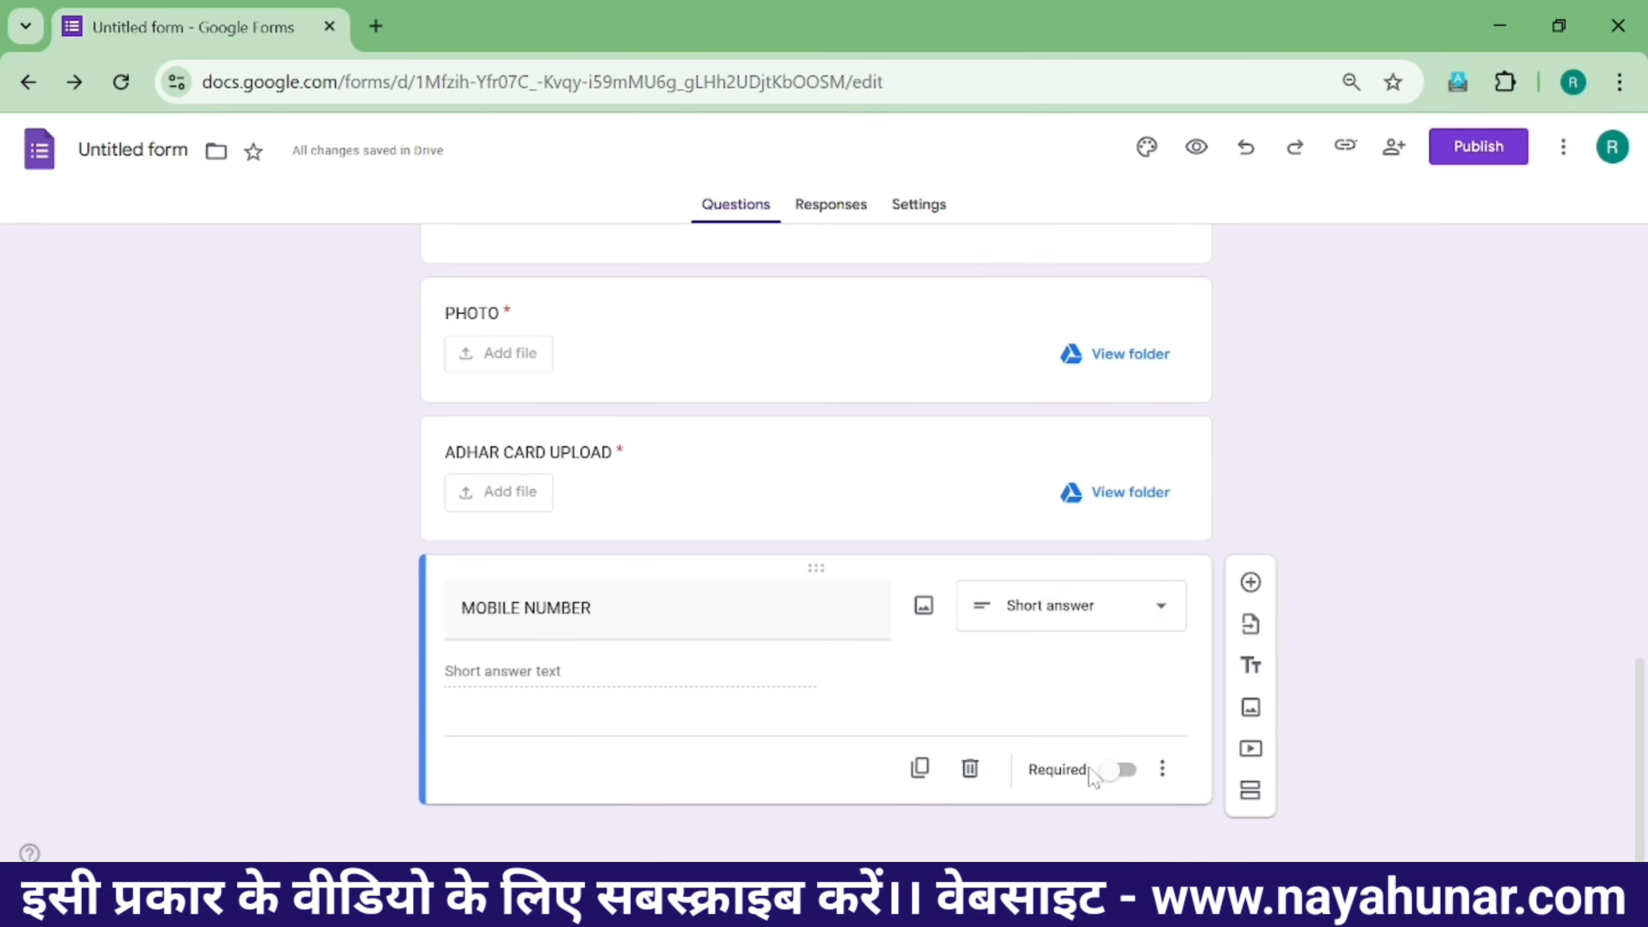
click(1115, 773)
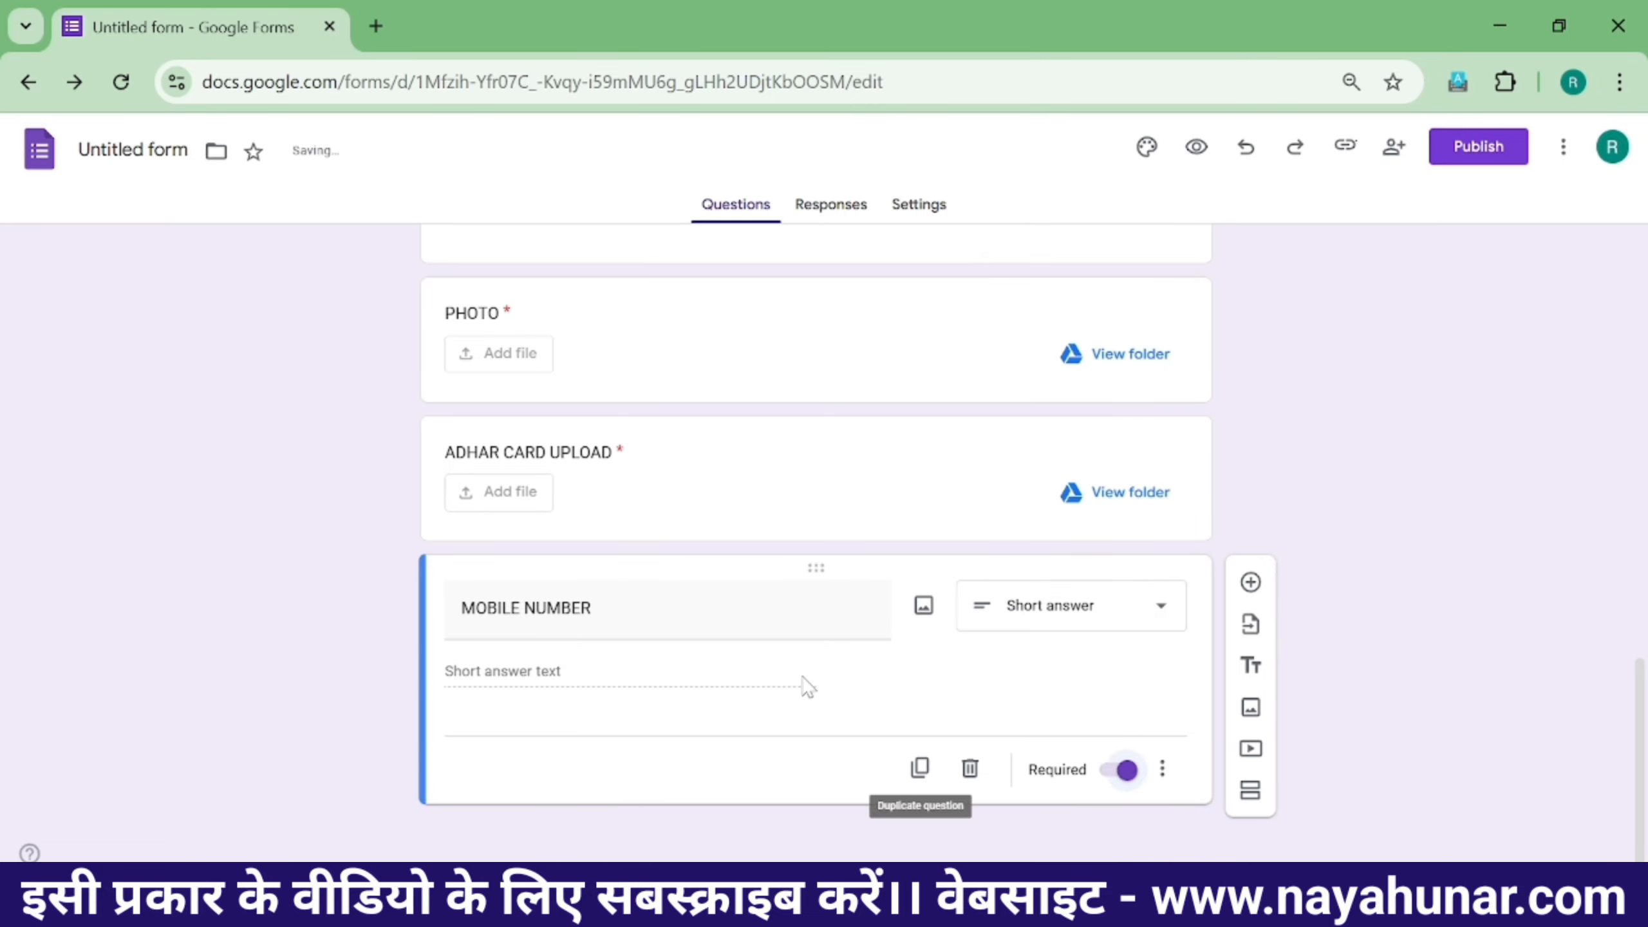
- Add an EMAIL ID question below MOBILE NUMBER
click(1250, 583)
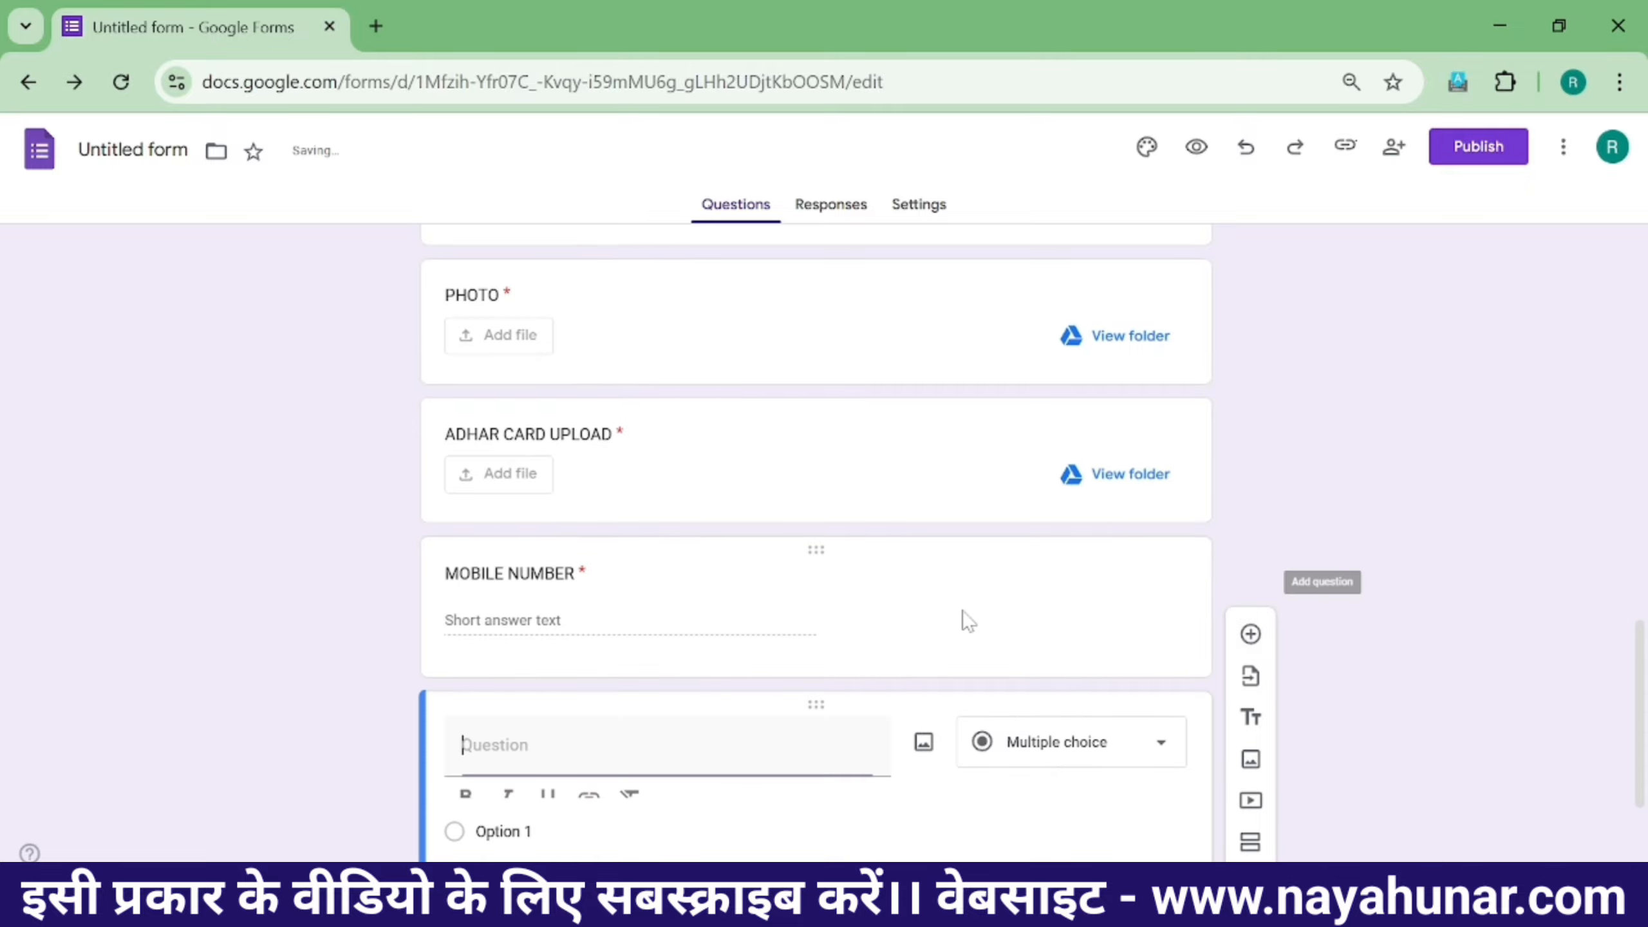
text(EMAIL ID)
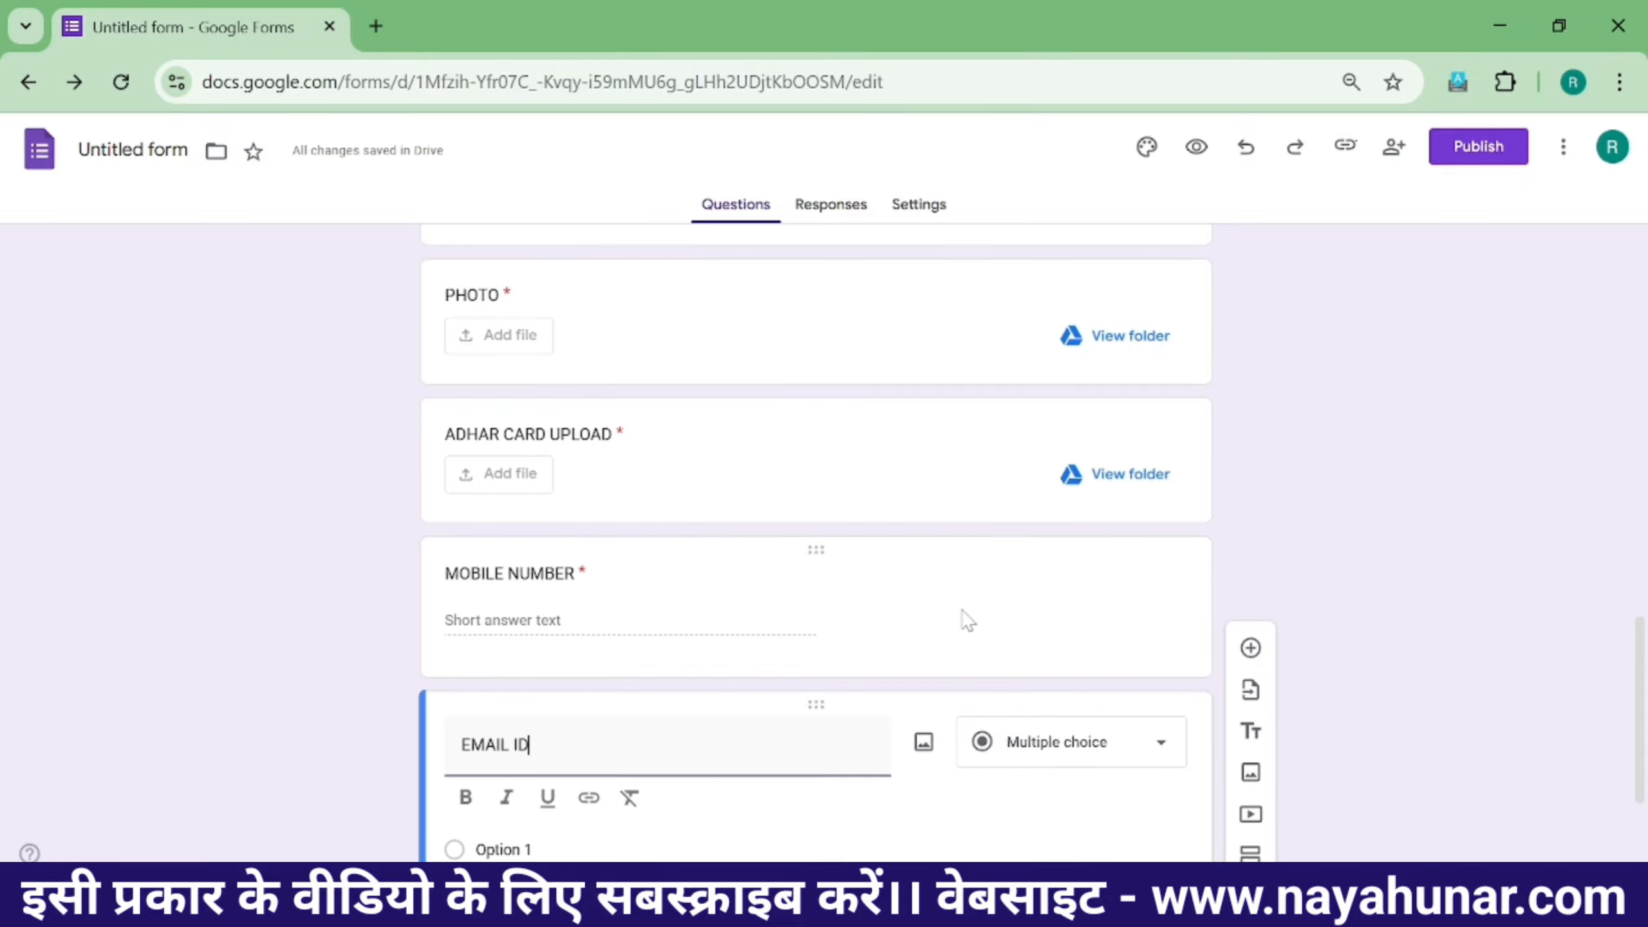
scroll(967, 620, down, 2)
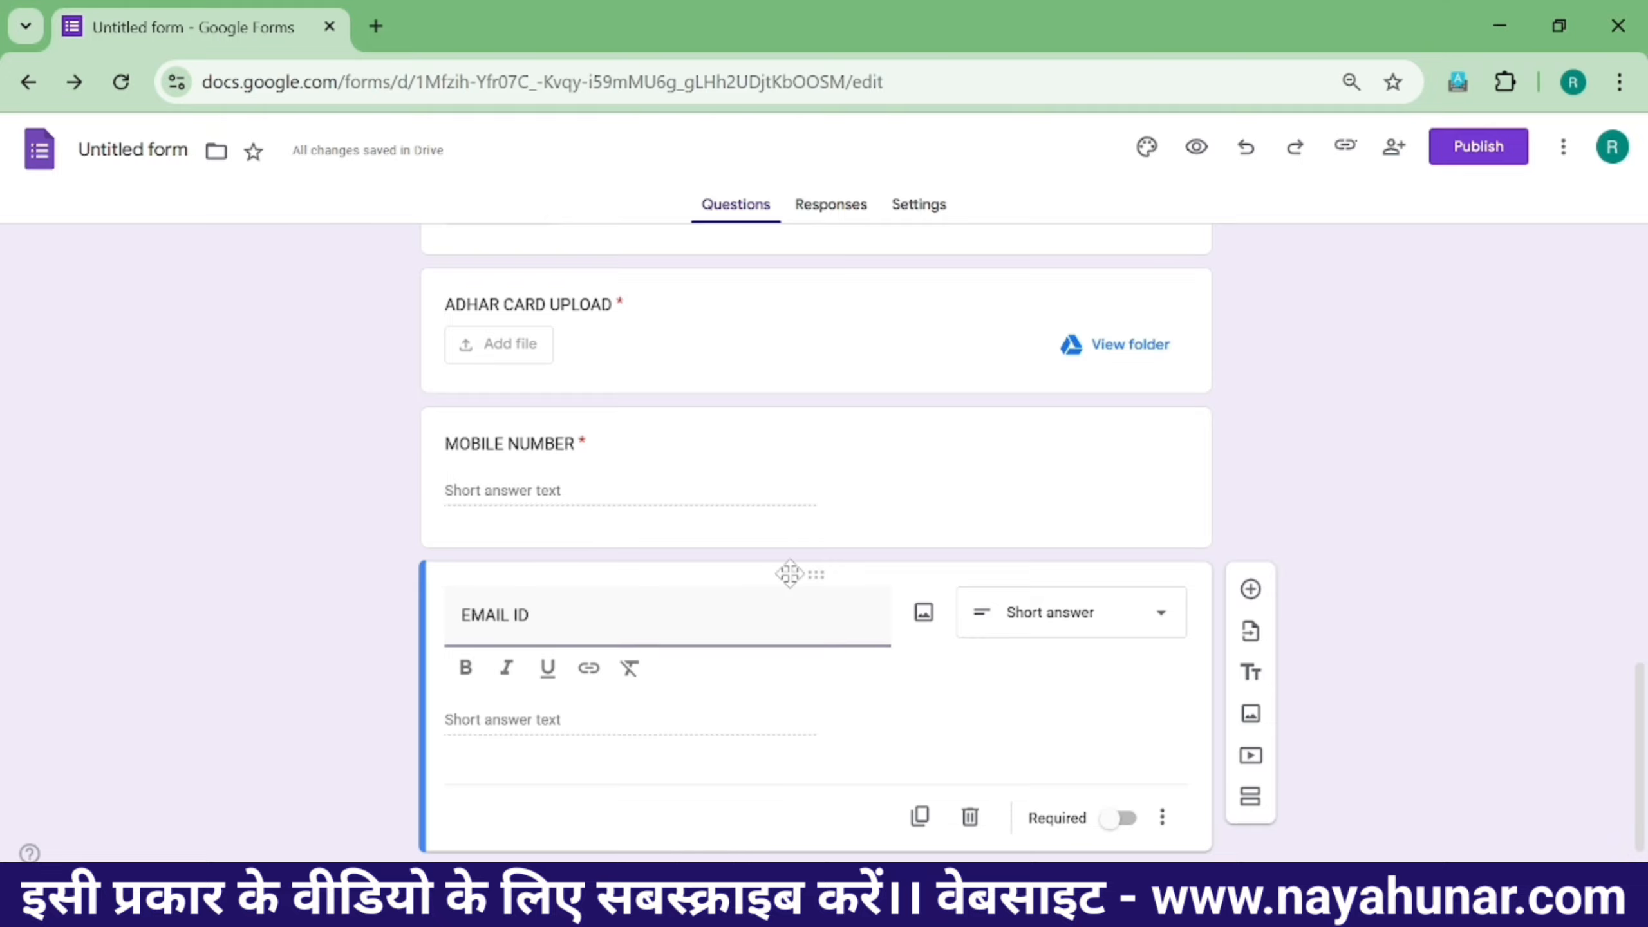
scroll(642, 513, up, 3)
- Drag the MOBILE NUMBER and EMAIL ID cards up to directly below MOTHER NAME
scroll(730, 579, up, 1)
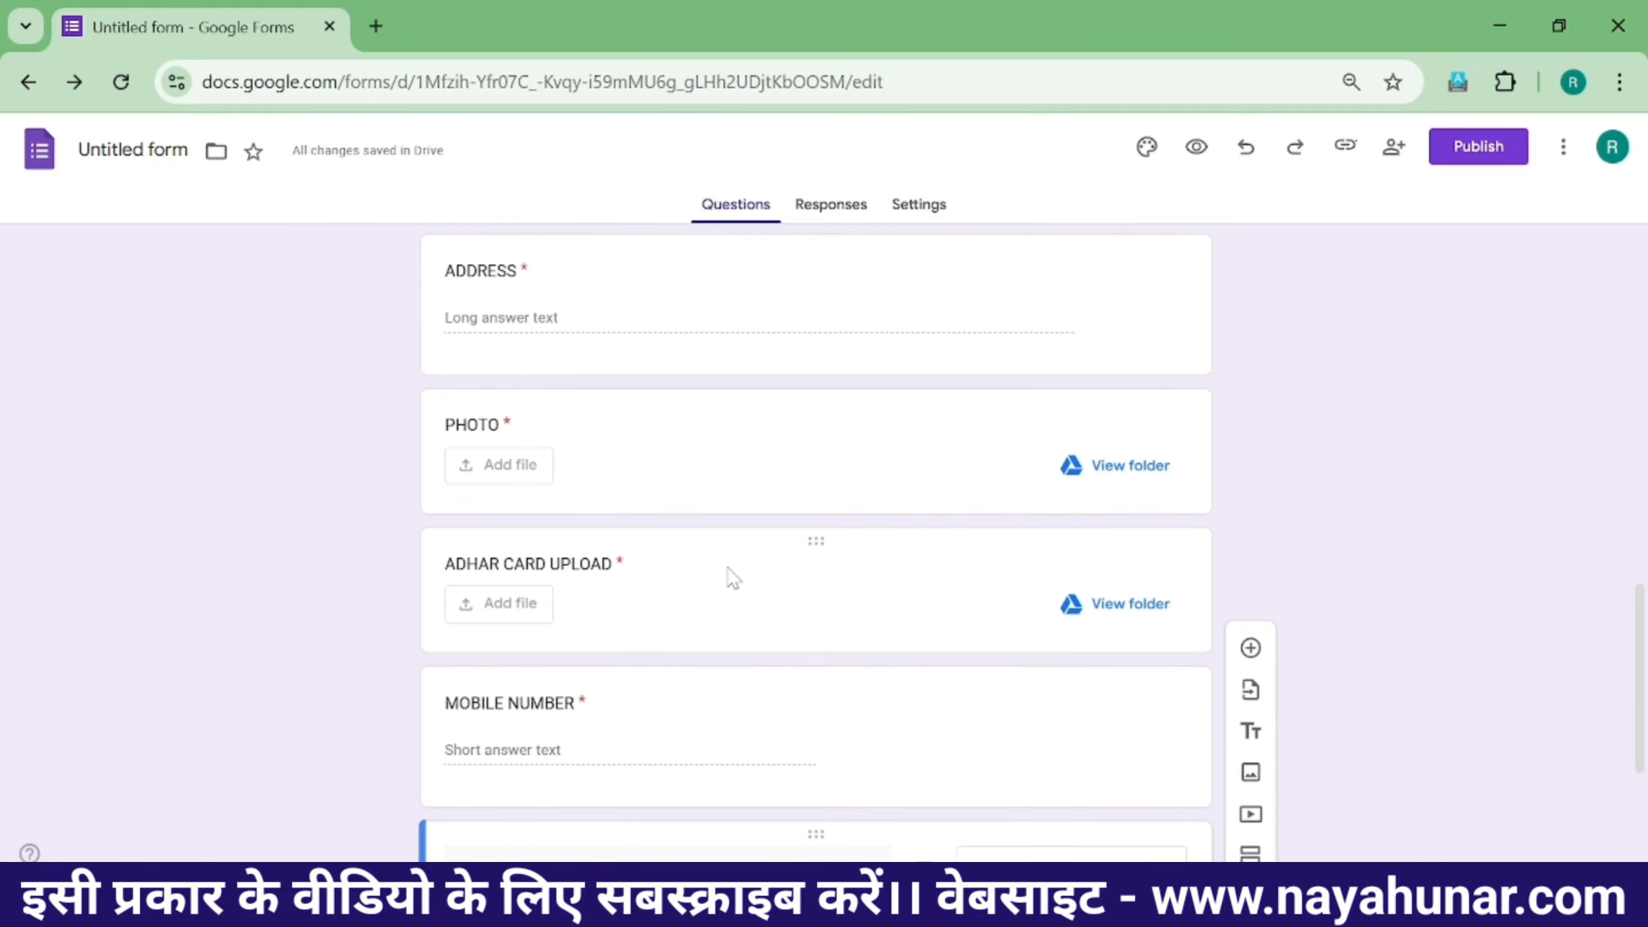
scroll(775, 655, down, 2)
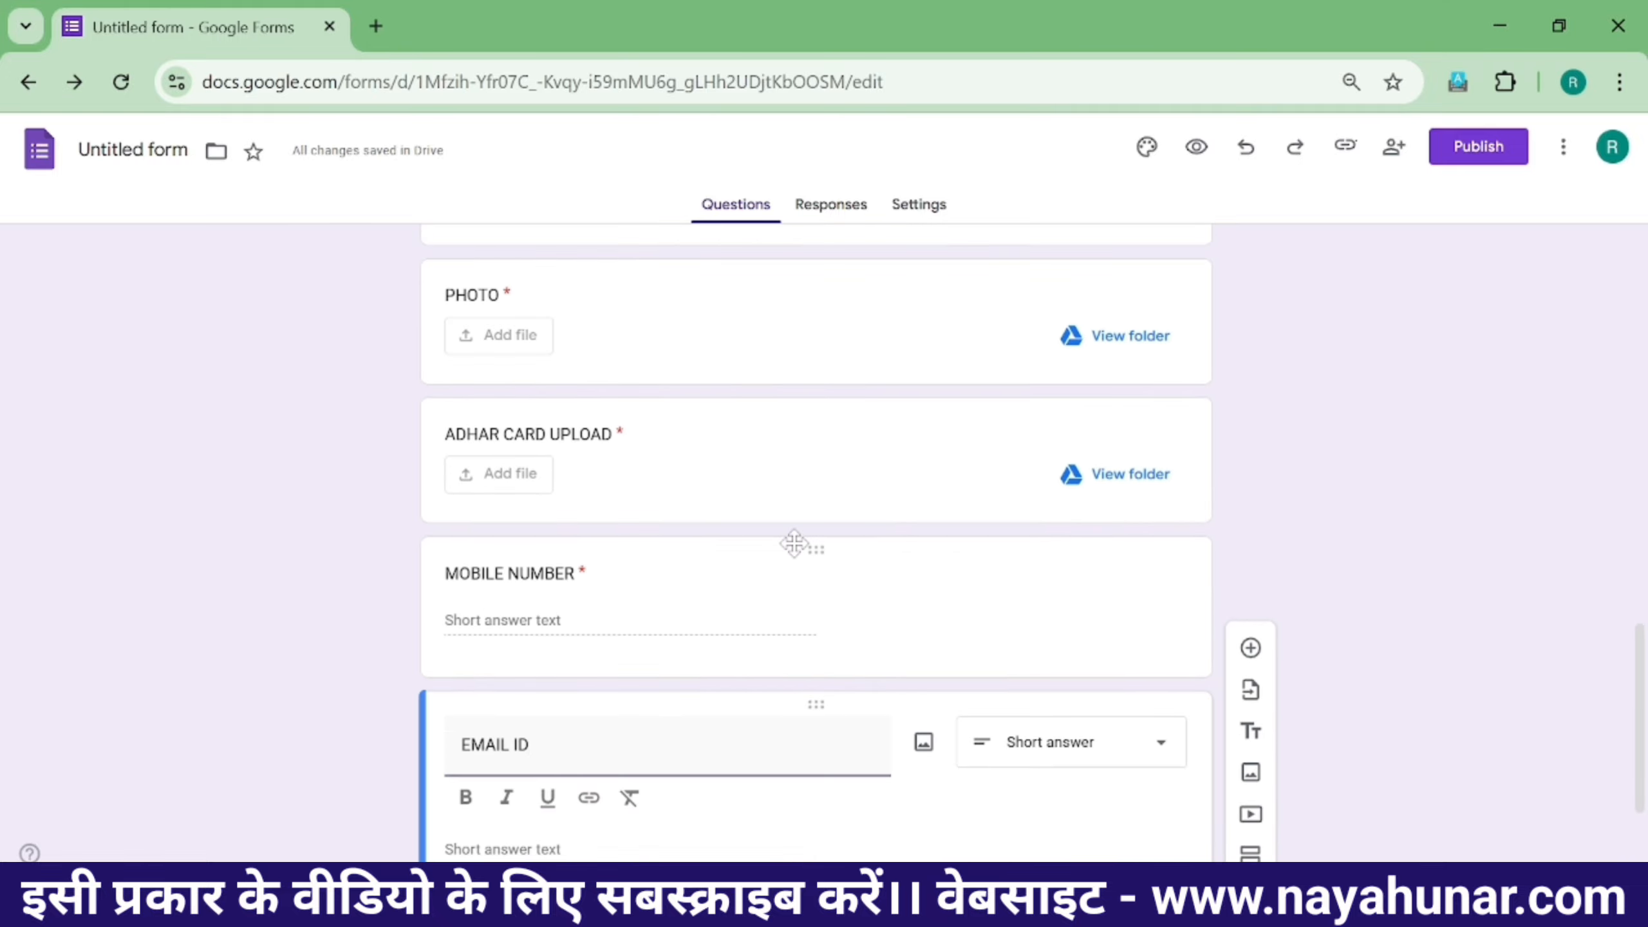
drag(815, 550, 706, 705)
scroll(706, 704, down, 15)
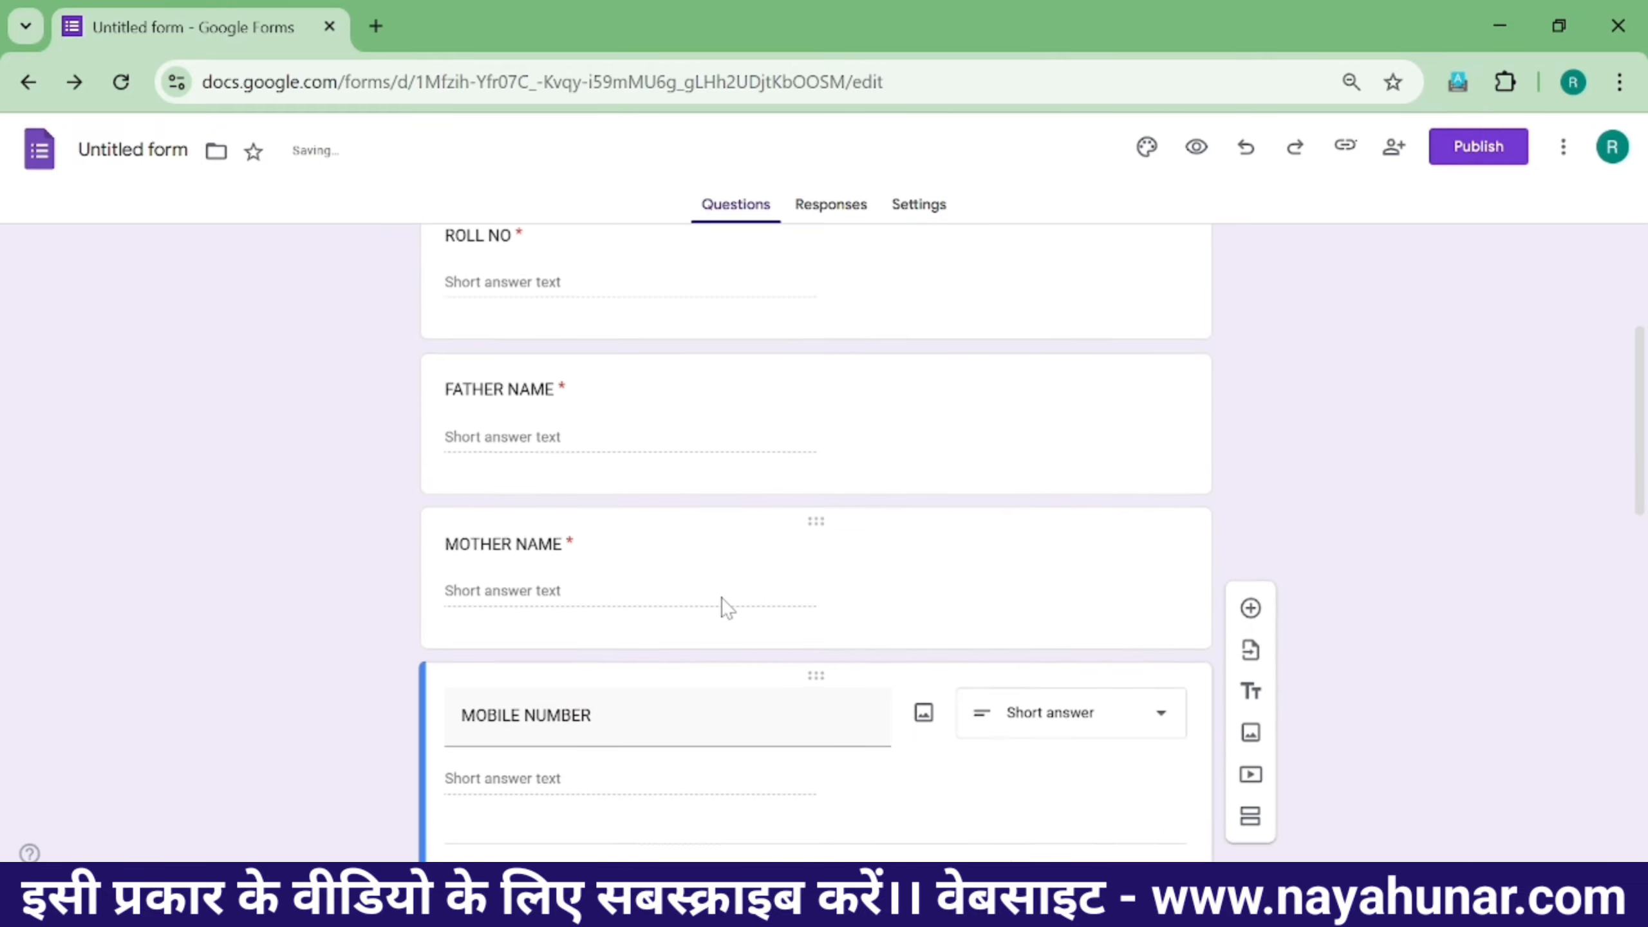
scroll(667, 562, down, 2)
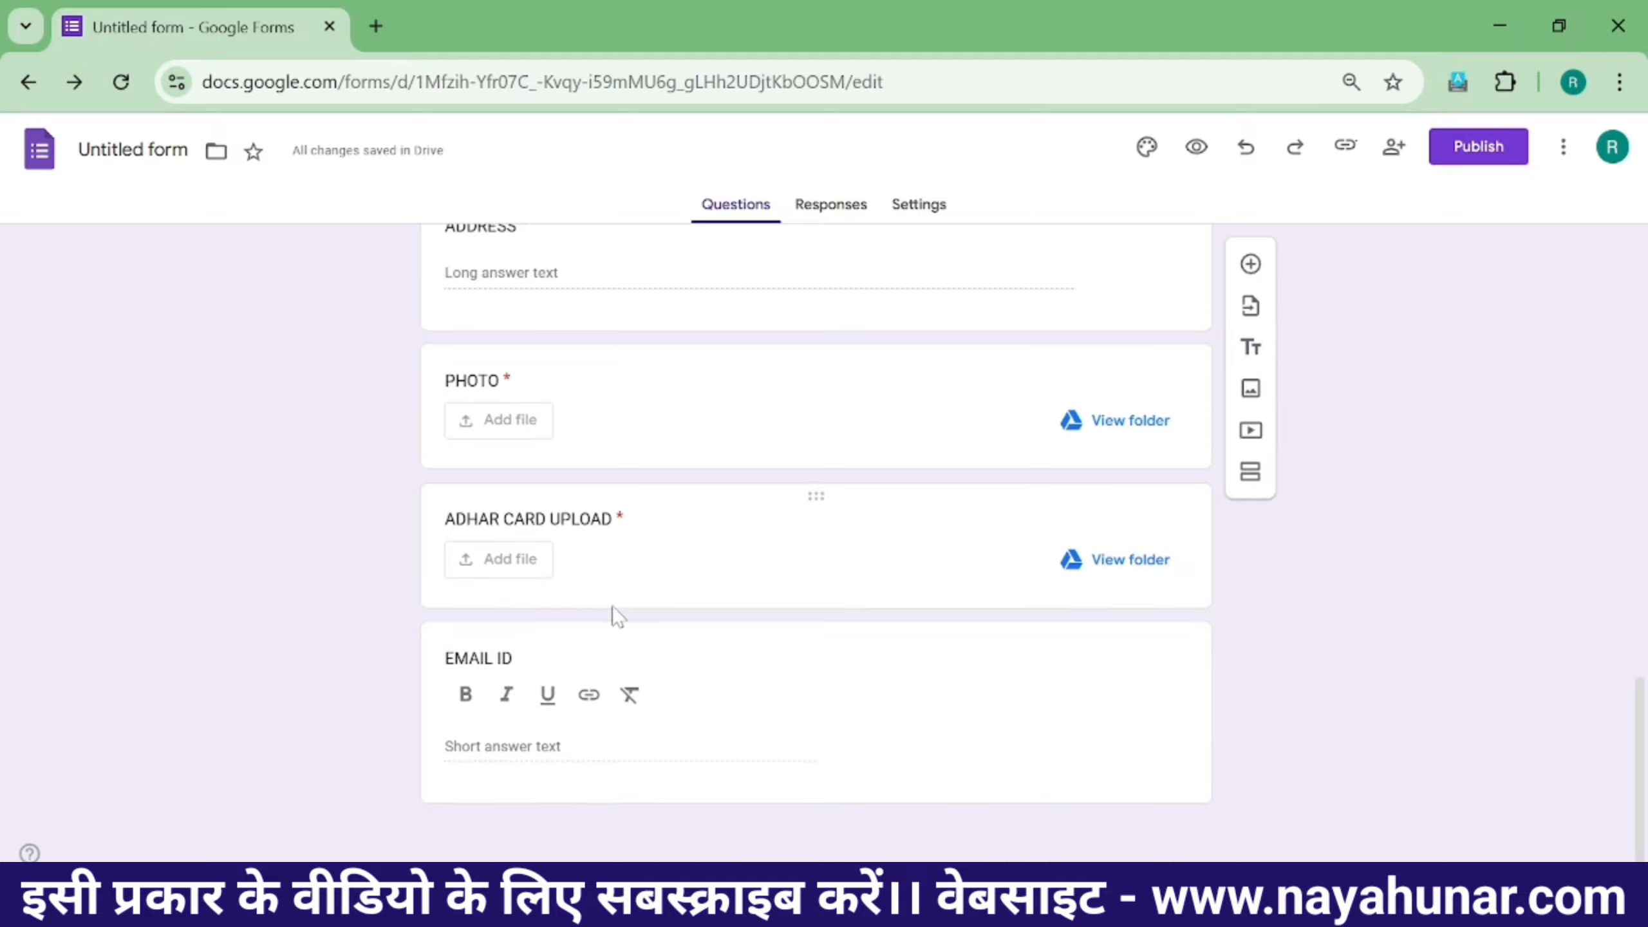
drag(798, 638, 697, 760)
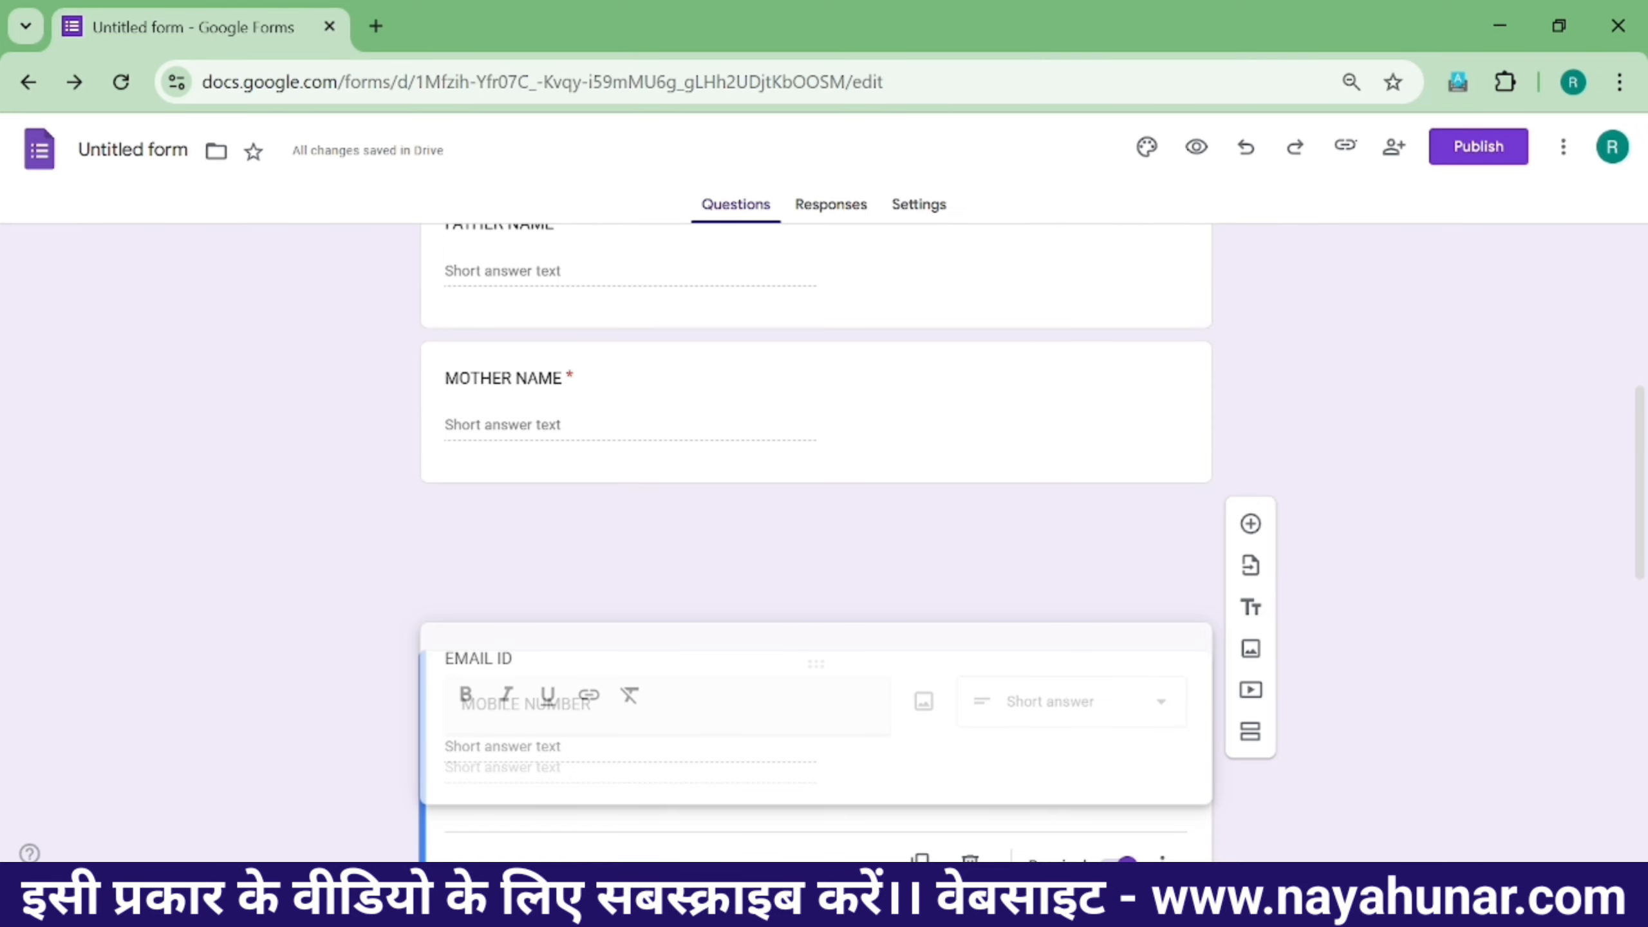
drag(695, 642, 754, 552)
scroll(706, 603, down, 2)
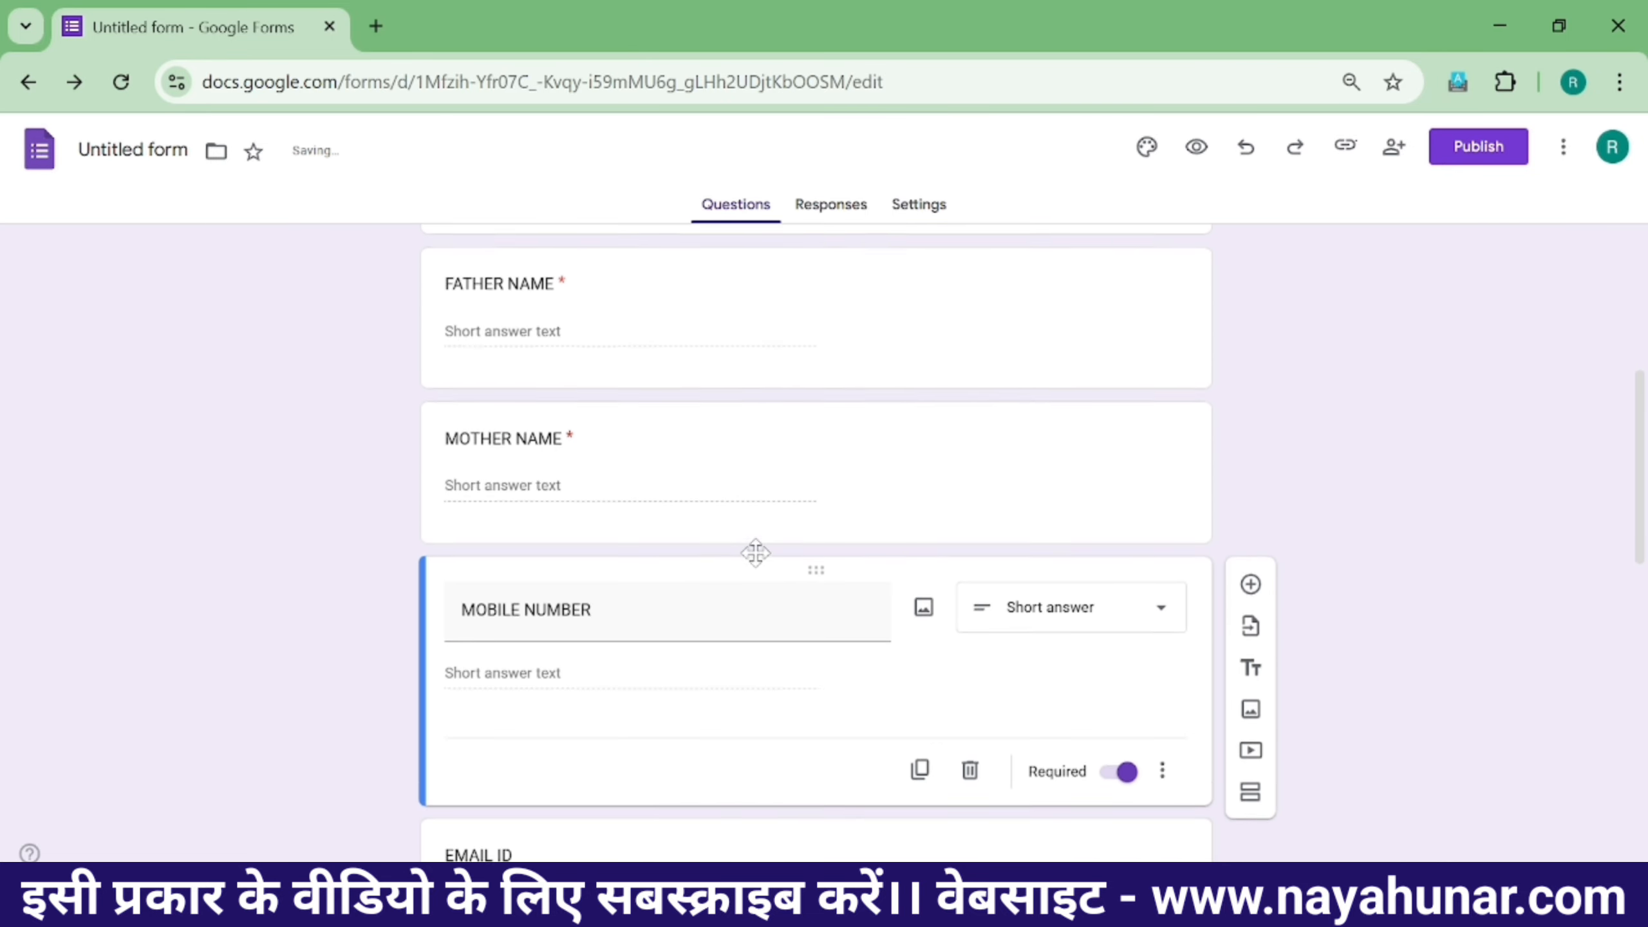
scroll(754, 552, up, 7)
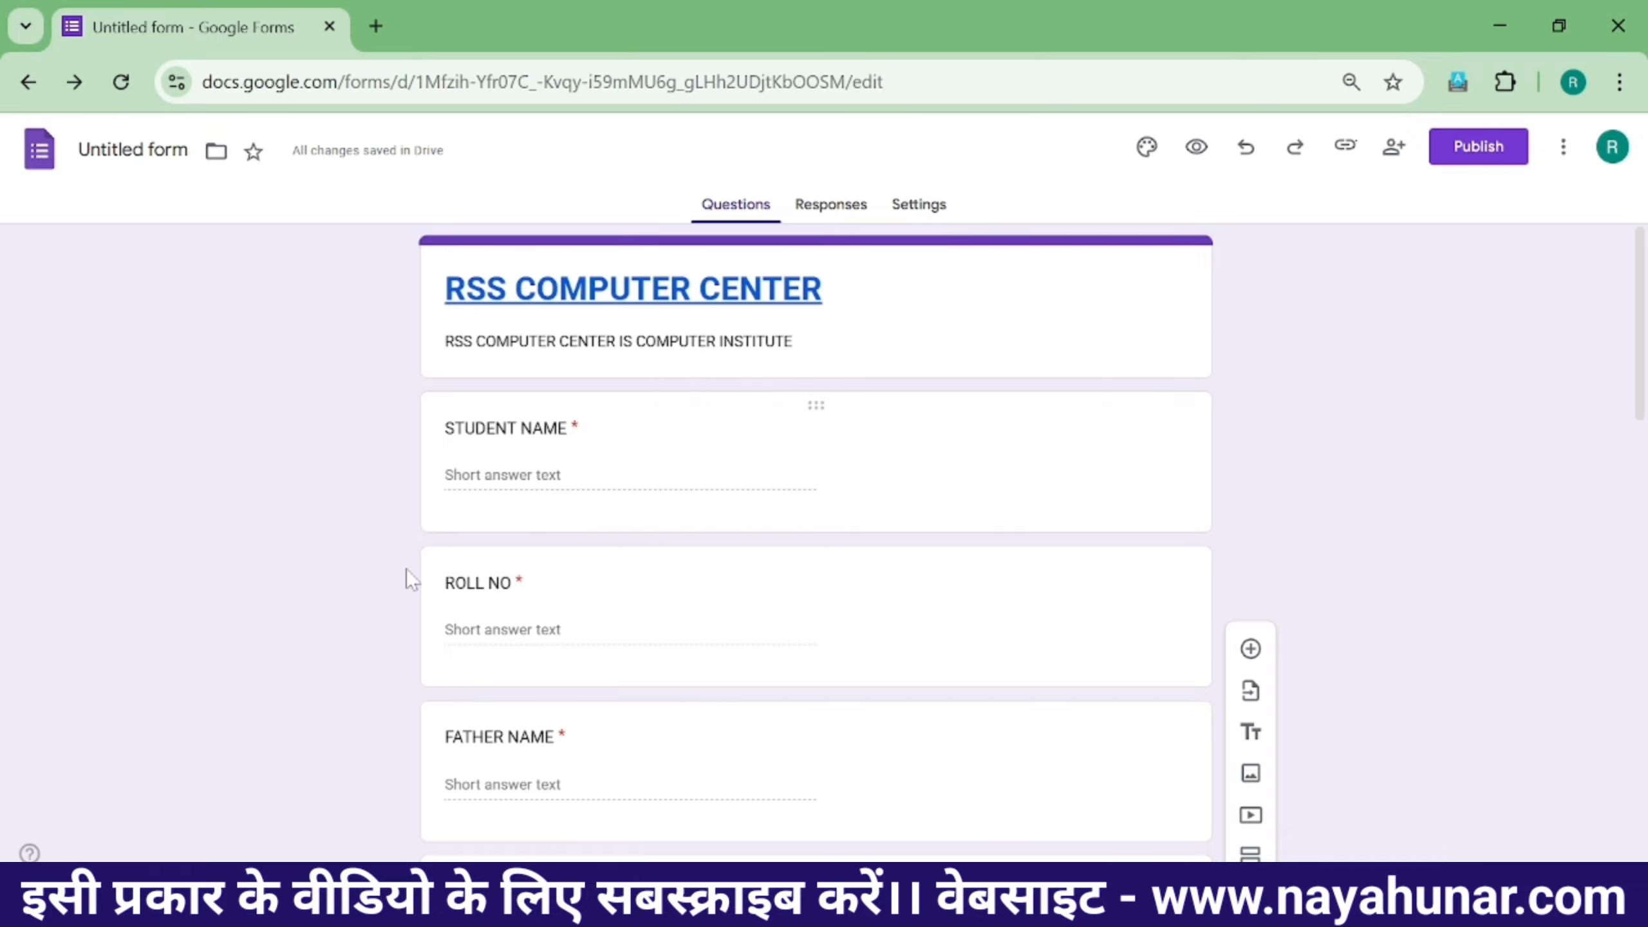
scroll(506, 679, down, 2)
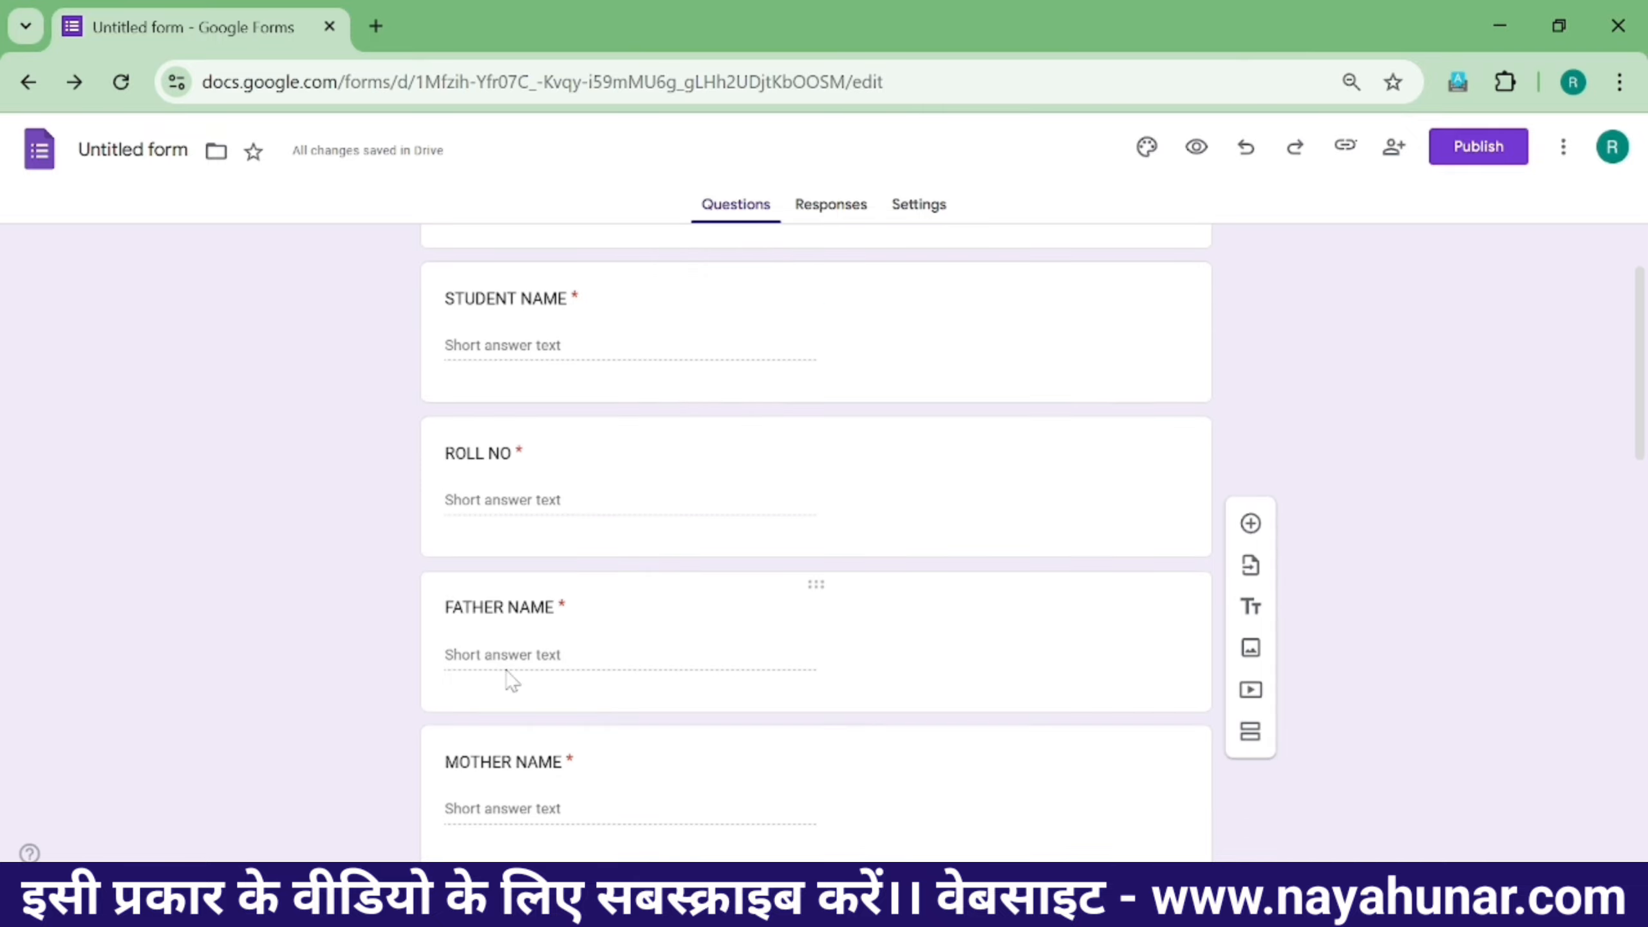
scroll(513, 673, down, 2)
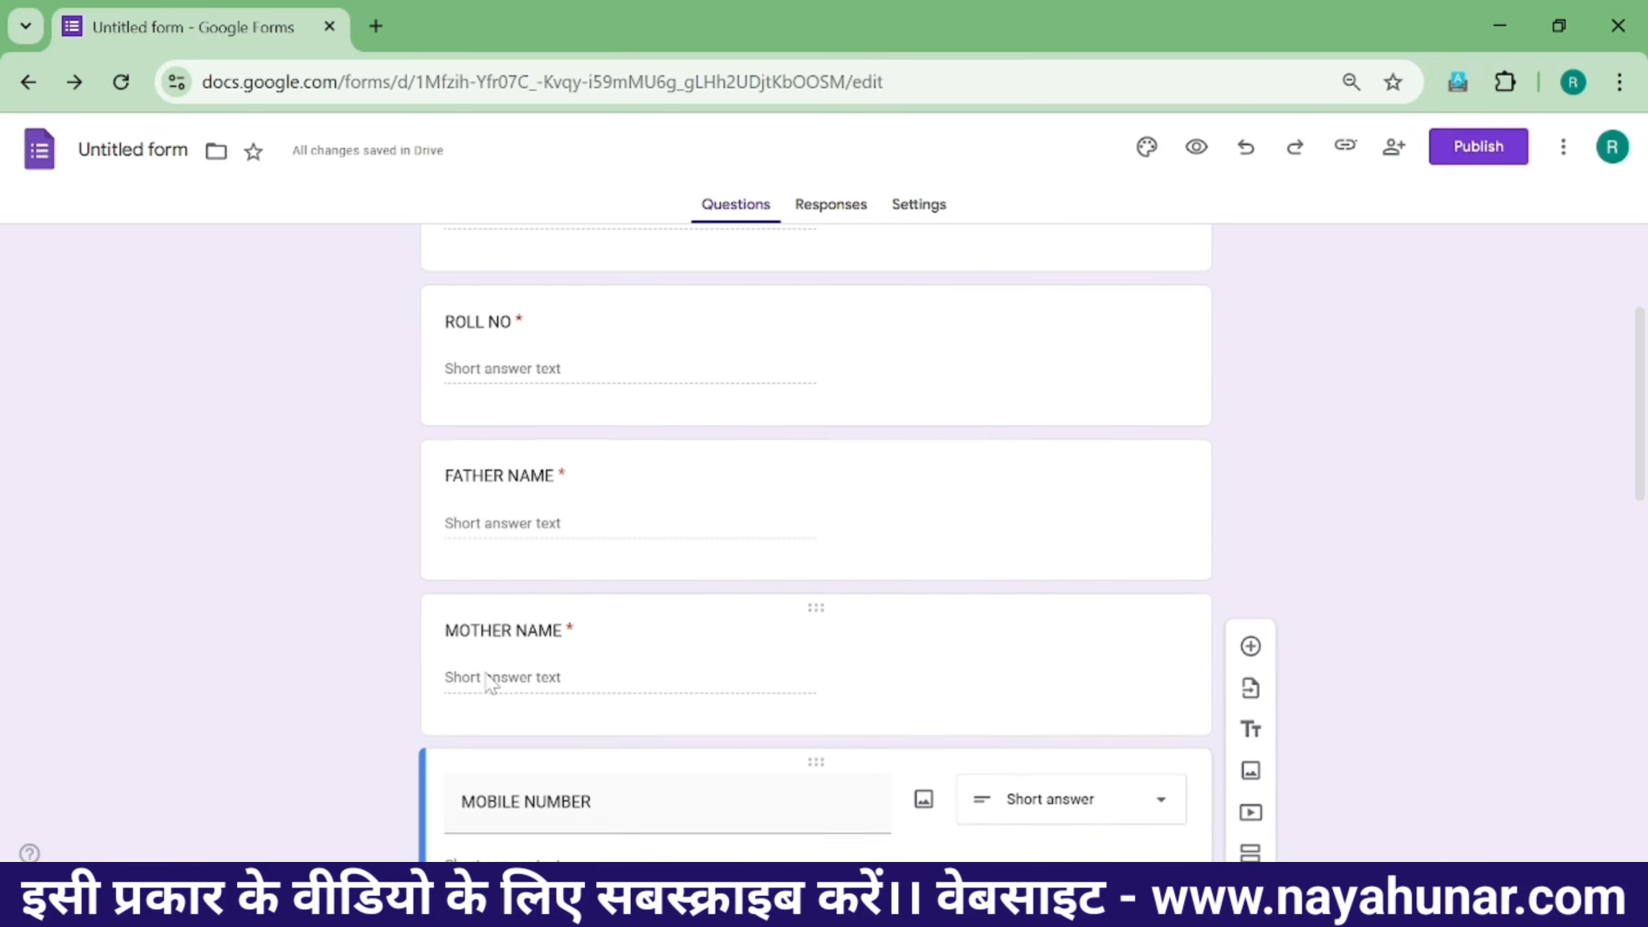
scroll(500, 669, down, 3)
scroll(661, 646, down, 3)
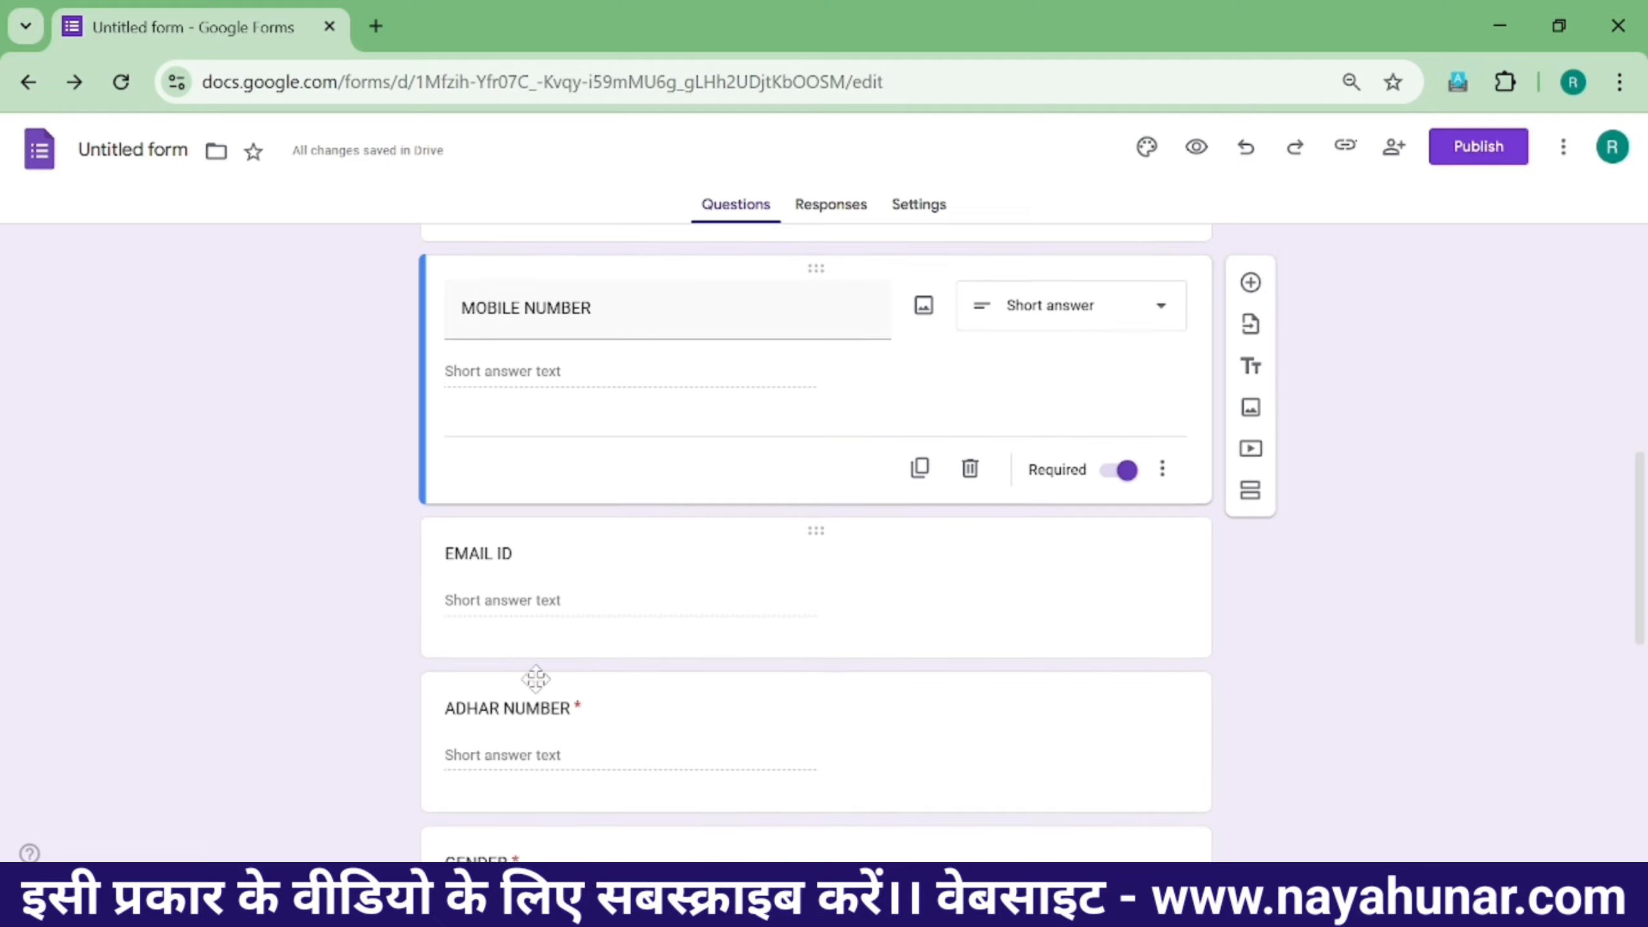
scroll(559, 589, down, 2)
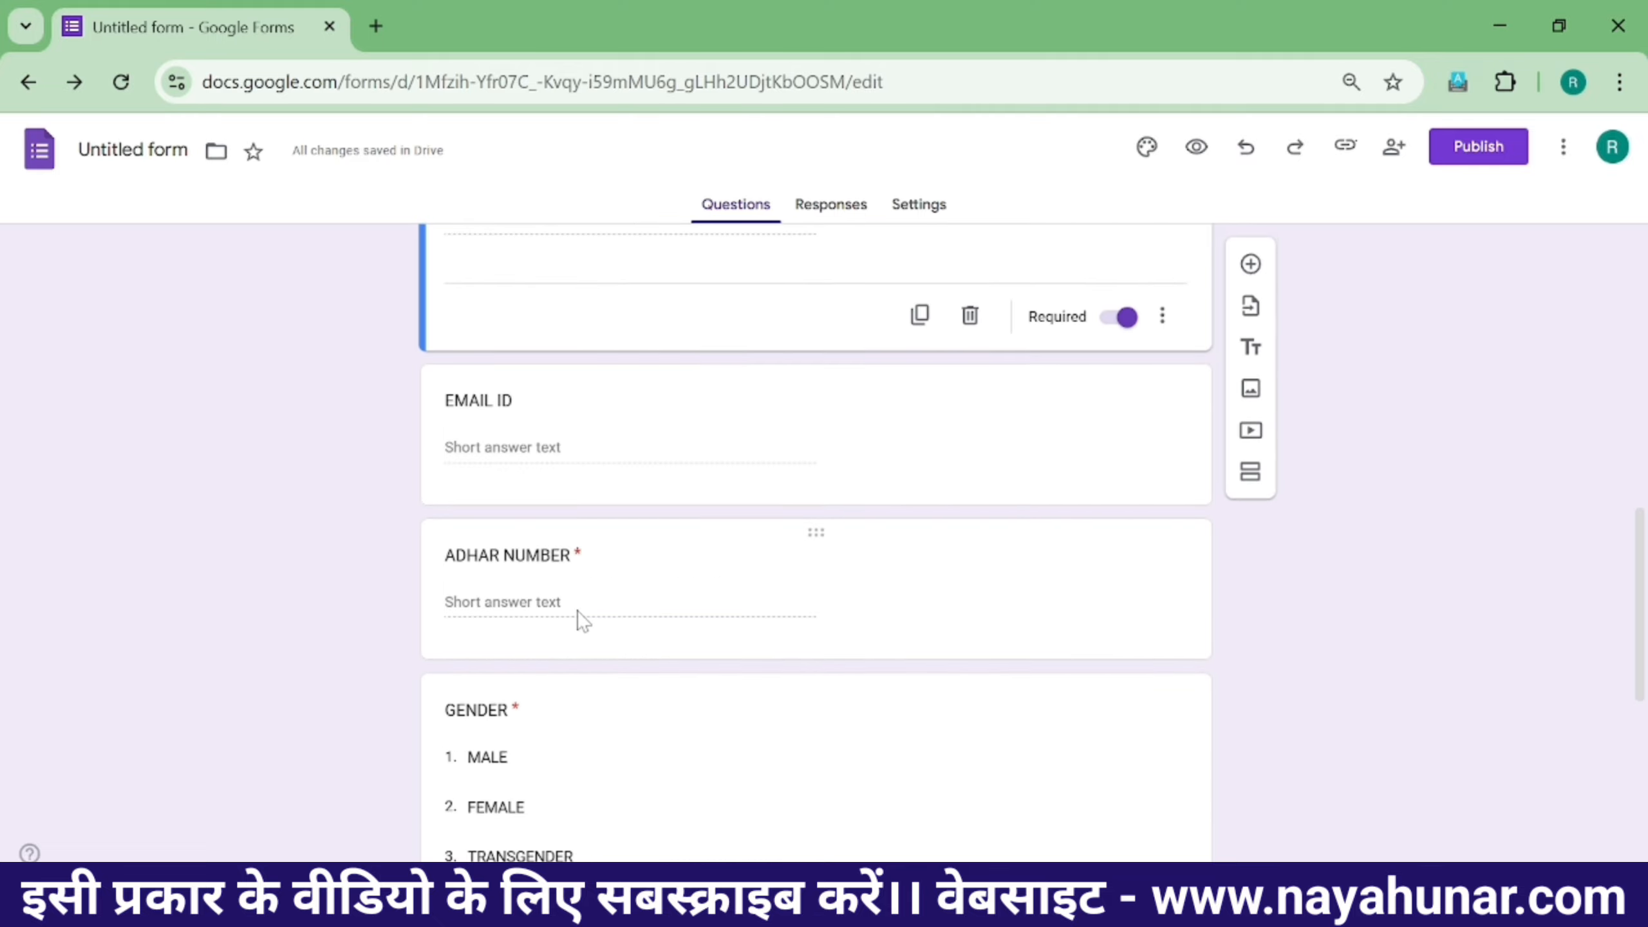
scroll(528, 509, down, 2)
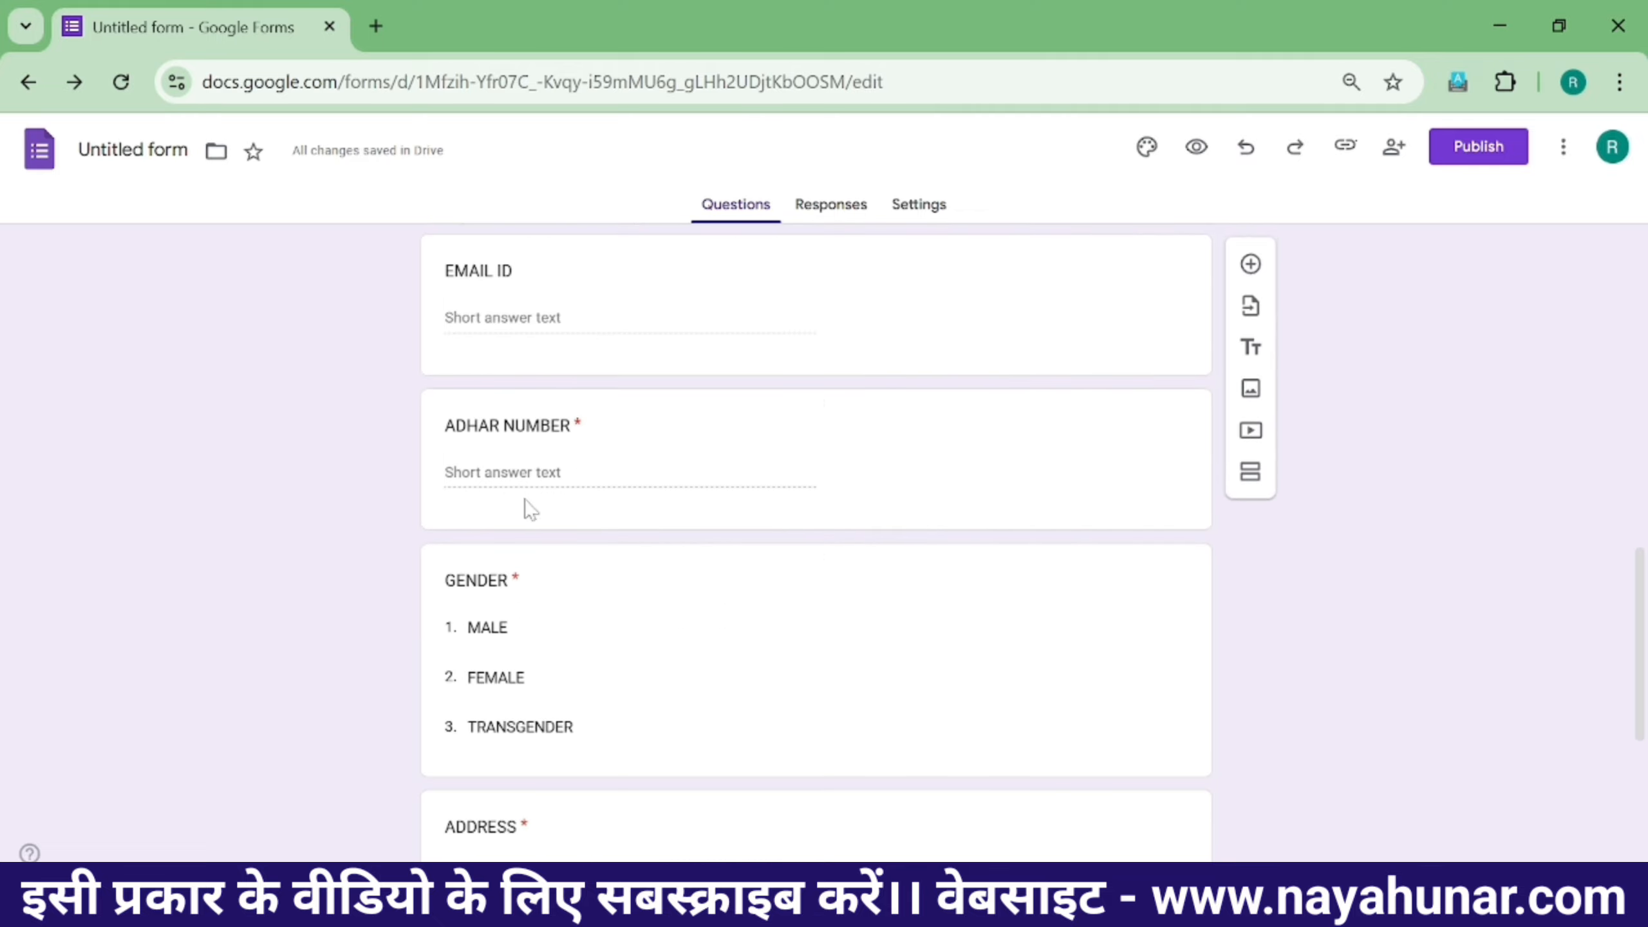
scroll(506, 552, down, 4)
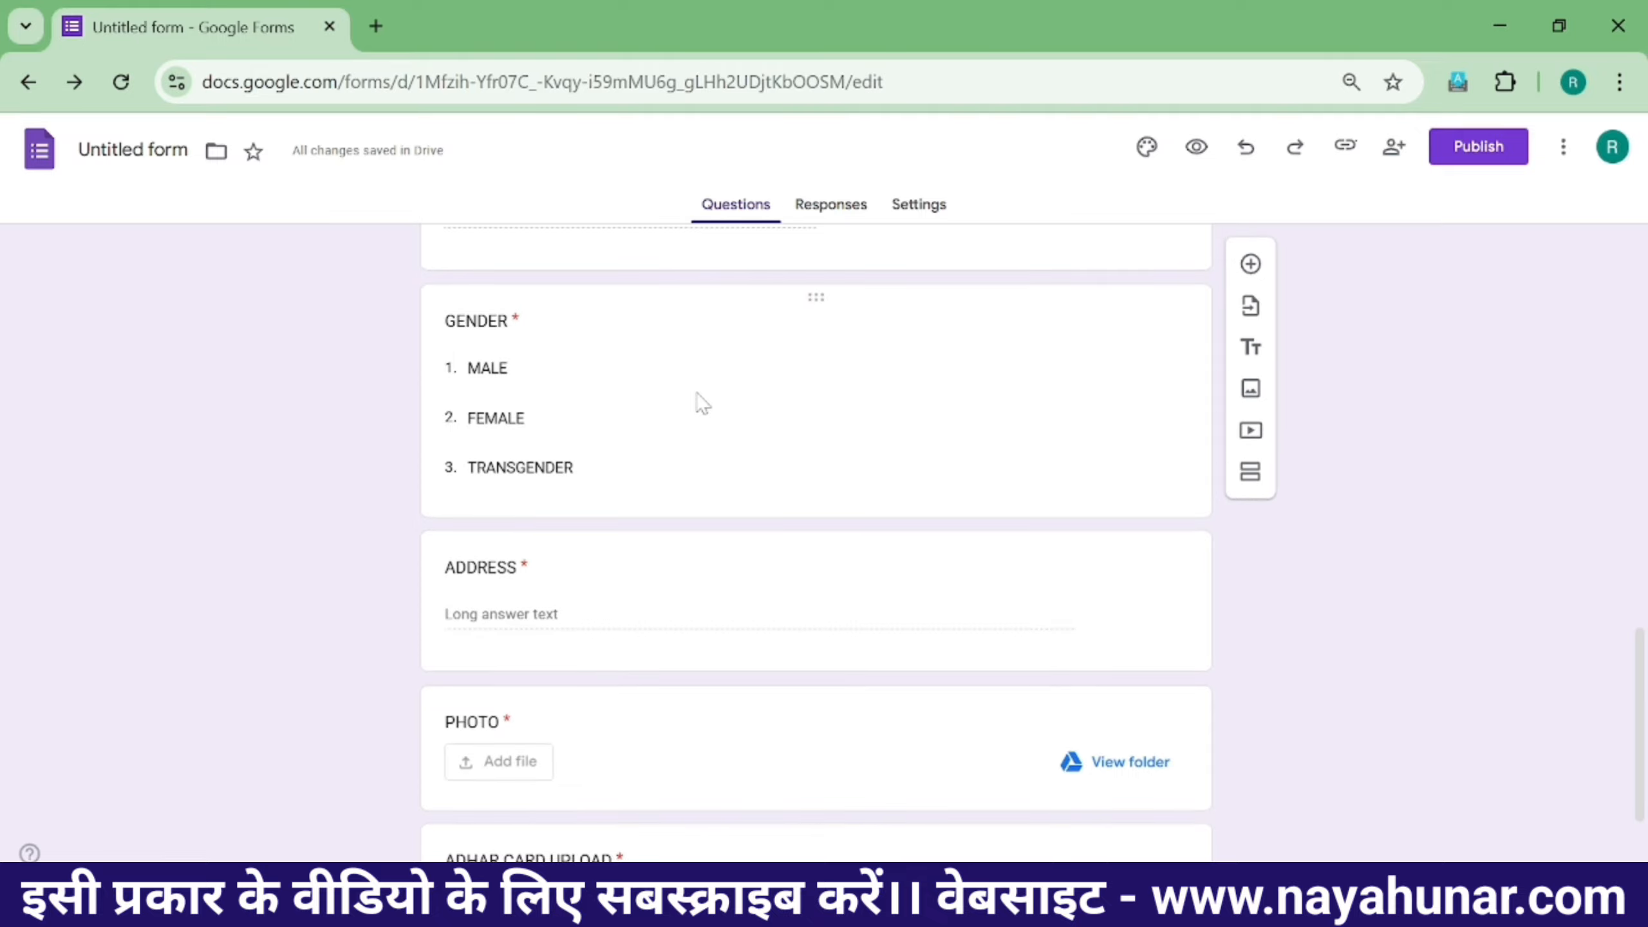
scroll(562, 482, down, 2)
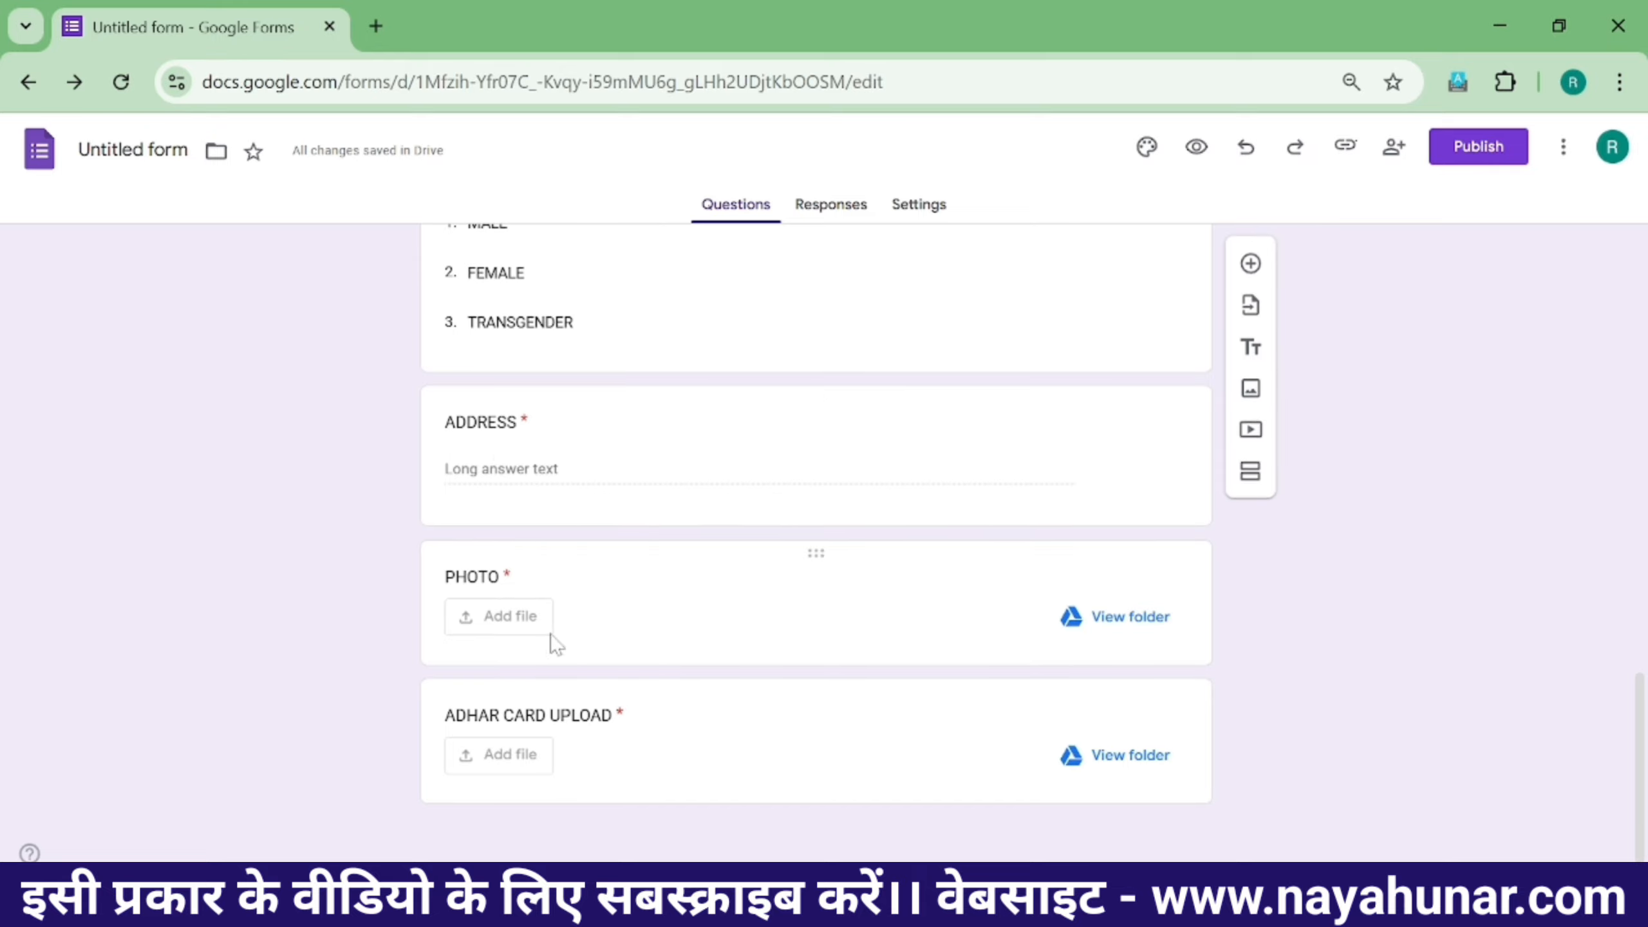
scroll(990, 546, up, 20)
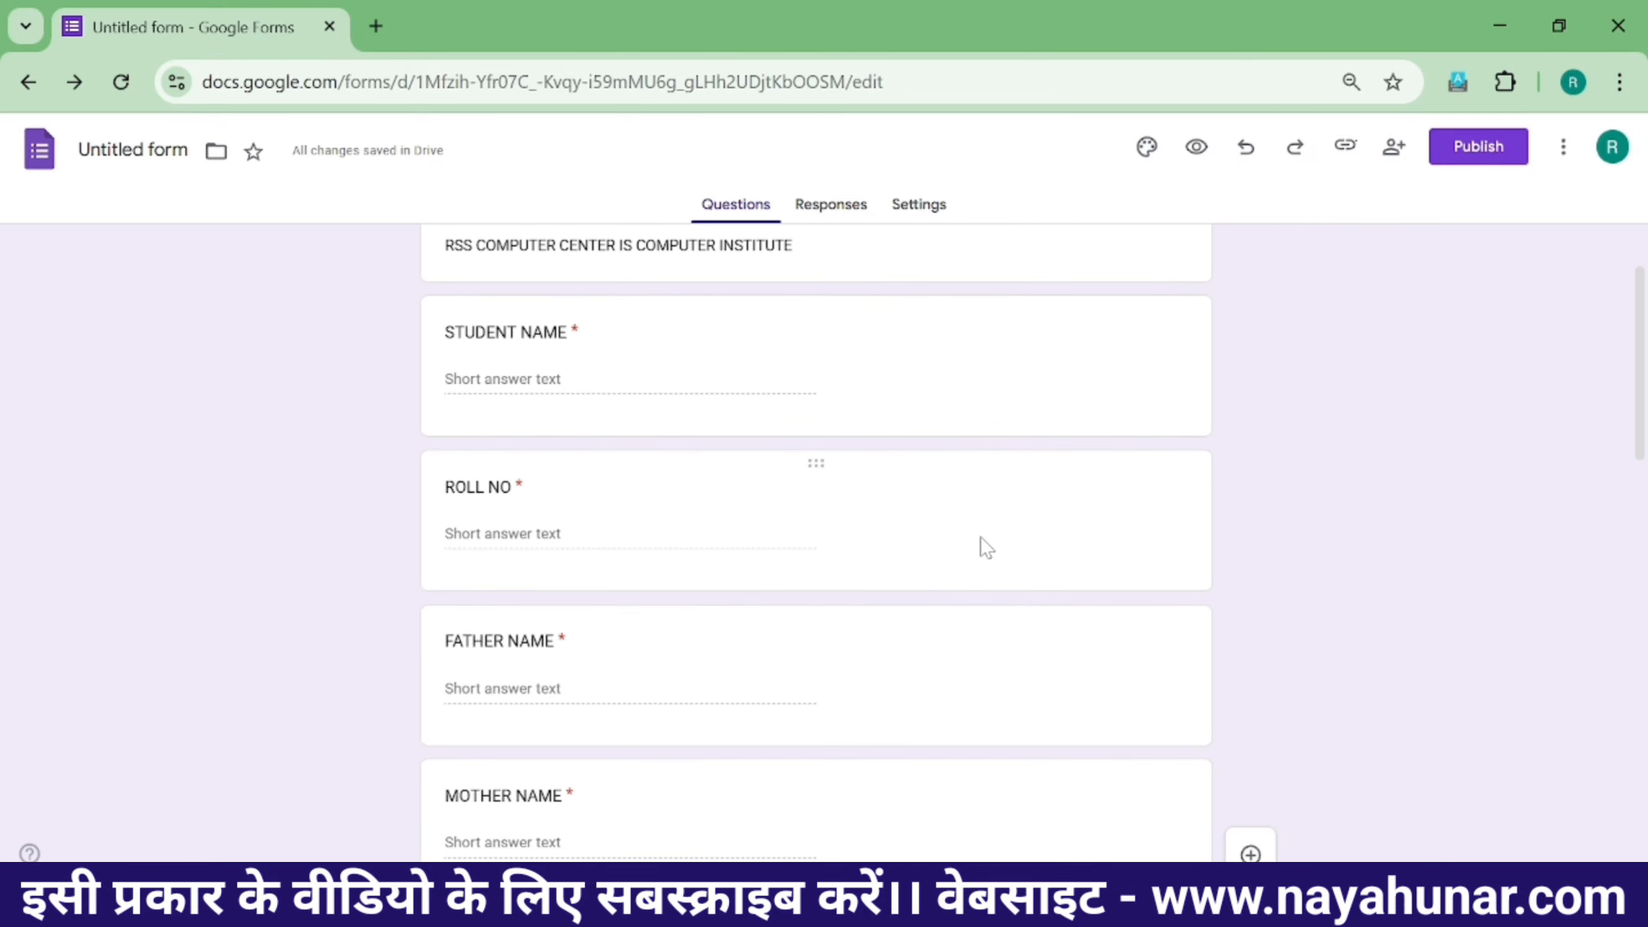
scroll(986, 547, down, 20)
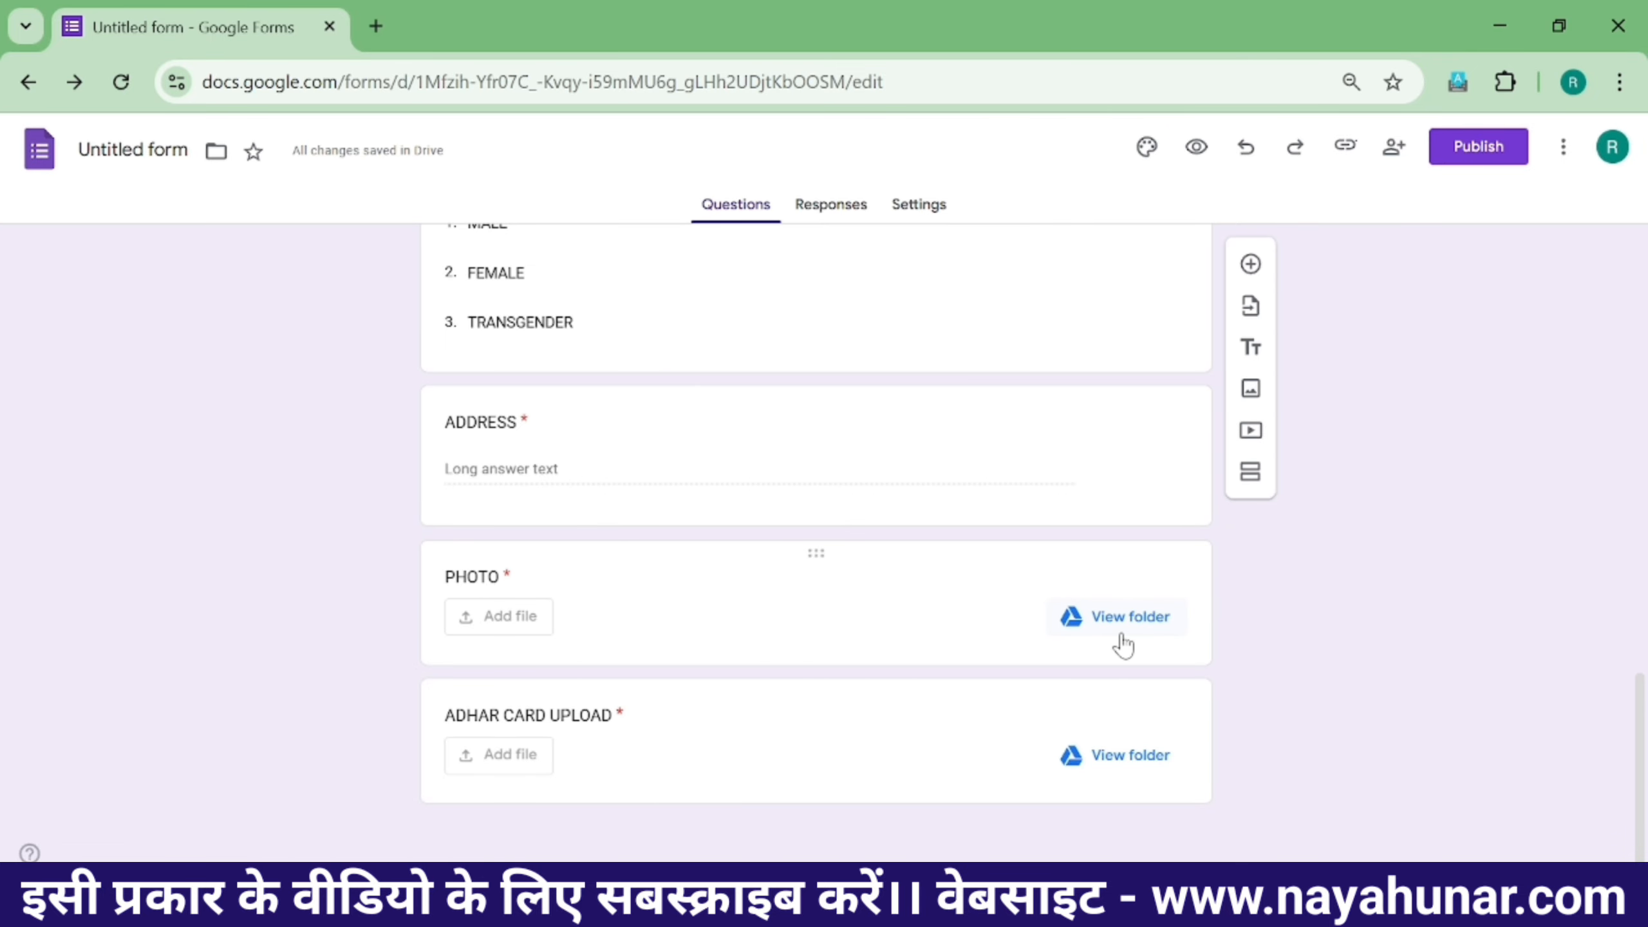
scroll(1015, 642, up, 20)
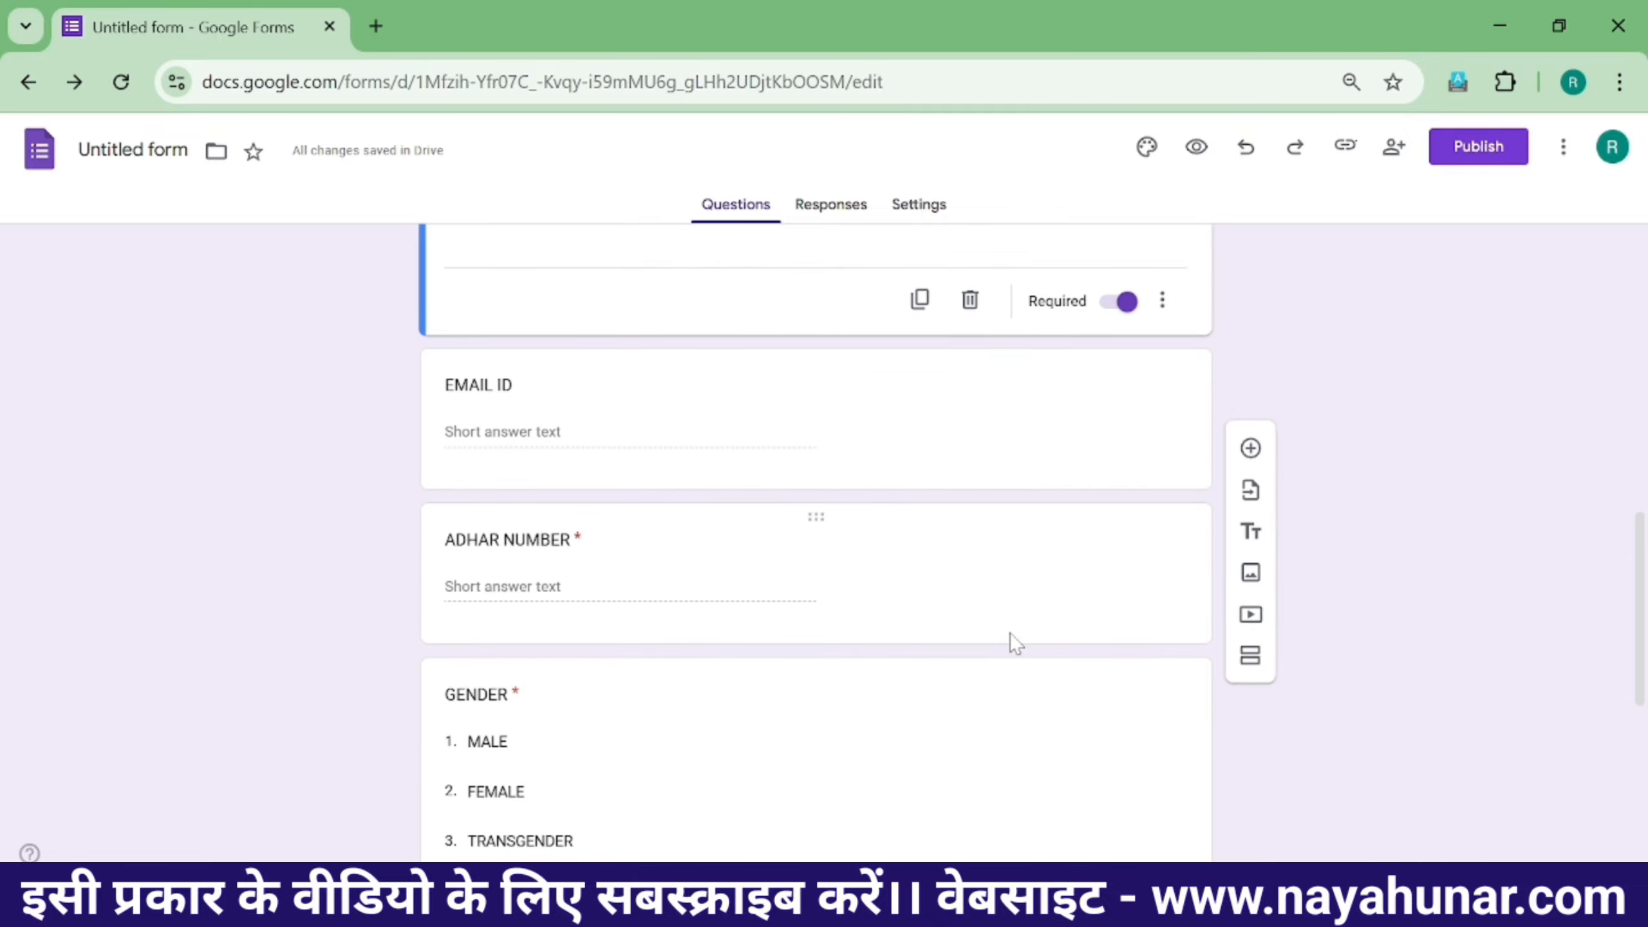
scroll(1015, 642, up, 1)
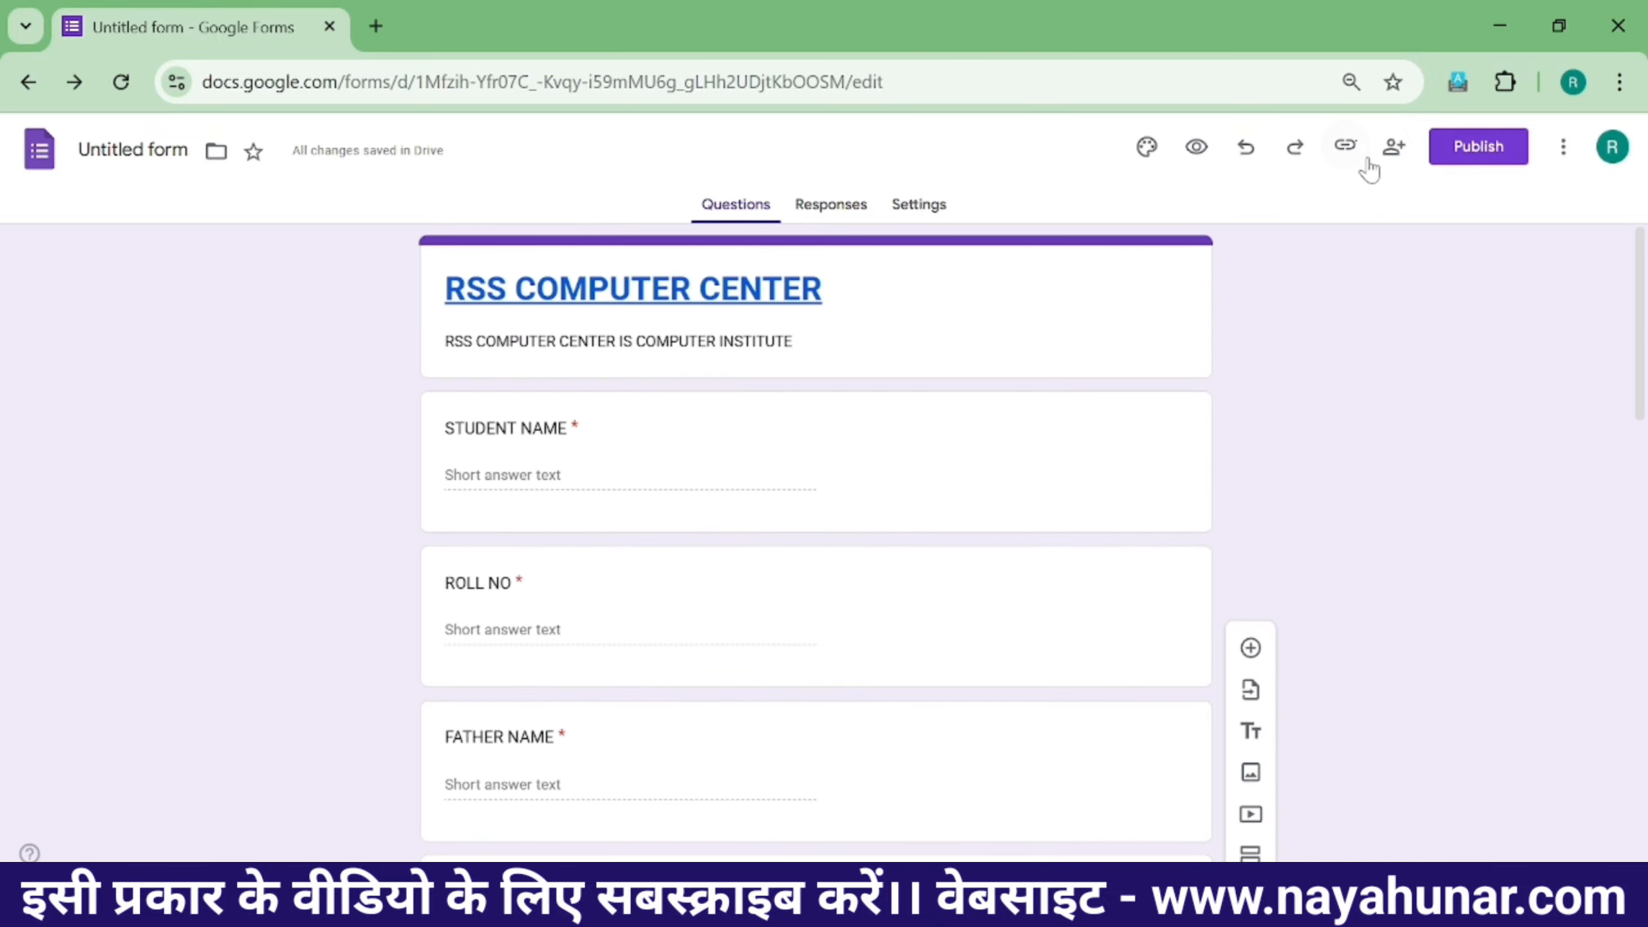
- From the Responses tab, link responses to a new spreadsheet named REGISTRATION FORM DATA
click(821, 207)
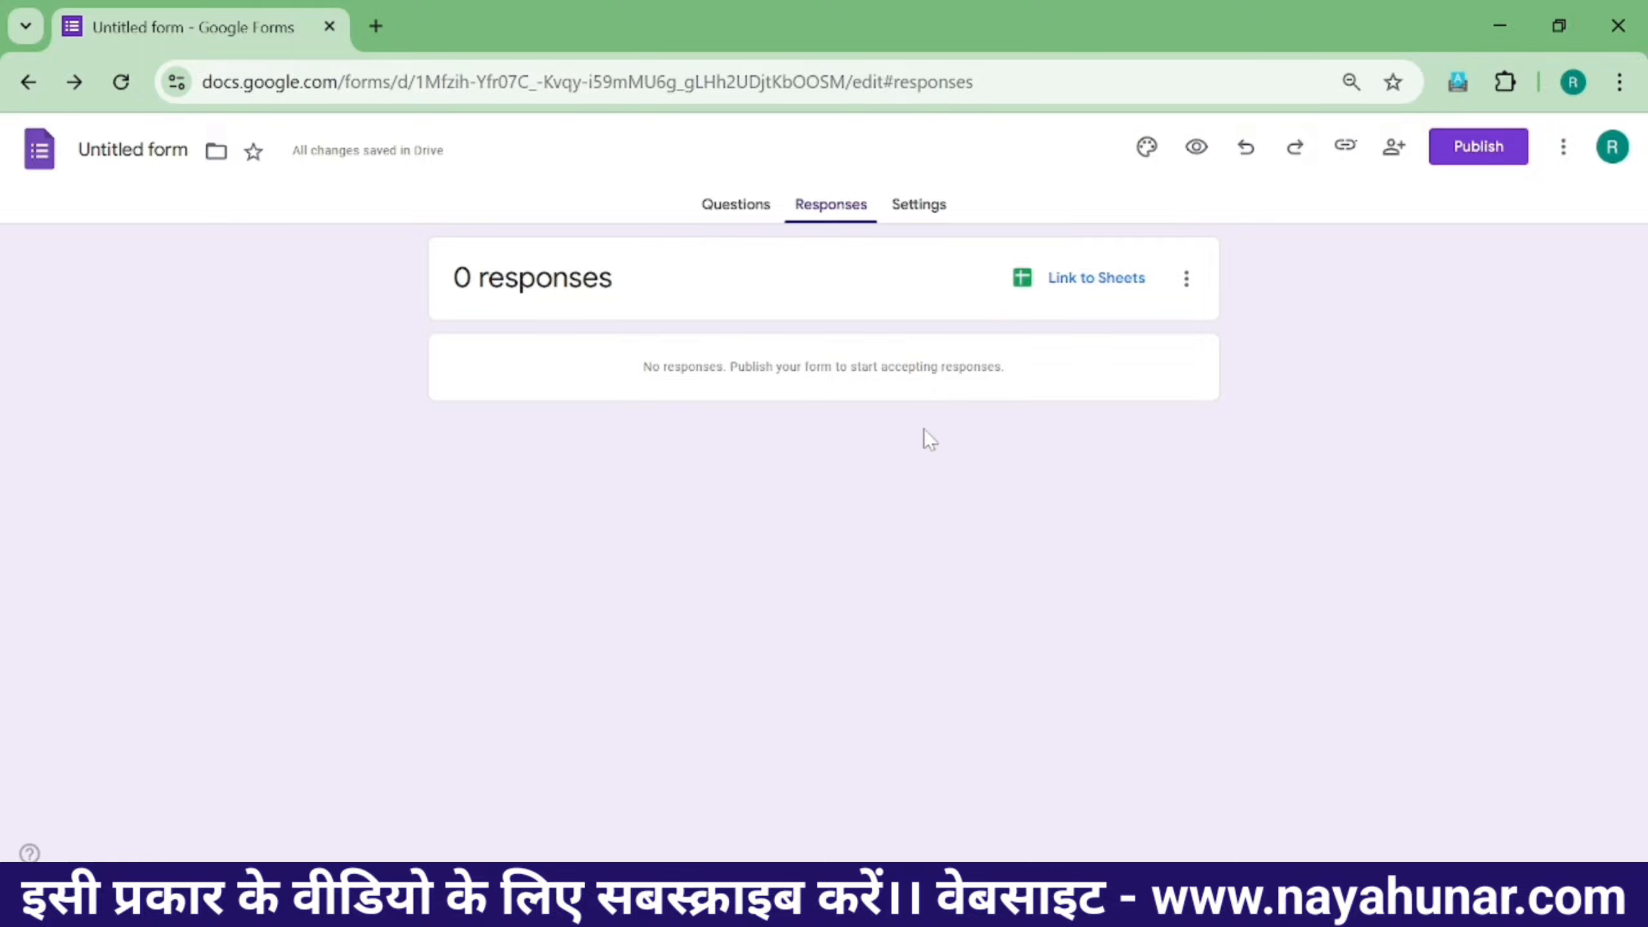
click(1079, 283)
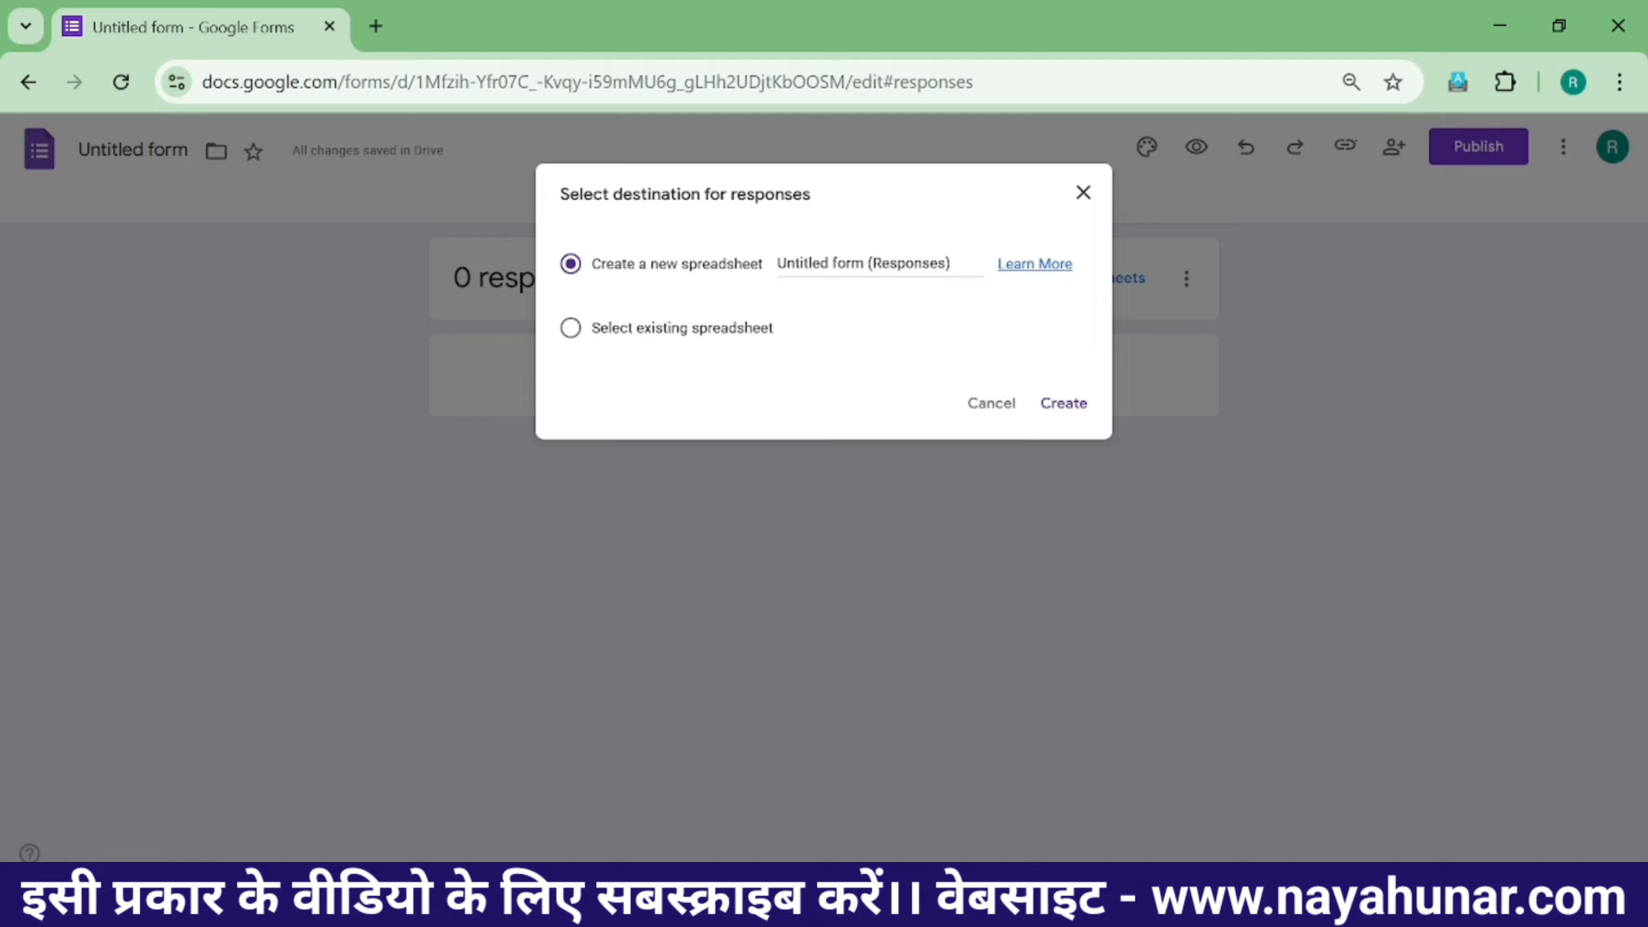
click(872, 263)
drag(951, 263, 785, 263)
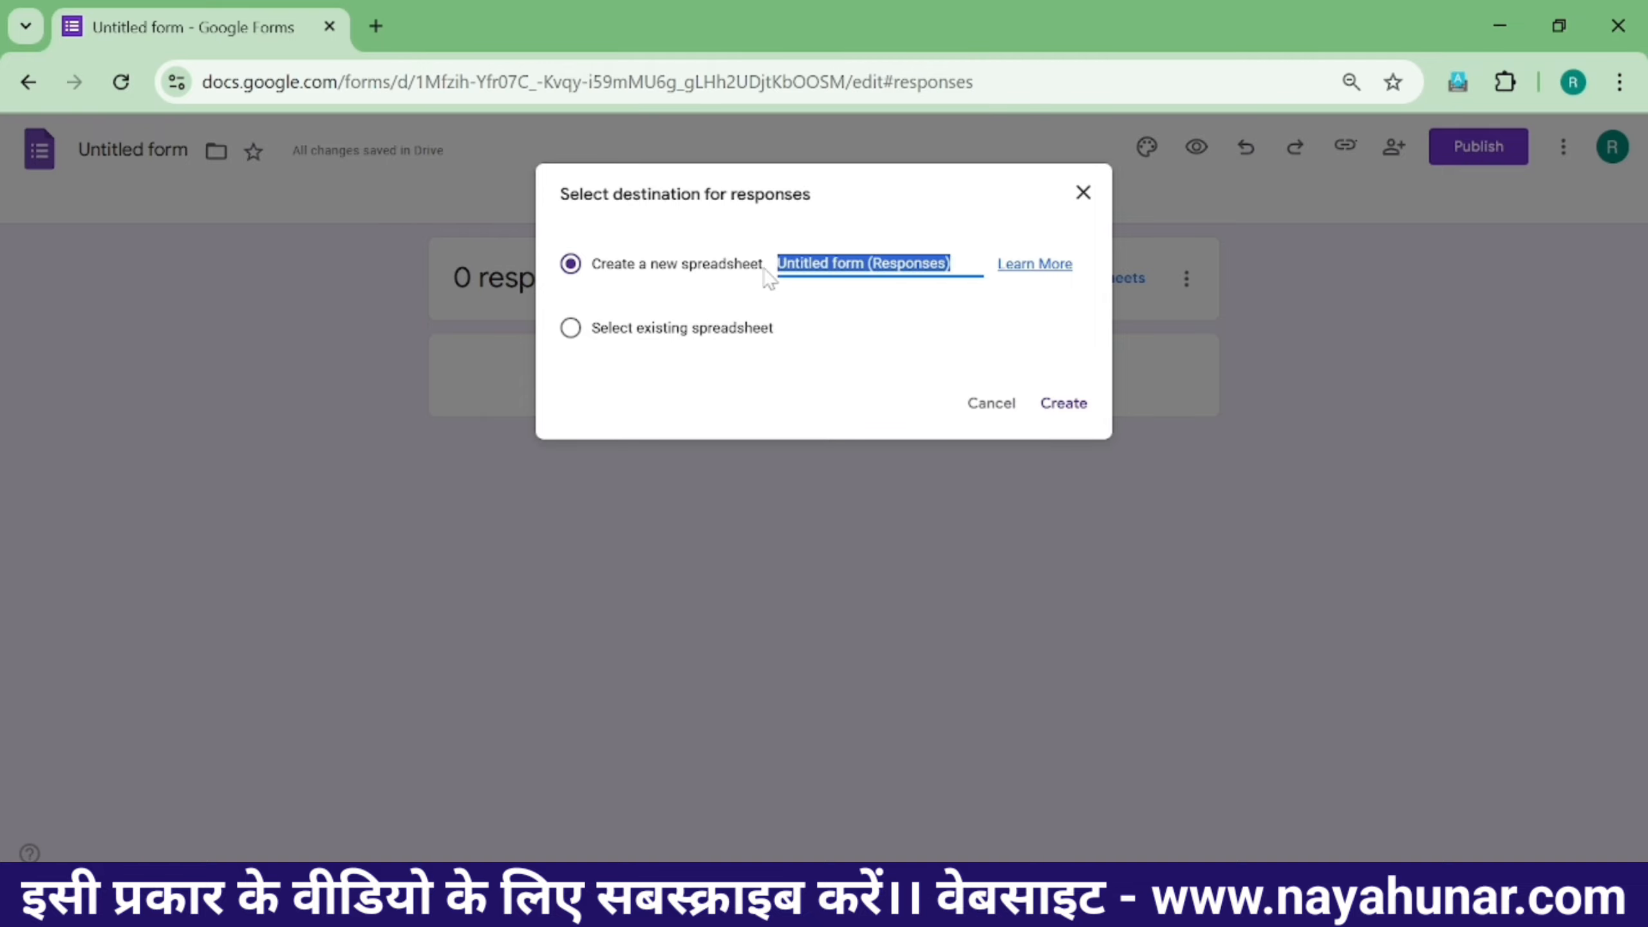
key(BackSpace)
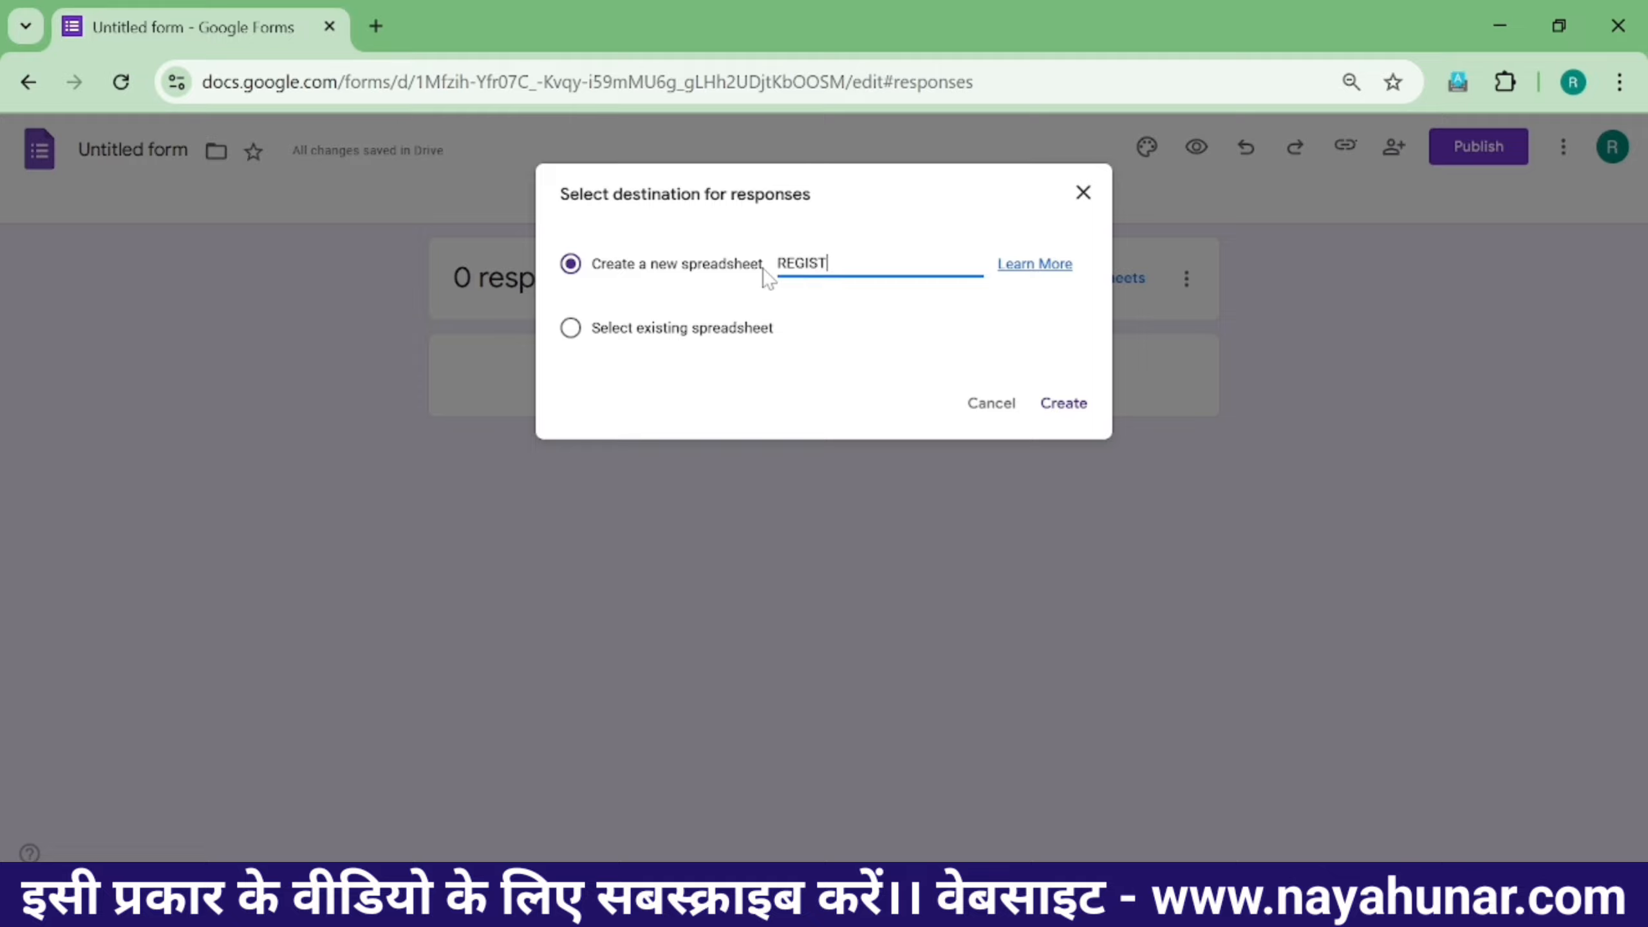
text(REGISTRATION FORM DATA)
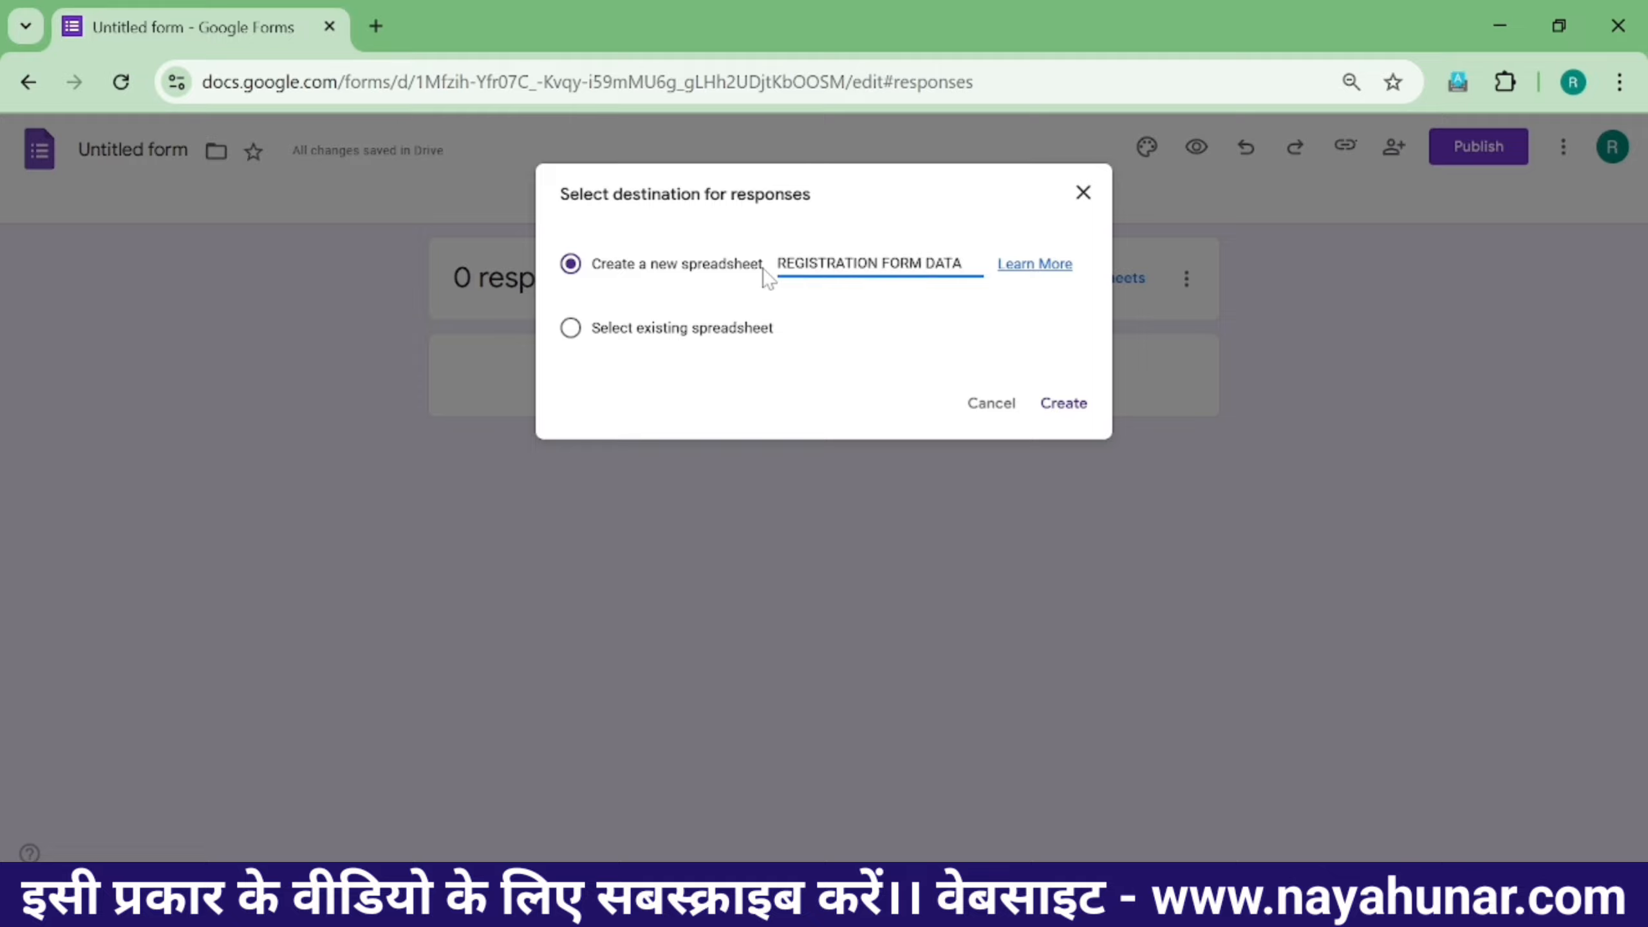
- Create the linked REGISTRATION FORM DATA spreadsheet, then go back to the form's responses page
click(1061, 401)
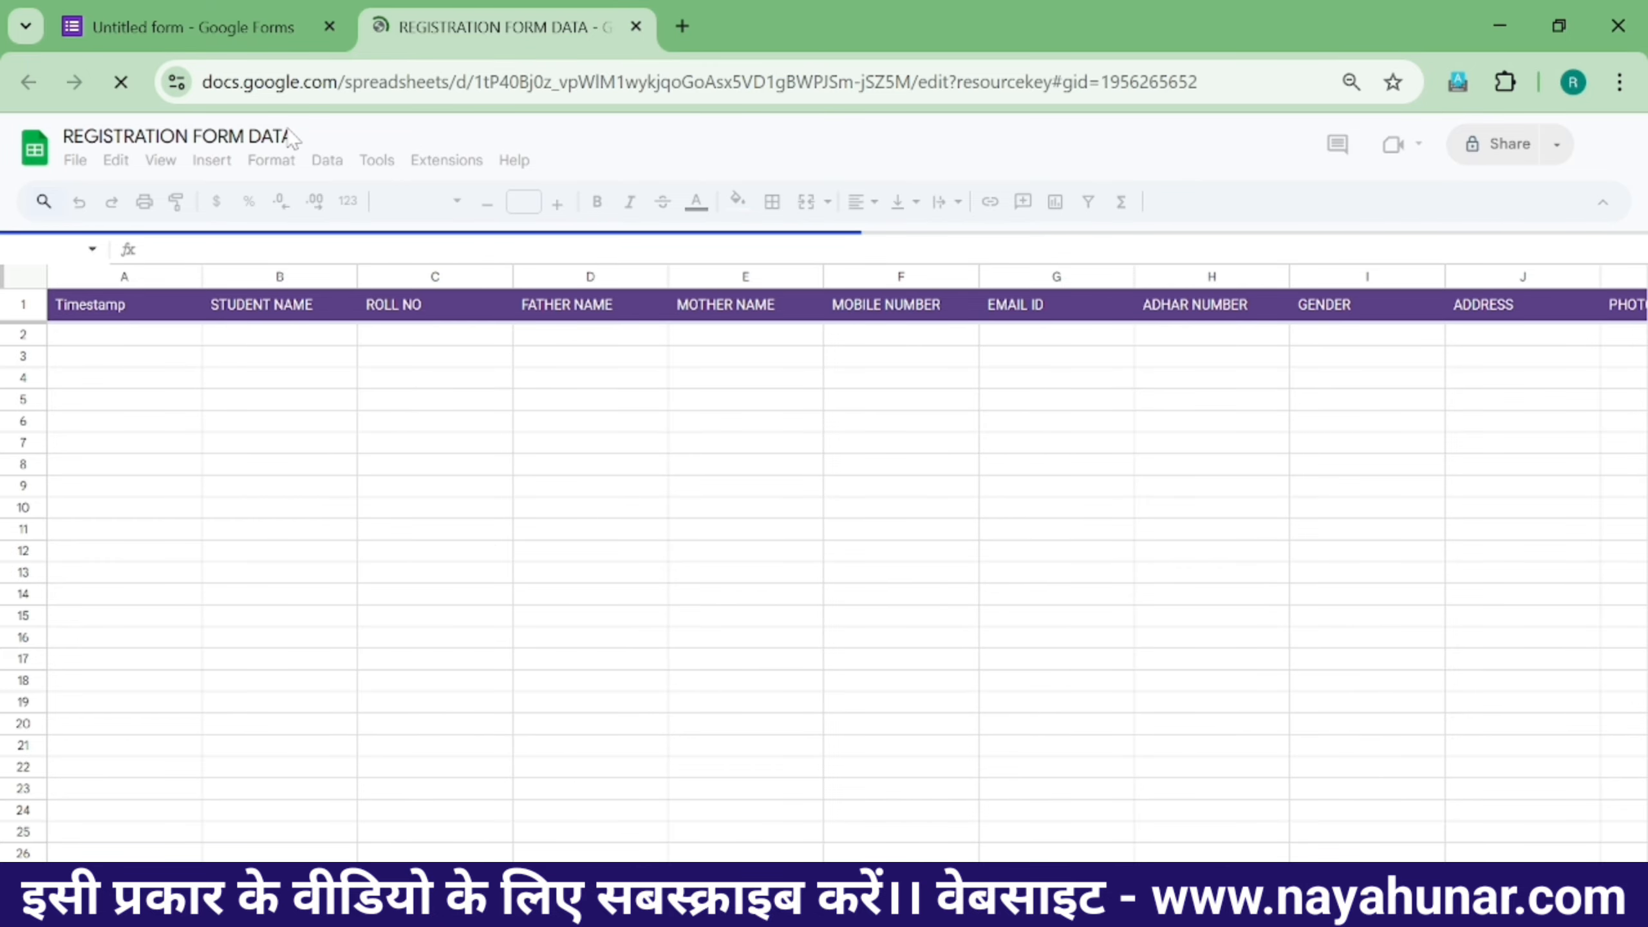
click(226, 27)
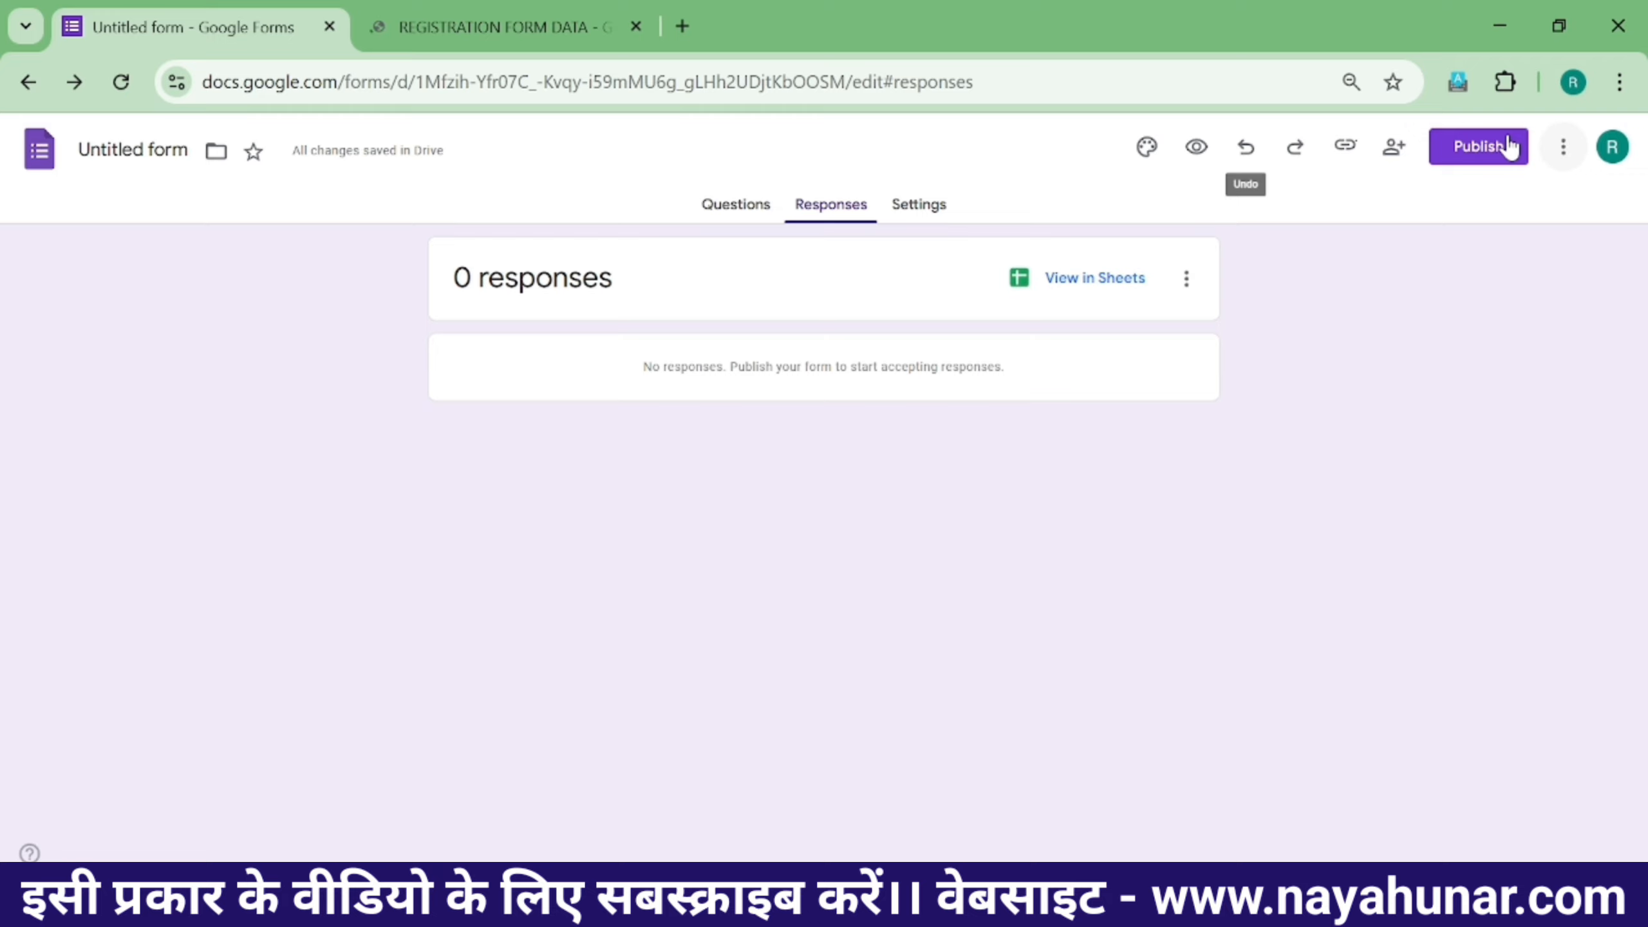
- Publish the form to anyone with the link and copy its shortened responder link
click(1477, 161)
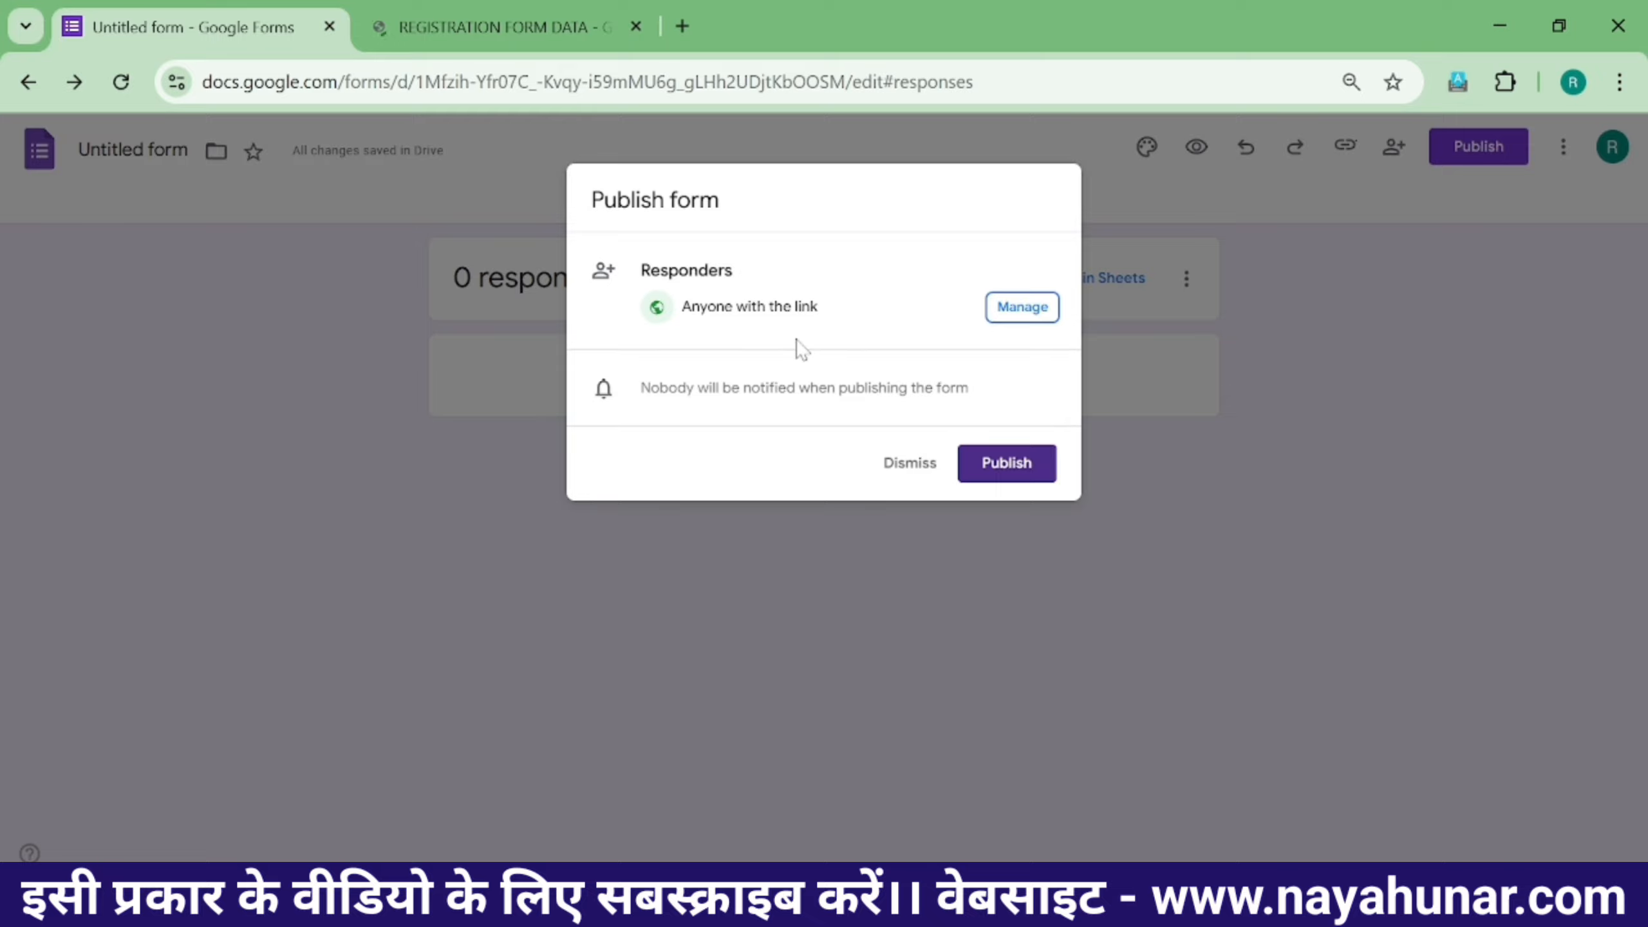
click(1004, 463)
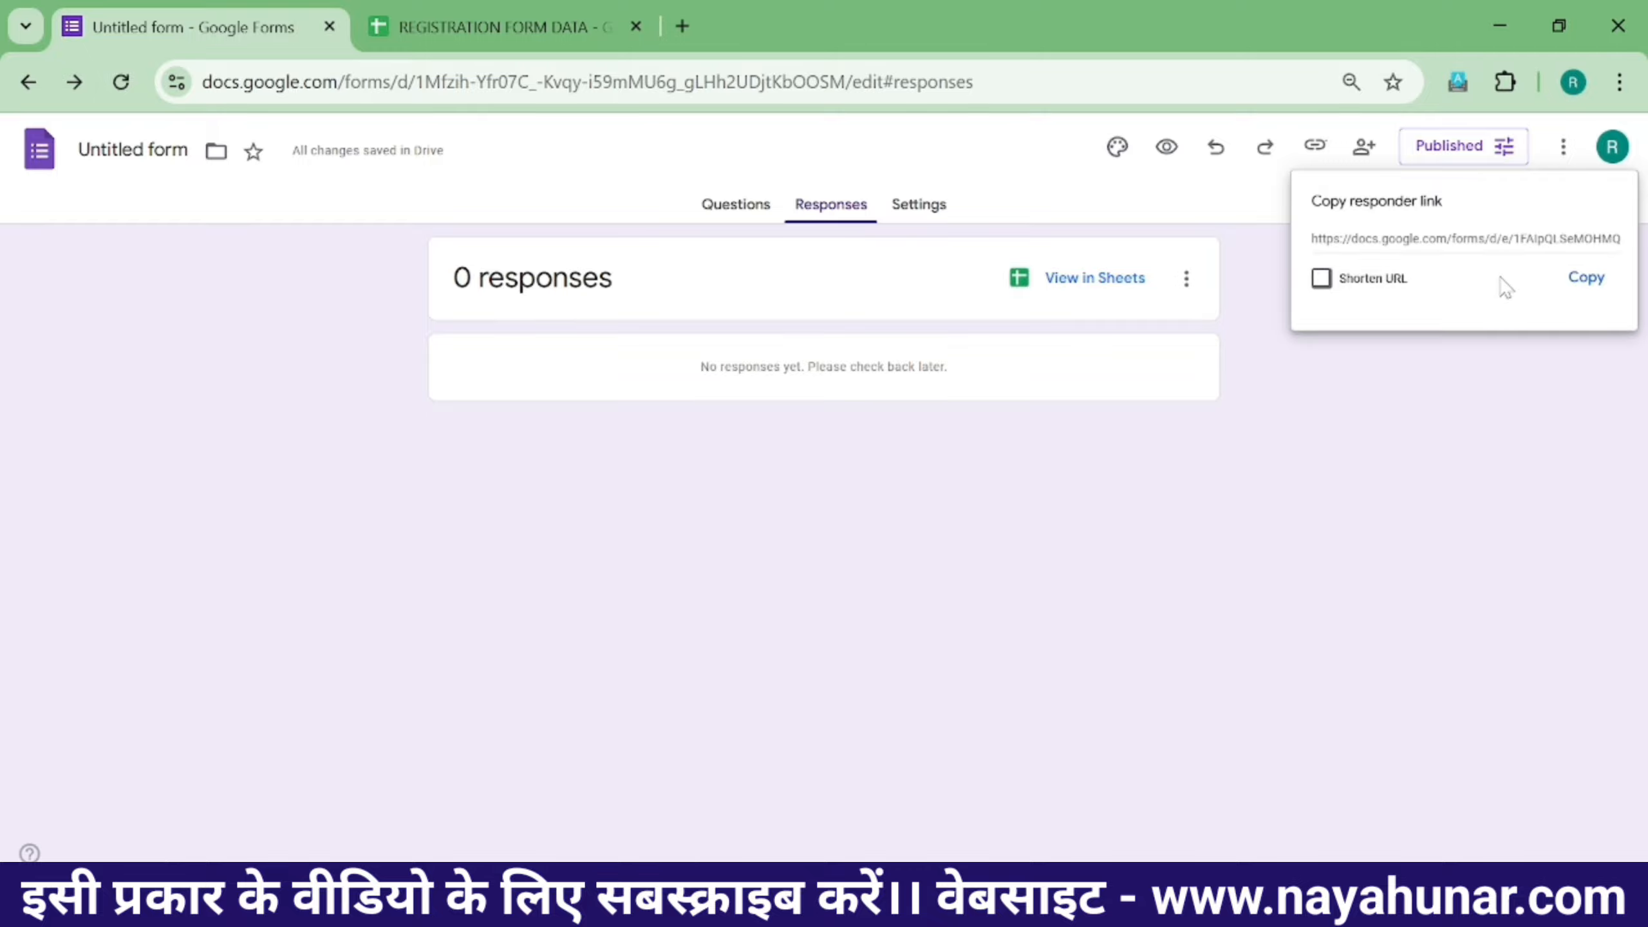
click(1320, 281)
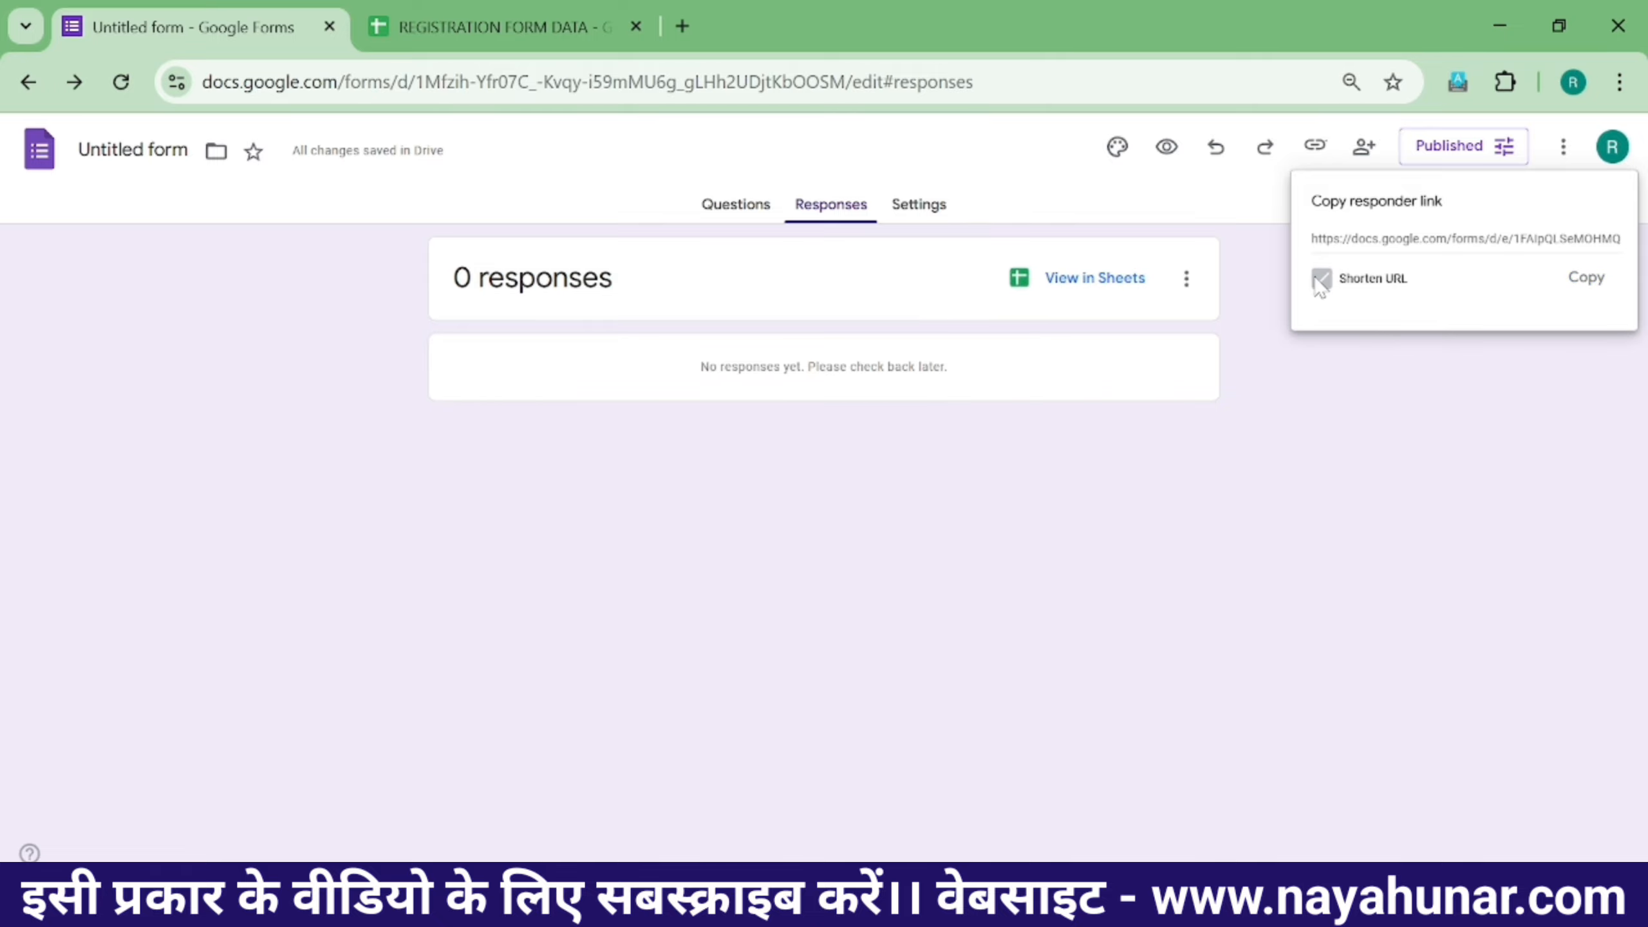
click(1587, 281)
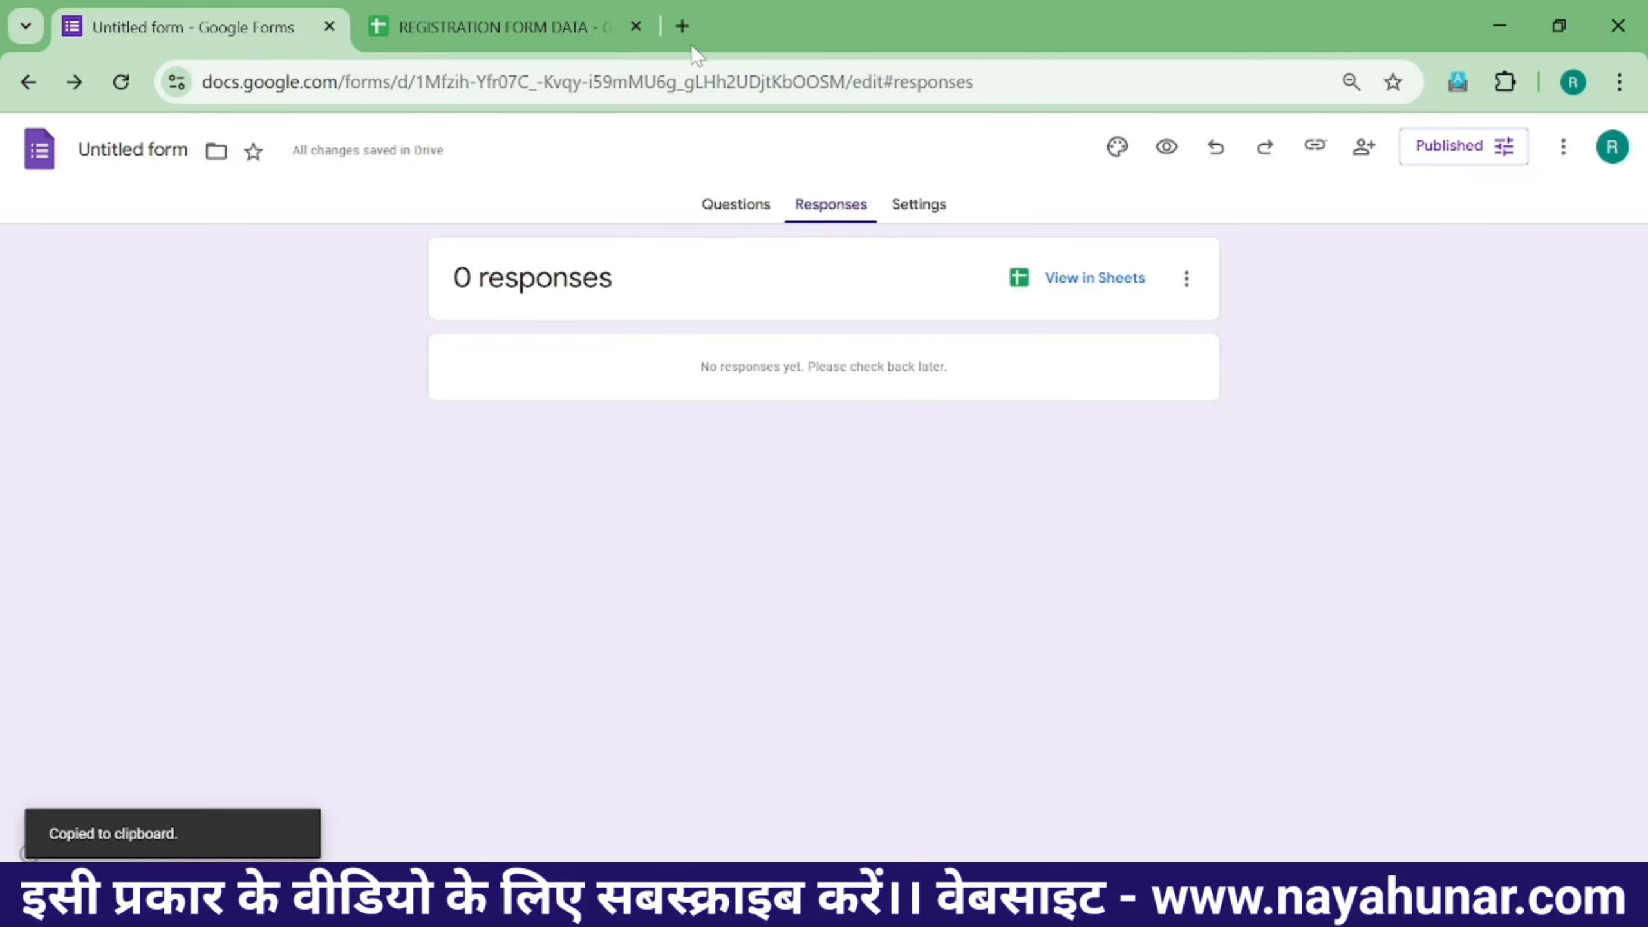
key(ctrl+t)
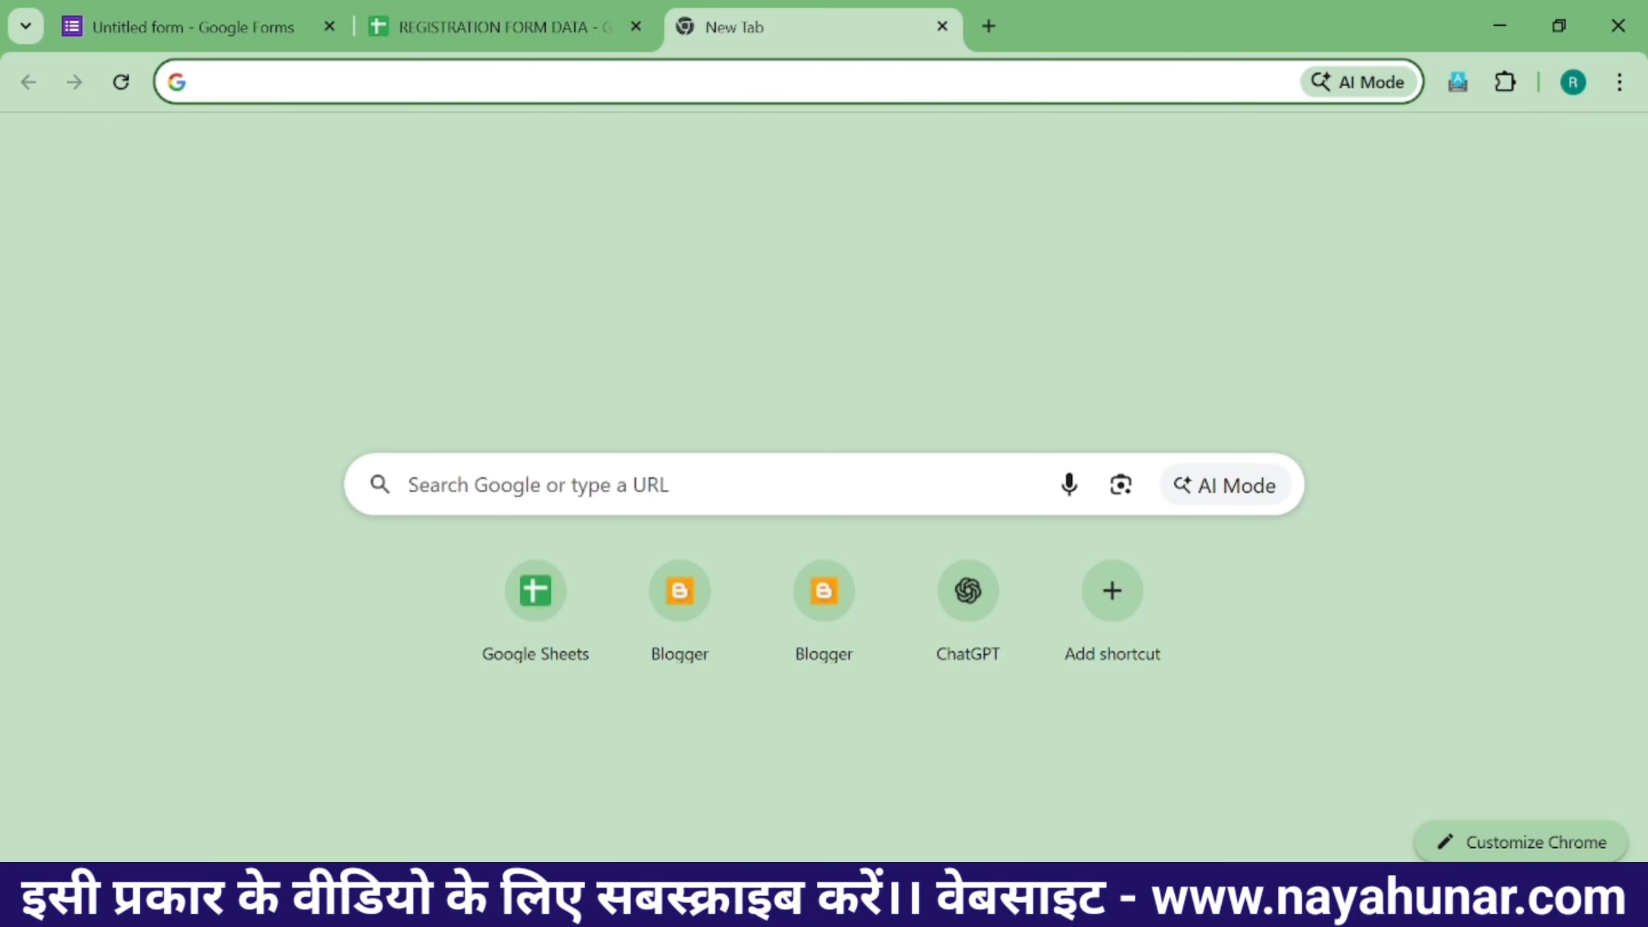
- Load the copied short link in the new tab and scroll through the live form's questions
key(ctrl+v)
key(Return)
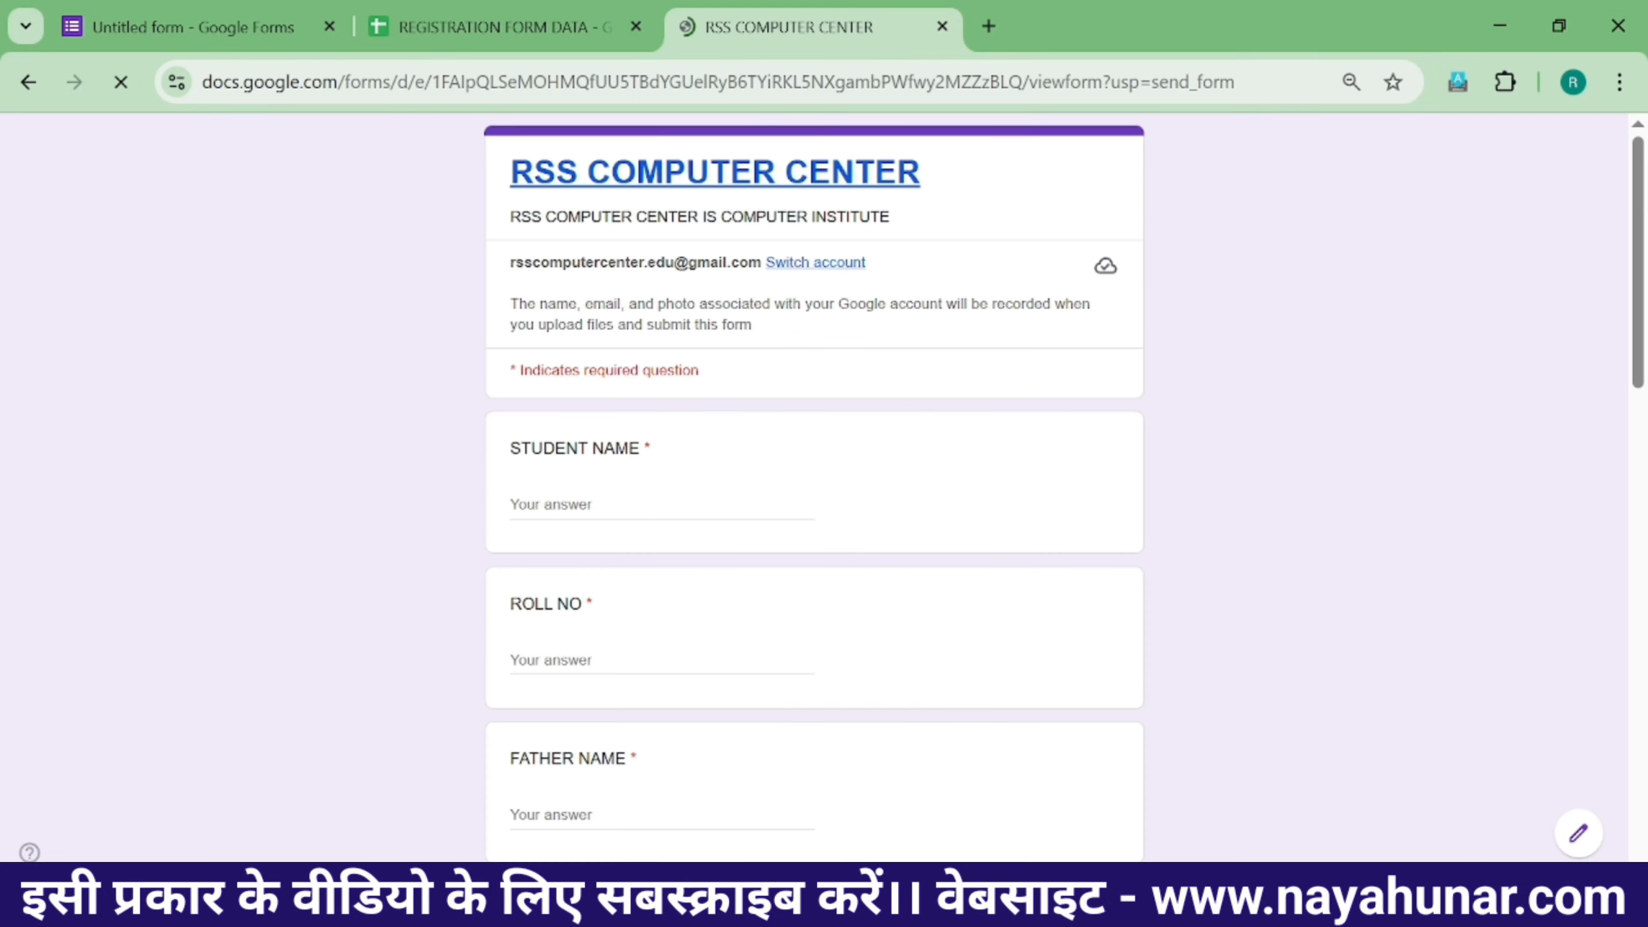
scroll(975, 387, down, 10)
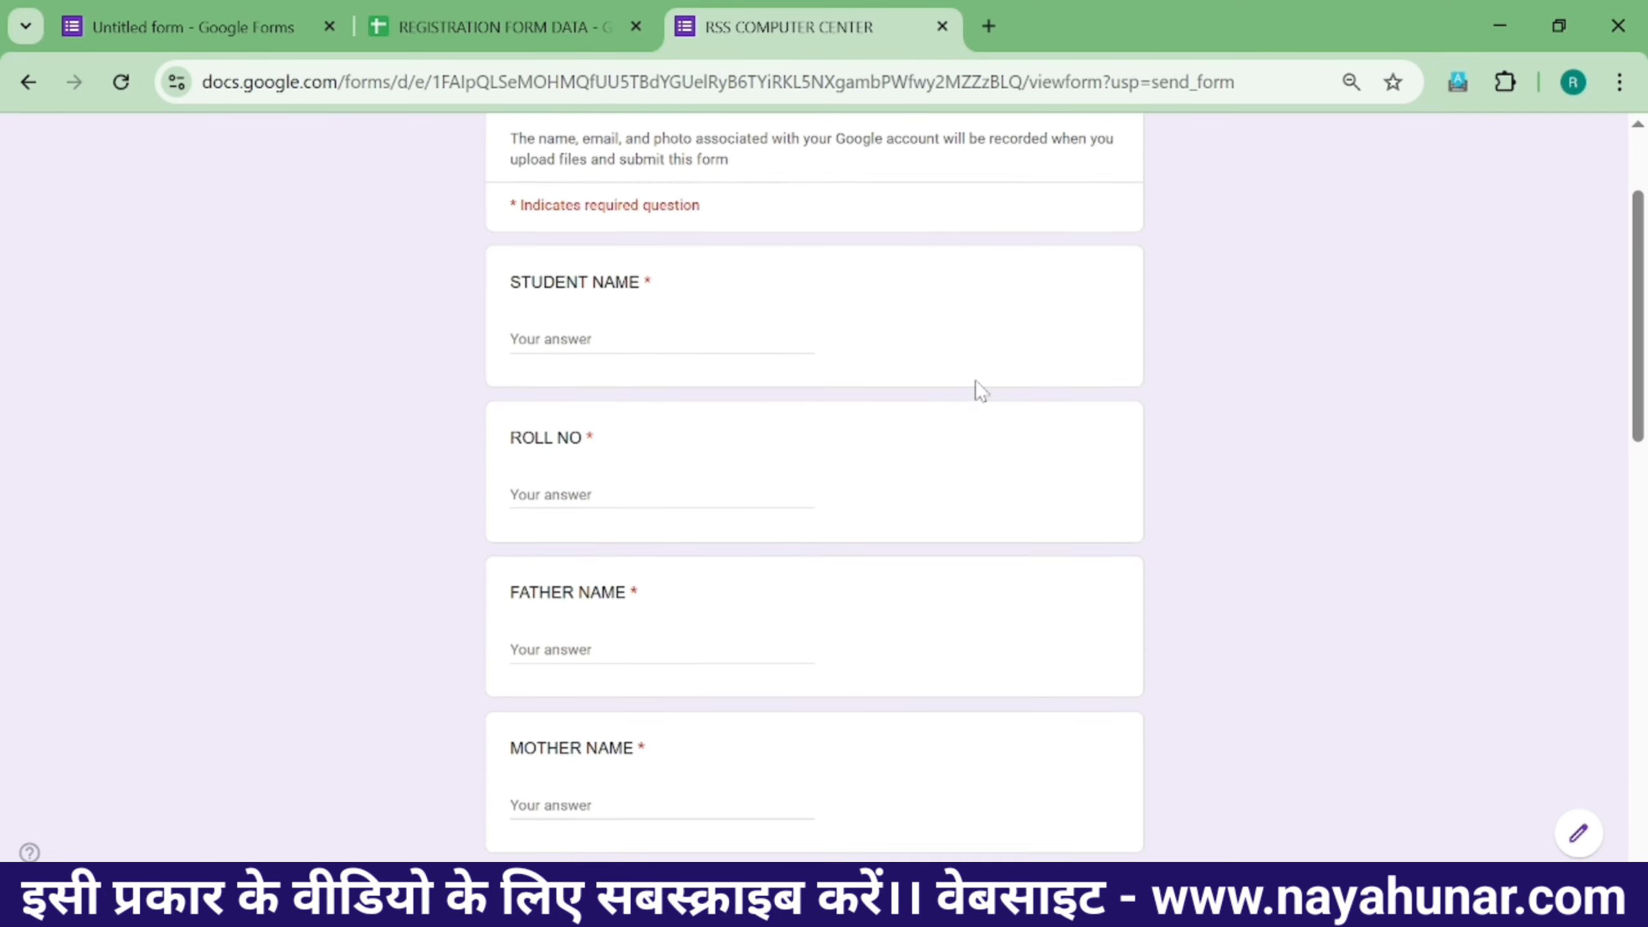
scroll(945, 415, up, 5)
scroll(1402, 474, up, 8)
scroll(1343, 632, down, 10)
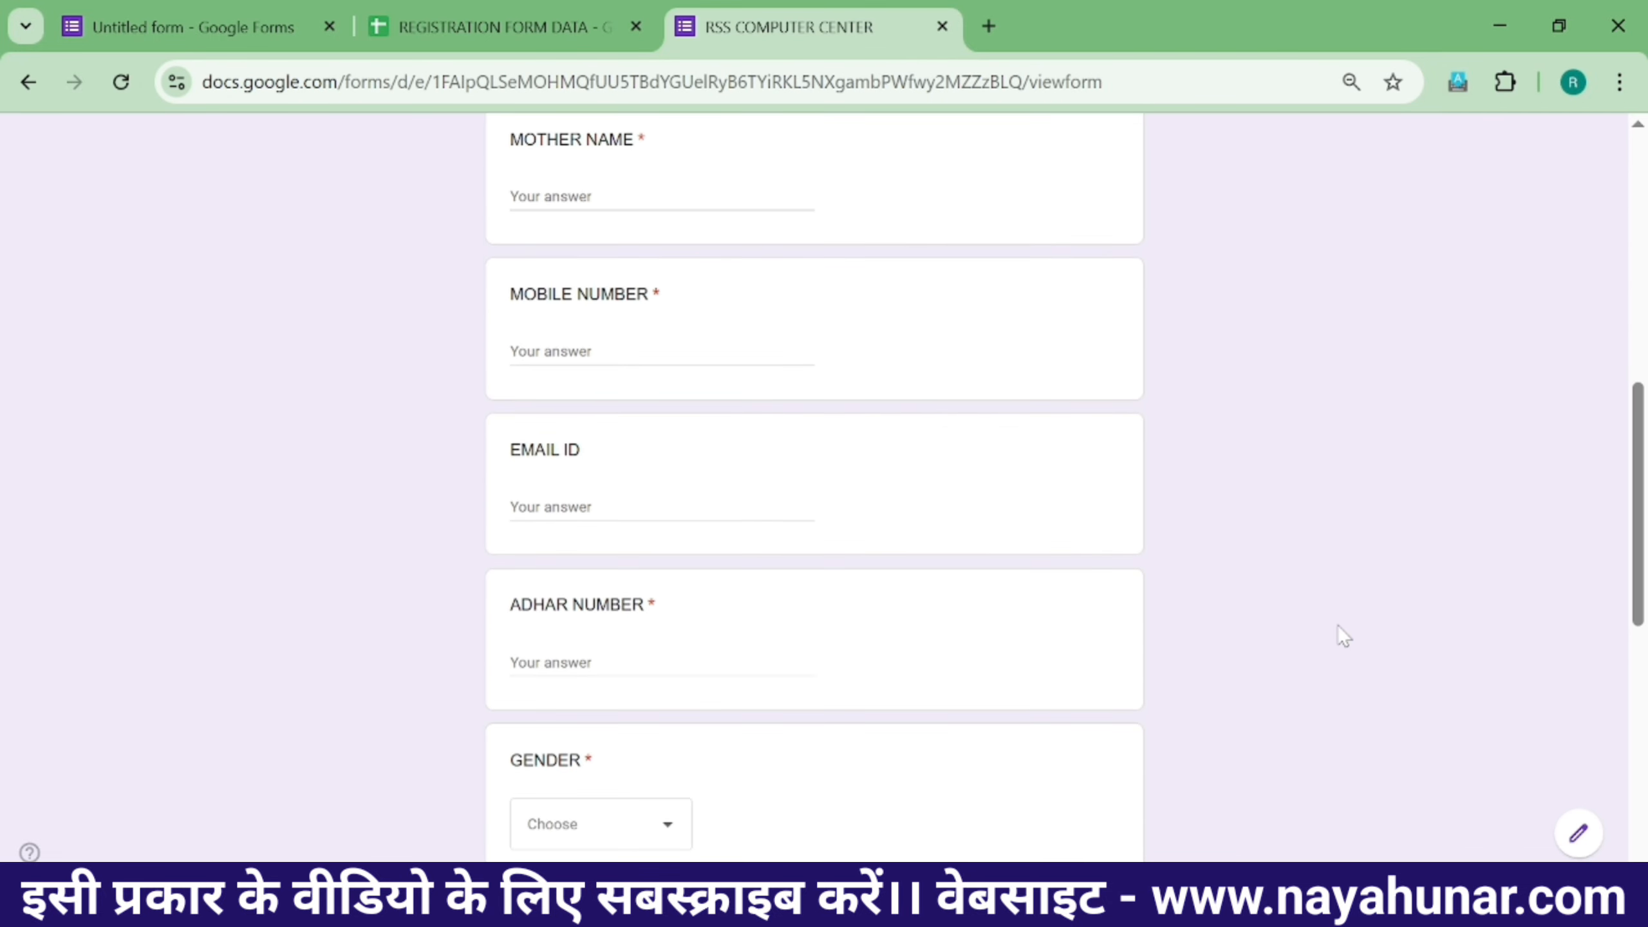
scroll(1557, 749, down, 5)
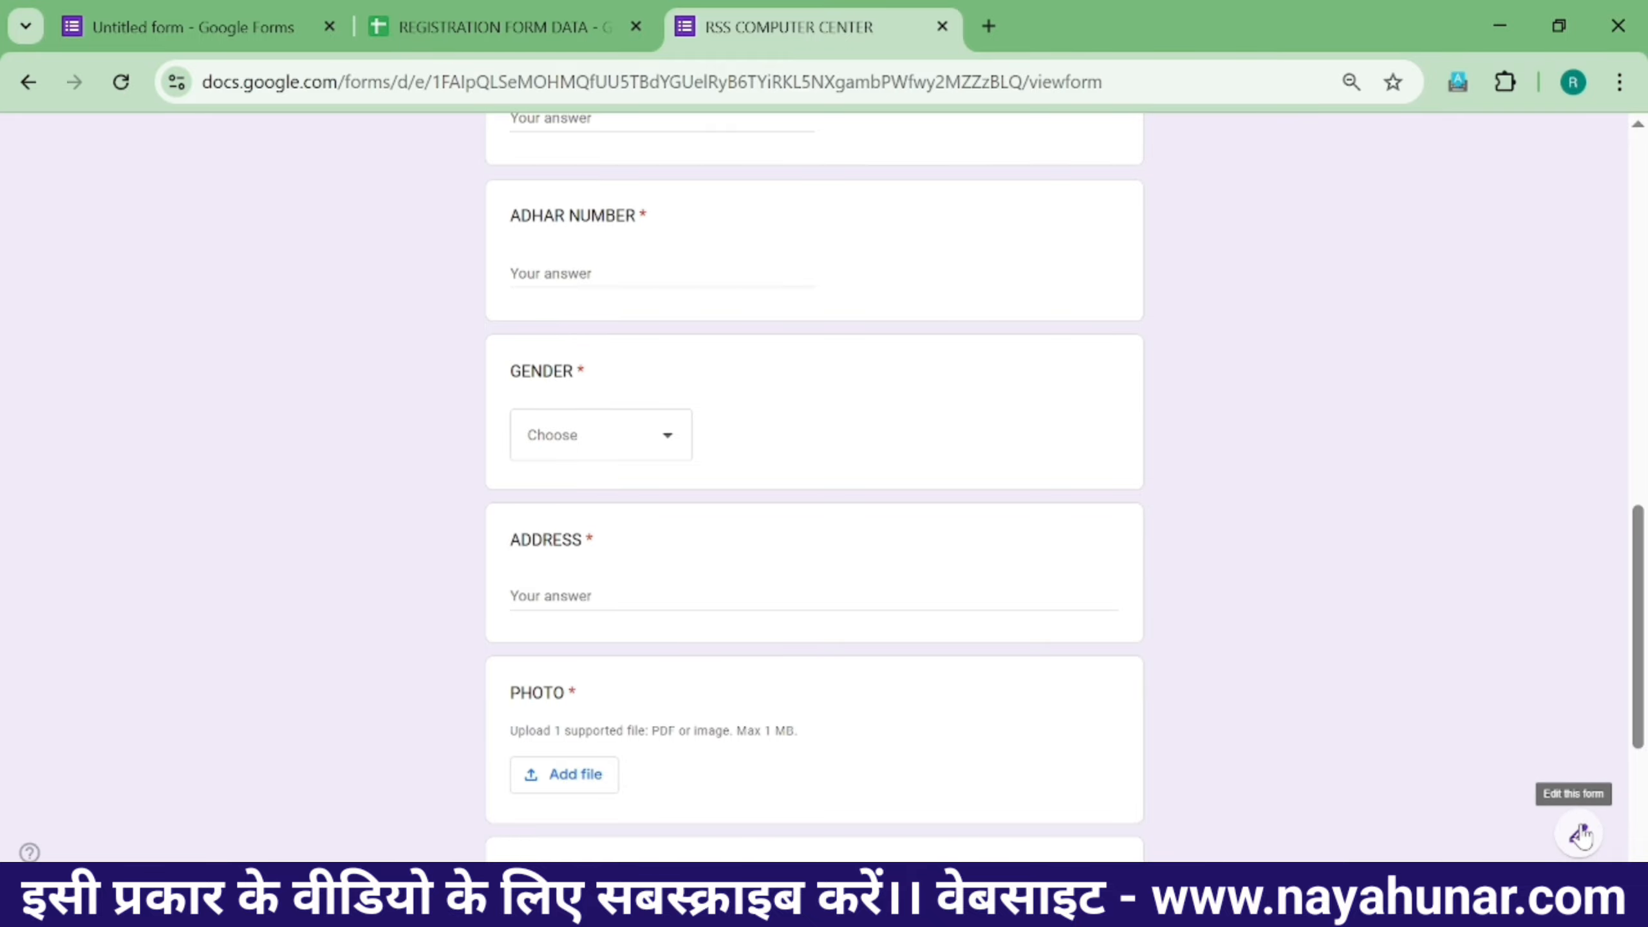
scroll(1578, 832, up, 15)
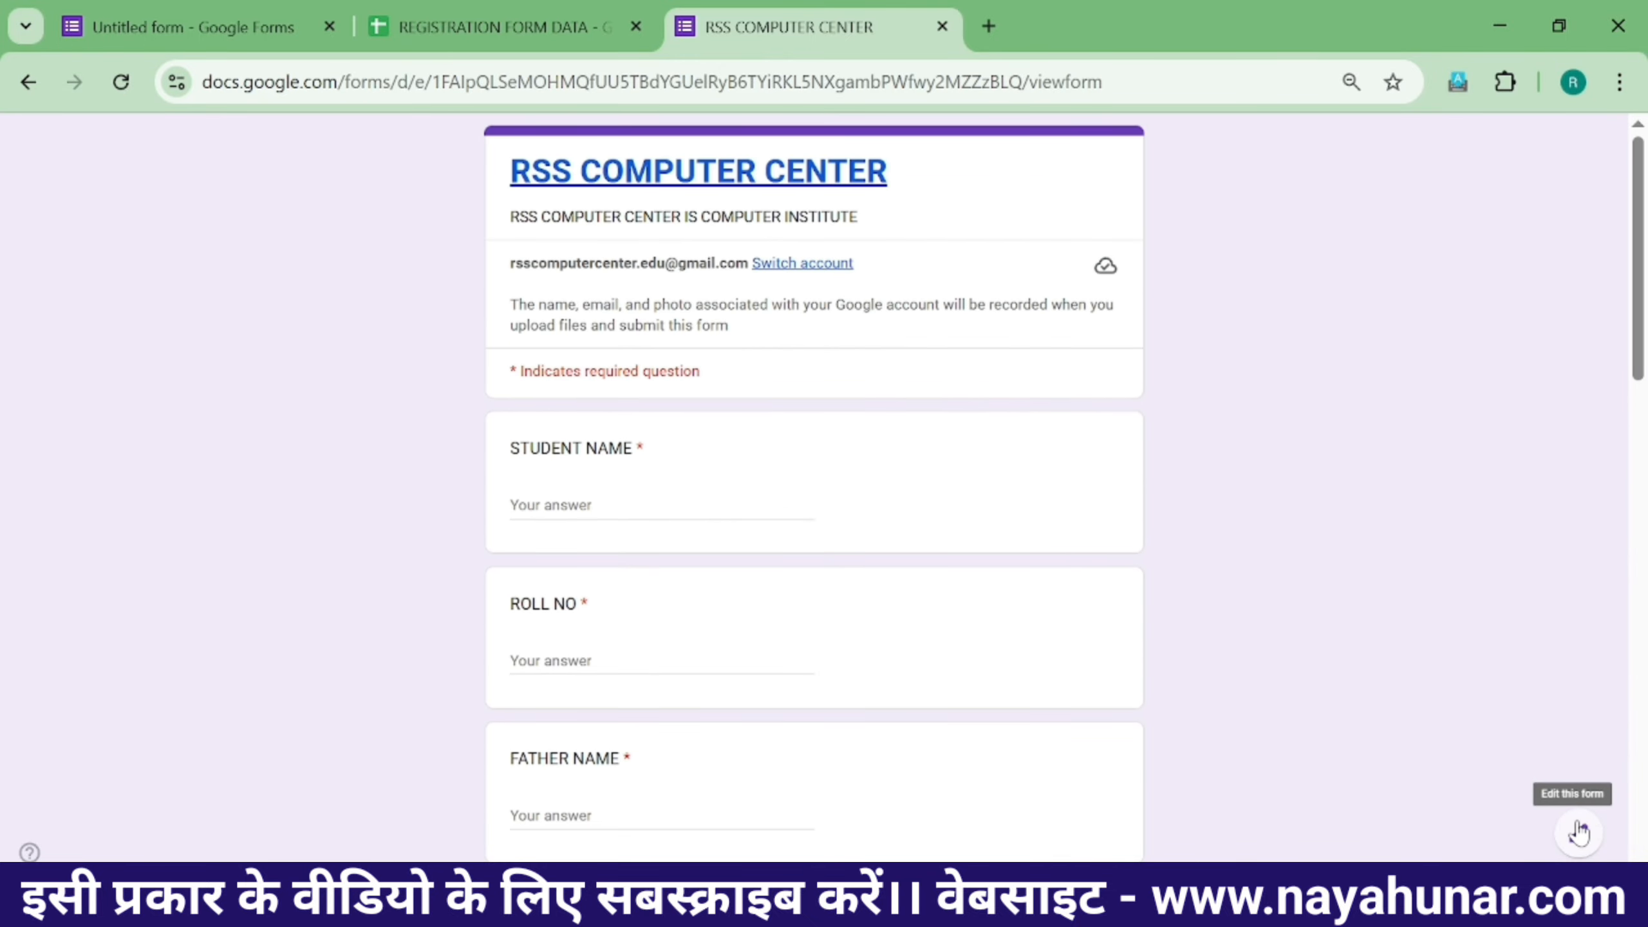
scroll(1499, 697, down, 10)
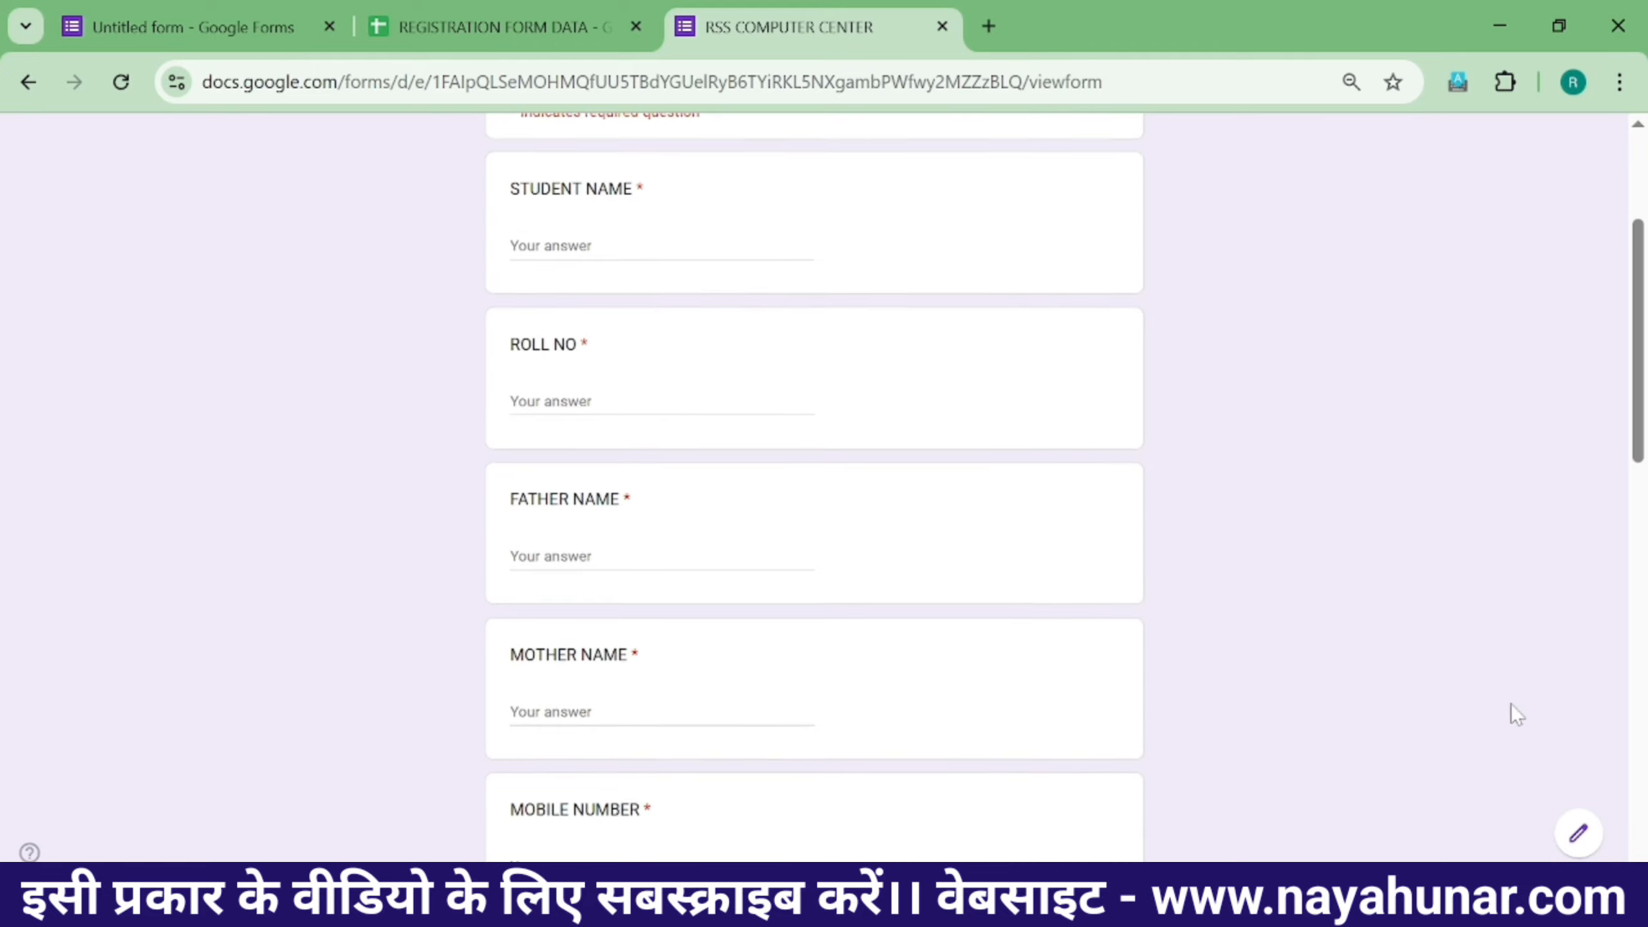
scroll(1232, 703, up, 10)
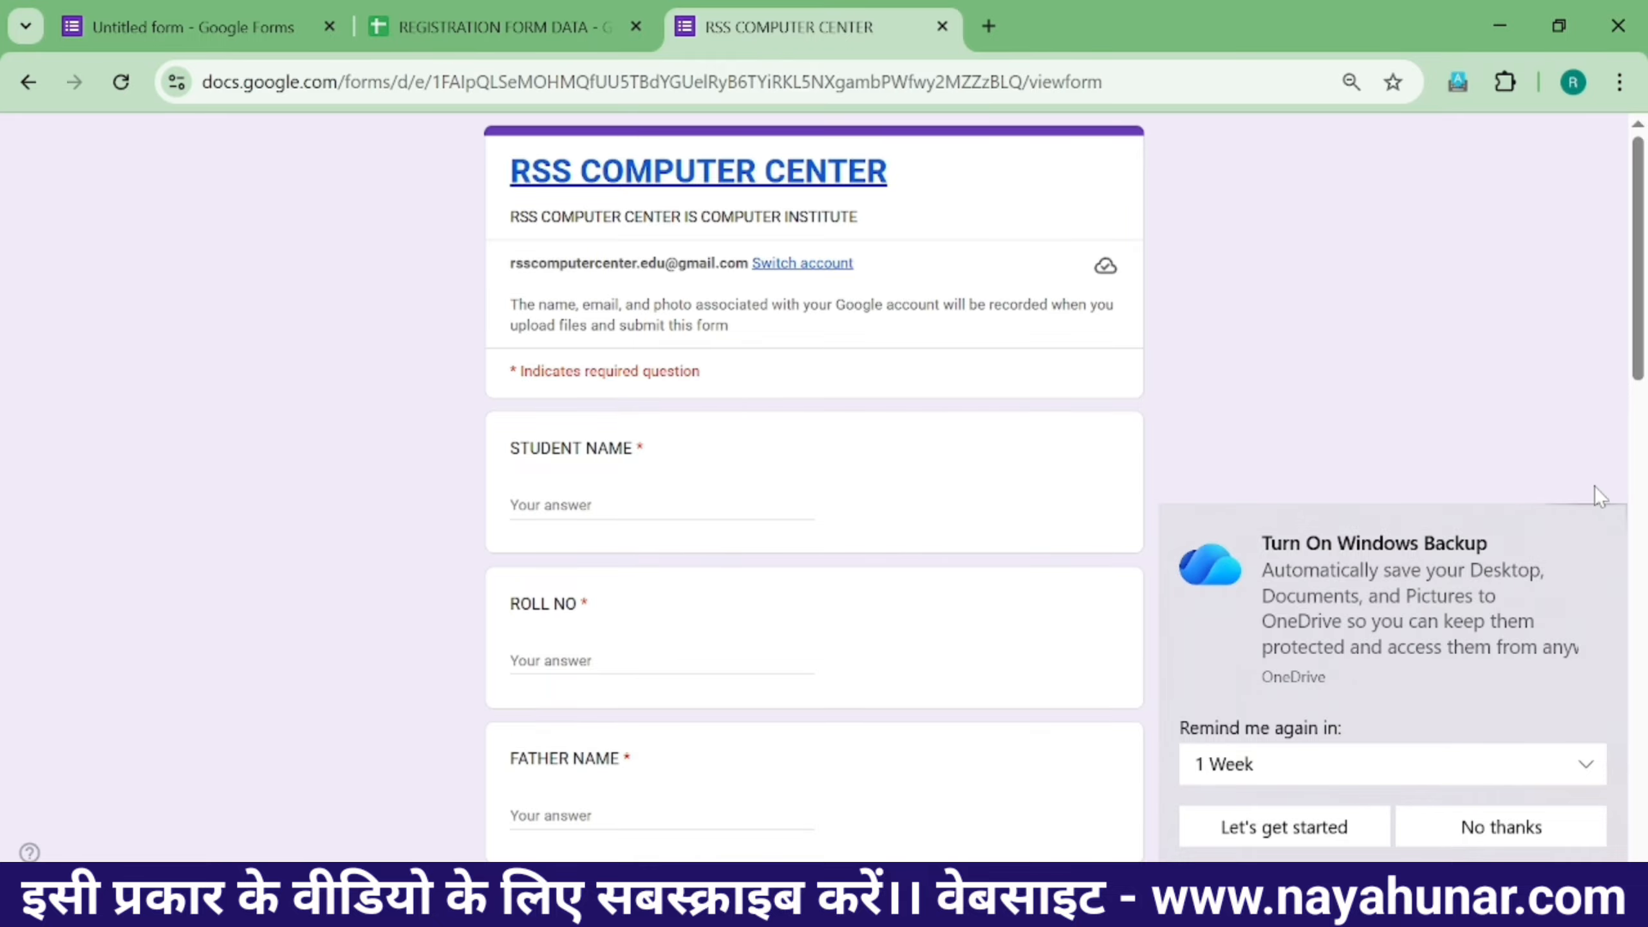
- Fill in the student's name and roll number 1001
click(1504, 828)
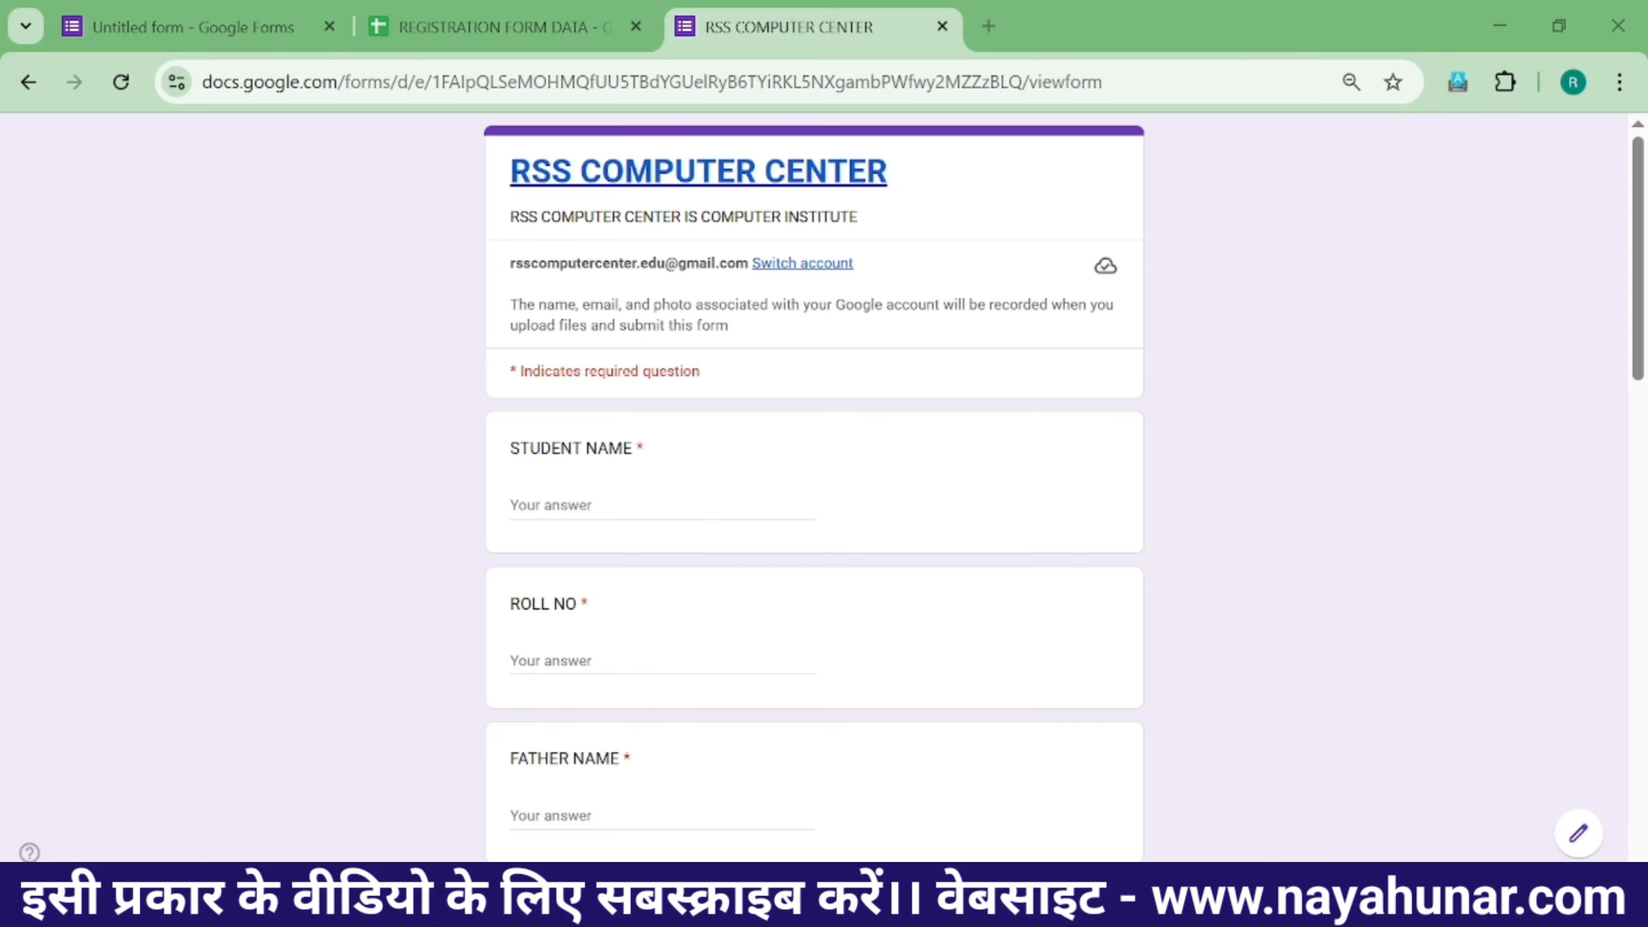
click(660, 508)
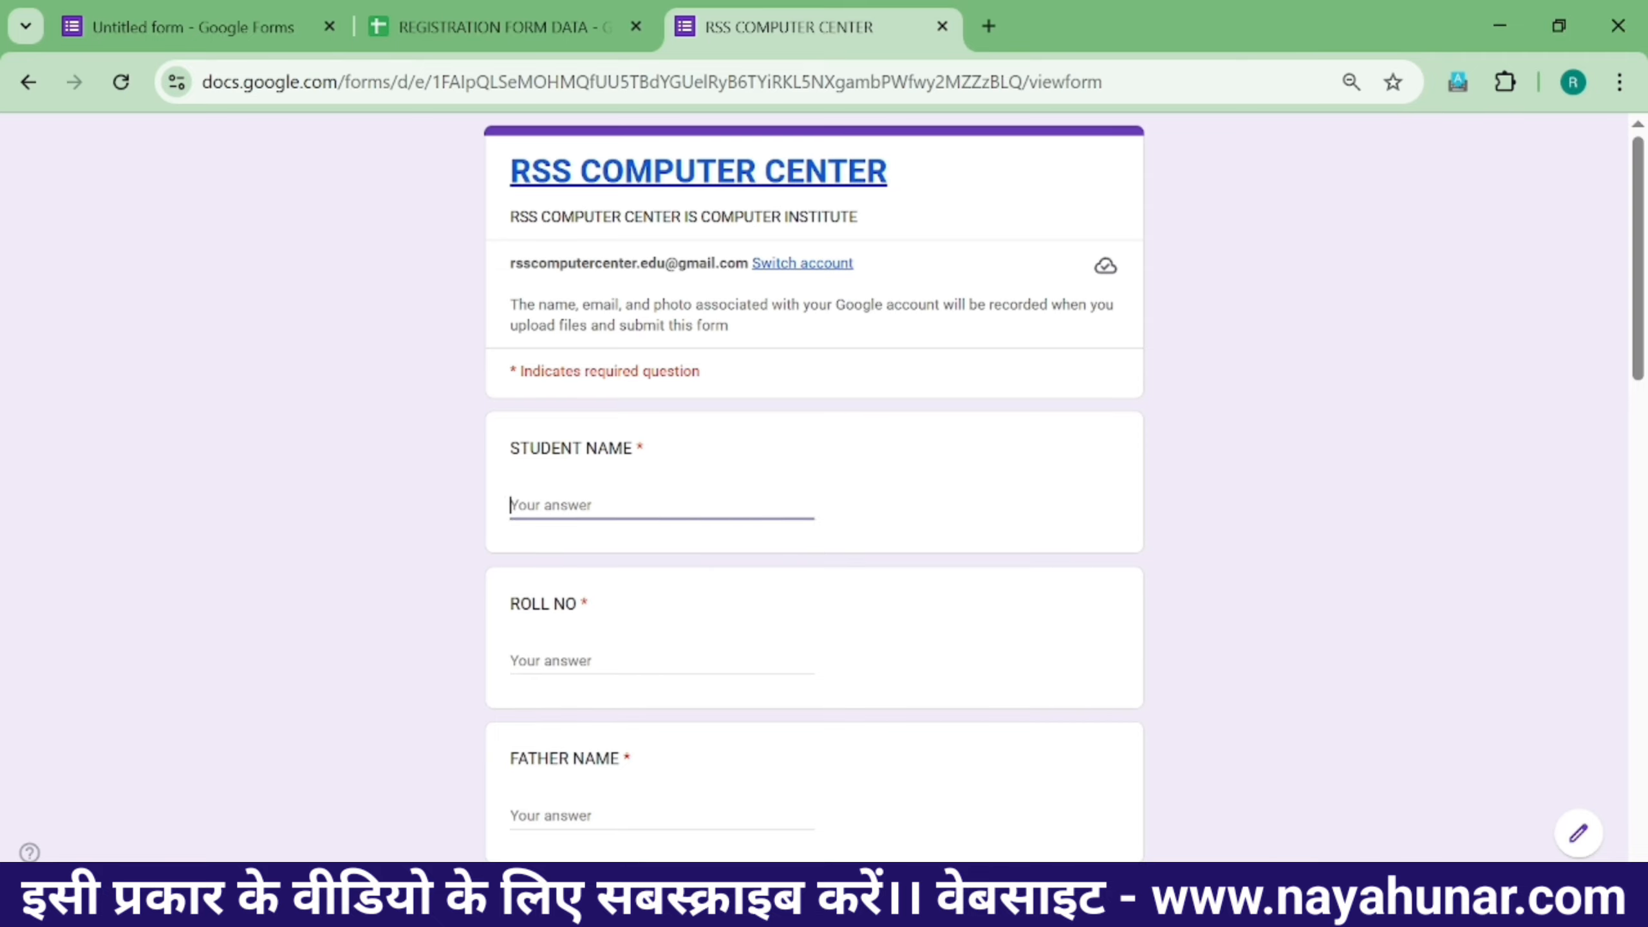
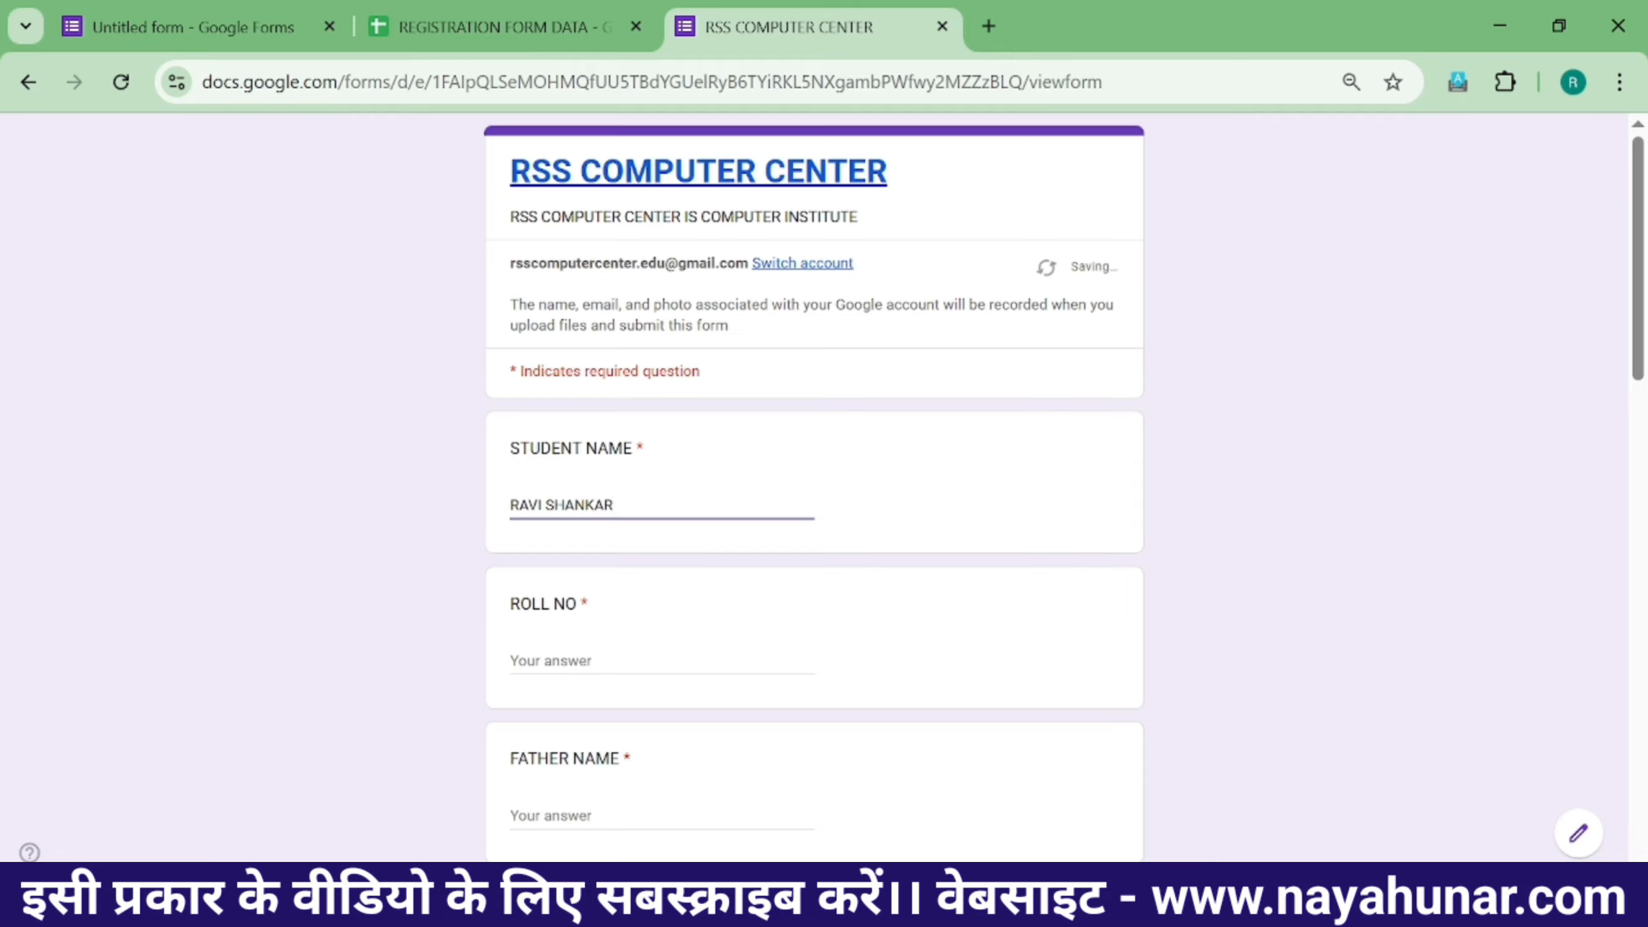
key(Tab)
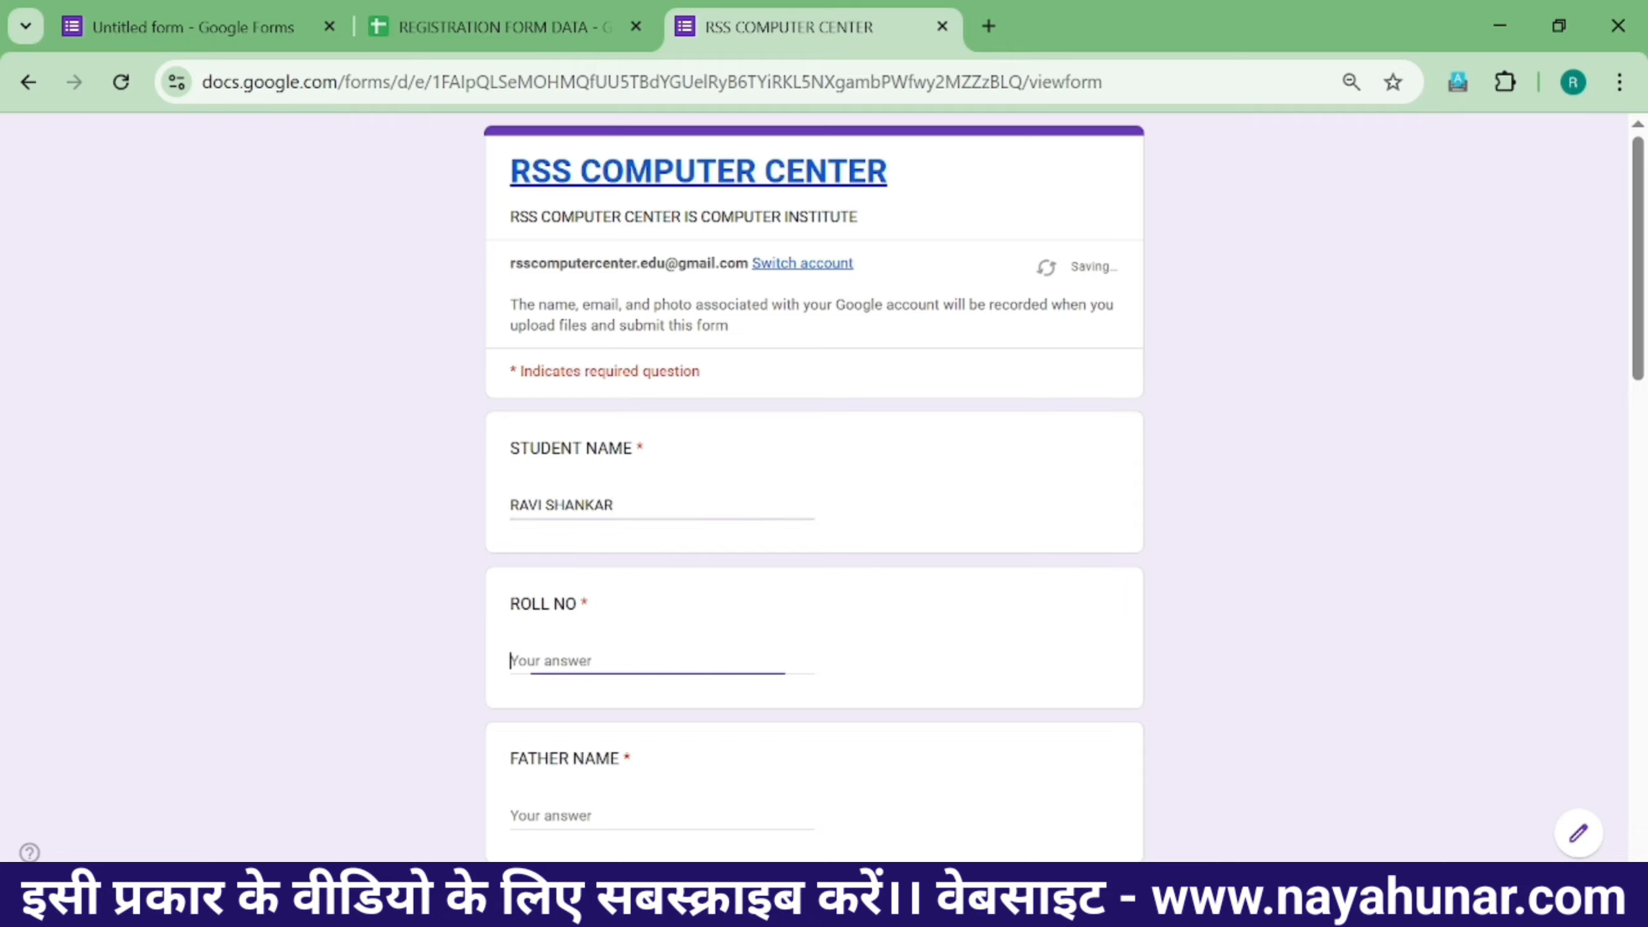
text(1)
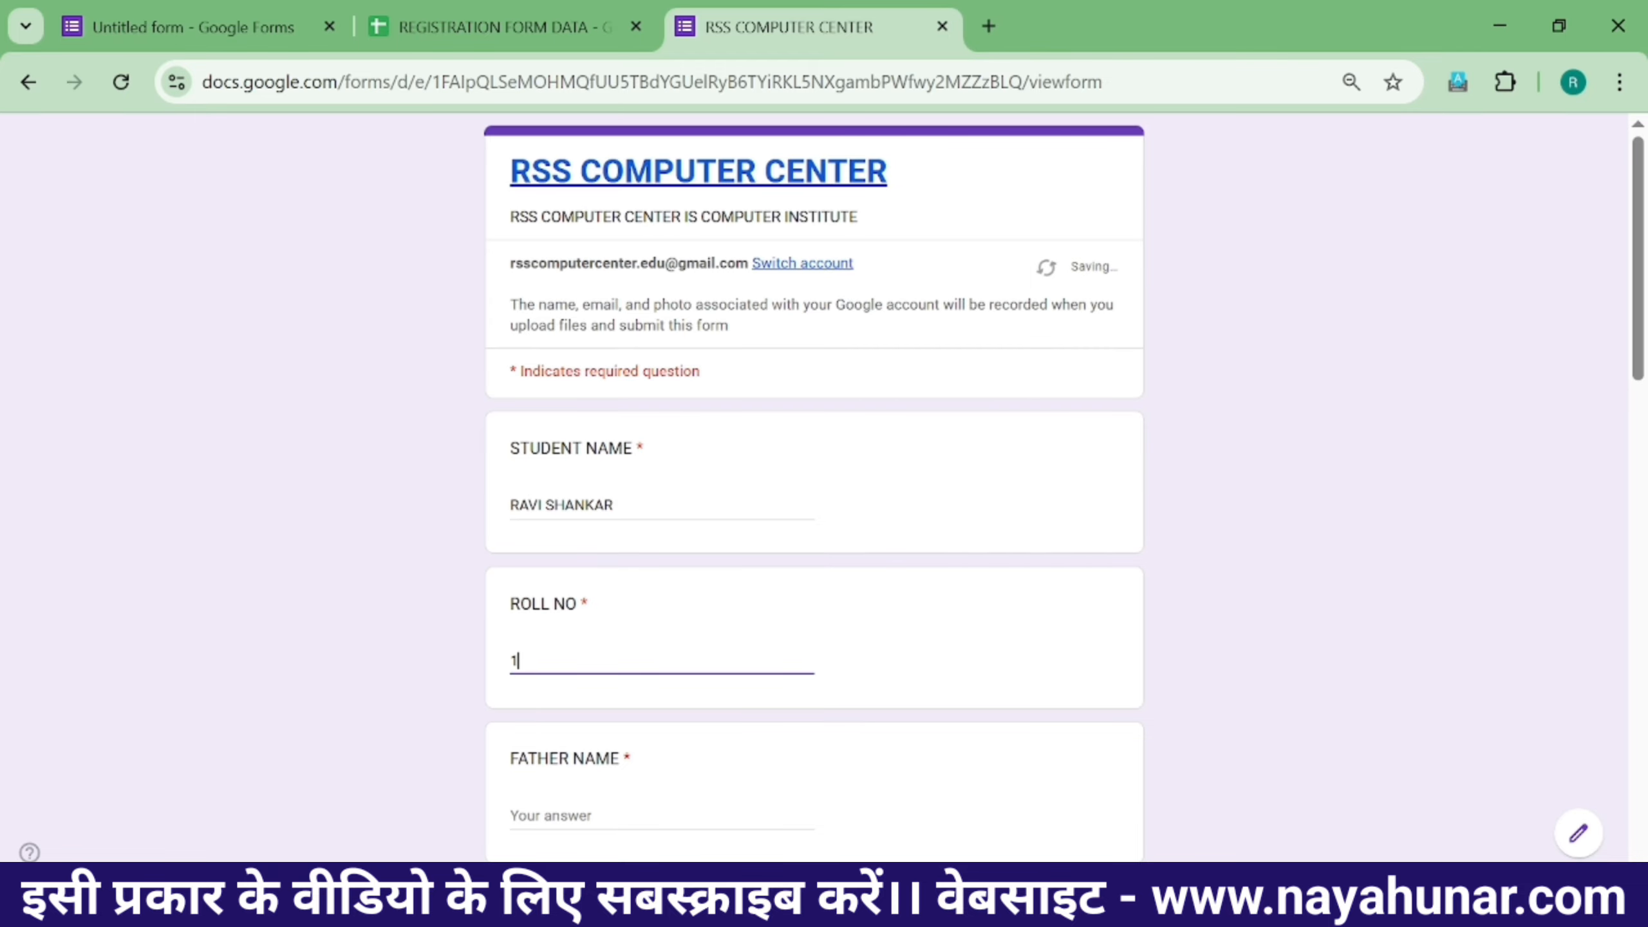
key(BackSpace)
text(1001)
- Enter the father's name, the mother's name and the mobile number
scroll(814, 486, down, 2)
click(589, 707)
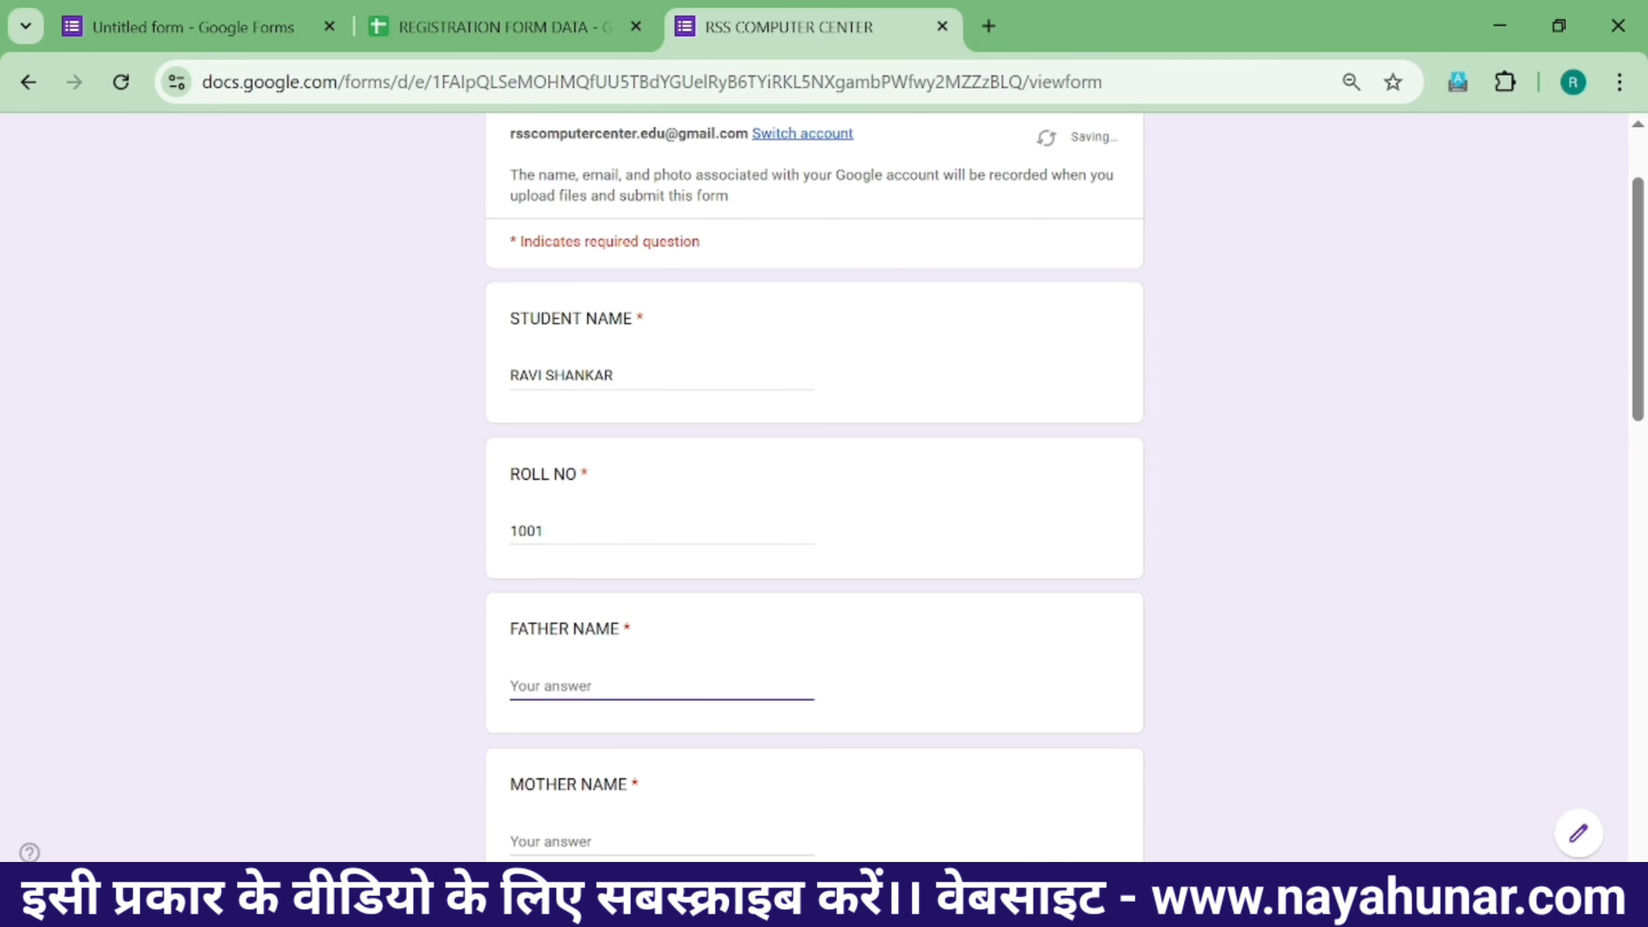
scroll(839, 666, down, 2)
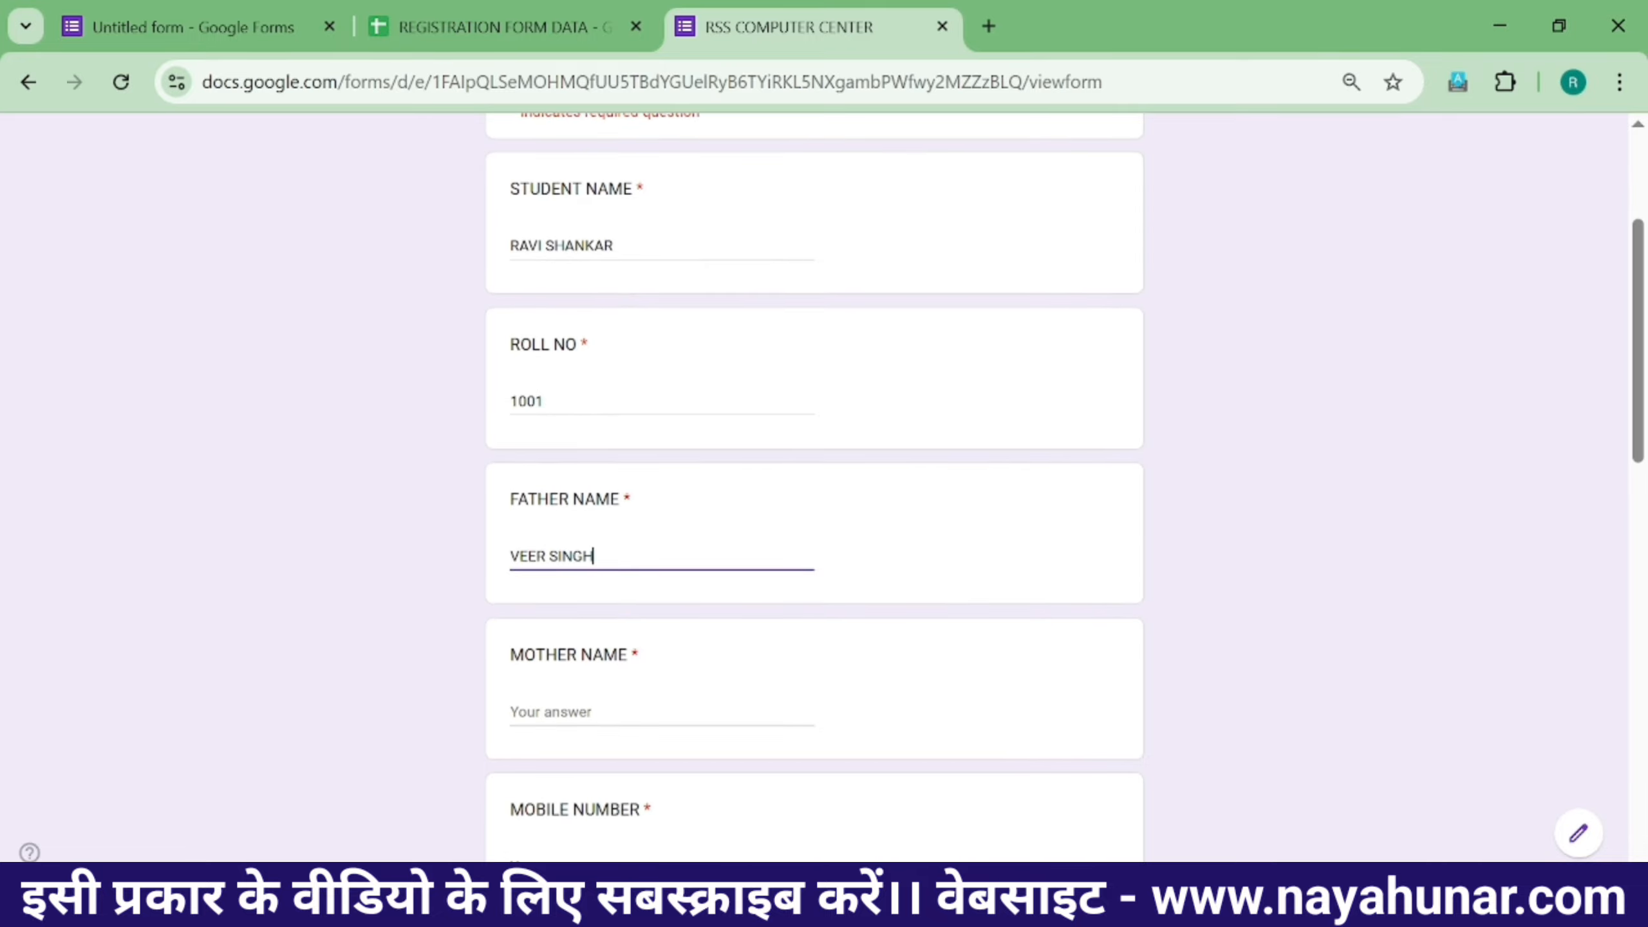
click(596, 711)
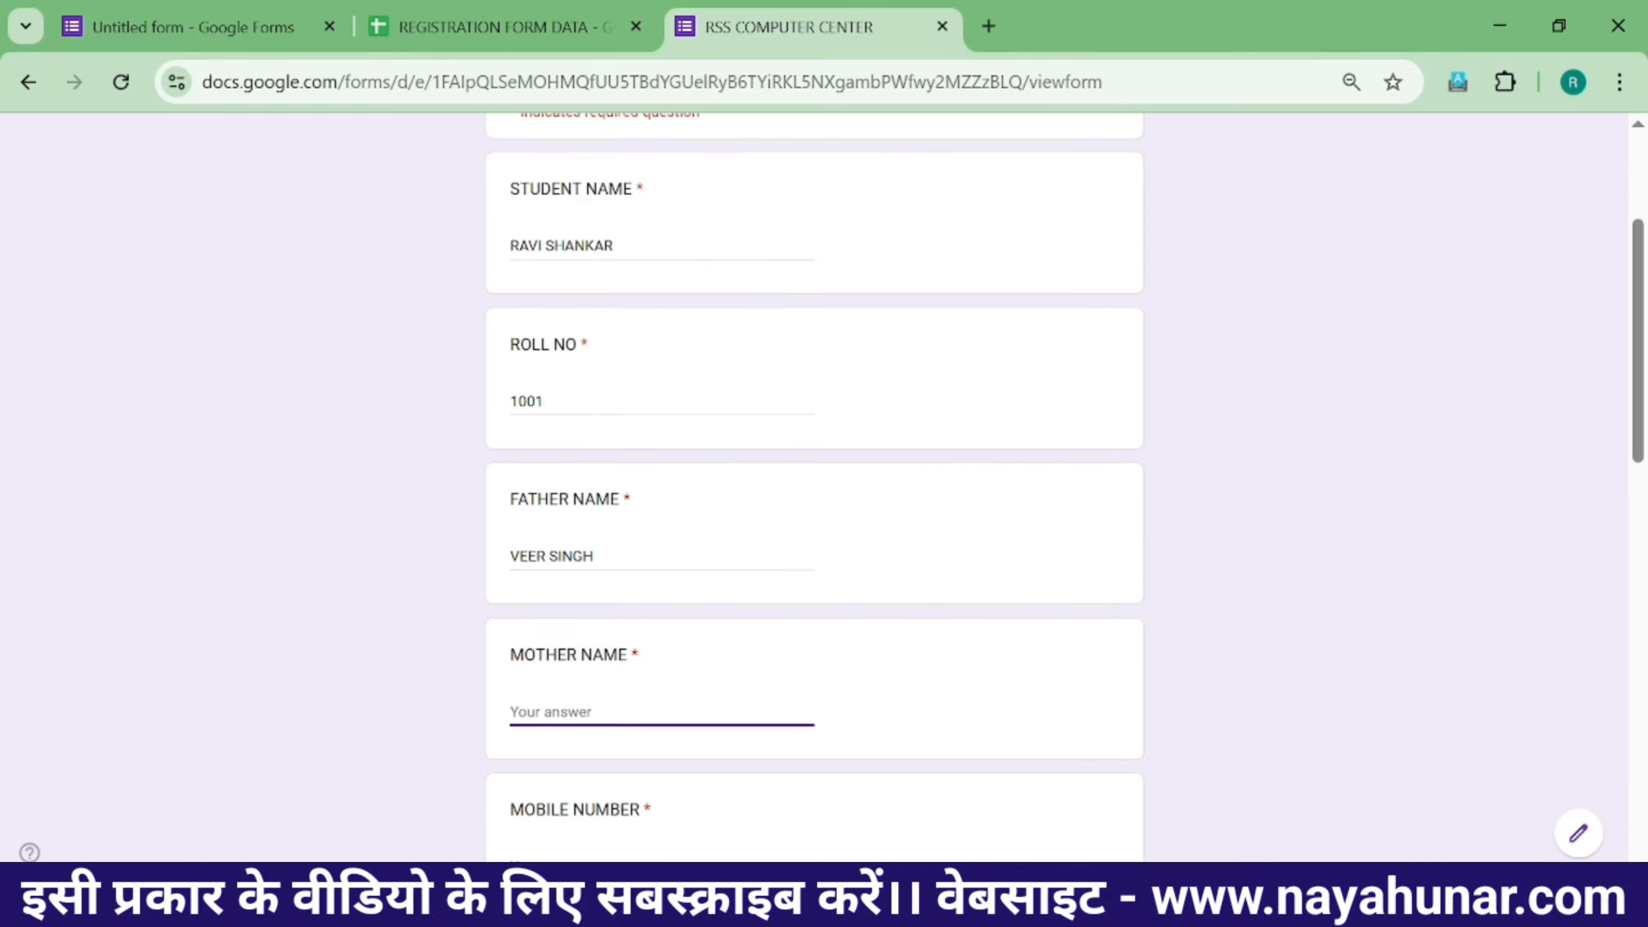
text(RRRRRRRRR)
scroll(669, 688, down, 4)
key(Tab)
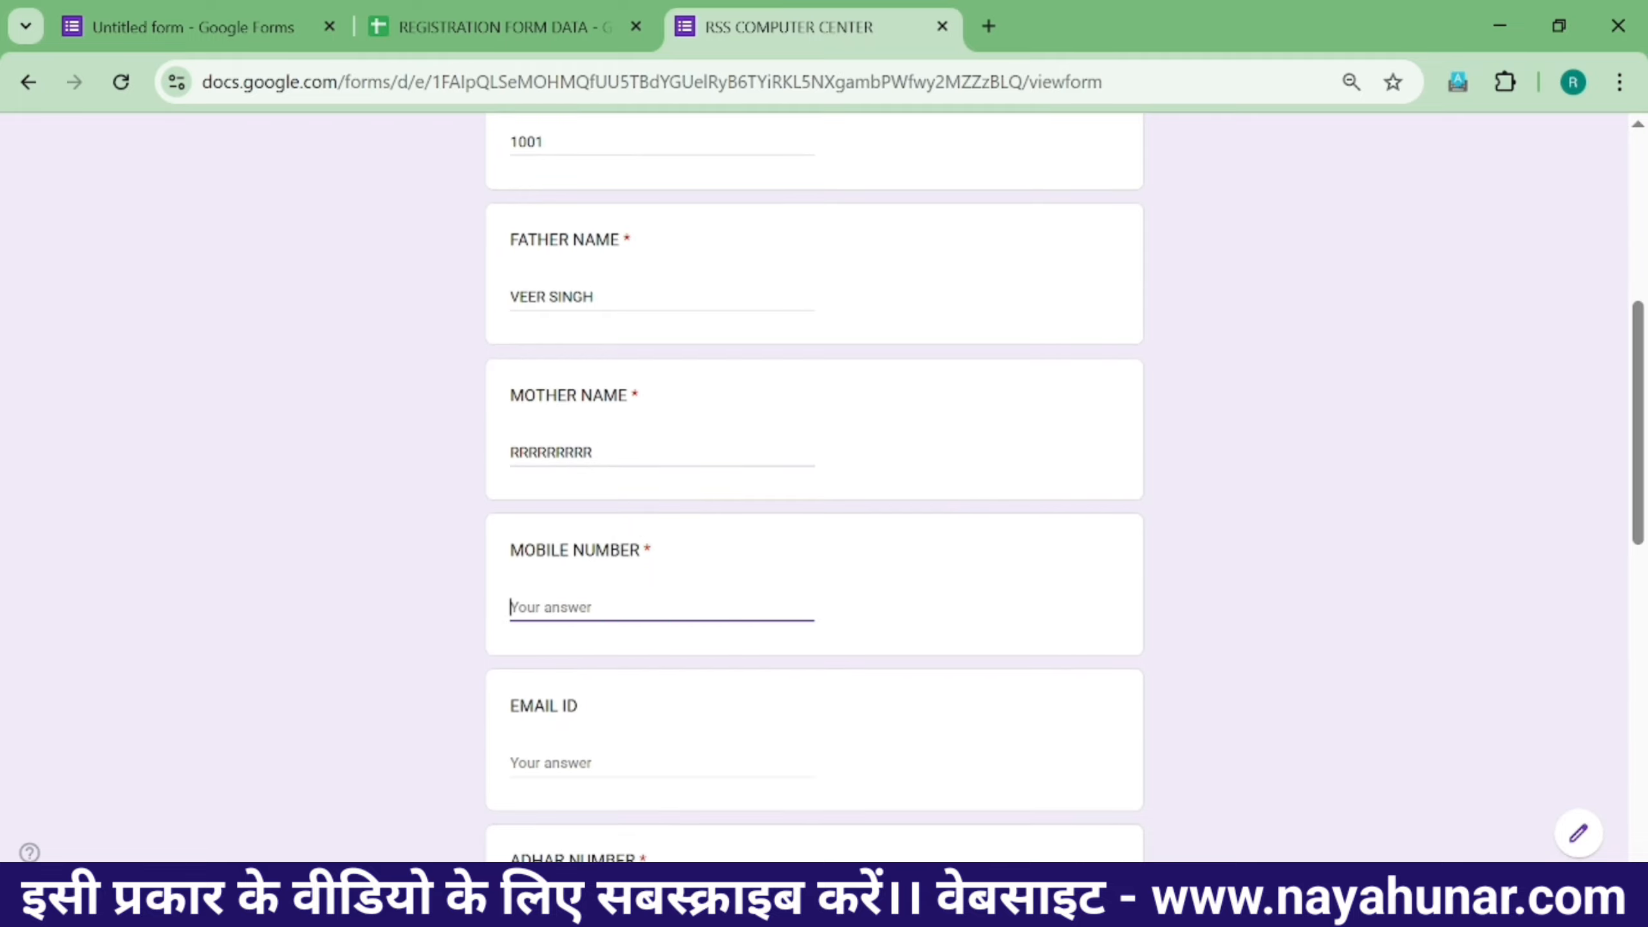
text(90278)
- Enter the student's e-mail address and Aadhaar number
scroll(672, 626, down, 2)
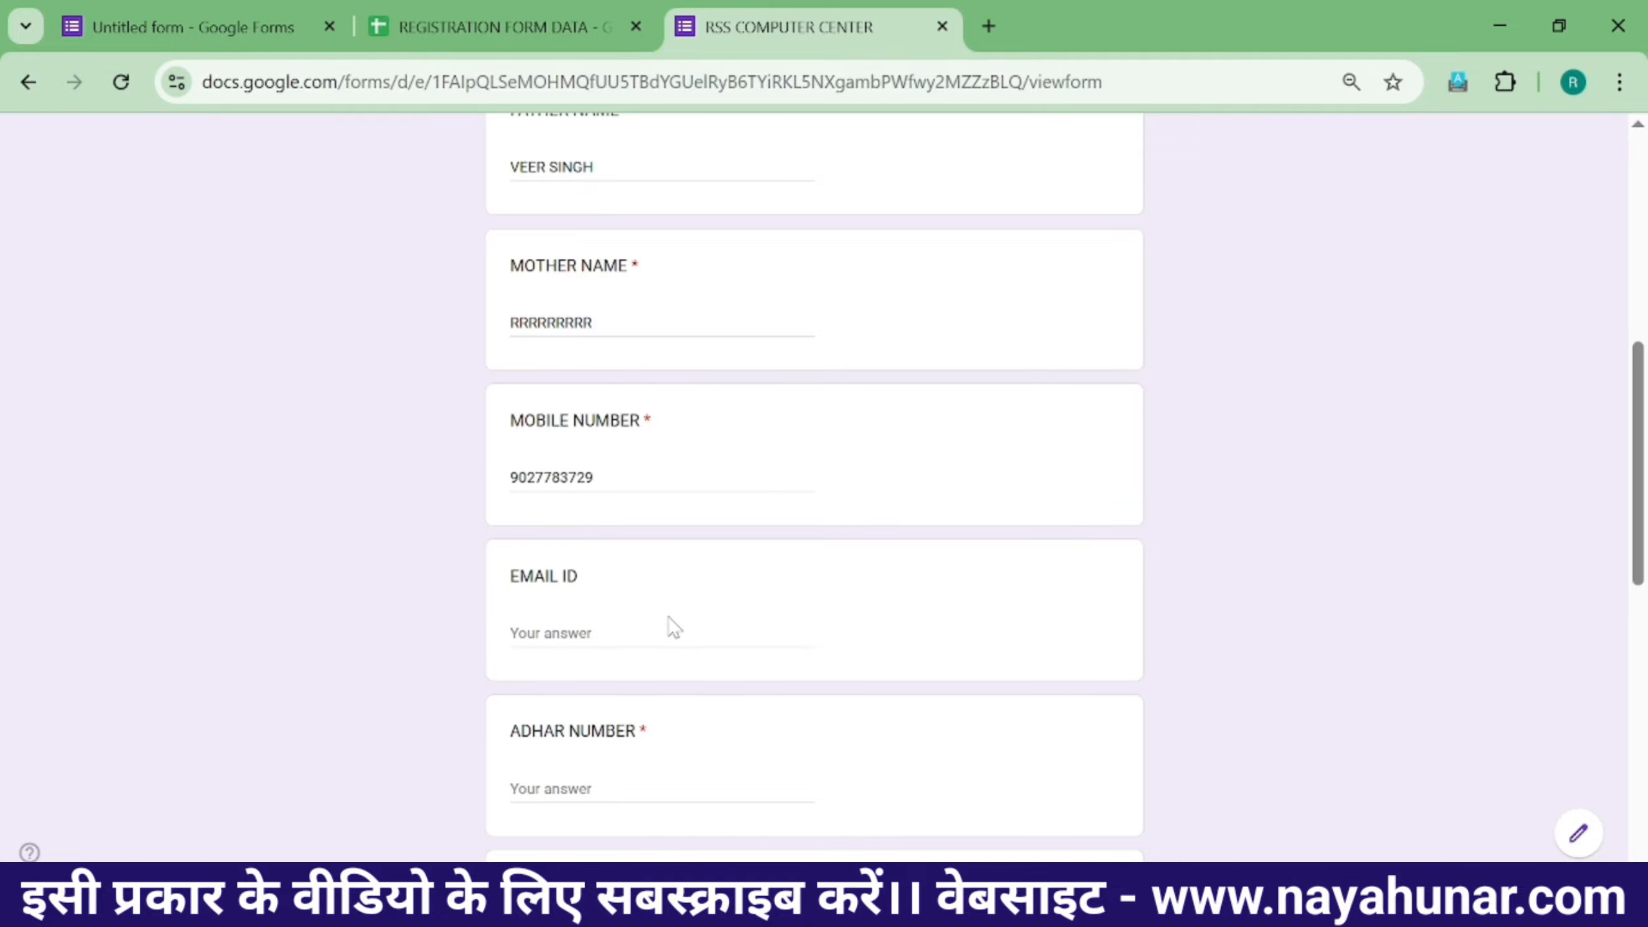
click(565, 635)
text(PRAV)
key(BackSpace)
key(BackSpace)
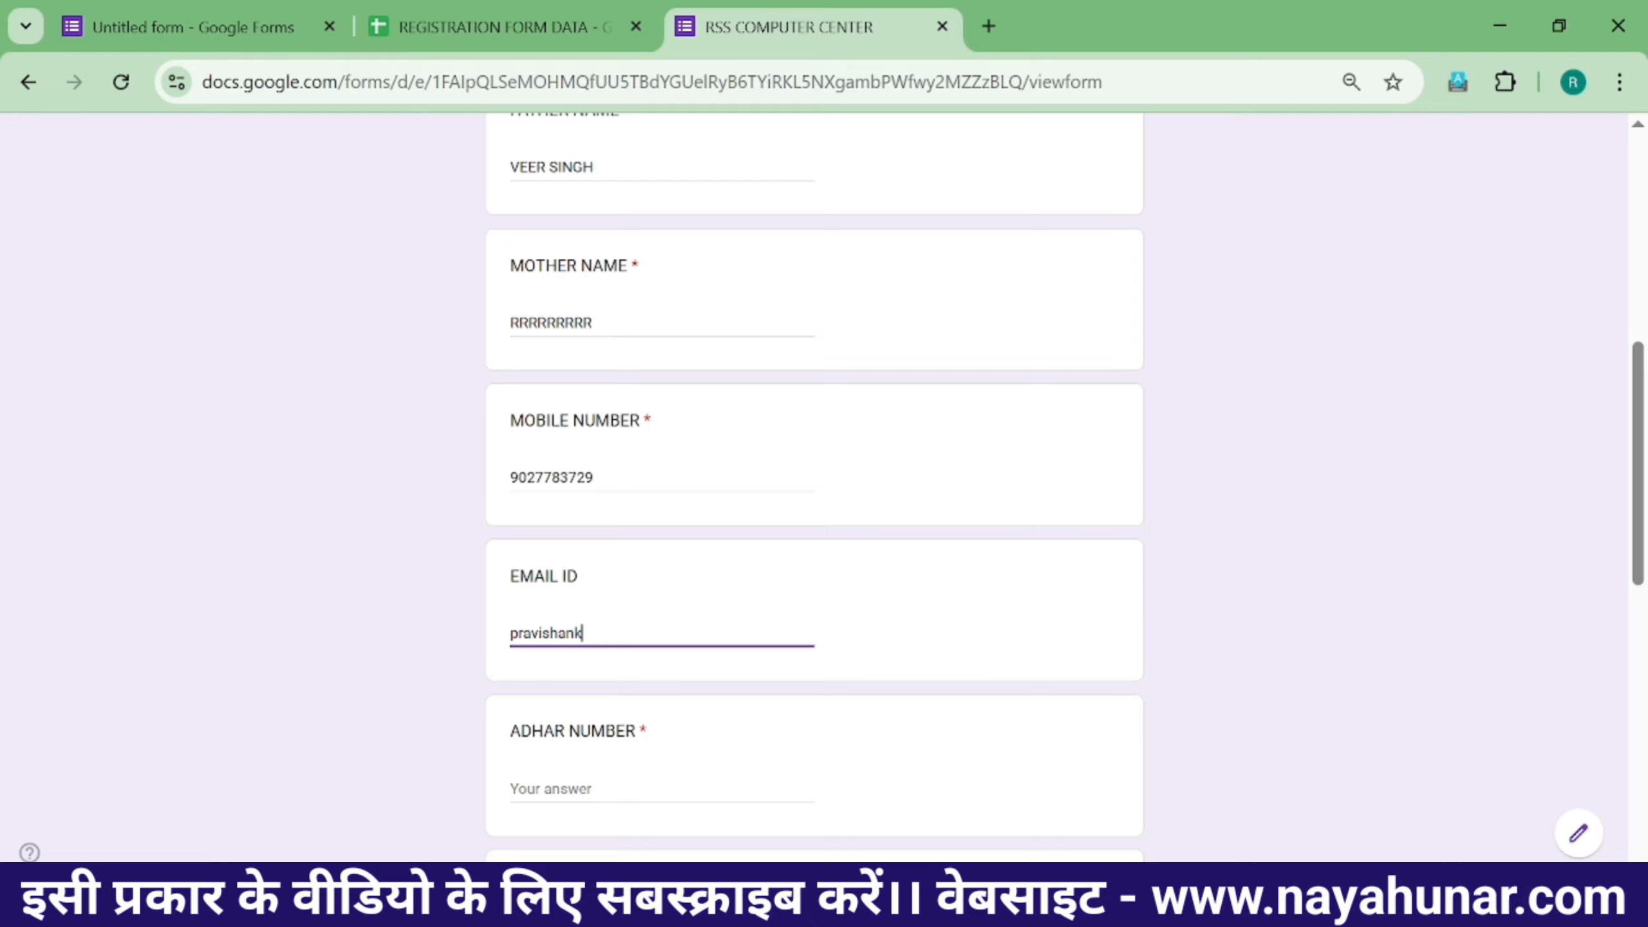
scroll(595, 646, down, 2)
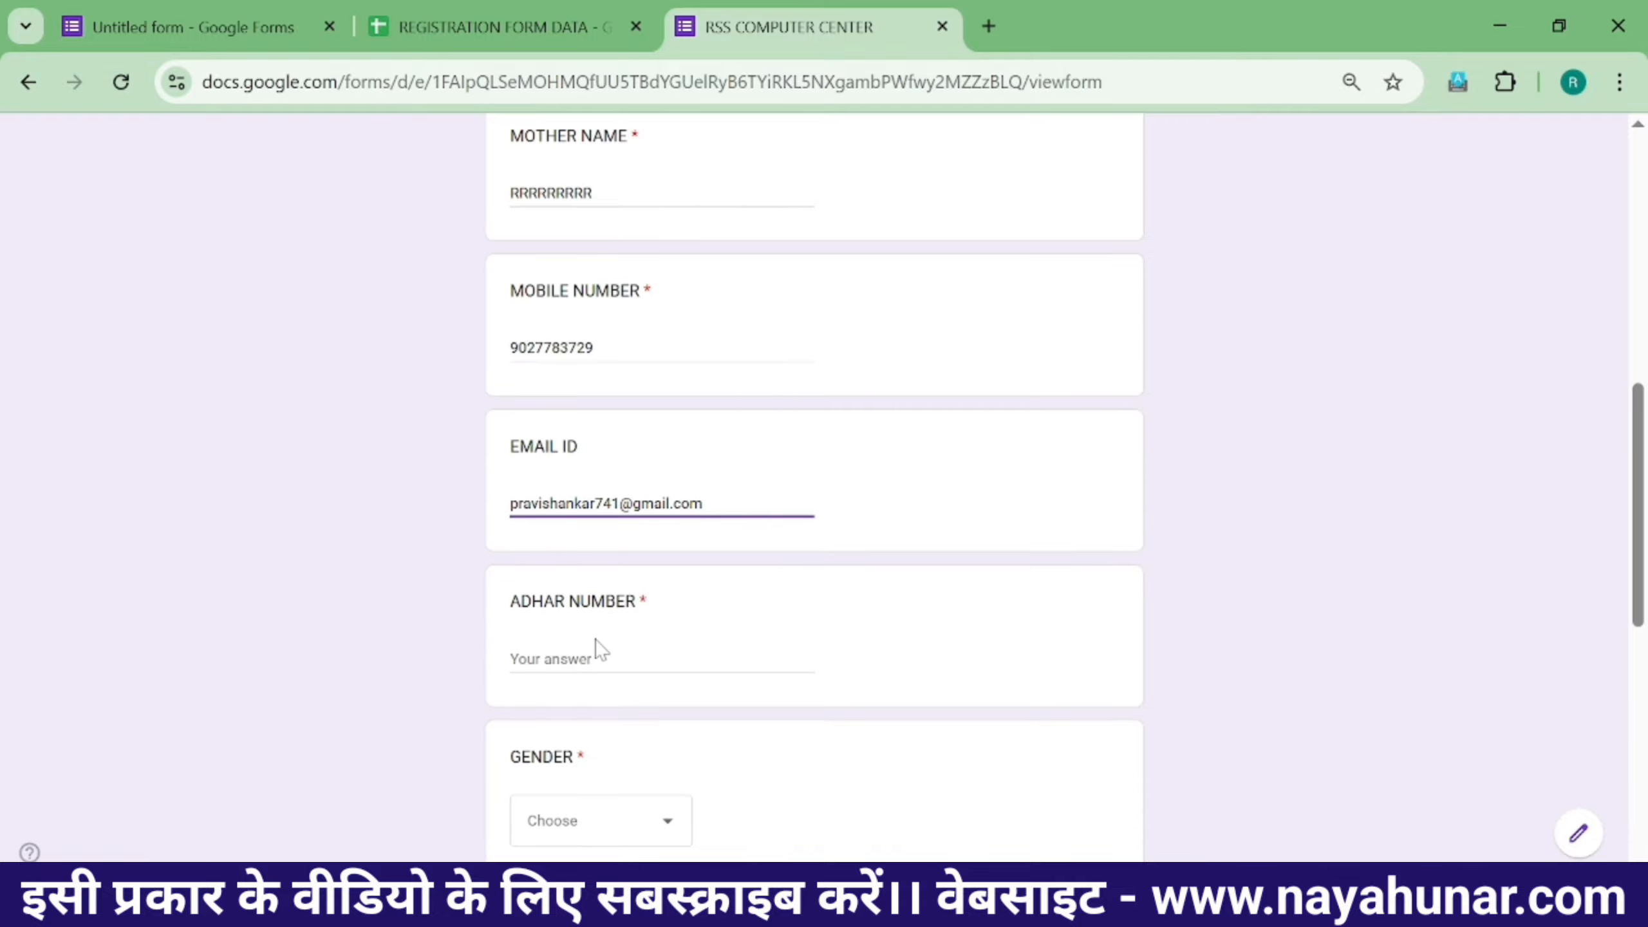
click(596, 649)
text(9)
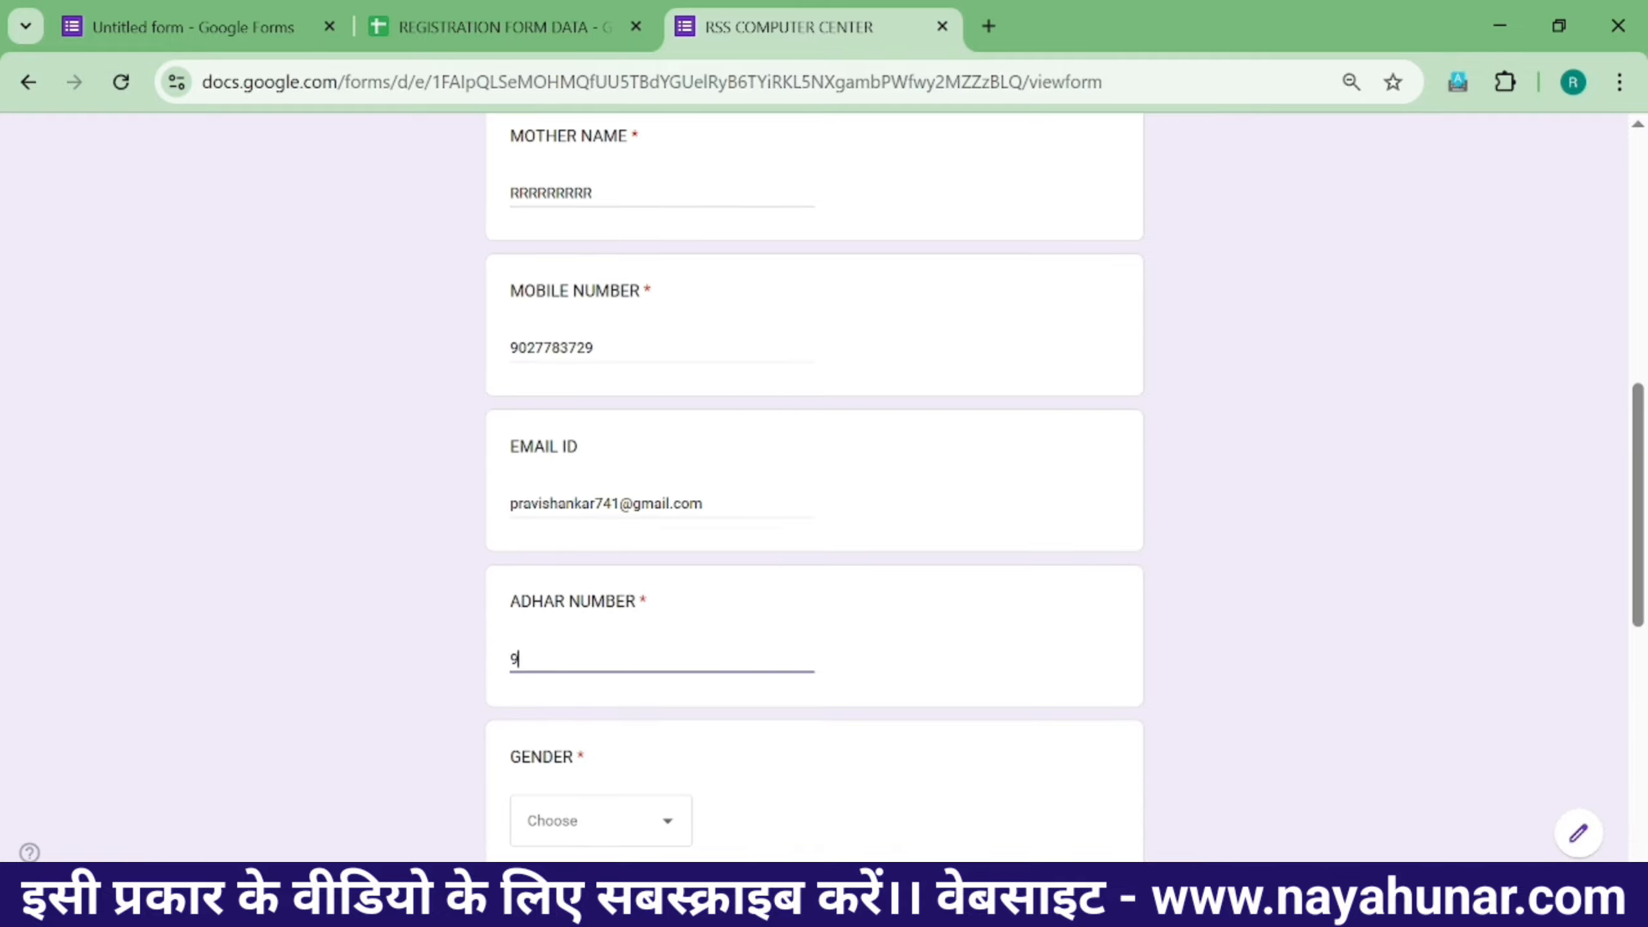
text(9999999999999999999)
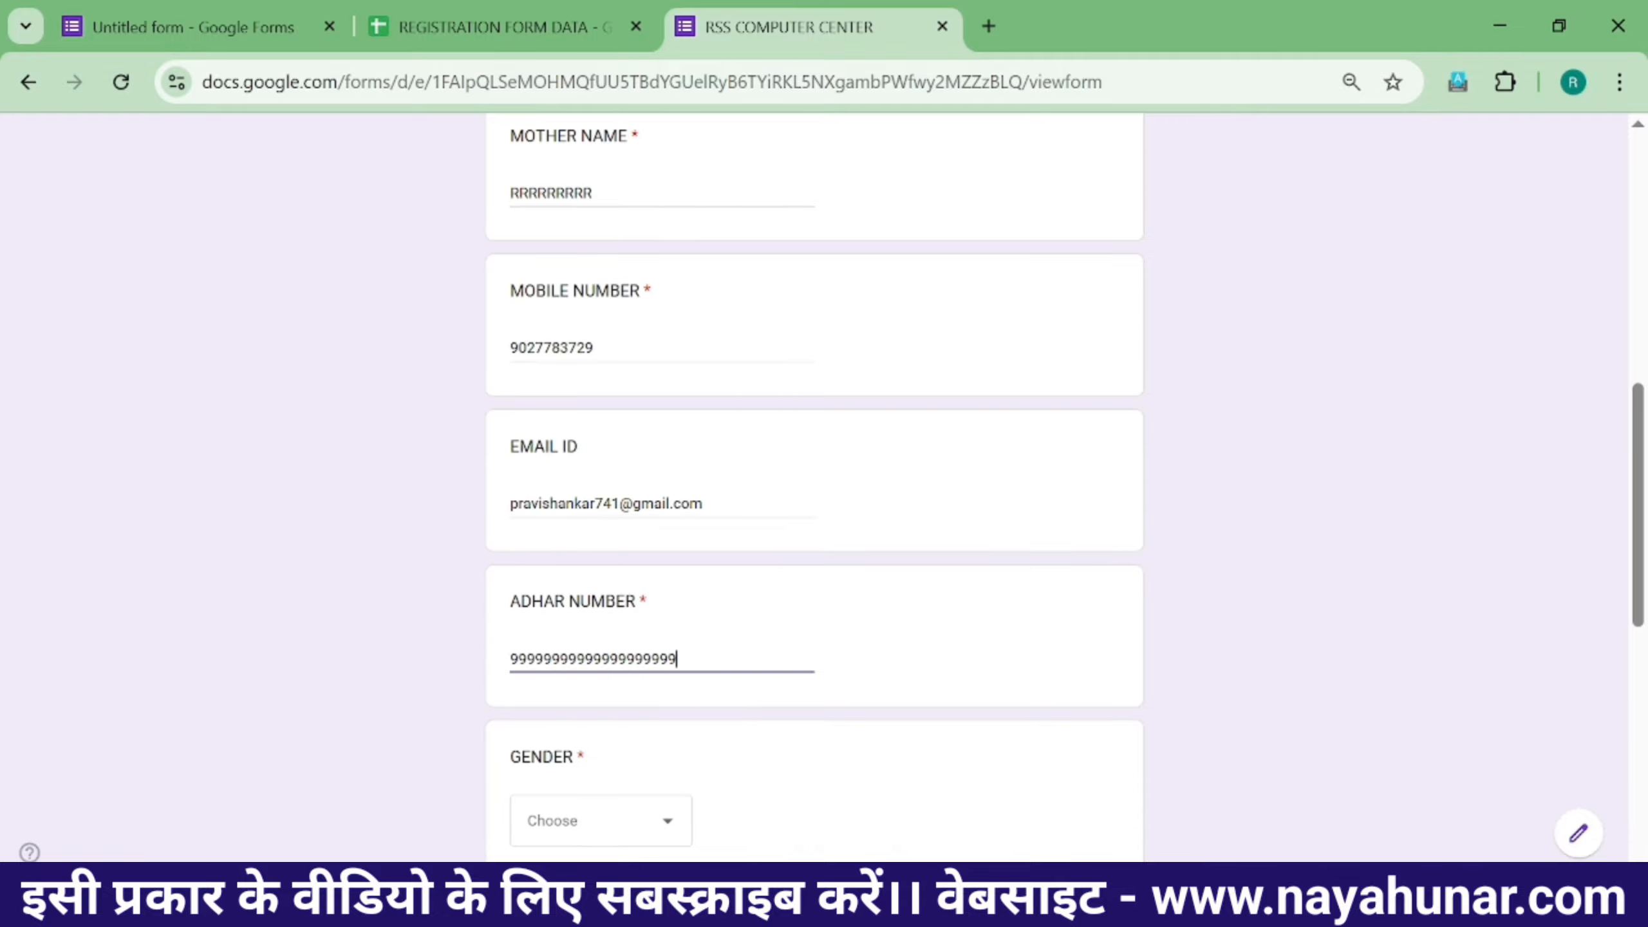
- Choose MALE as the gender and enter a town and state as the address
scroll(588, 649, down, 2)
click(588, 701)
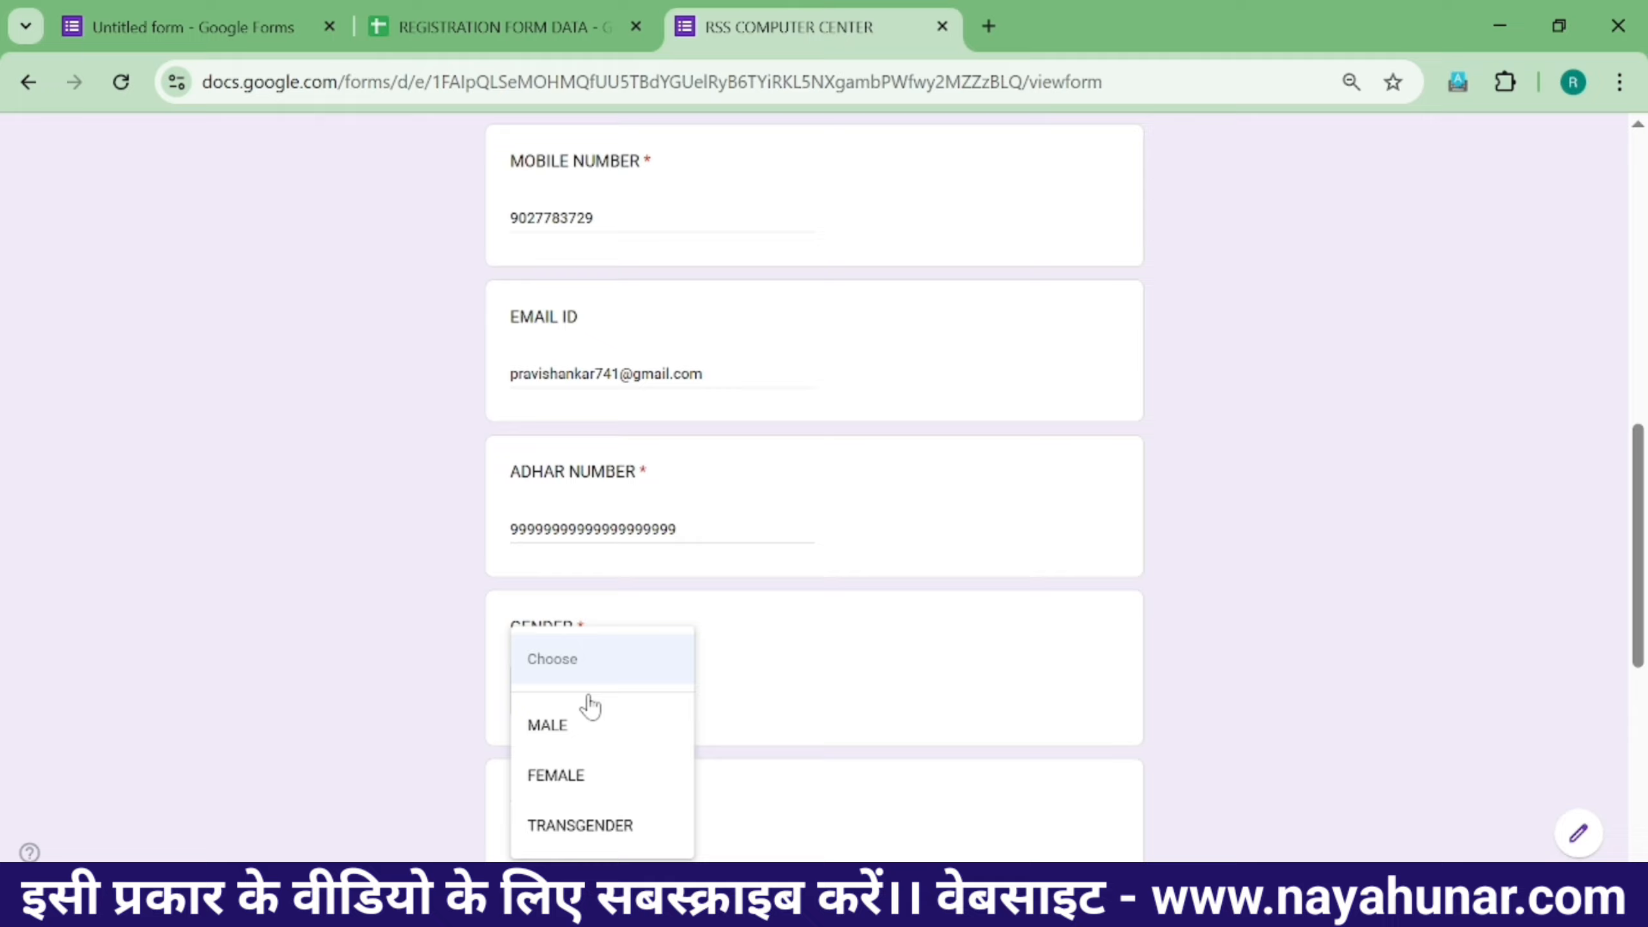
click(593, 747)
scroll(681, 596, down, 2)
click(583, 567)
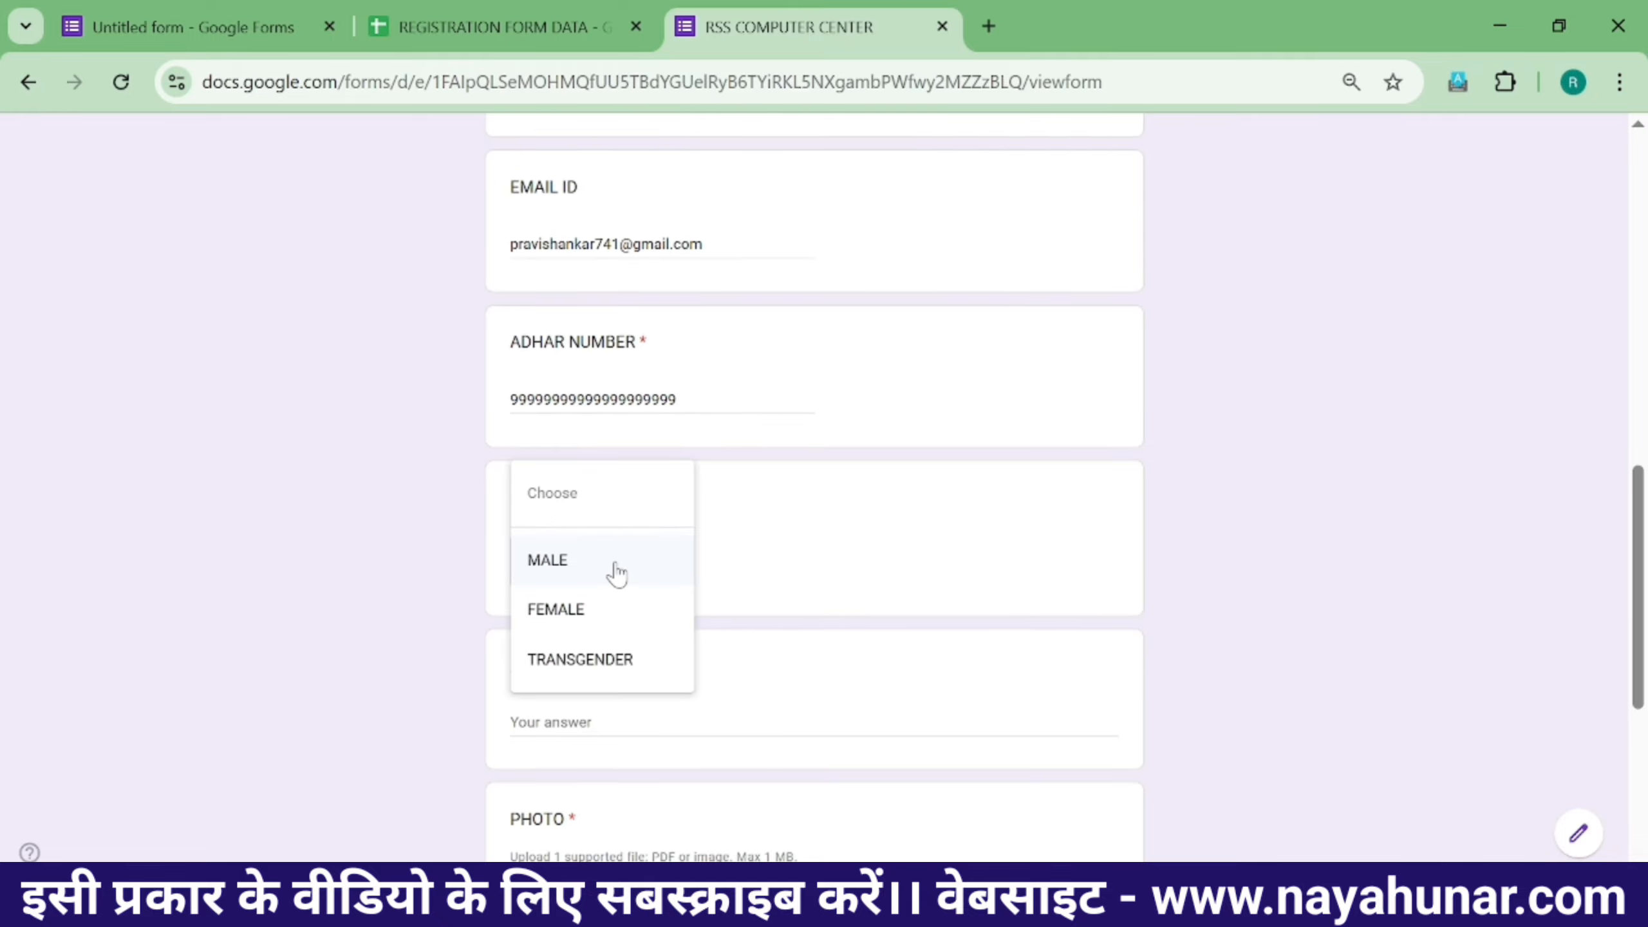
click(560, 562)
scroll(675, 577, down, 2)
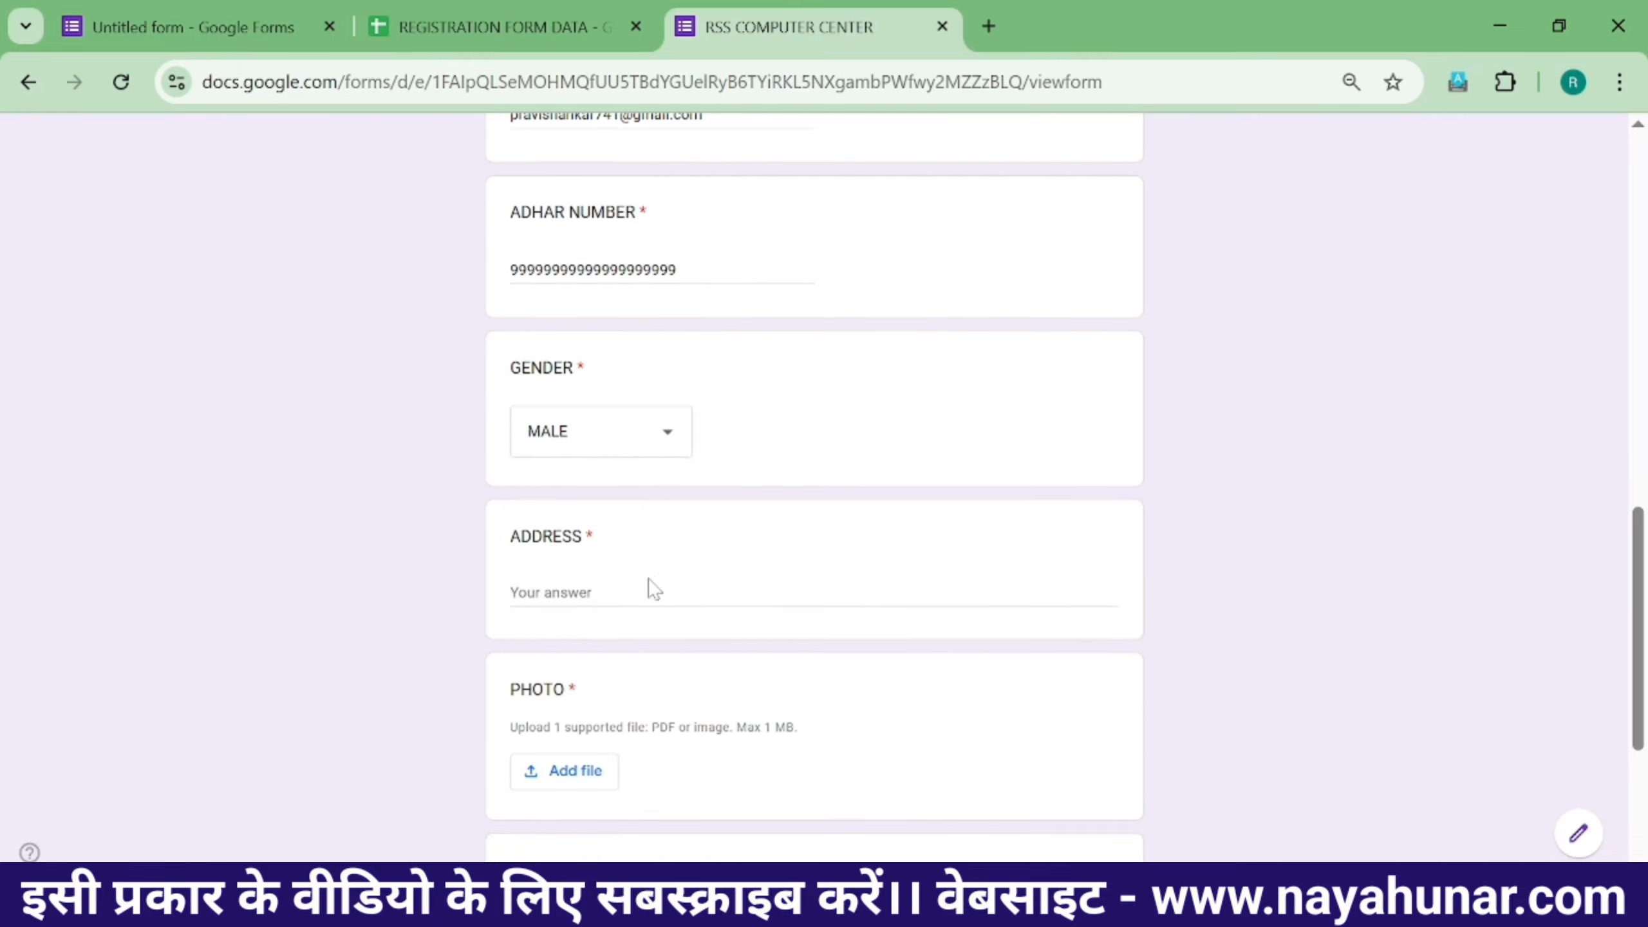
click(652, 590)
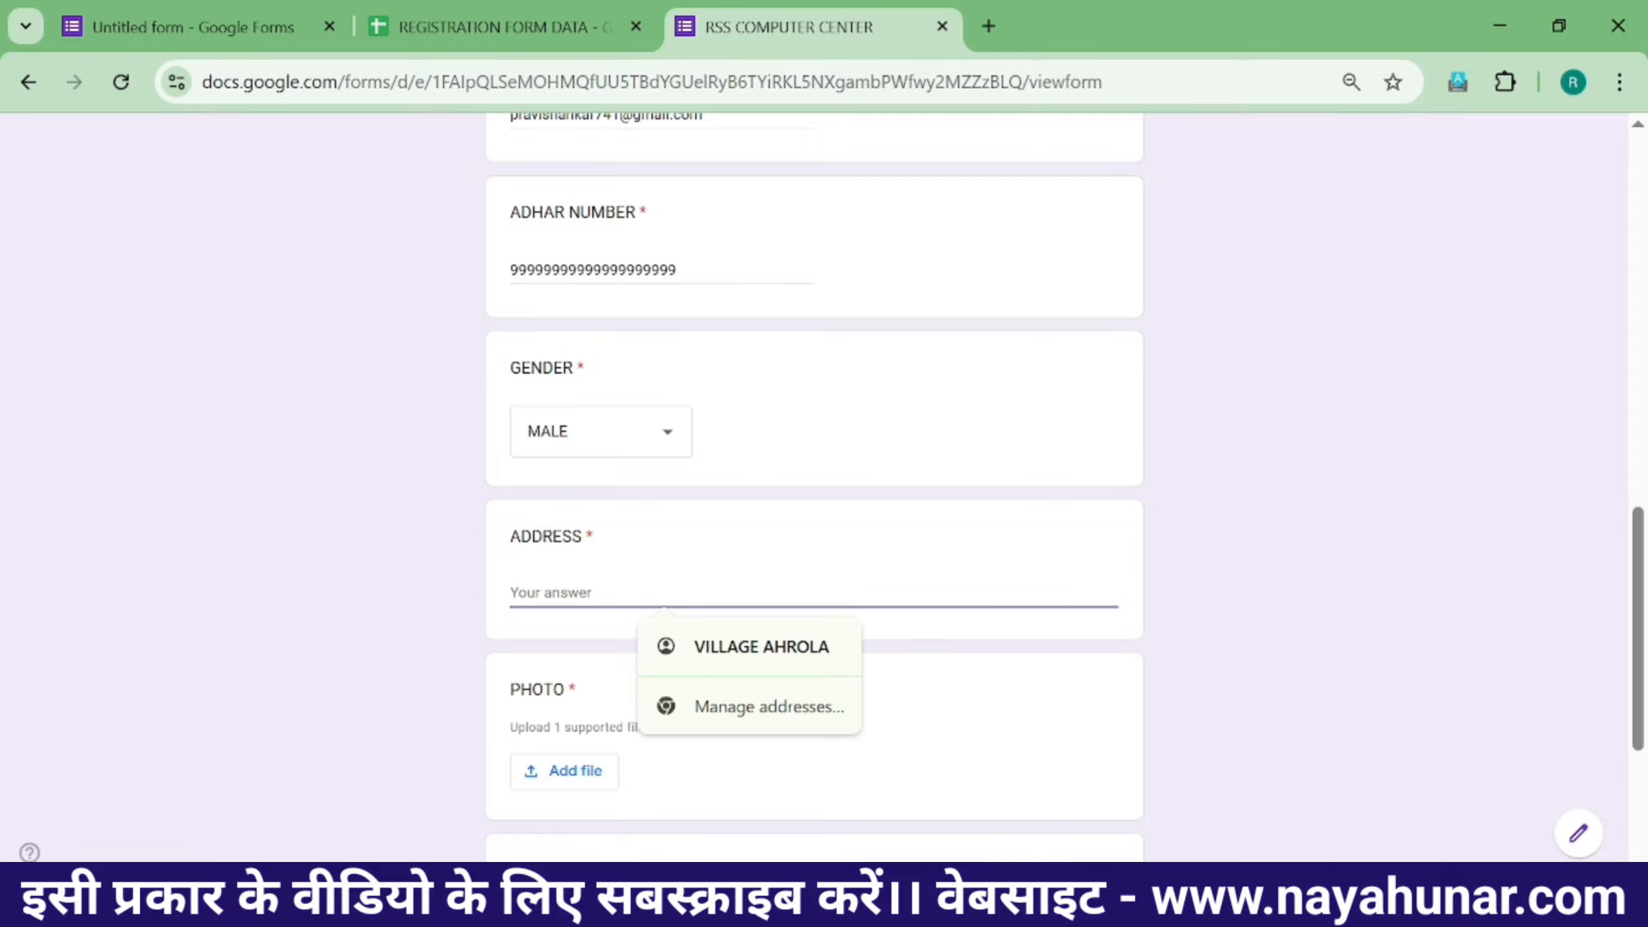
text(v)
key(BackSpace)
text(RAMPUR UTTAR PRAD)
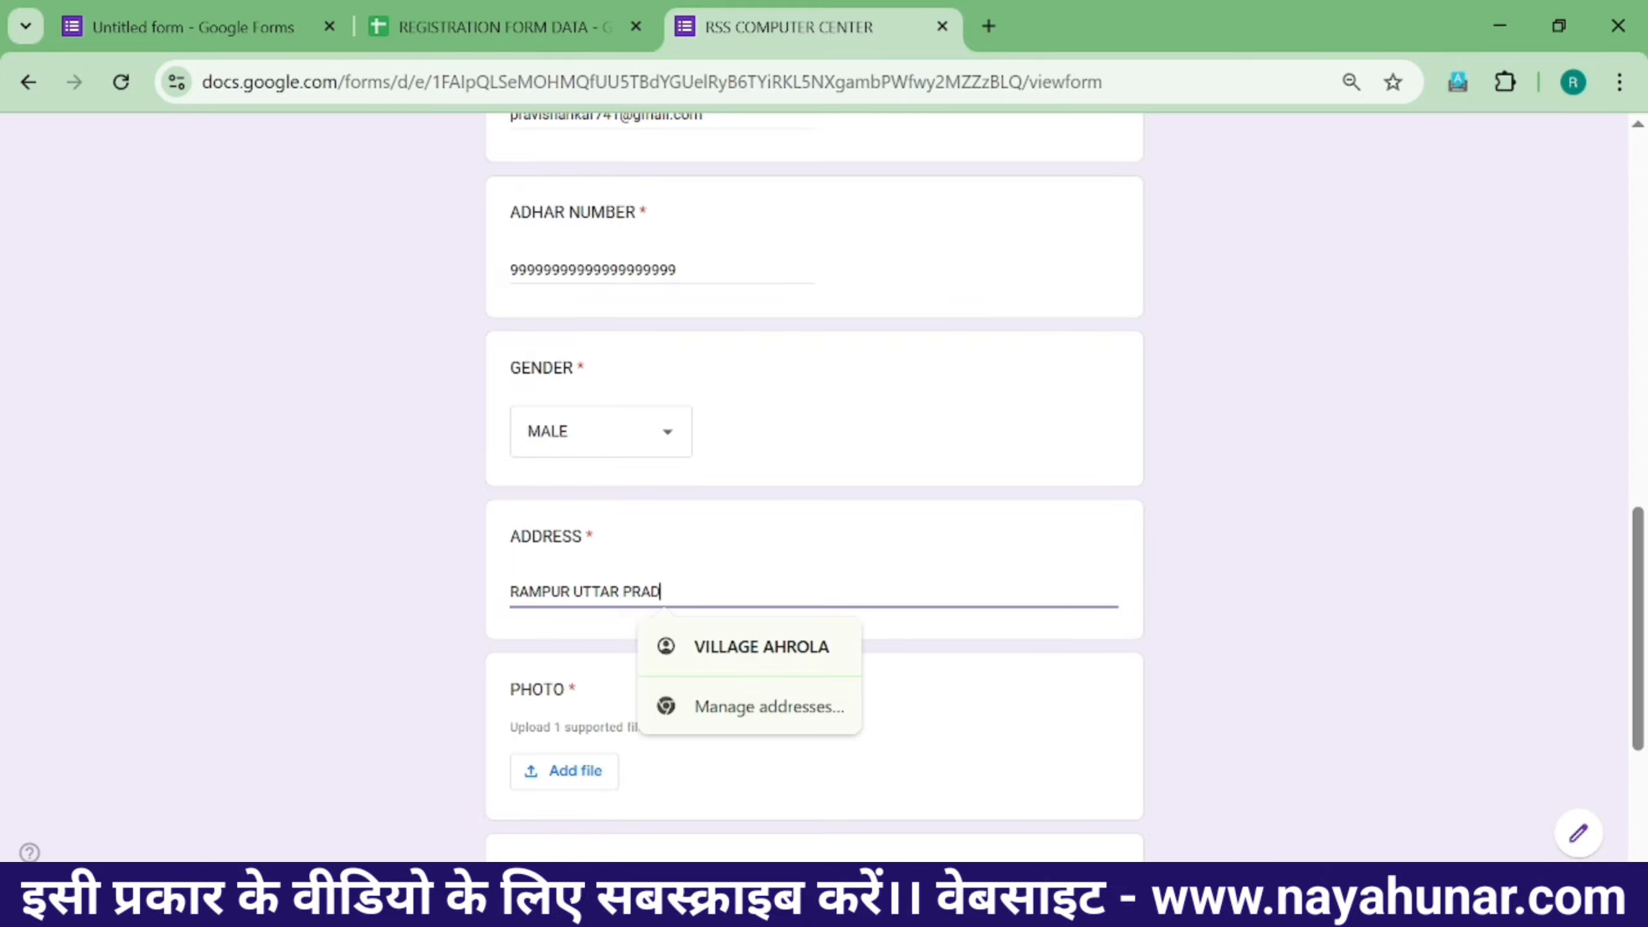
text(ESH)
click(811, 465)
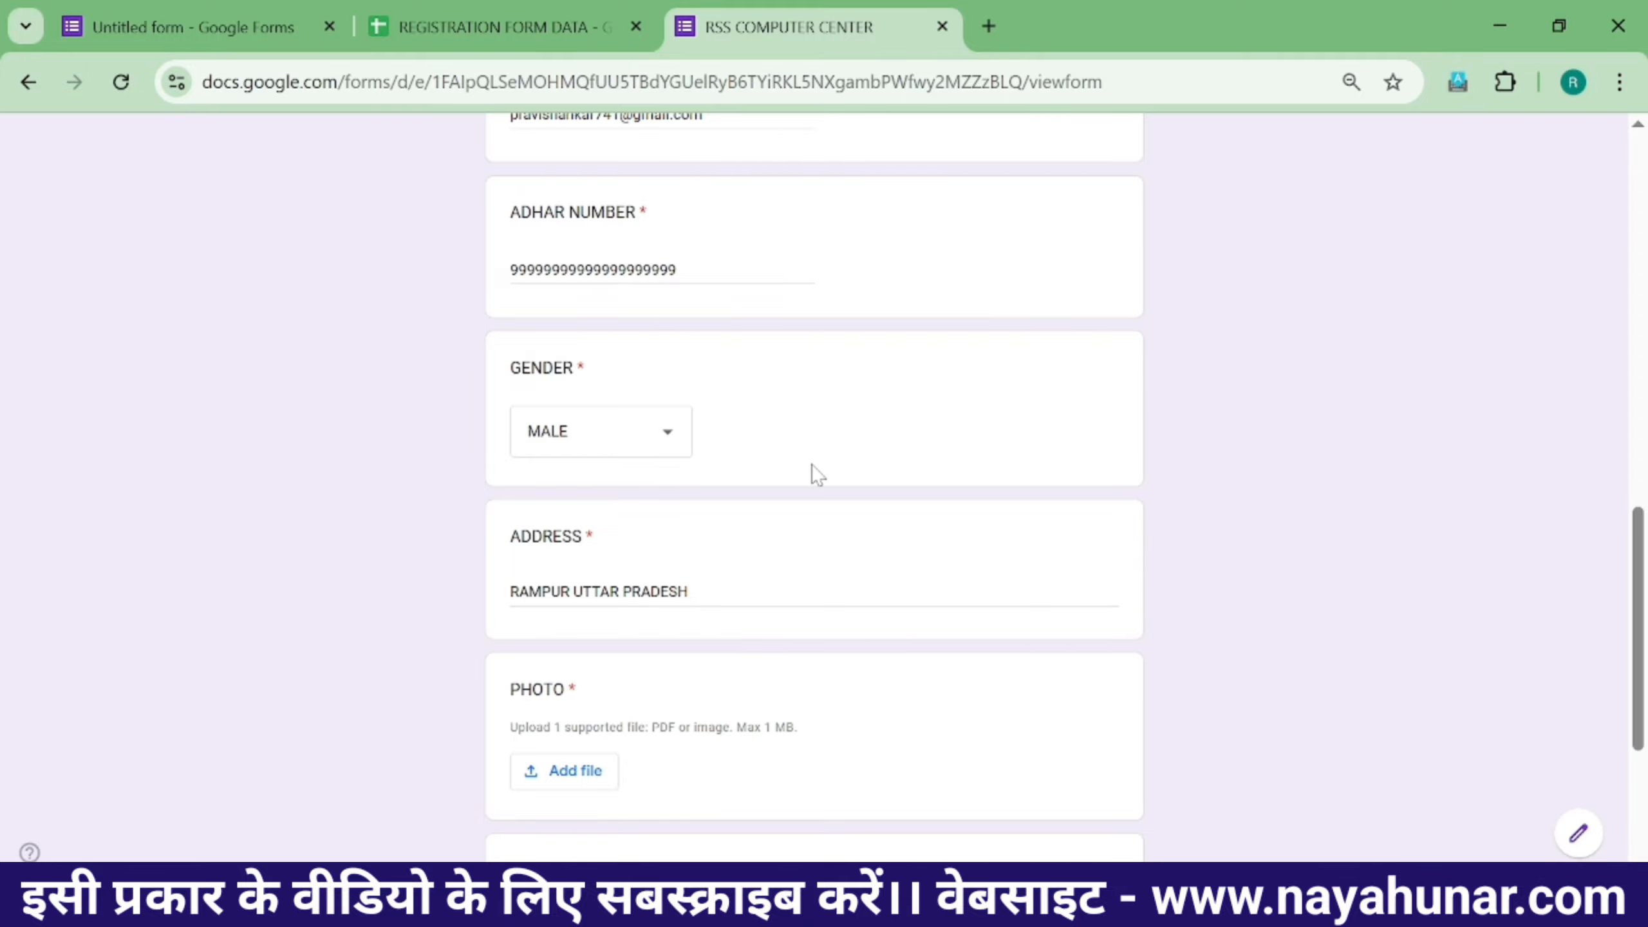
scroll(673, 574, down, 4)
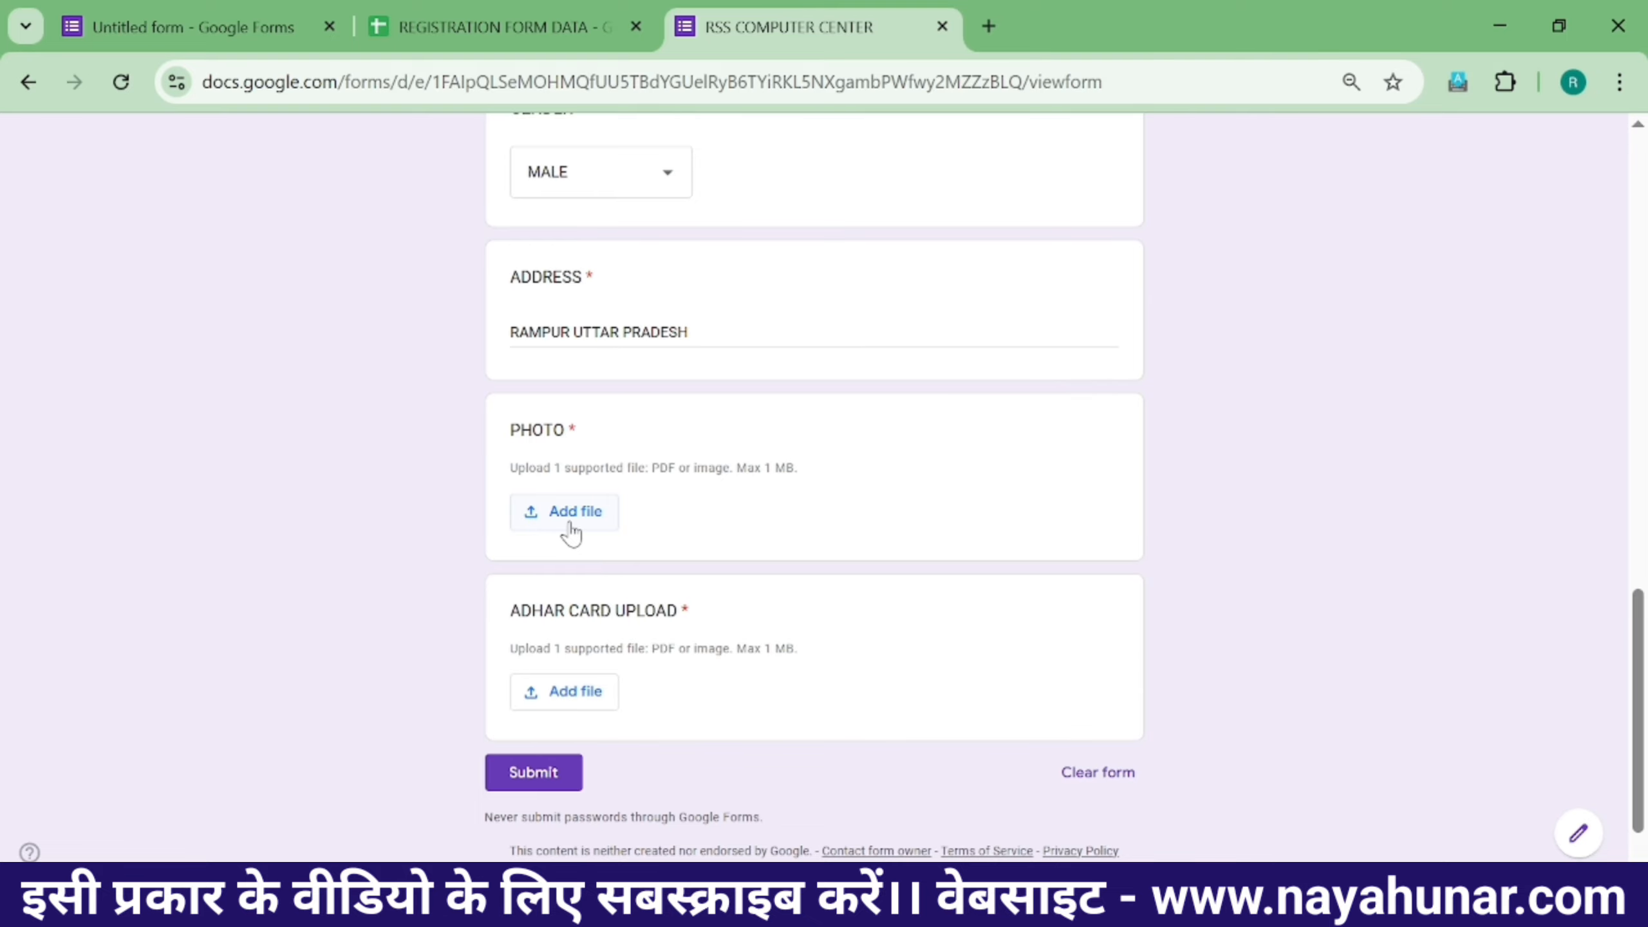
- Attach the worldwide_8896733 image to the PHOTO question
click(571, 527)
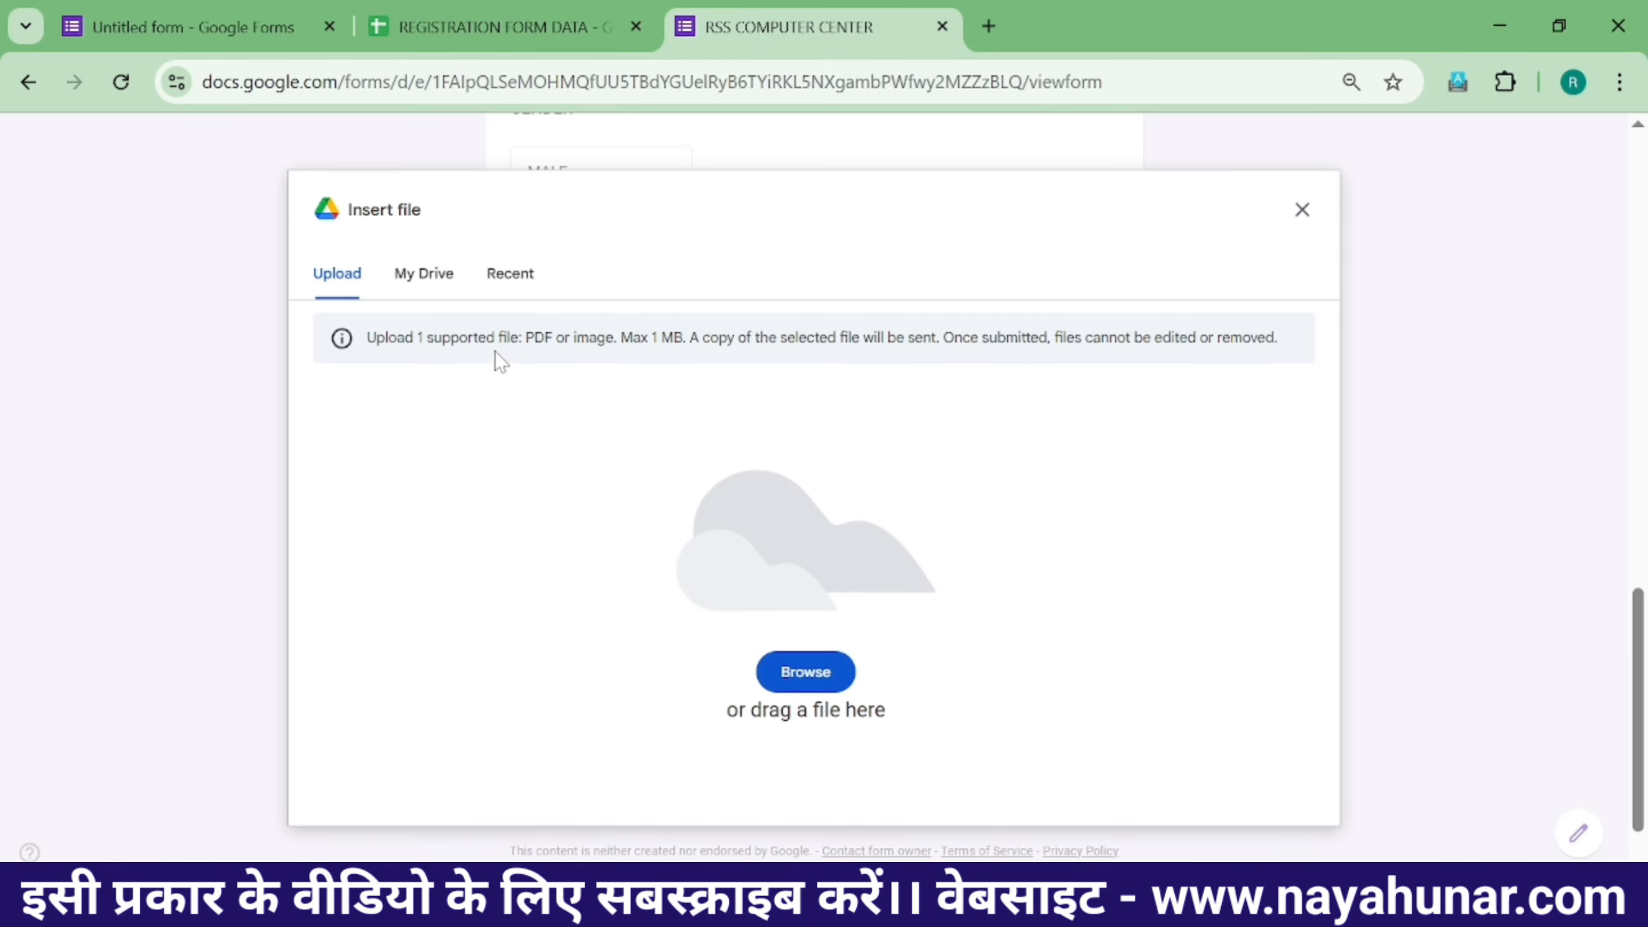
click(803, 655)
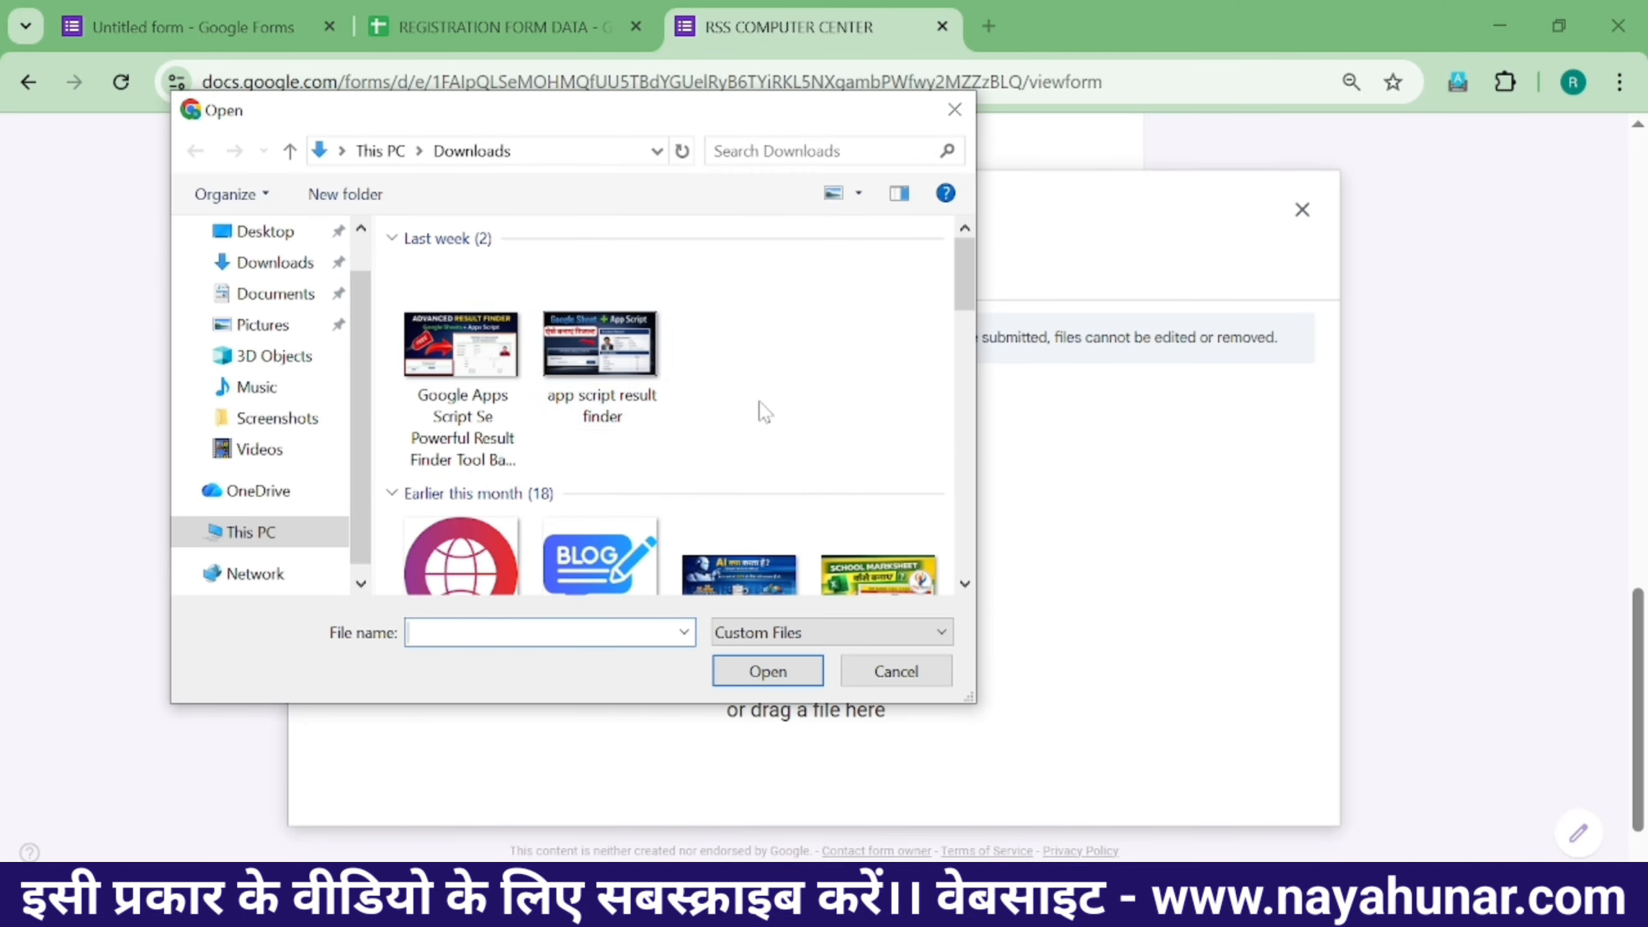
click(473, 558)
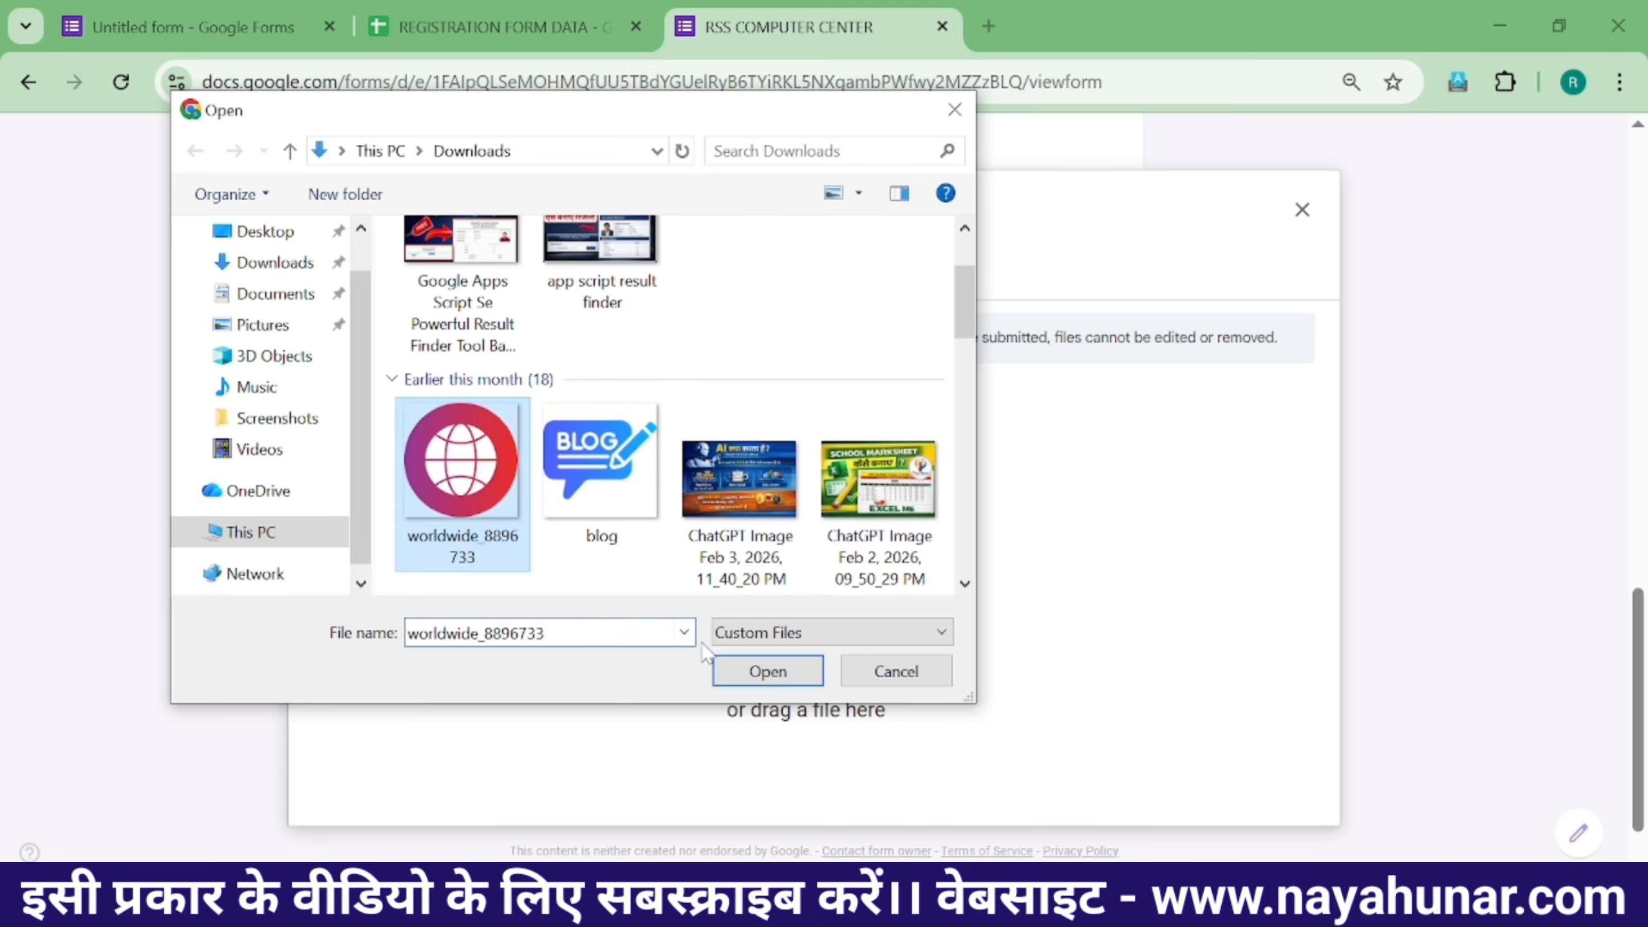
click(759, 675)
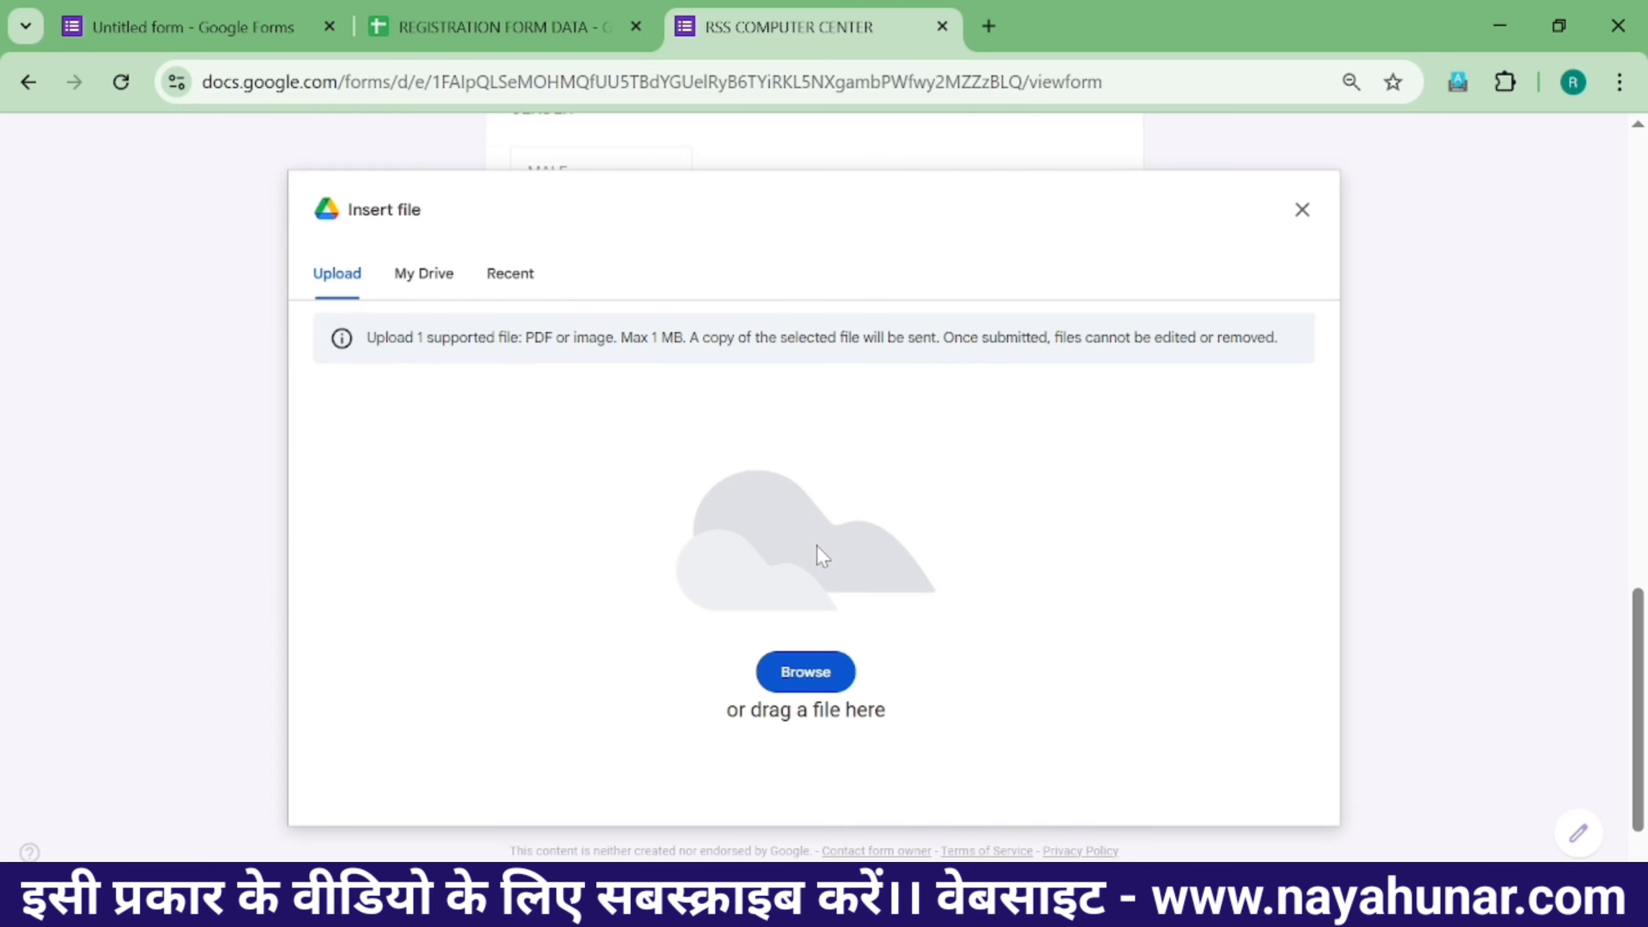
- Attach the same worldwide_8896733 image to ADHAR CARD UPLOAD
click(563, 694)
click(805, 672)
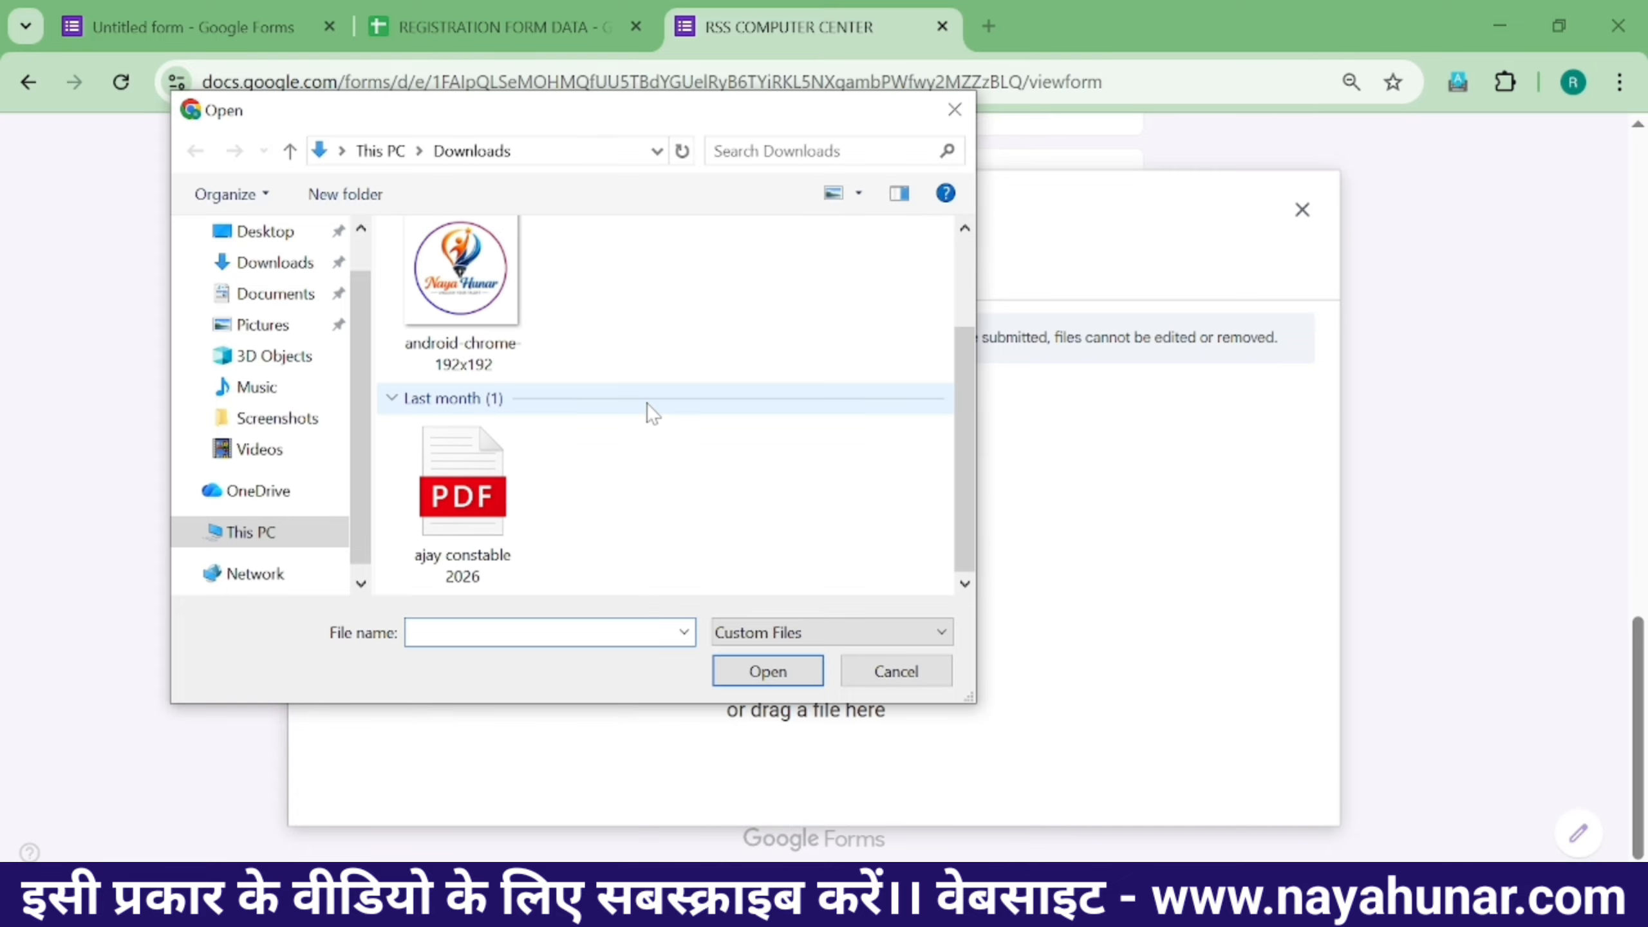
scroll(595, 479, down, 3)
click(505, 474)
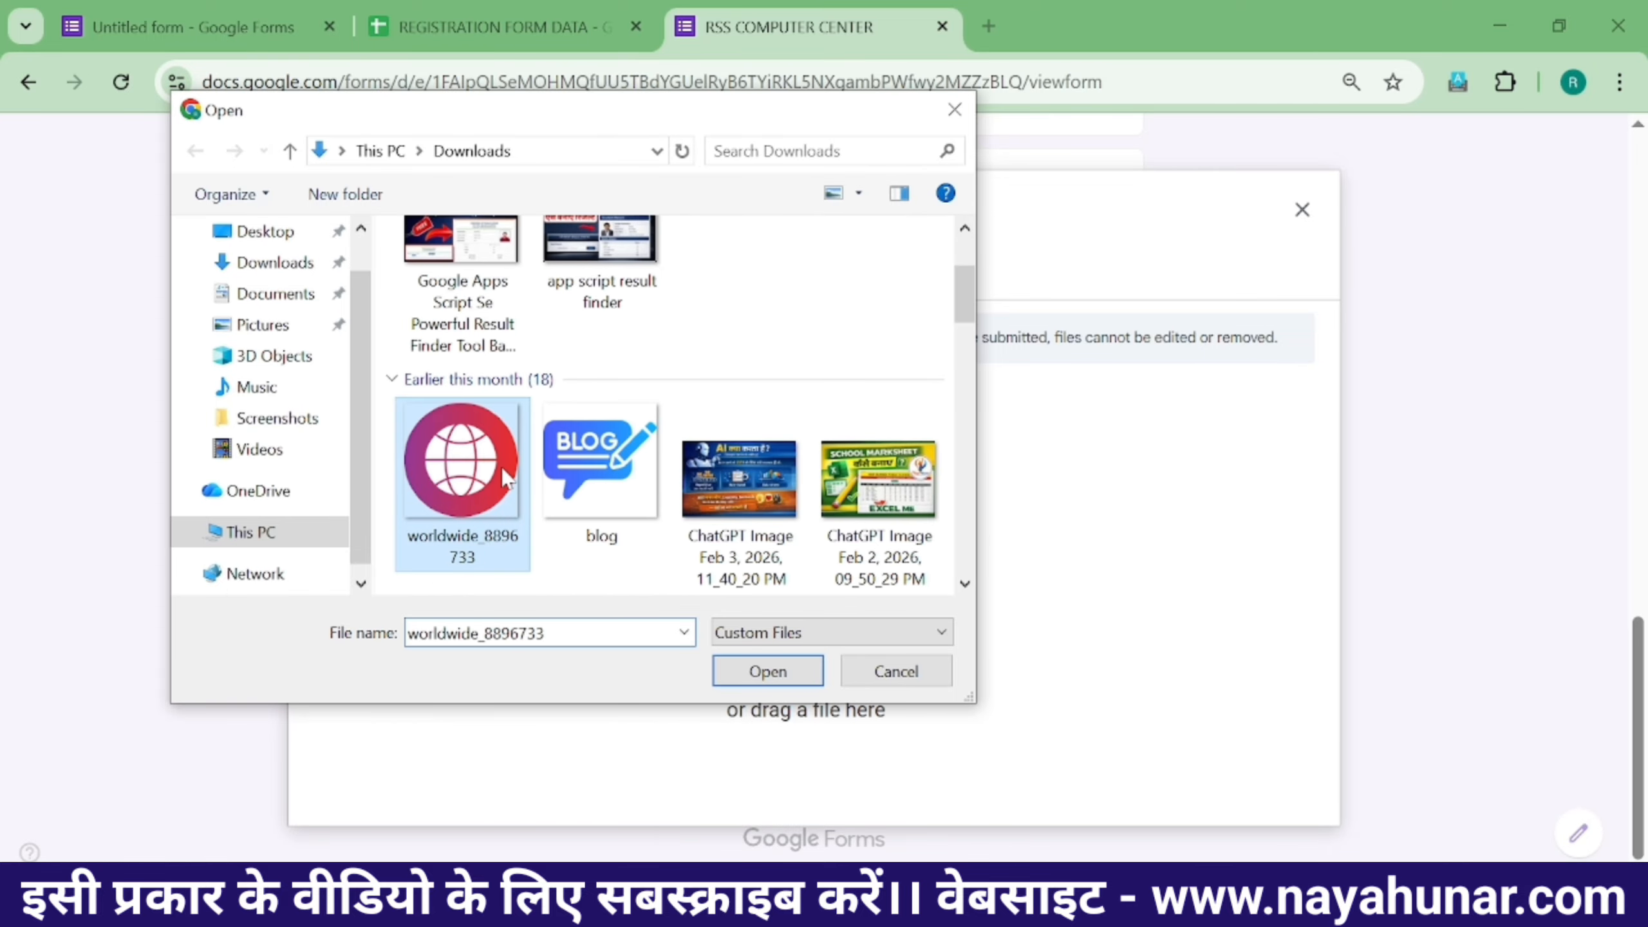
click(771, 673)
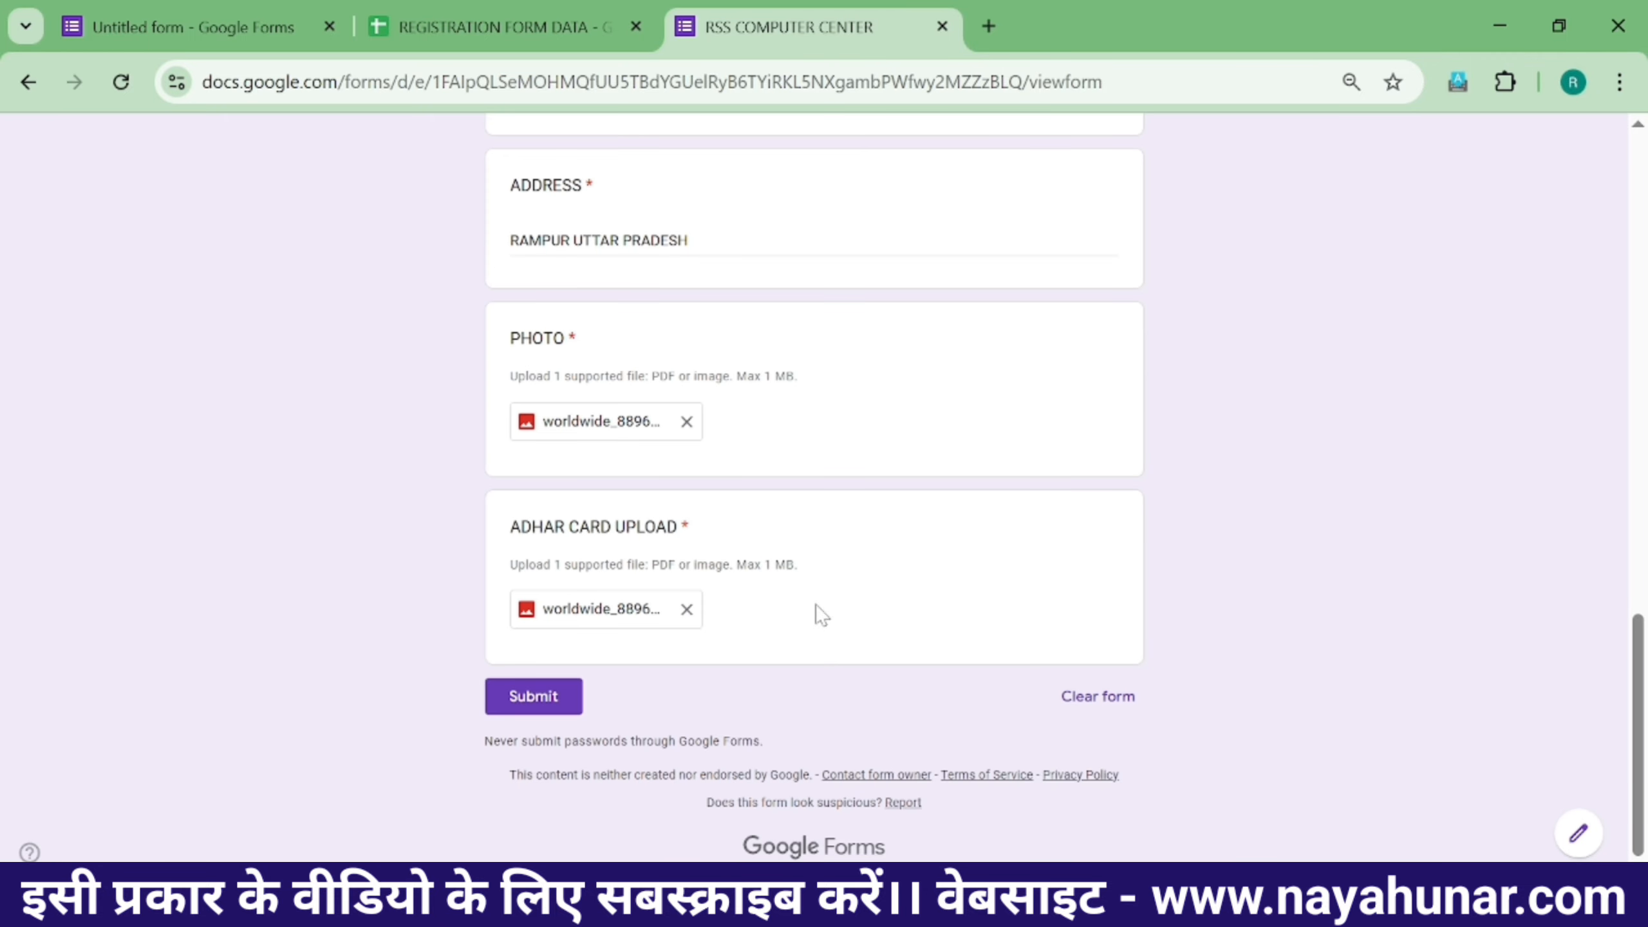
- Review the filled-in answers and submit the RSS COMPUTER CENTER form
scroll(815, 562, up, 15)
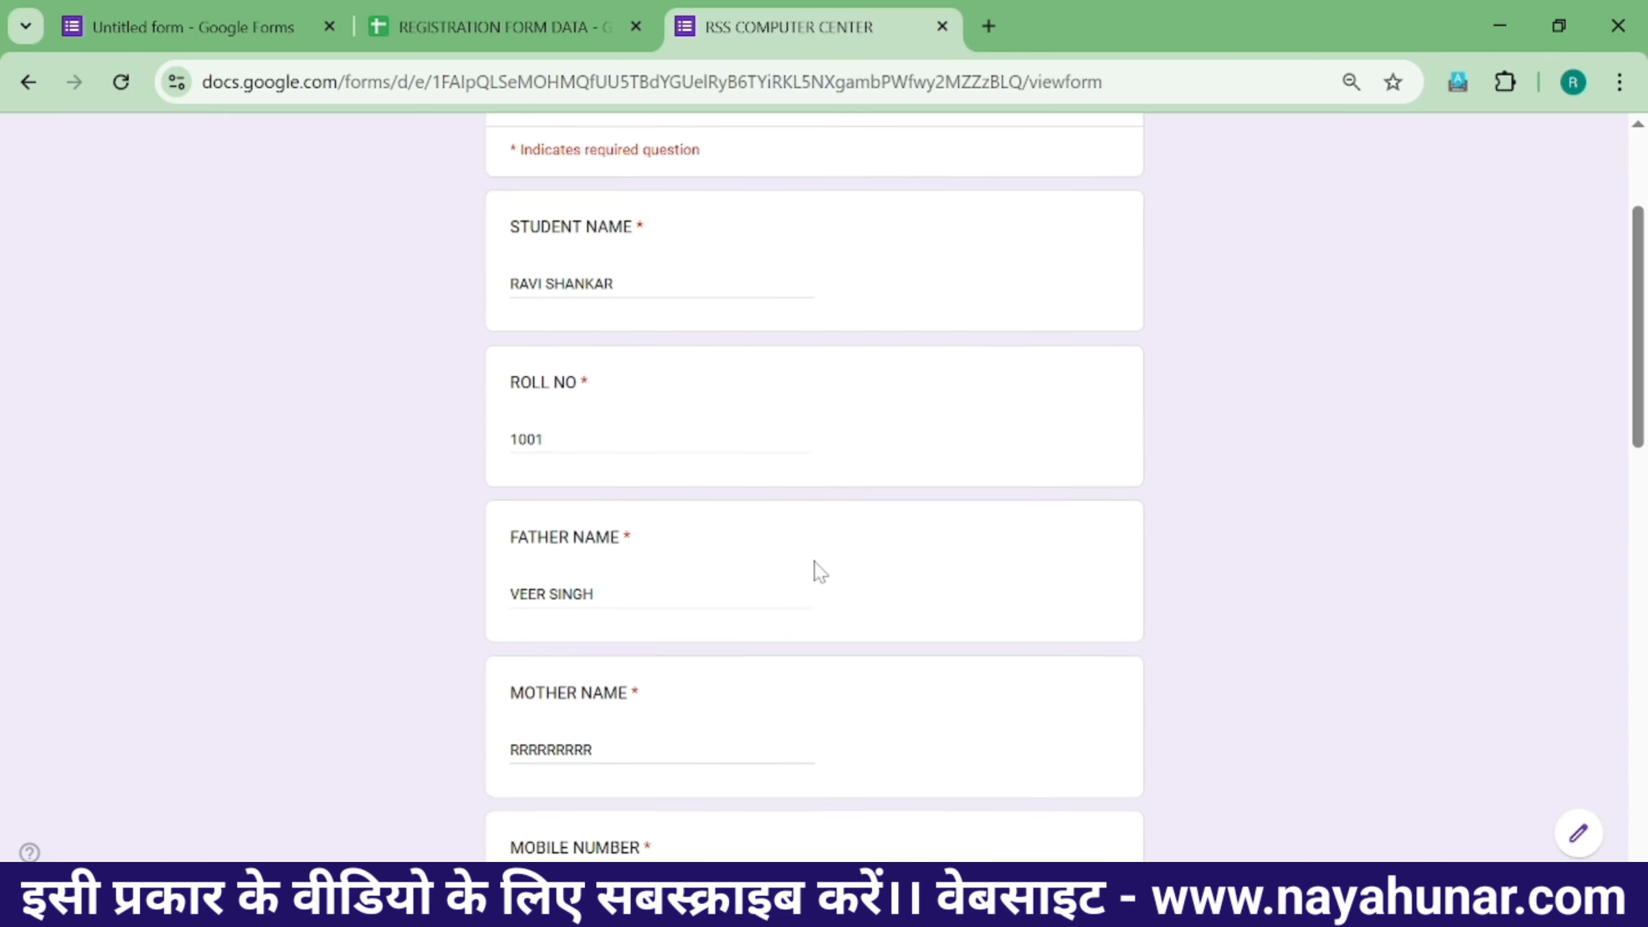
scroll(918, 402, down, 15)
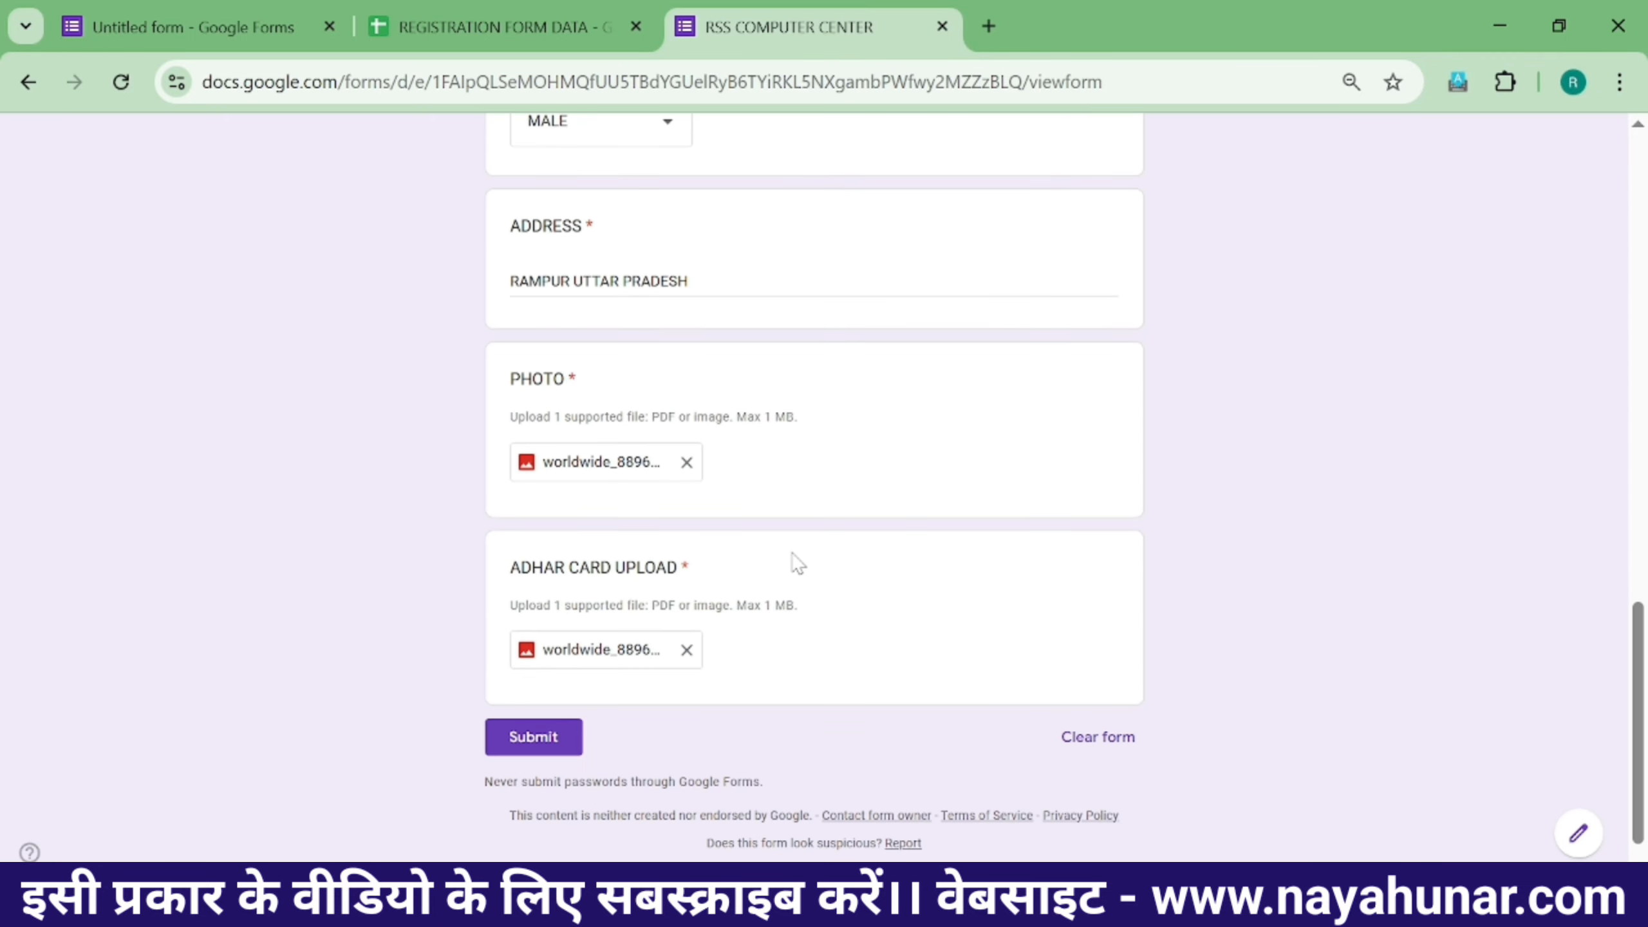
click(538, 696)
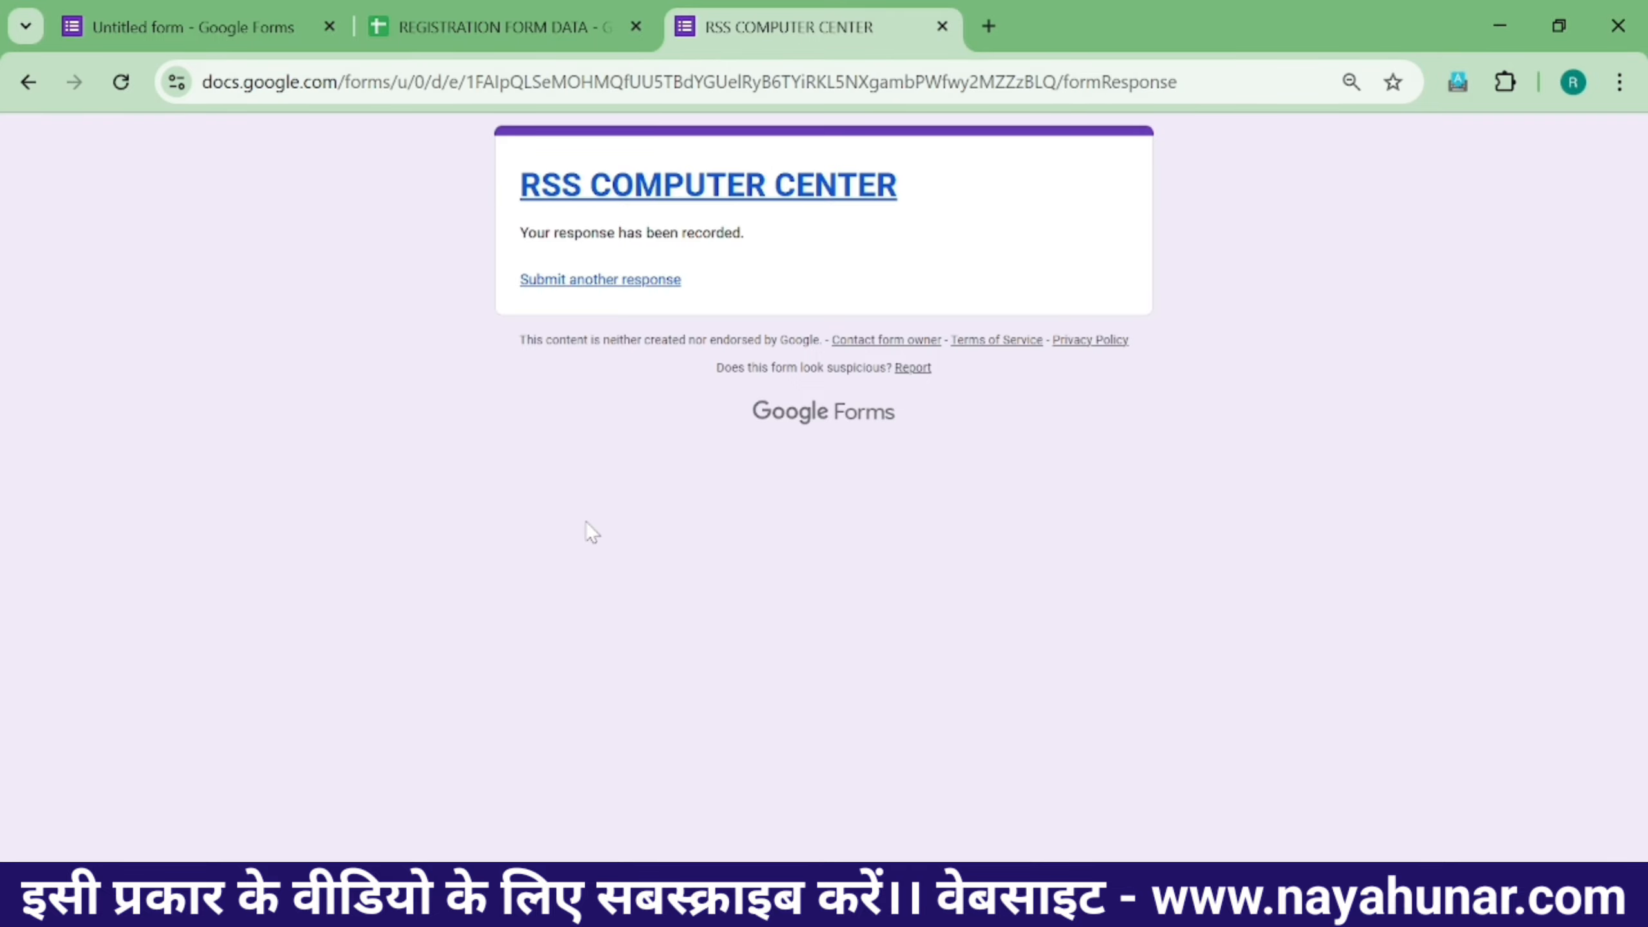
- Open the REGISTRATION FORM DATA sheet and preview the uploaded photo's Drive link in K2
click(433, 20)
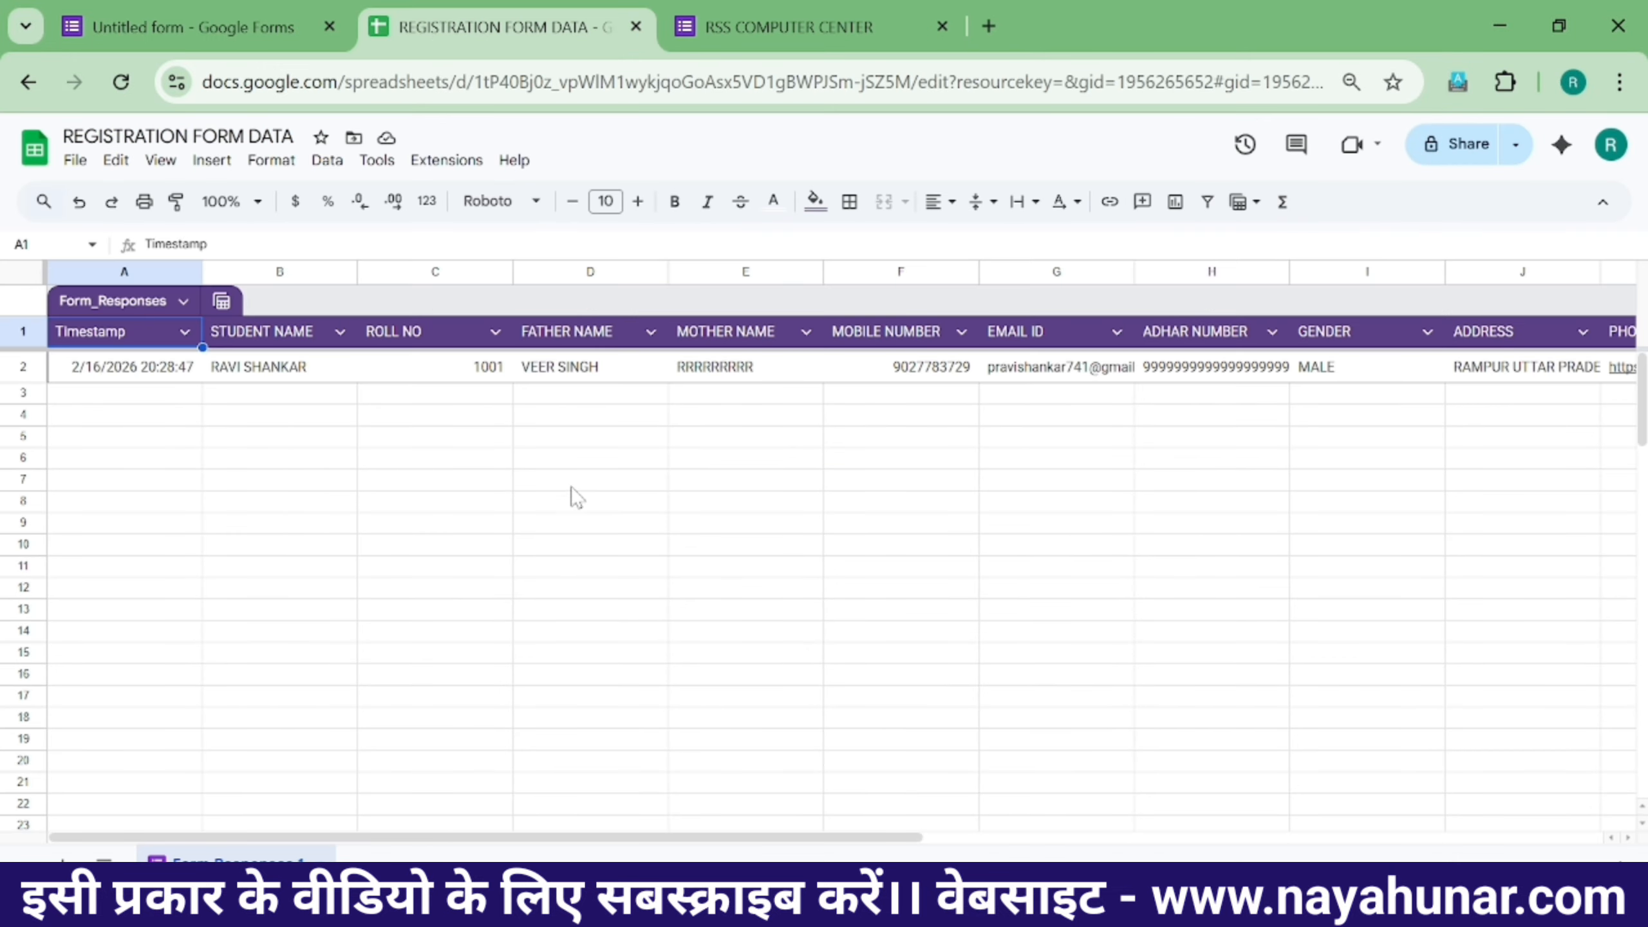
click(647, 465)
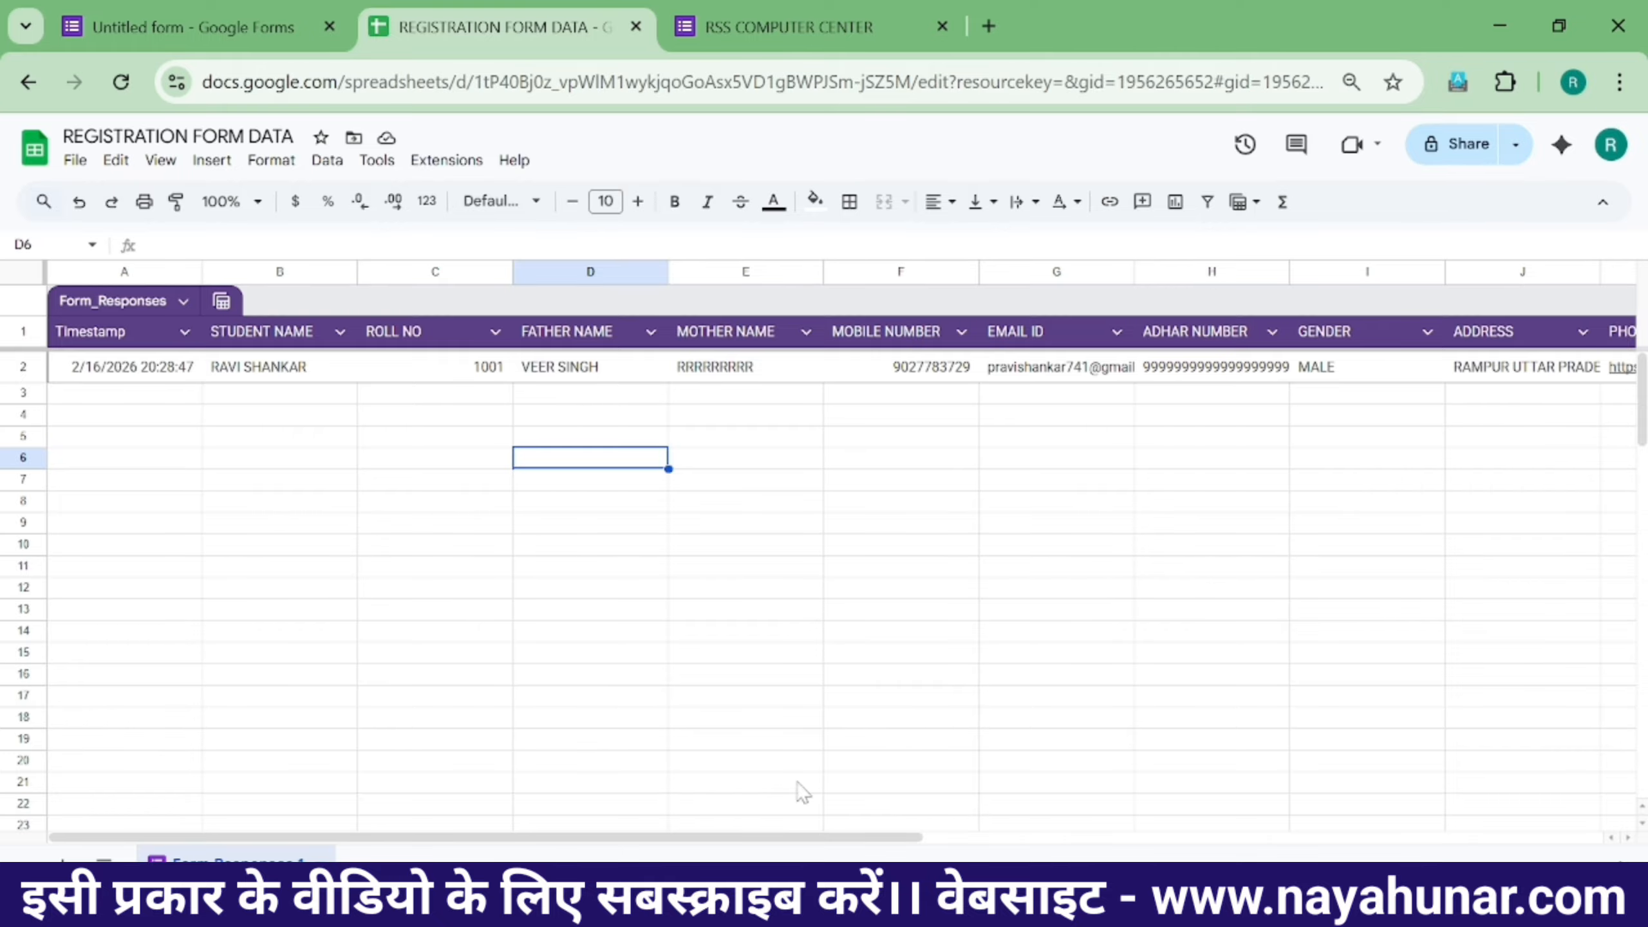
drag(836, 838, 1248, 838)
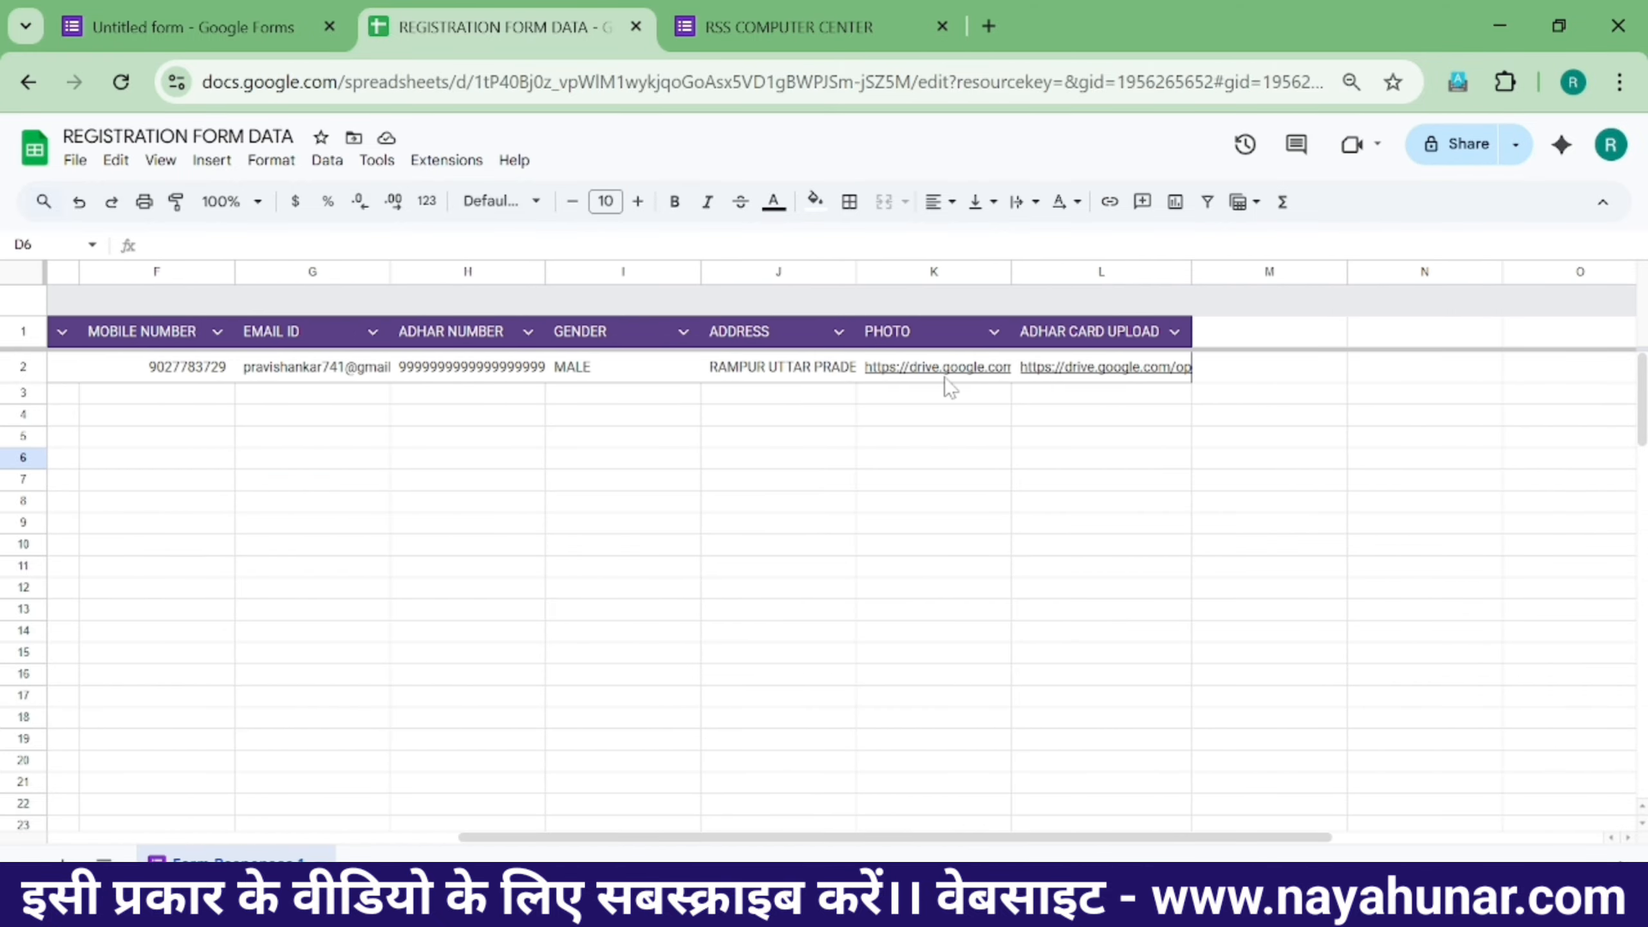
mouse_move(1088, 366)
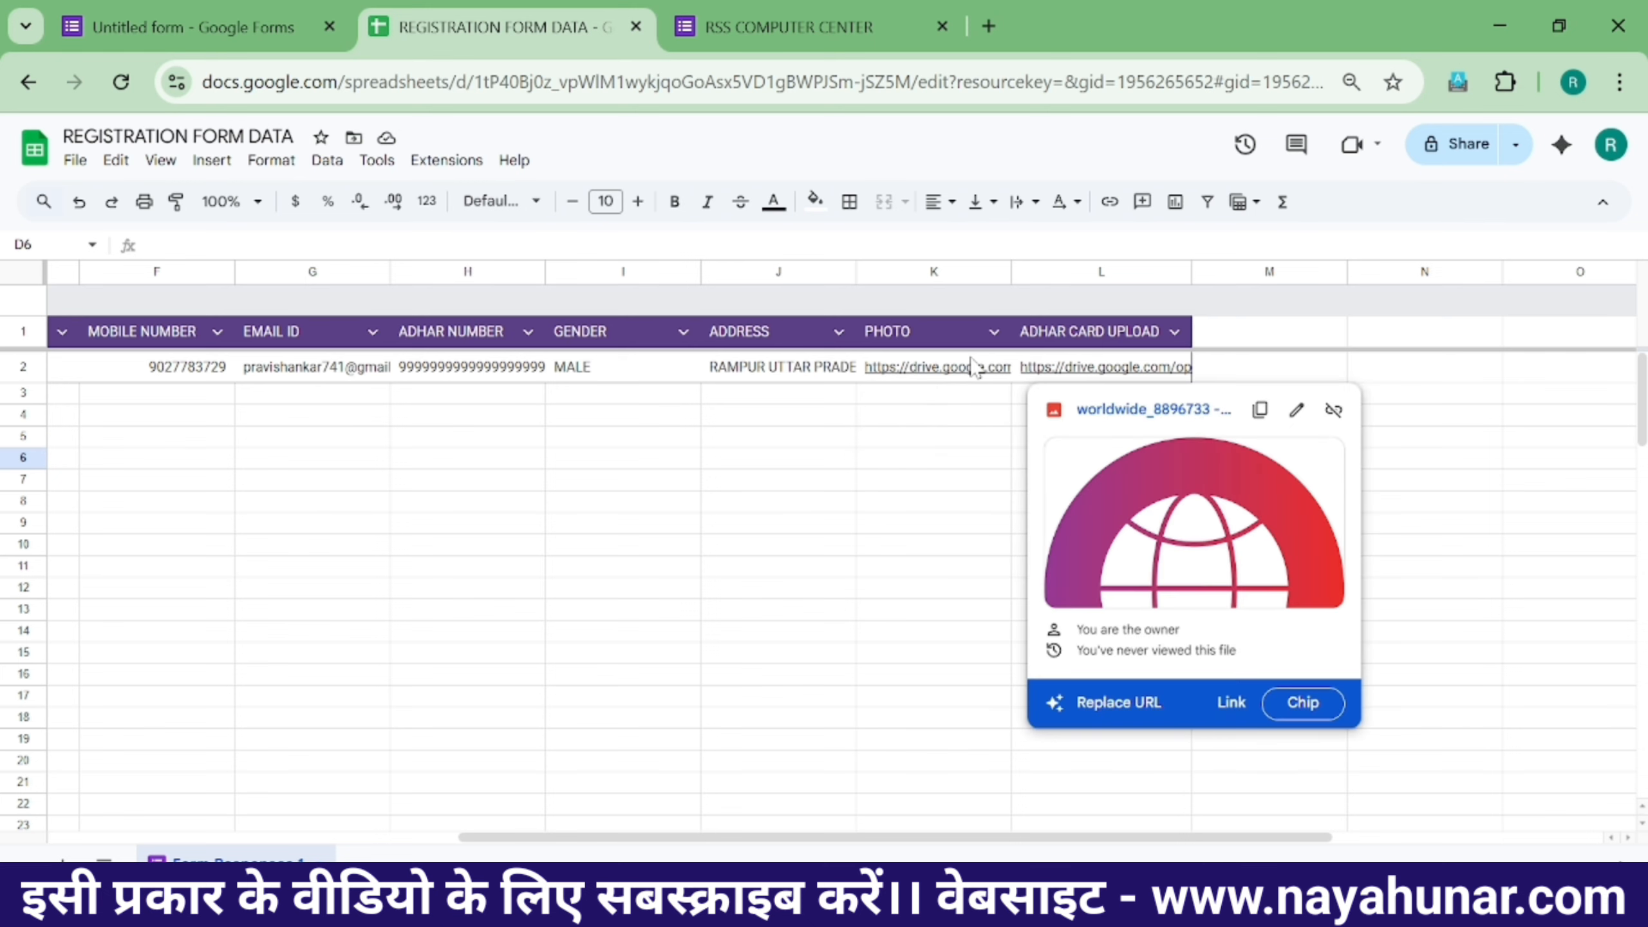
click(954, 374)
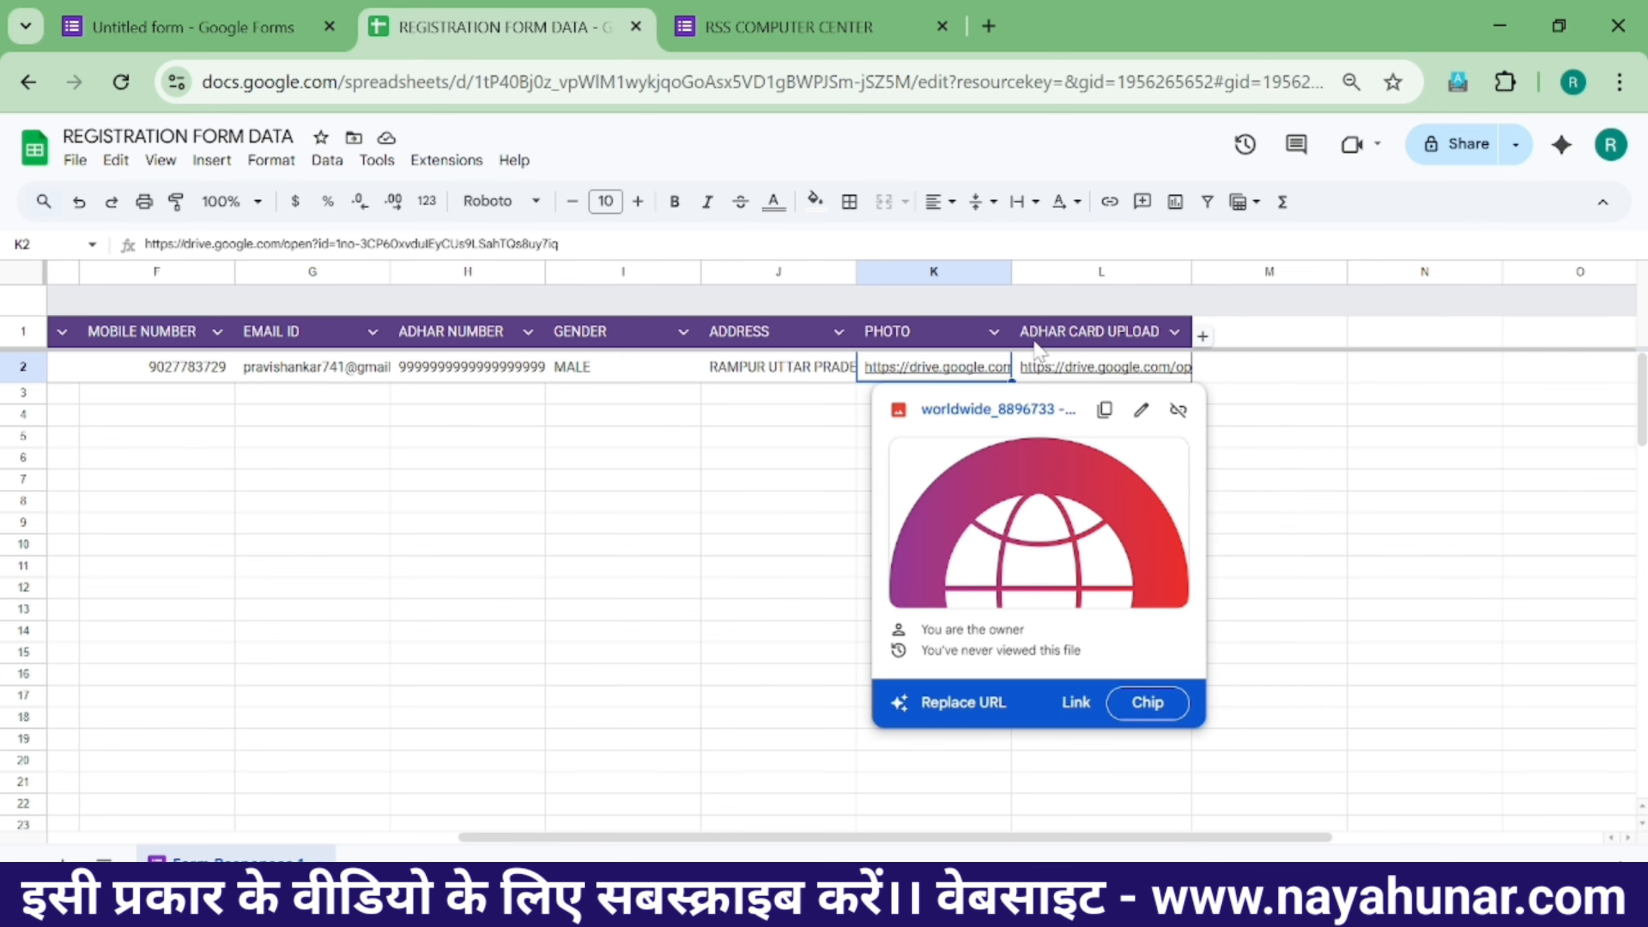
mouse_move(1051, 361)
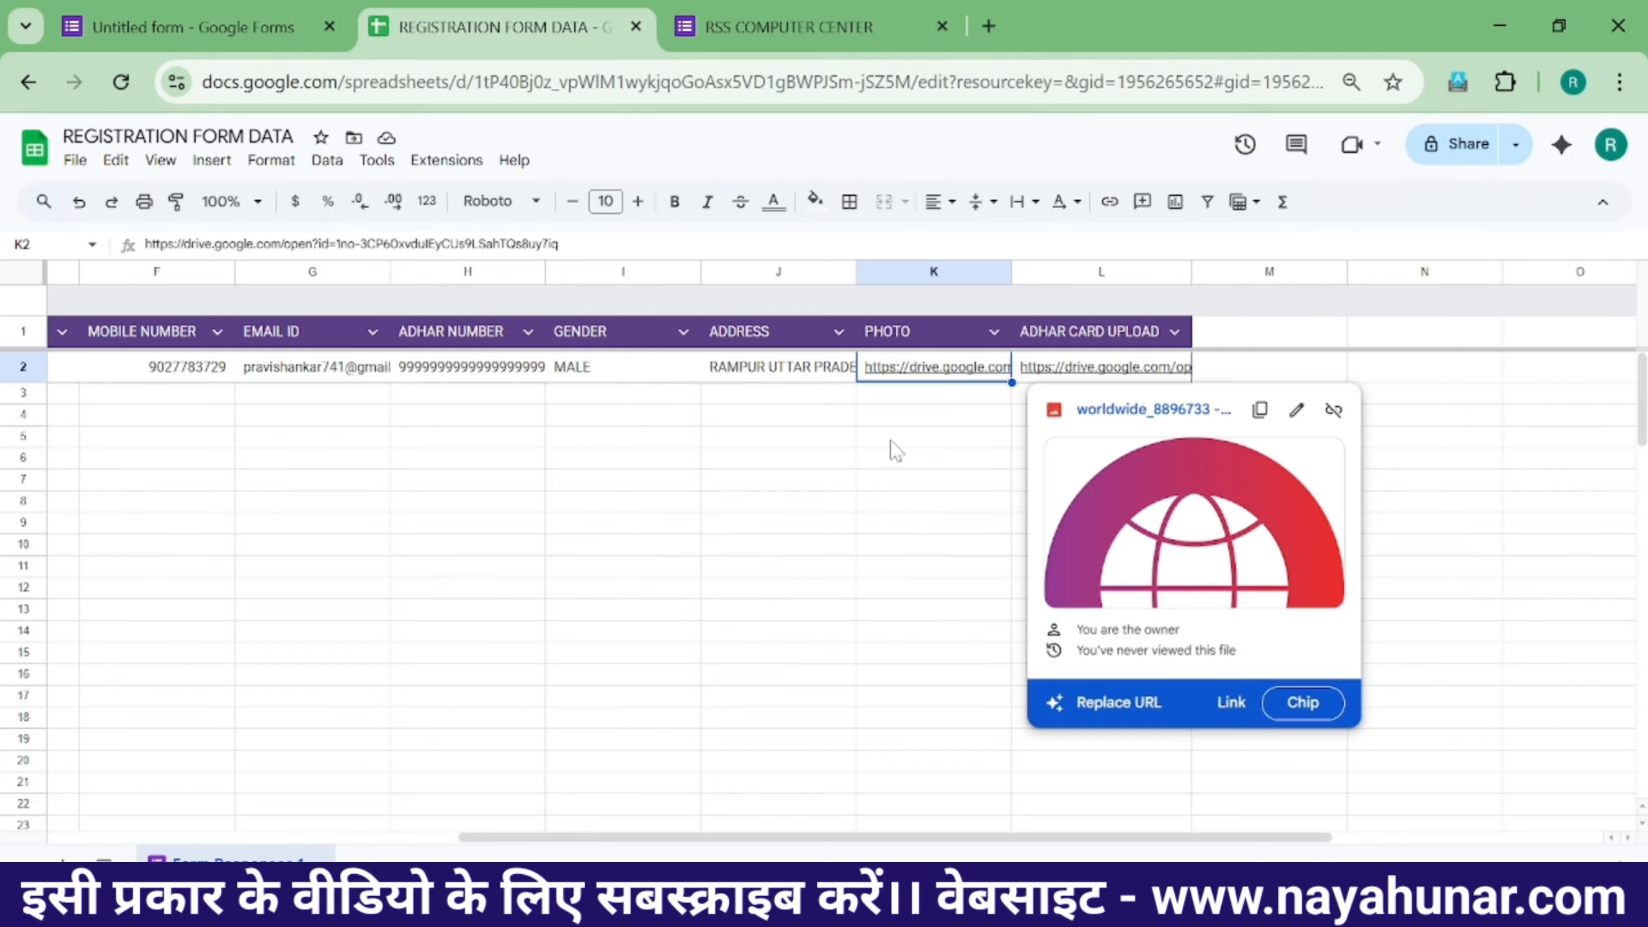
- Open the form editor's response summary and inspect the student name and roll number 1001 answers
click(200, 26)
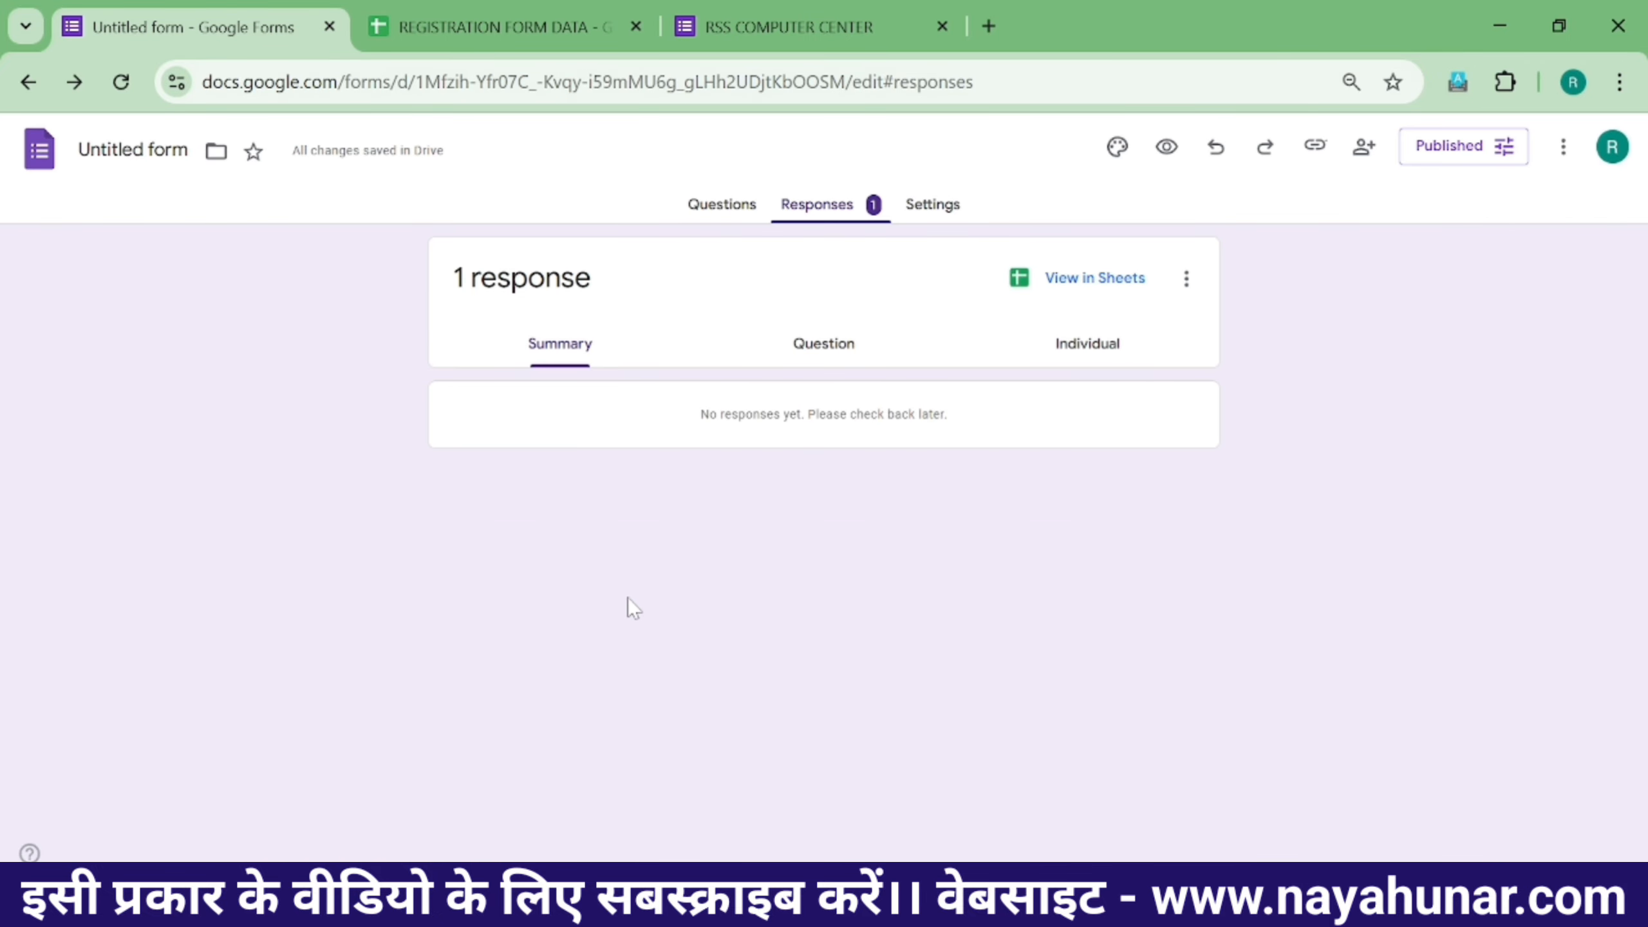
scroll(698, 505, down, 8)
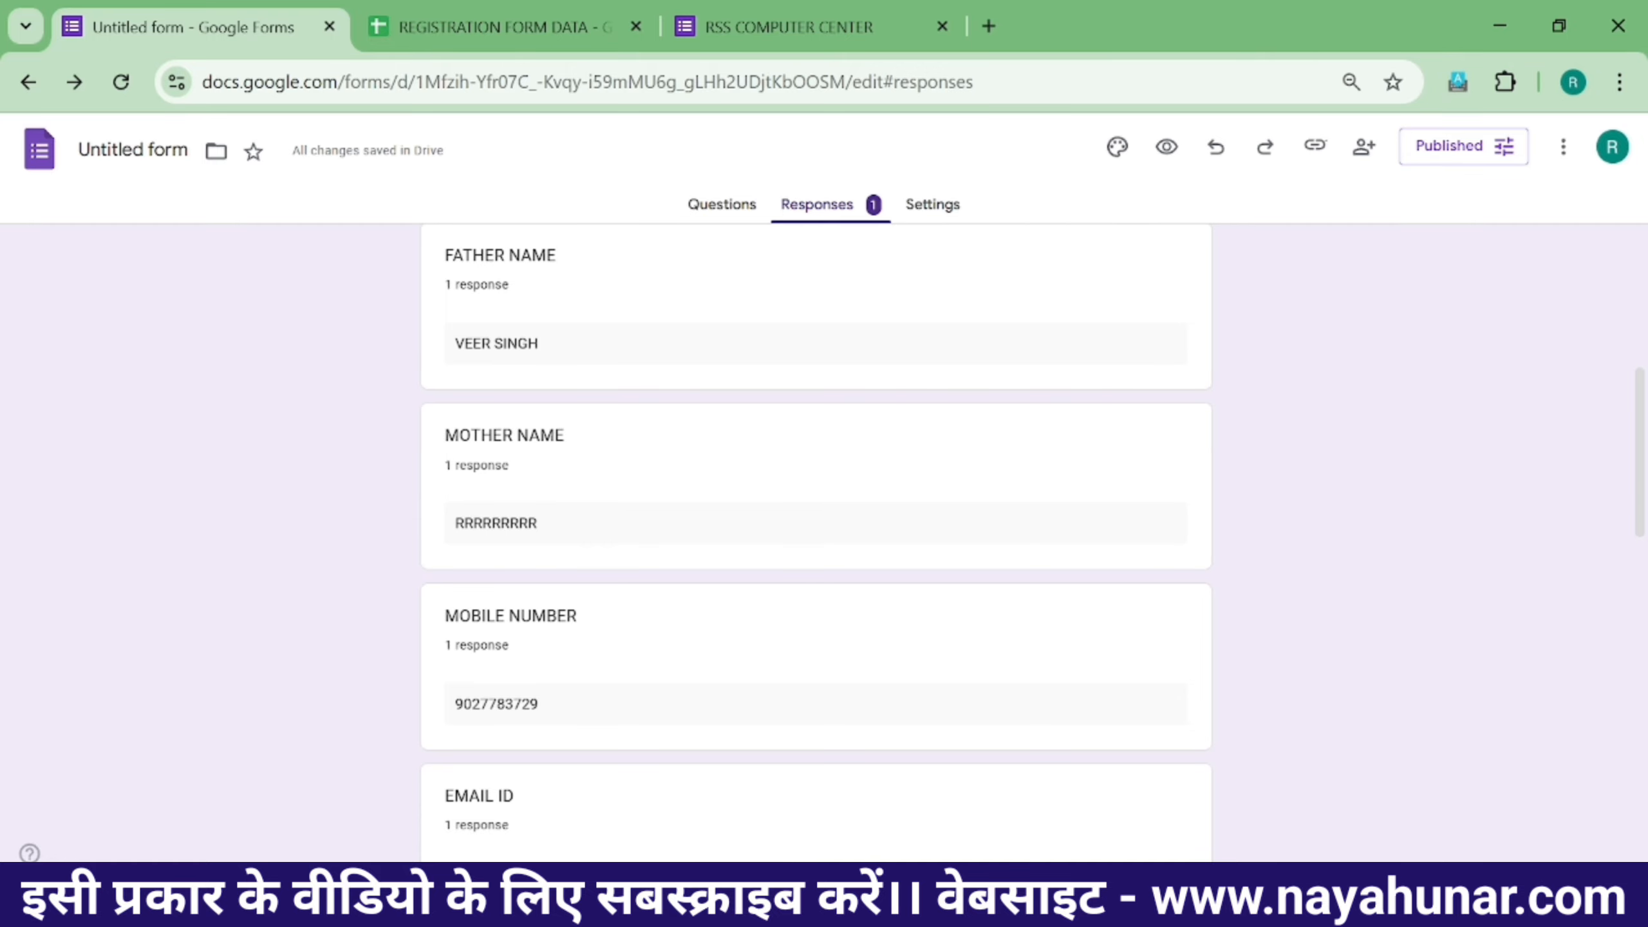
scroll(581, 541, up, 6)
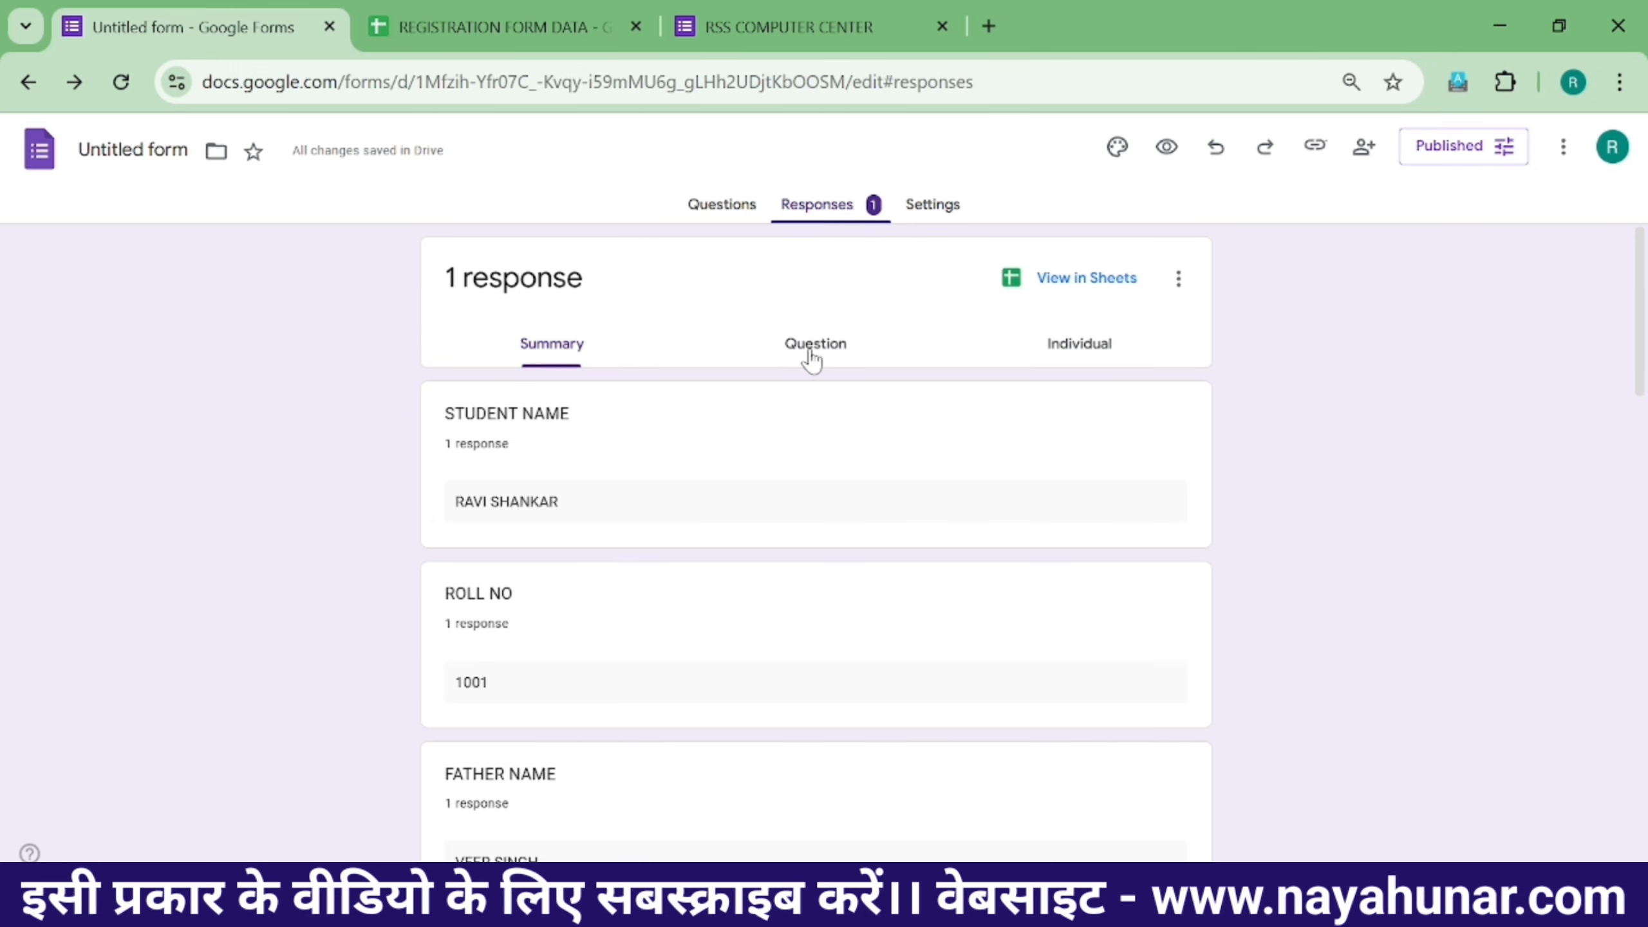
scroll(493, 460, down, 1)
scroll(518, 421, up, 1)
triple_click(531, 501)
scroll(530, 537, down, 2)
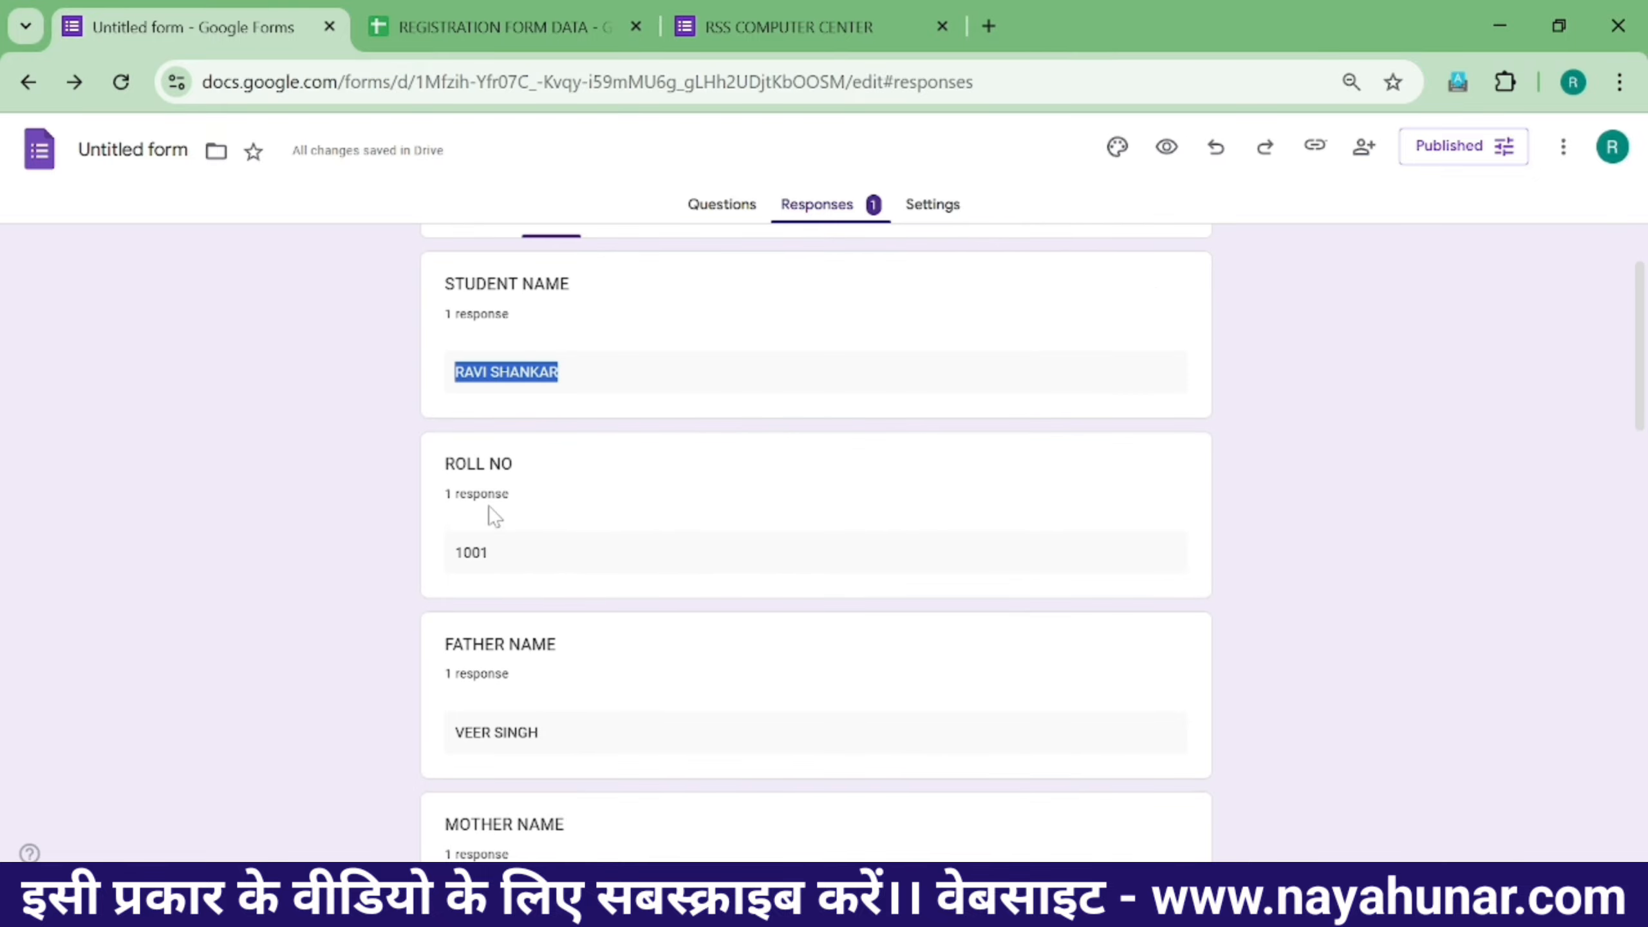
double_click(506, 559)
scroll(697, 497, up, 2)
- Check the Question and Individual response views, then return to Summary
click(814, 347)
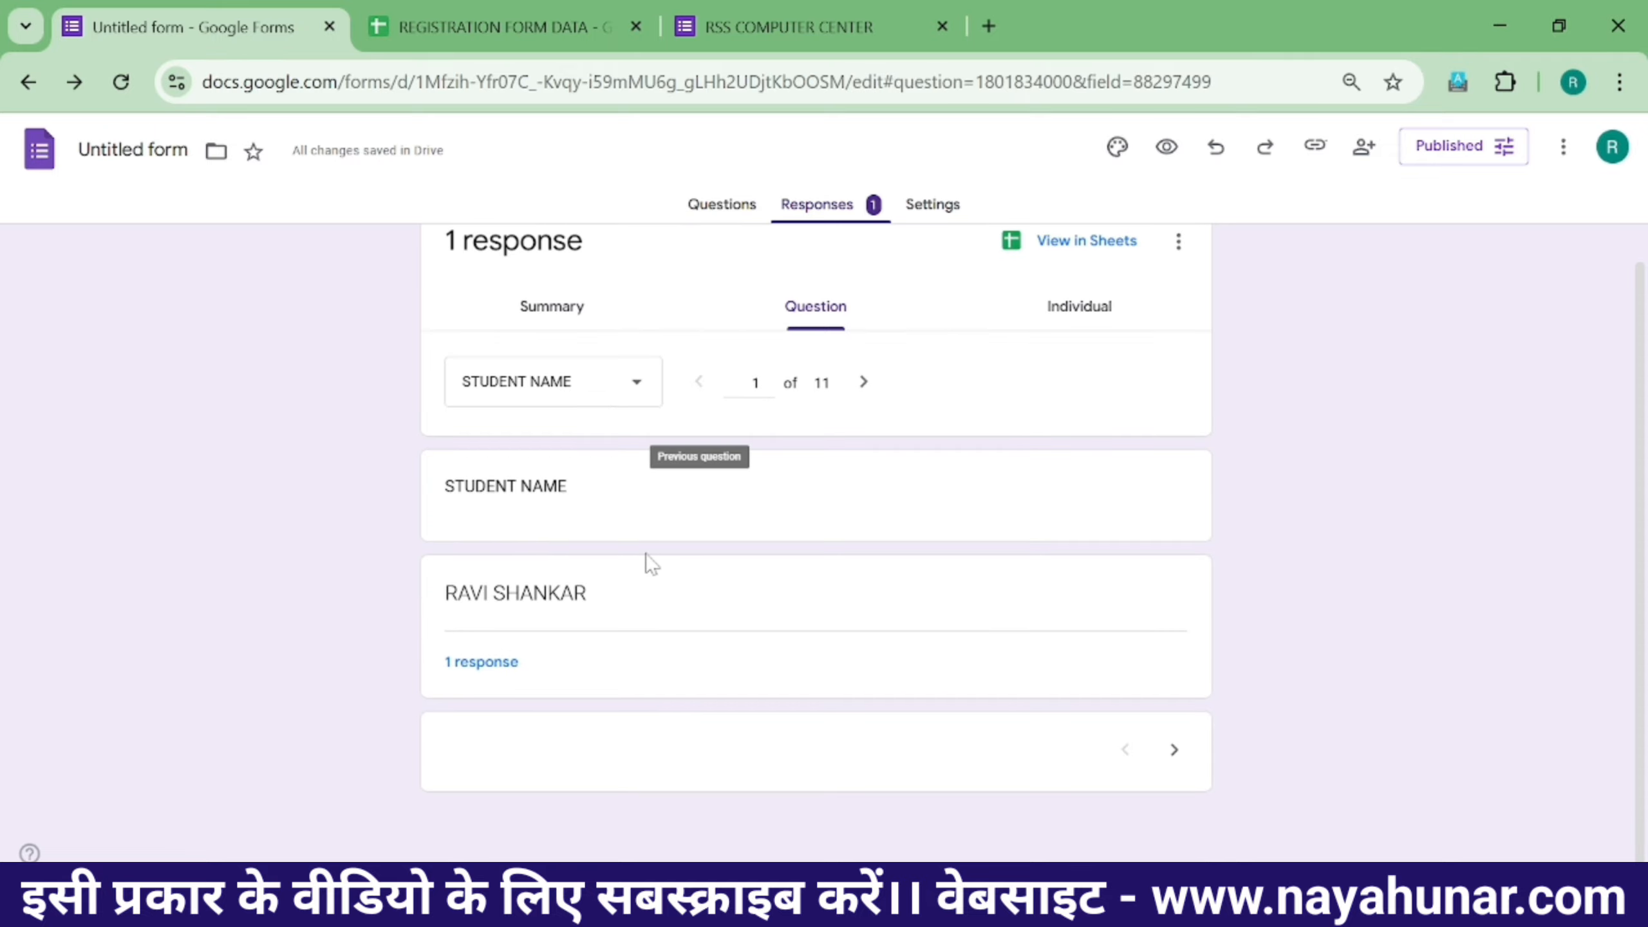
click(1060, 357)
scroll(614, 552, down, 3)
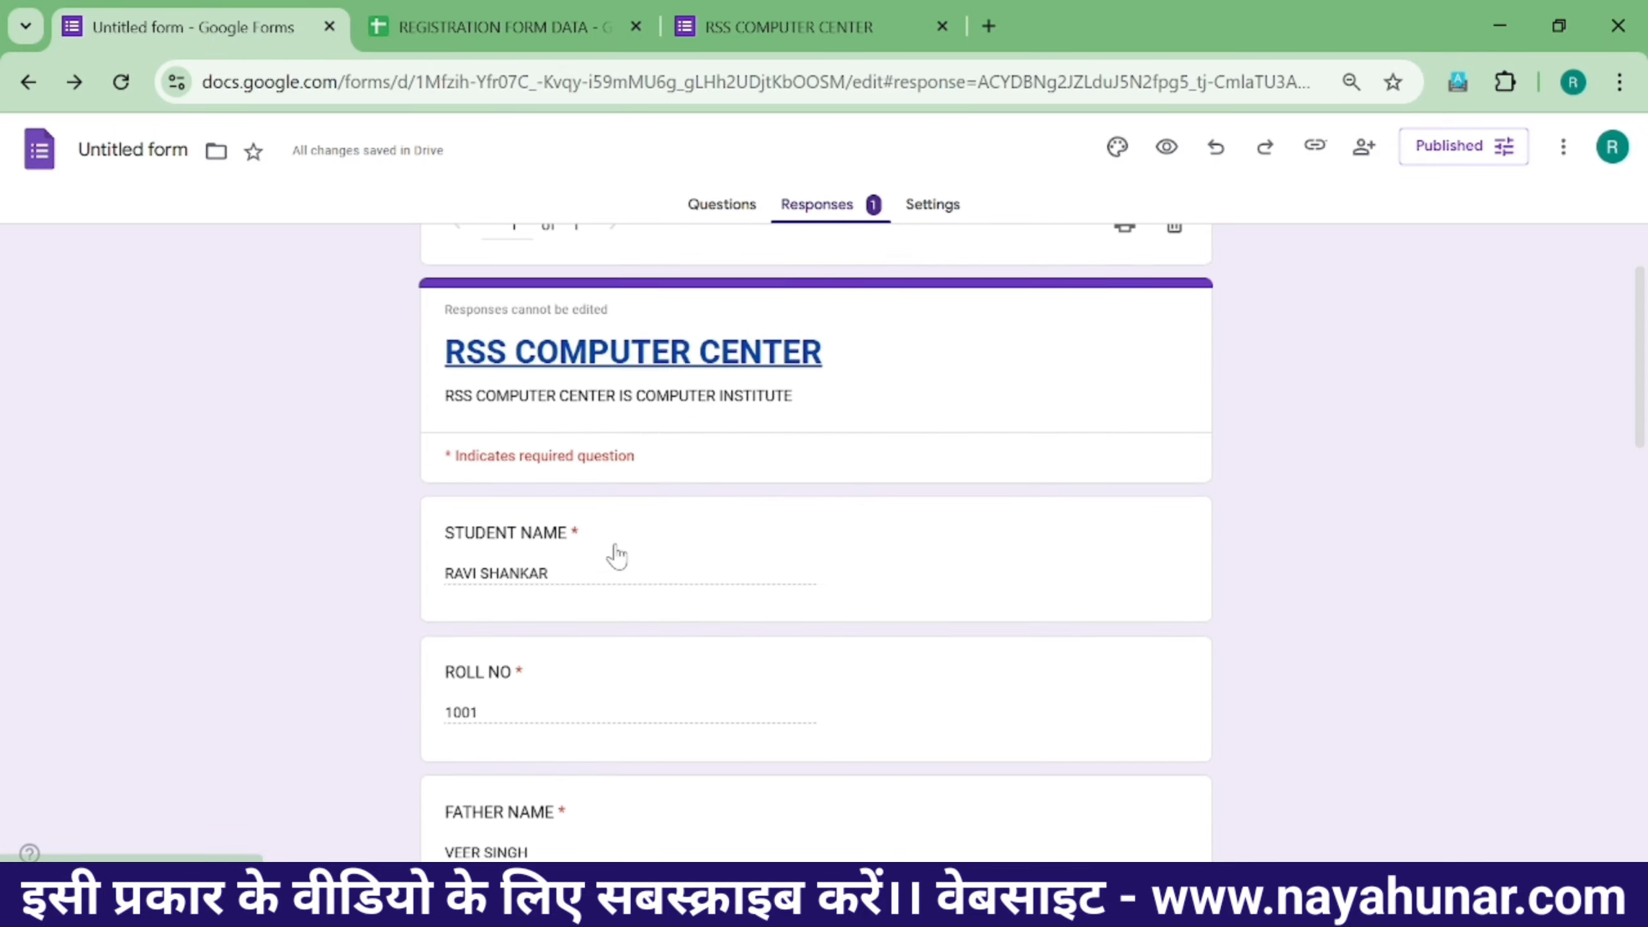
scroll(782, 549, up, 3)
click(591, 347)
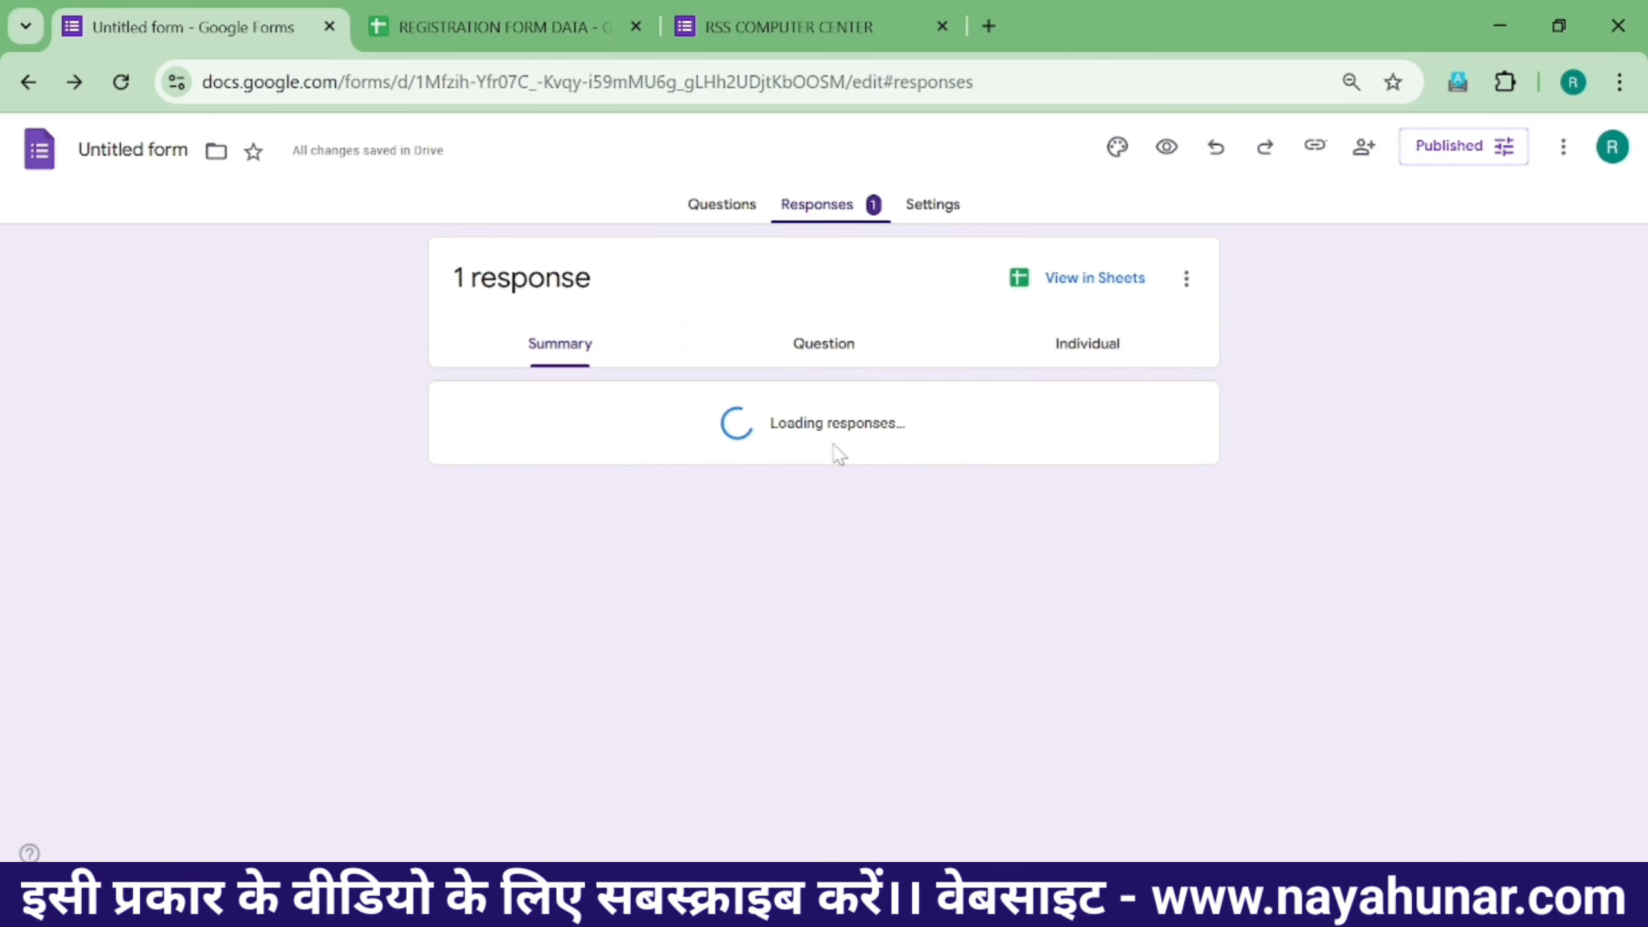